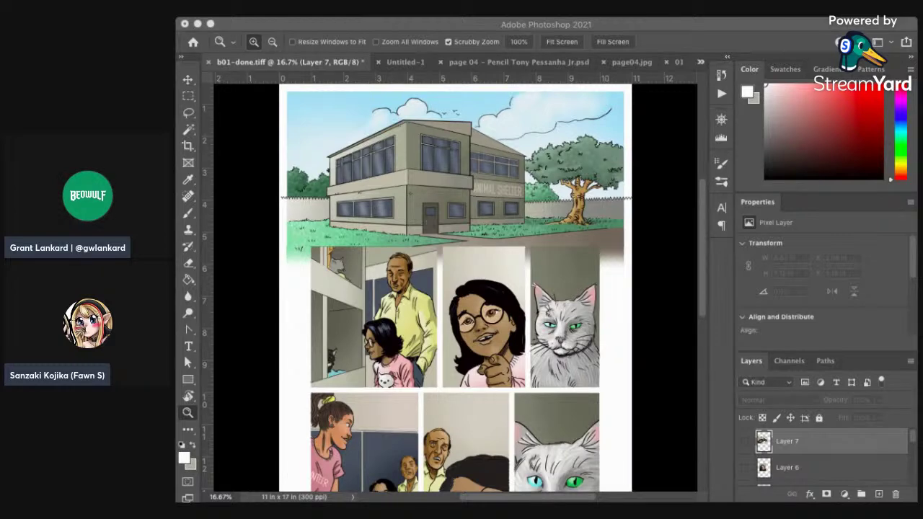
- Look over the coloured comic page from the animal shelter exterior down to the bottom row of panels
{"action": "left_click", "coordinate": [242, 167]}
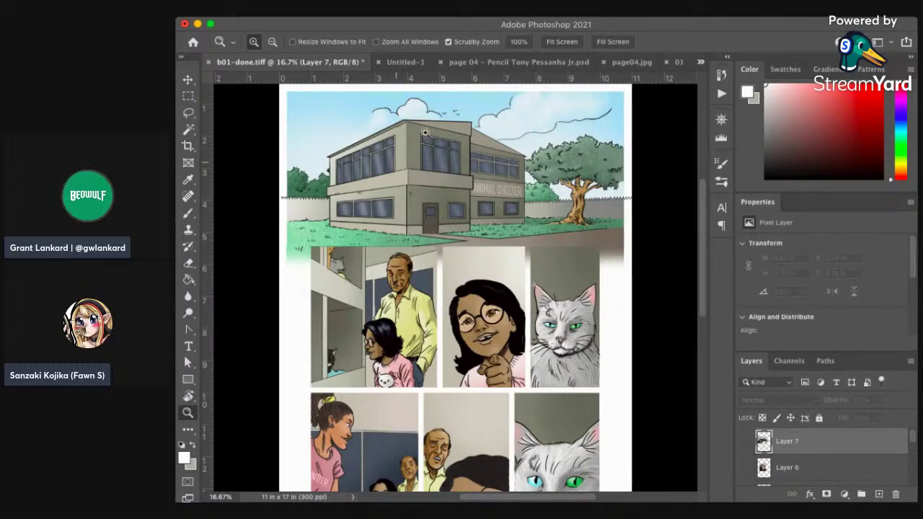
{"action": "scroll", "coordinate": [457, 260], "scroll_direction": "down", "scroll_amount": 1}
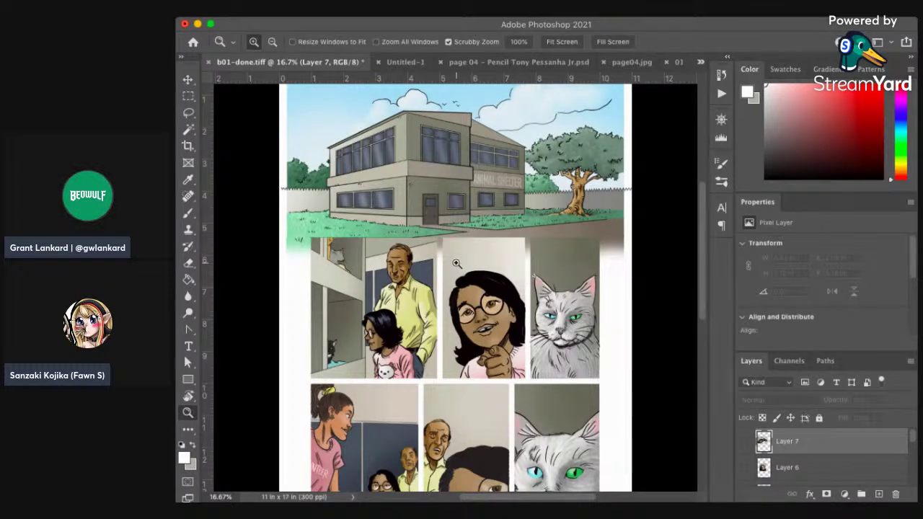
{"action": "scroll", "coordinate": [570, 353], "scroll_direction": "down", "scroll_amount": 5}
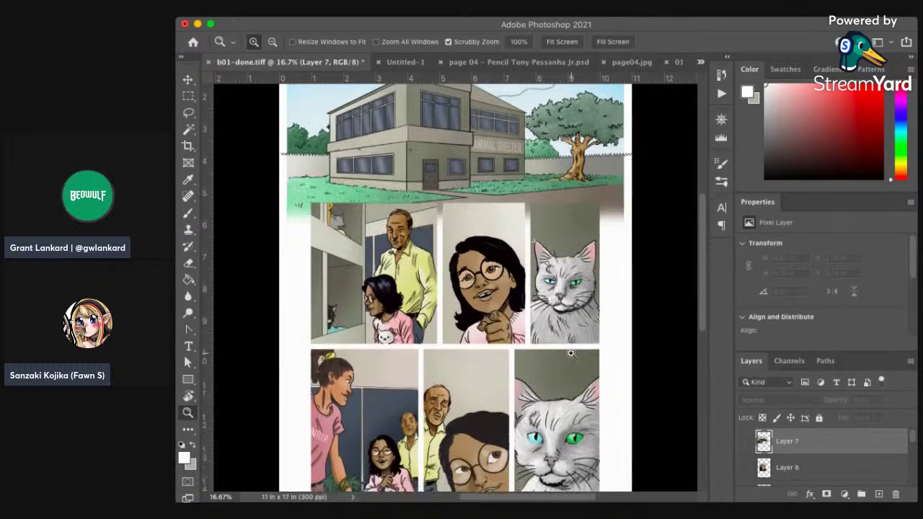
{"action": "scroll", "coordinate": [570, 353], "scroll_direction": "down", "scroll_amount": 2}
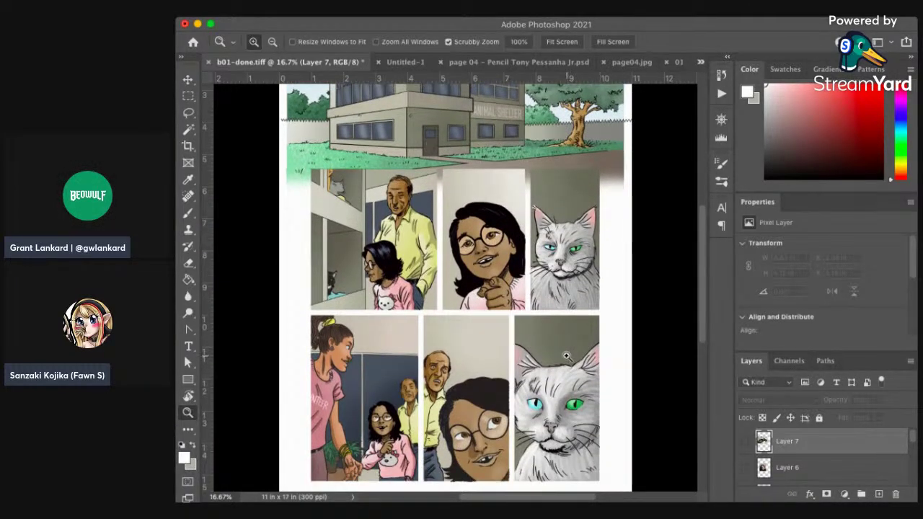
{"action": "scroll", "coordinate": [568, 355], "scroll_direction": "up", "scroll_amount": 4}
{"action": "scroll", "coordinate": [566, 356], "scroll_direction": "up", "scroll_amount": 4}
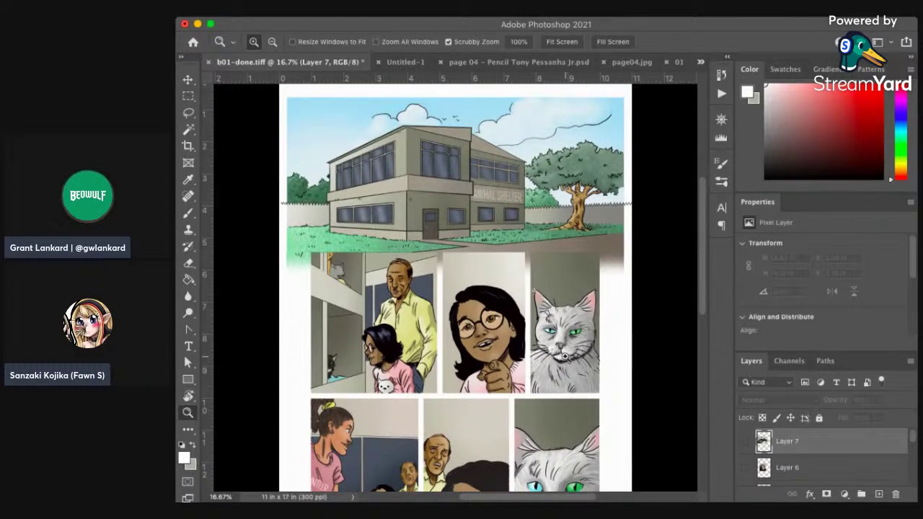
{"action": "scroll", "coordinate": [566, 357], "scroll_direction": "down", "scroll_amount": 4}
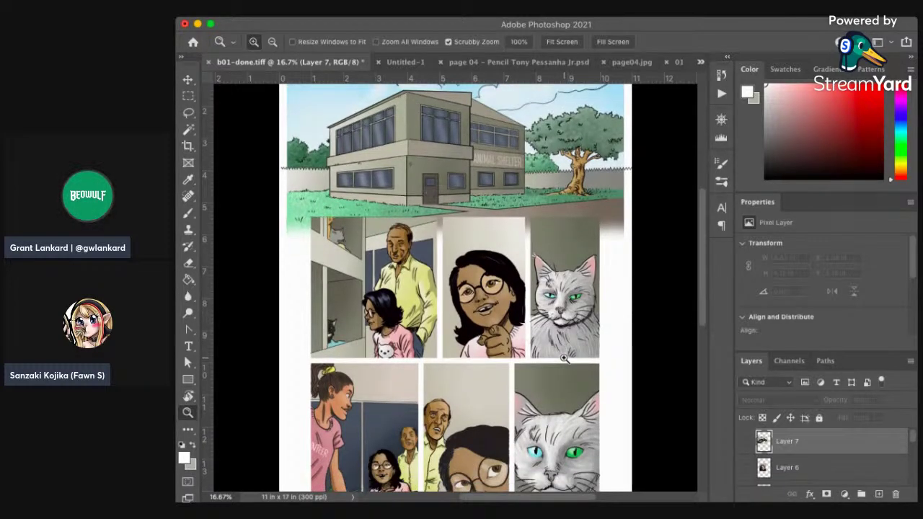
{"action": "left_click", "coordinate": [552, 297]}
{"action": "left_click_drag", "start_coordinate": [700, 268], "coordinate": [699, 313]}
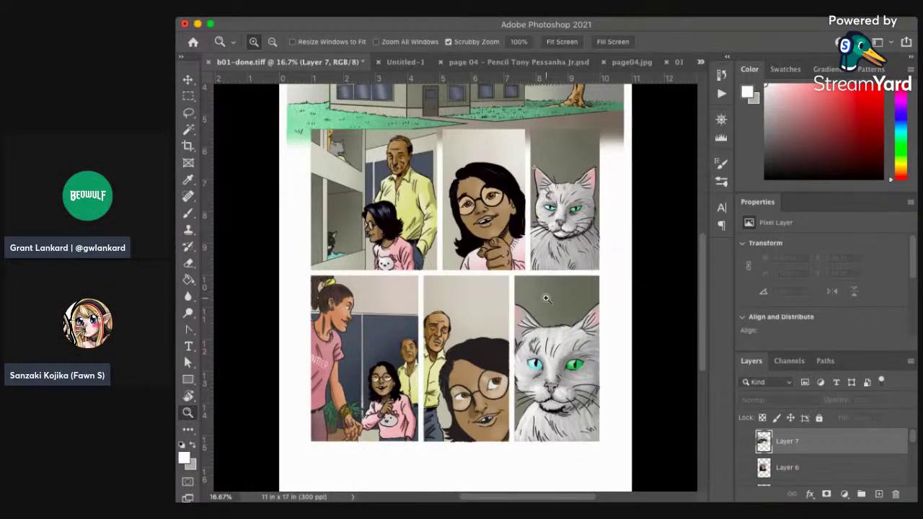
- Examine the bottom-row panels of the white cat, the girl with glasses and the volunteer up close, and return to the whole page
{"action": "left_click", "coordinate": [579, 391]}
{"action": "left_click", "coordinate": [574, 398]}
{"action": "scroll", "coordinate": [573, 398], "scroll_direction": "down", "scroll_amount": 2}
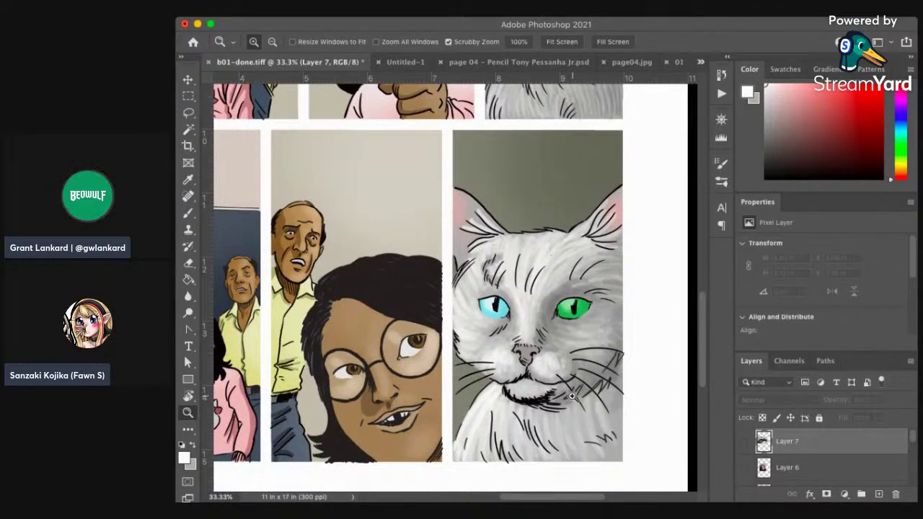
{"action": "scroll", "coordinate": [571, 396], "scroll_direction": "up", "scroll_amount": 1}
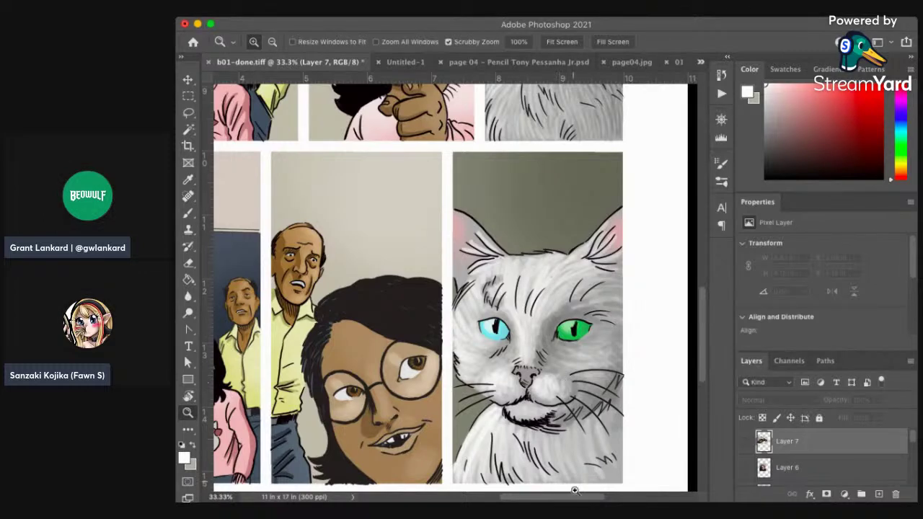
{"action": "mouse_move", "coordinate": [588, 497]}
{"action": "left_mouse_down"}
{"action": "mouse_move", "coordinate": [571, 498]}
{"action": "mouse_move", "coordinate": [580, 498]}
{"action": "left_mouse_up"}
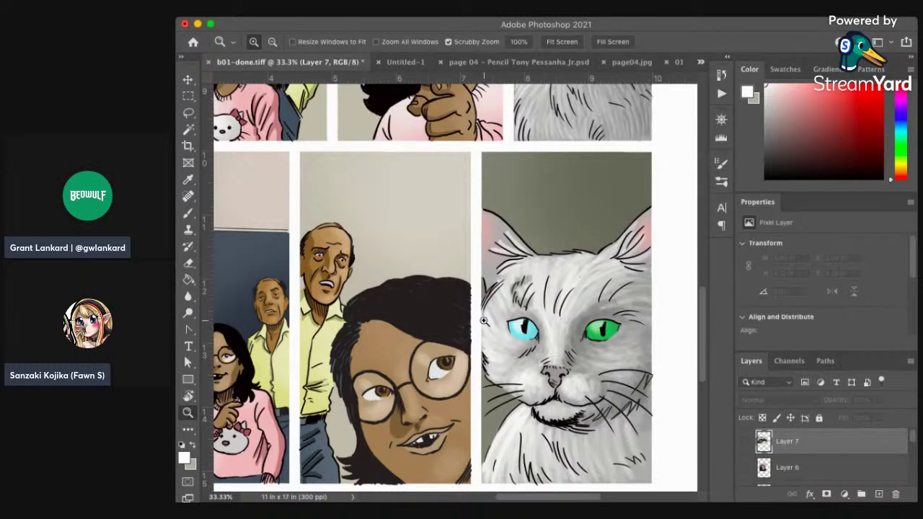
{"action": "left_click_drag", "start_coordinate": [574, 498], "coordinate": [539, 497]}
{"action": "scroll", "coordinate": [594, 343], "scroll_direction": "up", "scroll_amount": 2}
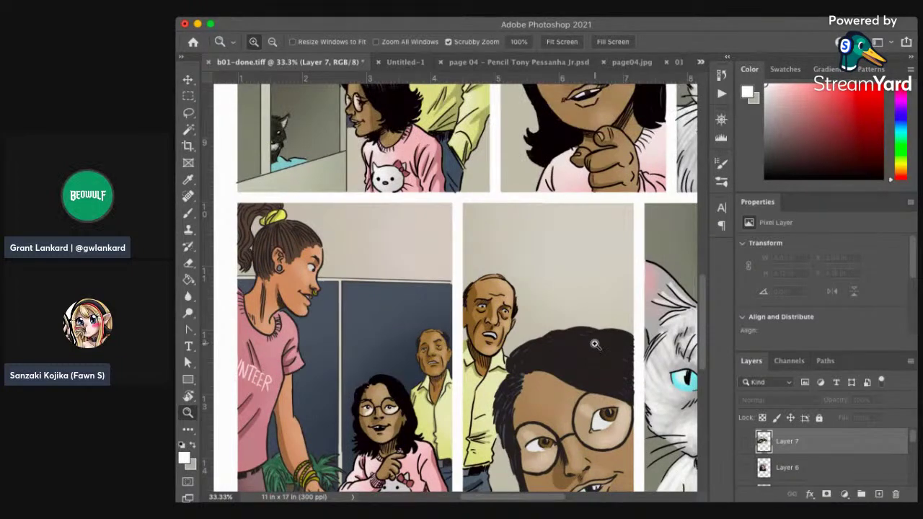
{"action": "scroll", "coordinate": [595, 344], "scroll_direction": "down", "scroll_amount": 2}
{"action": "left_click", "coordinate": [556, 372], "text": "alt"}
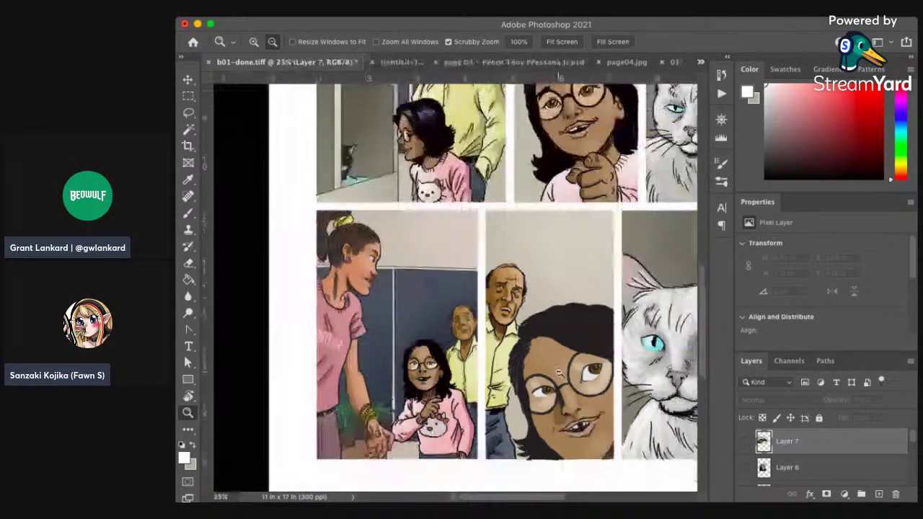
{"action": "left_click", "coordinate": [557, 373], "text": "alt"}
{"action": "left_click_drag", "start_coordinate": [555, 498], "coordinate": [593, 499]}
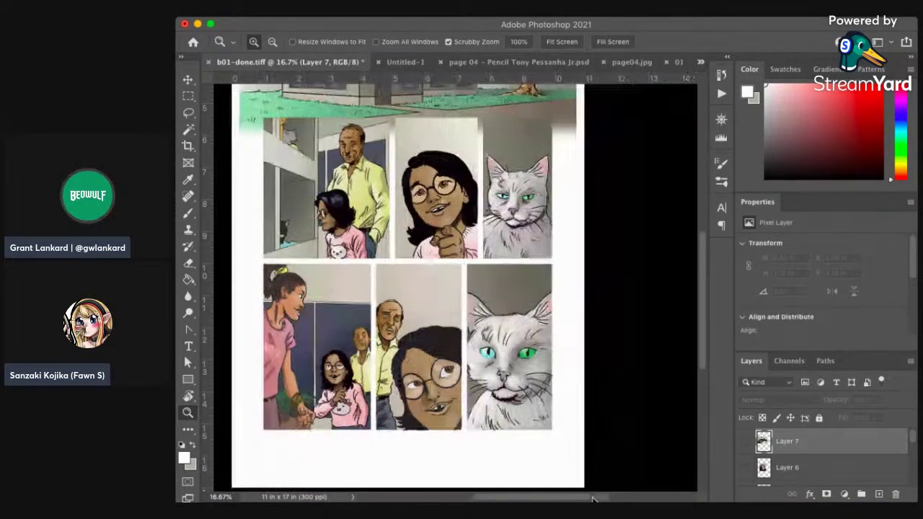
{"action": "left_click_drag", "start_coordinate": [703, 289], "coordinate": [712, 253]}
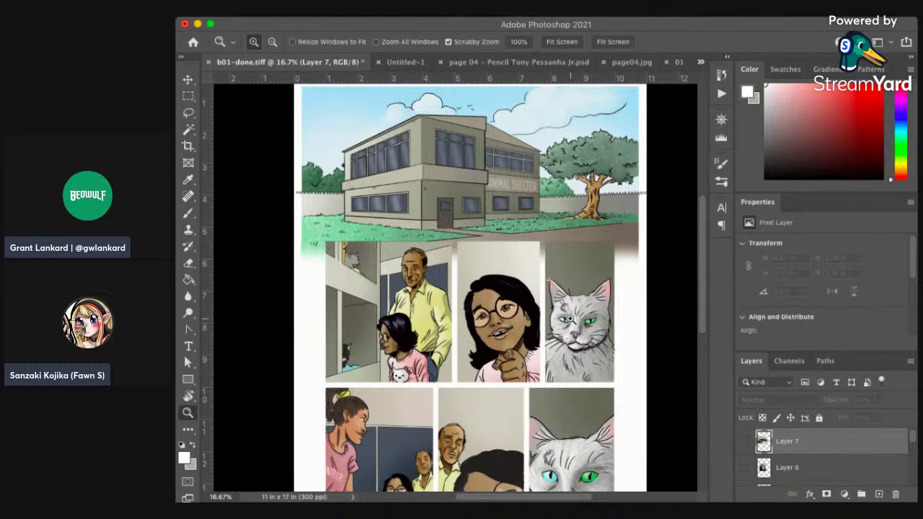
- Inspect the middle-row panels up close and show Layer 5, the reference photo of the black-and-white cat on a wooden chair
{"action": "left_click", "coordinate": [580, 315]}
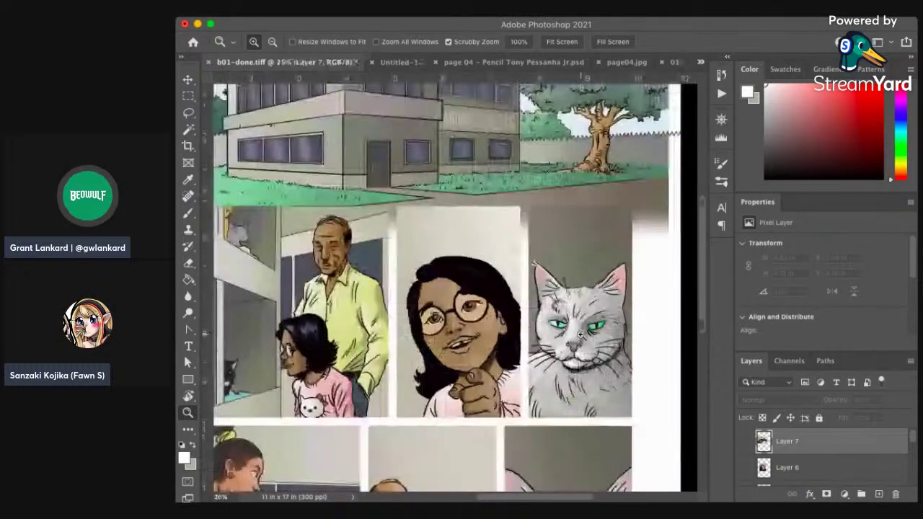
{"action": "left_click", "coordinate": [580, 334]}
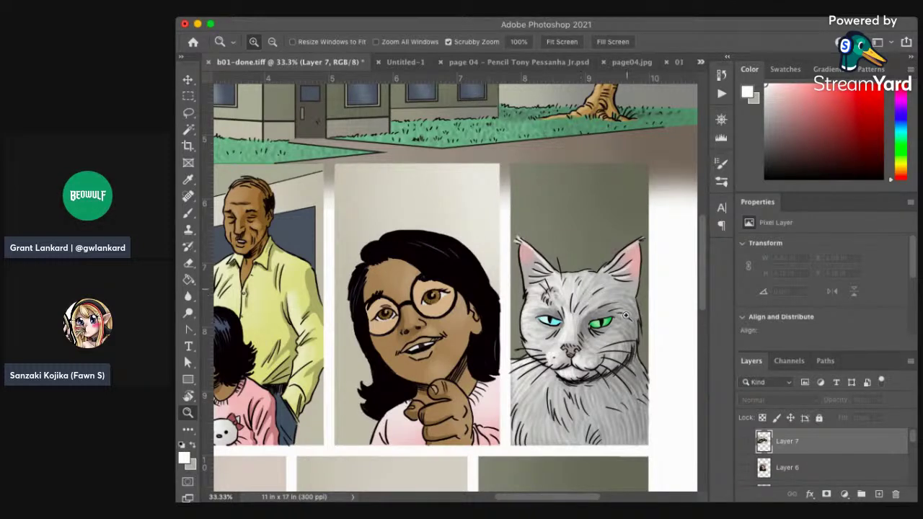
{"action": "left_click_drag", "start_coordinate": [589, 498], "coordinate": [557, 499]}
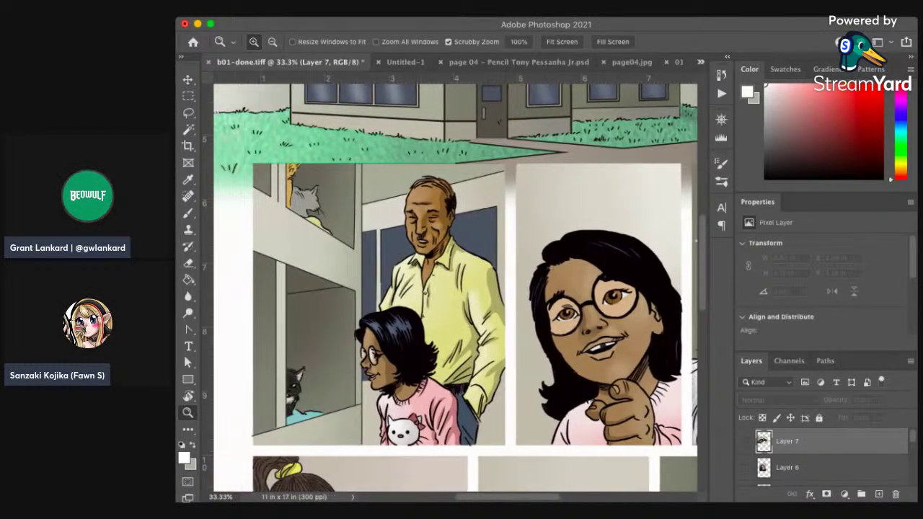
{"action": "left_click", "coordinate": [333, 401]}
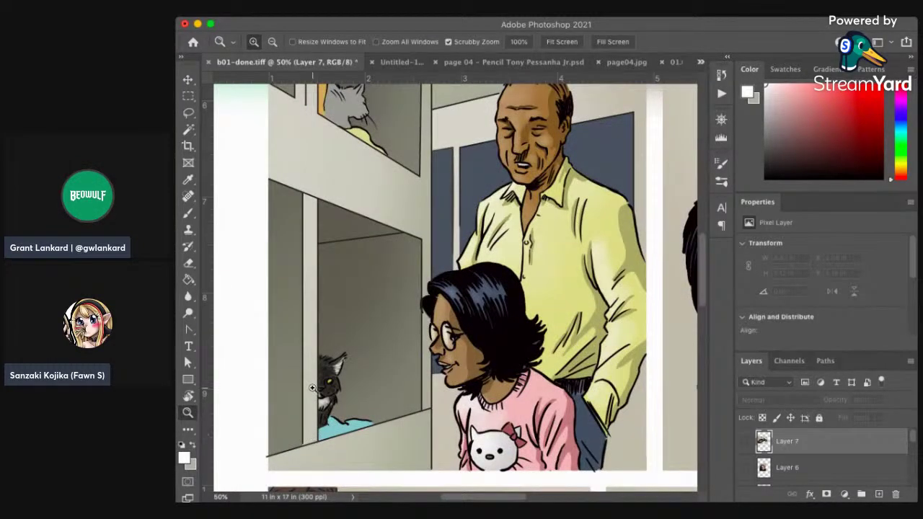
{"action": "scroll", "coordinate": [876, 449], "scroll_direction": "down", "scroll_amount": 1}
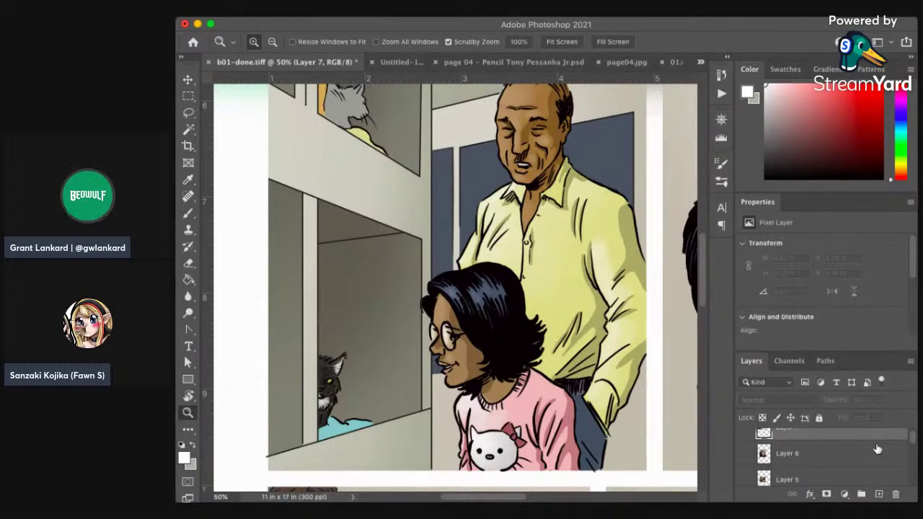
{"action": "scroll", "coordinate": [876, 449], "scroll_direction": "down", "scroll_amount": 1}
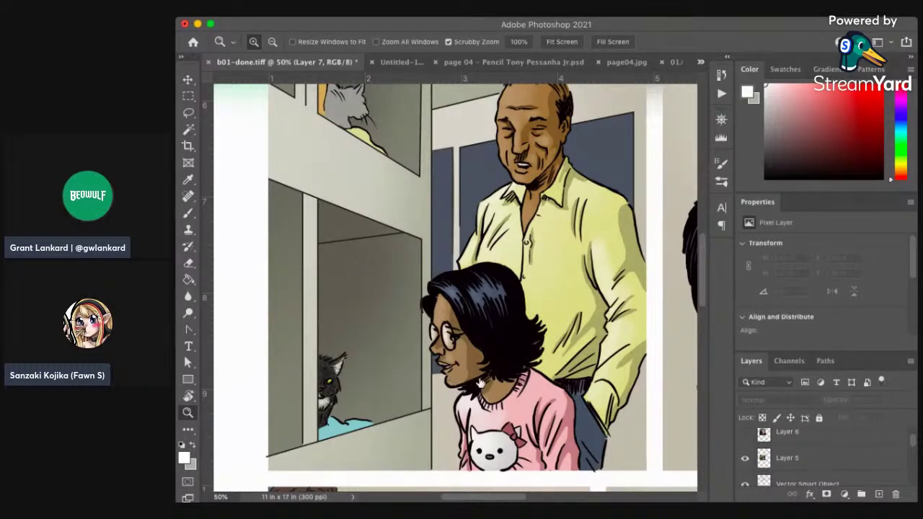
{"action": "left_click", "coordinate": [745, 459]}
{"action": "left_click", "coordinate": [622, 361], "text": "alt"}
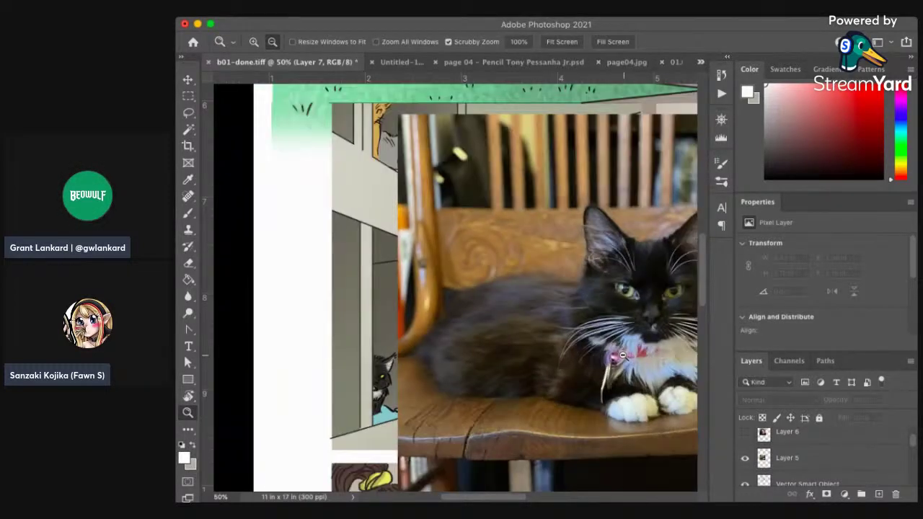
{"action": "left_click_drag", "start_coordinate": [500, 497], "coordinate": [526, 497]}
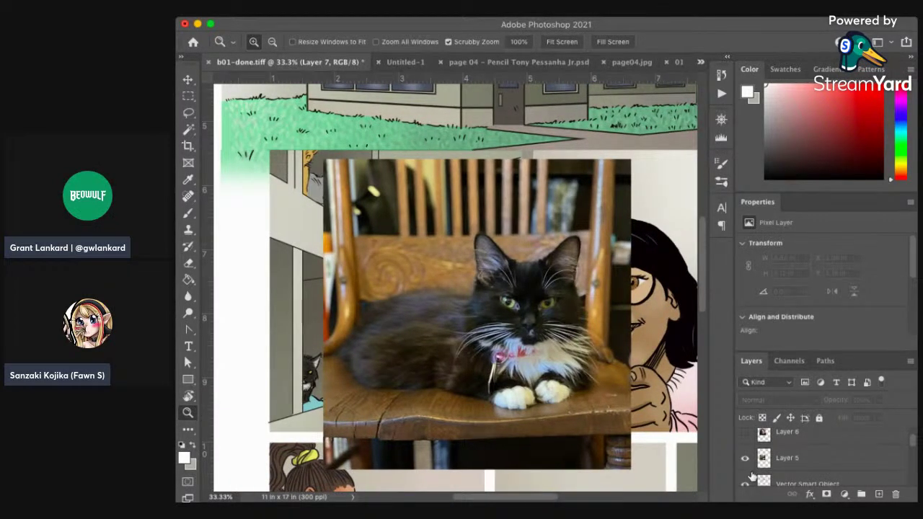
- Hide Layer 5 and show Layer 6 to view the photo of the man holding the black-and-white cat
{"action": "left_click", "coordinate": [746, 435]}
{"action": "left_click", "coordinate": [745, 434]}
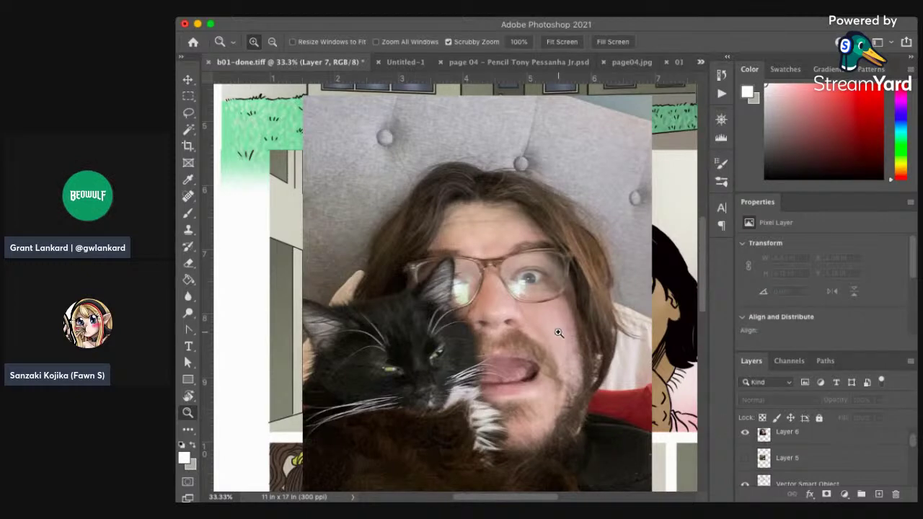
{"action": "scroll", "coordinate": [559, 333], "scroll_direction": "down", "scroll_amount": 1}
{"action": "scroll", "coordinate": [559, 333], "scroll_direction": "down", "scroll_amount": 1}
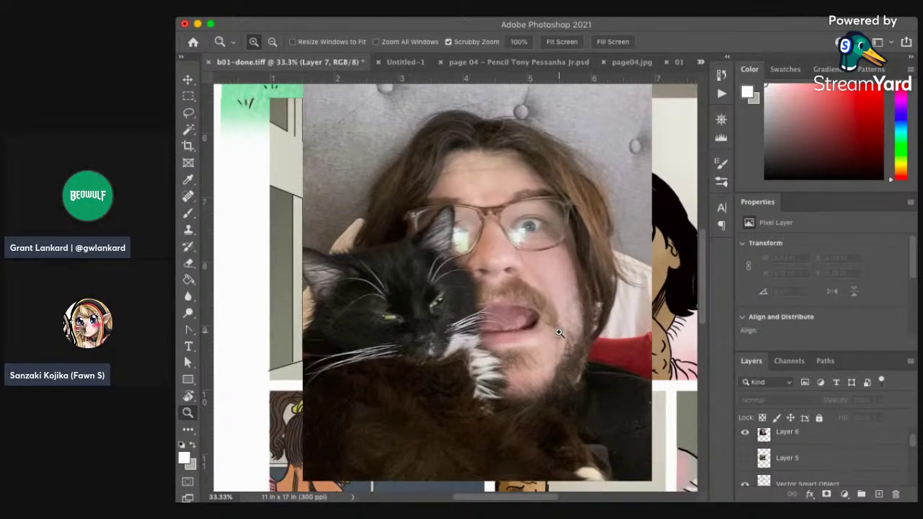
{"action": "scroll", "coordinate": [558, 333], "scroll_direction": "up", "scroll_amount": 2}
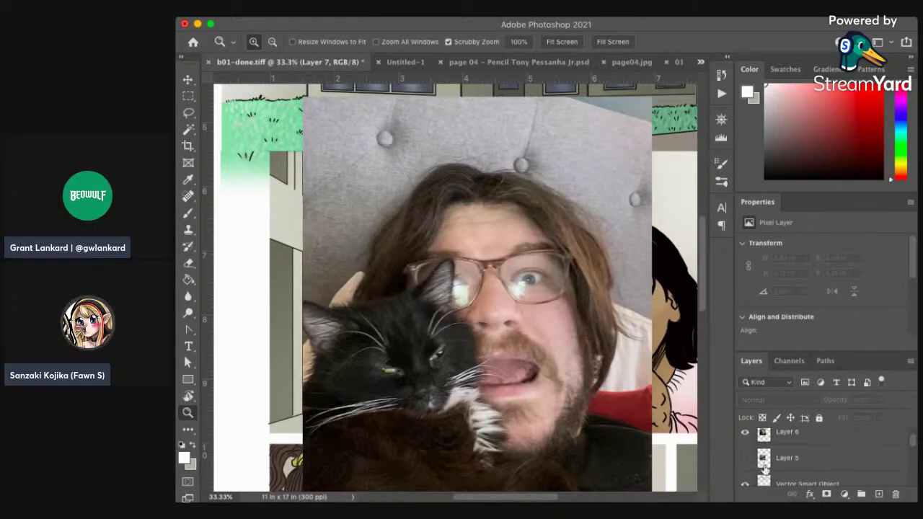
{"action": "scroll", "coordinate": [766, 452], "scroll_direction": "up", "scroll_amount": 1}
{"action": "scroll", "coordinate": [765, 452], "scroll_direction": "up", "scroll_amount": 1}
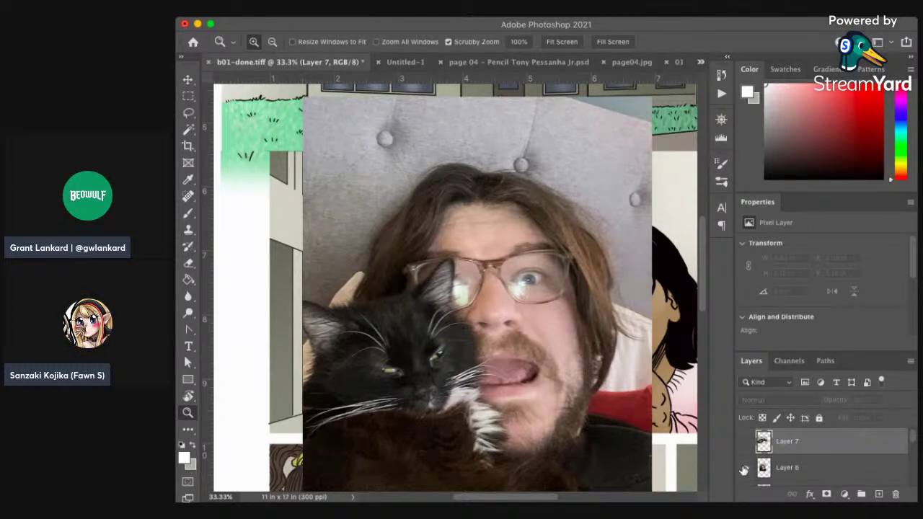
- Hide Layer 6, view the Layer 7 photo of the cat lying on its back, and hide that layer again
{"action": "left_click", "coordinate": [746, 441]}
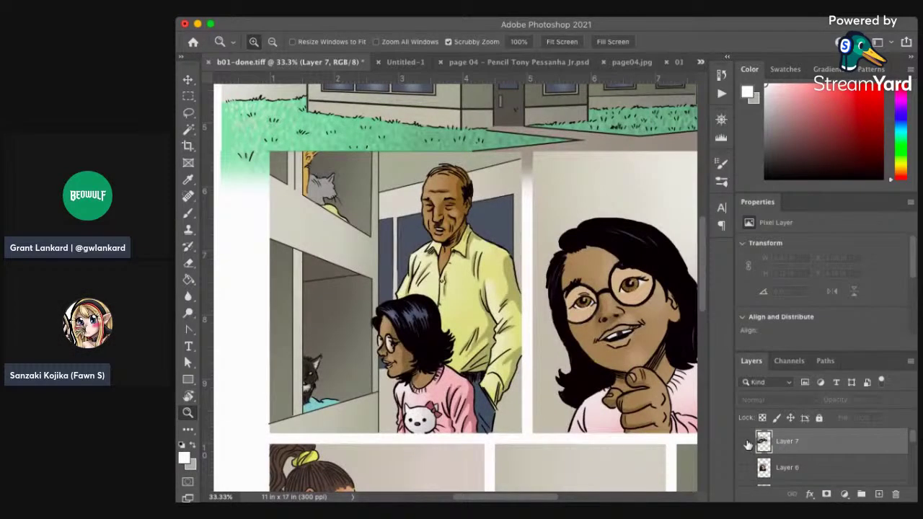
{"action": "left_click", "coordinate": [746, 441]}
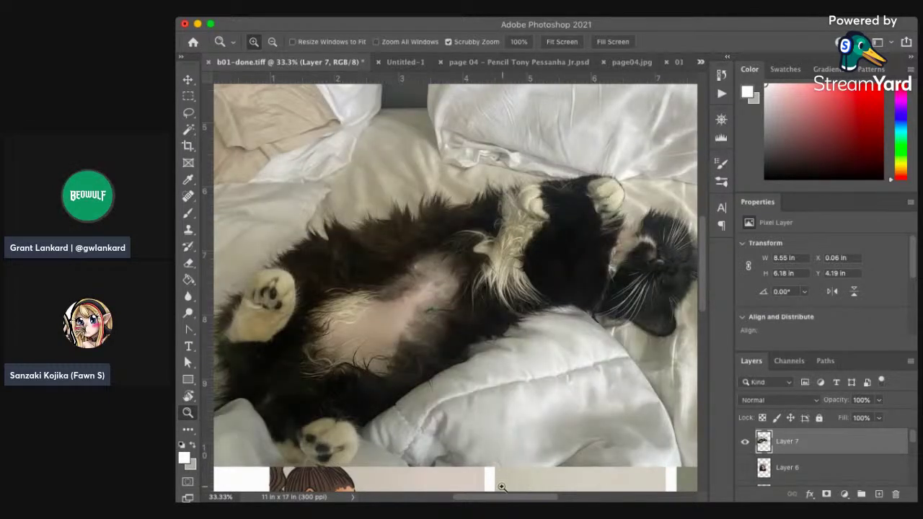
{"action": "mouse_move", "coordinate": [508, 498]}
{"action": "left_mouse_down"}
{"action": "mouse_move", "coordinate": [523, 498]}
{"action": "mouse_move", "coordinate": [515, 497]}
{"action": "left_mouse_up"}
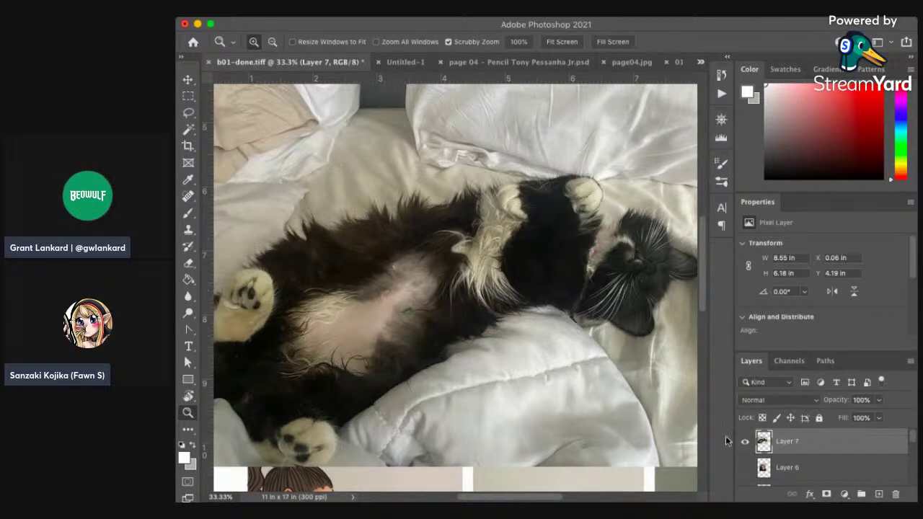
{"action": "left_click", "coordinate": [745, 441]}
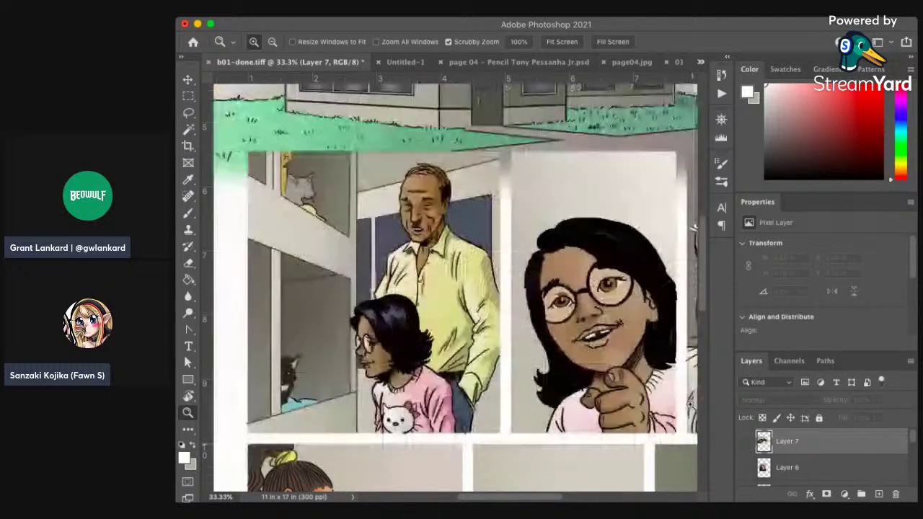
- Check the black cat in the shelf panel, and show the Layer 7 cat photo again at 25% zoom
{"action": "left_click", "coordinate": [292, 380]}
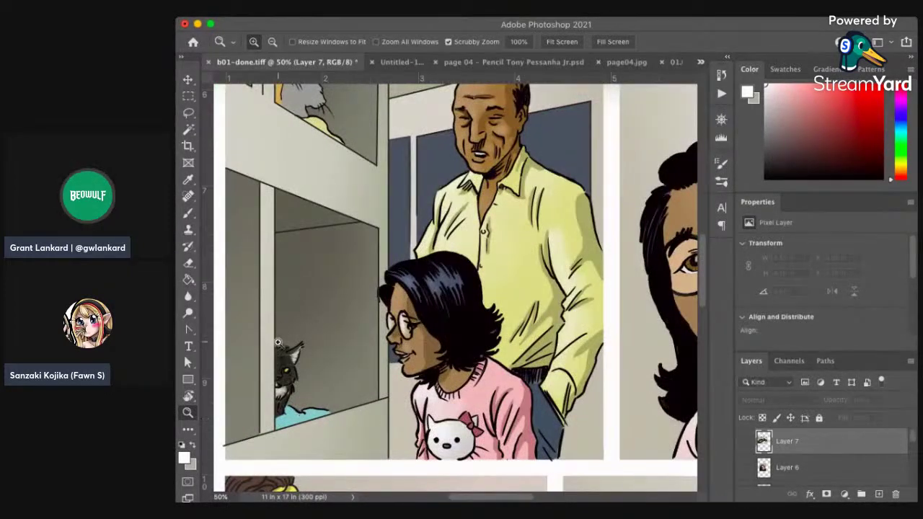
{"action": "left_click", "coordinate": [507, 321], "text": "alt"}
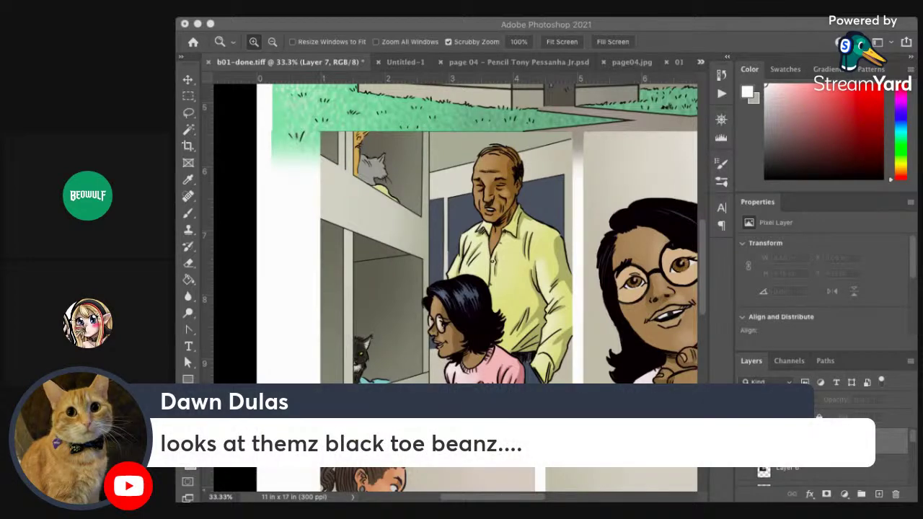
{"action": "left_click", "coordinate": [240, 127]}
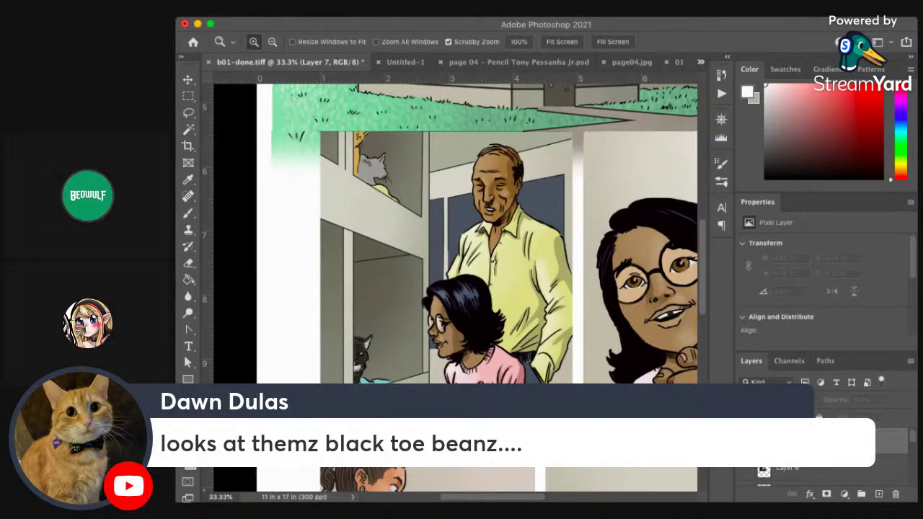
{"action": "key", "text": "super+v"}
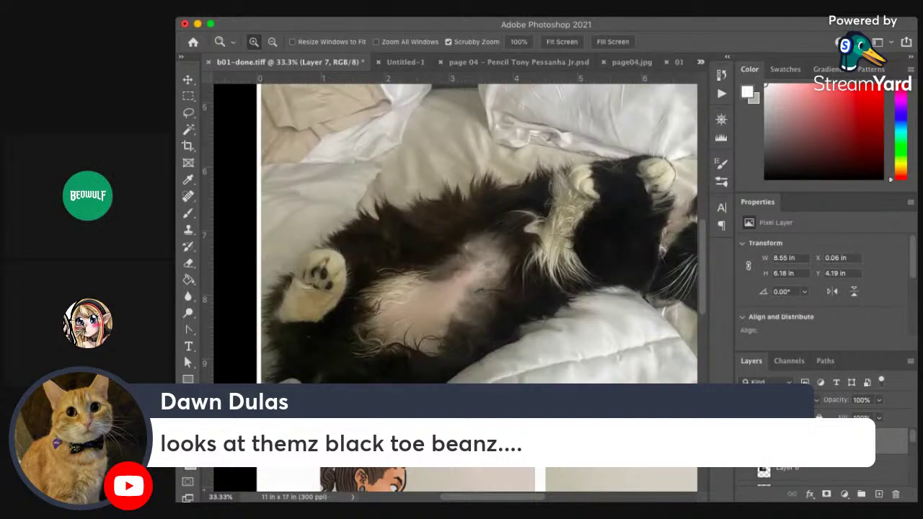
{"action": "left_click_drag", "start_coordinate": [500, 497], "coordinate": [503, 498]}
{"action": "key", "text": "super+minus"}
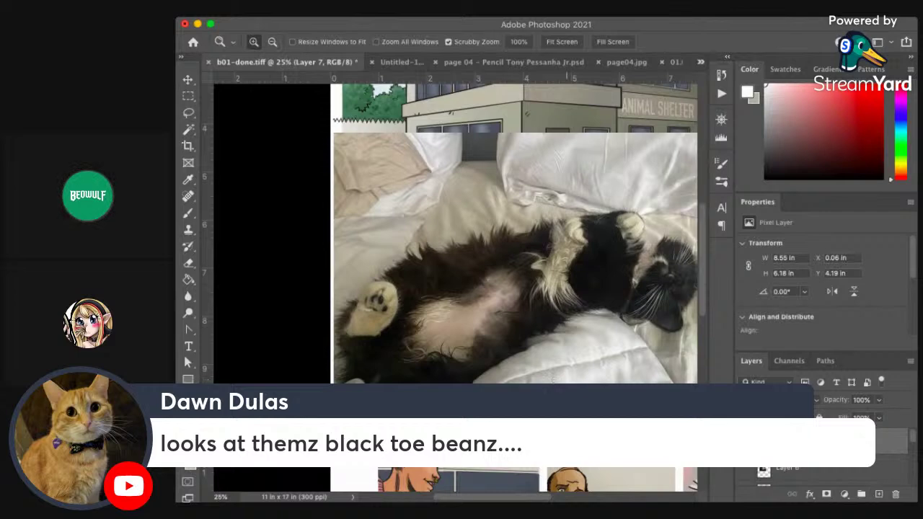
- View the full Layer 7 cat photo, hide that layer, and review the comic page's panels at 16.7% zoom
{"action": "left_click_drag", "start_coordinate": [489, 499], "coordinate": [513, 500]}
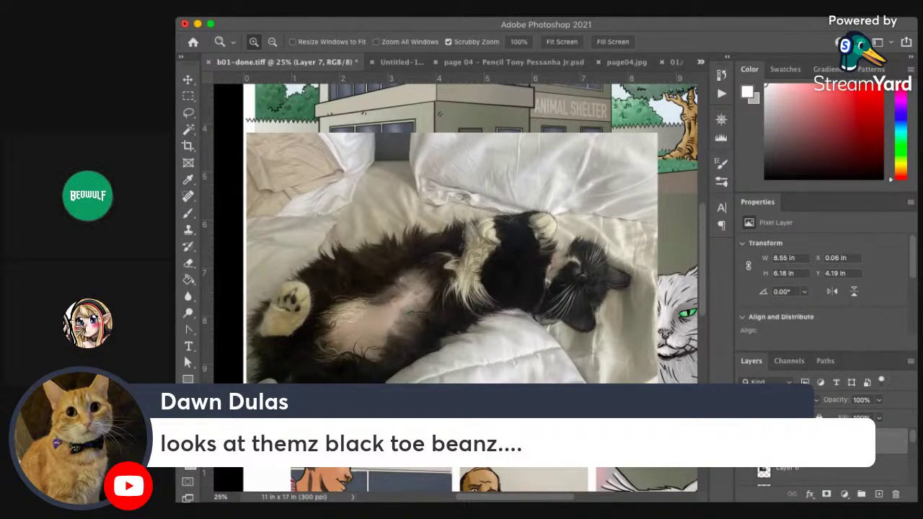
{"action": "key", "text": "super+Tab"}
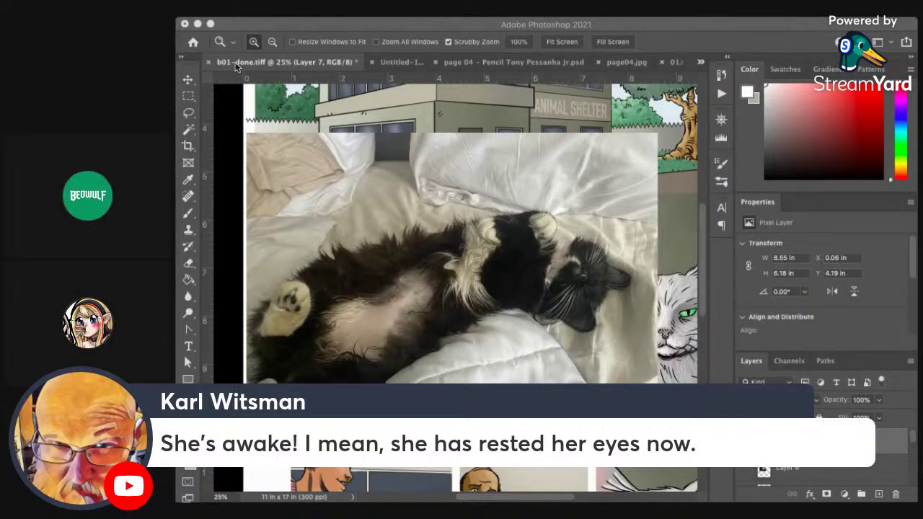
{"action": "left_click", "coordinate": [243, 26]}
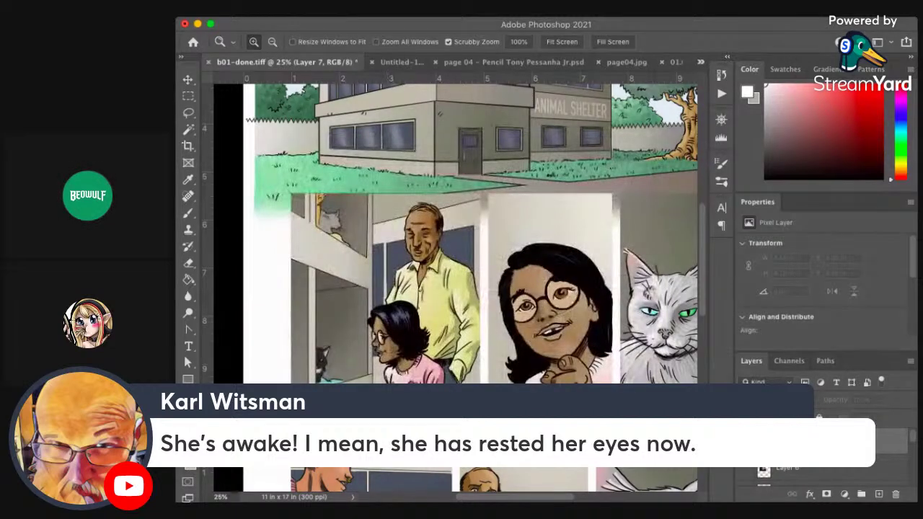
{"action": "key", "text": "alt"}
{"action": "left_click", "coordinate": [568, 366], "text": "alt"}
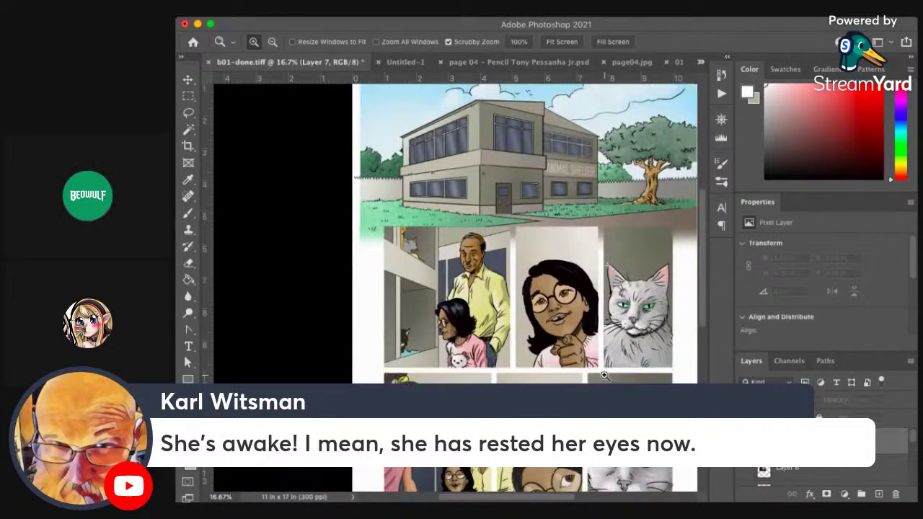
{"action": "scroll", "coordinate": [604, 375], "scroll_direction": "down", "scroll_amount": 3}
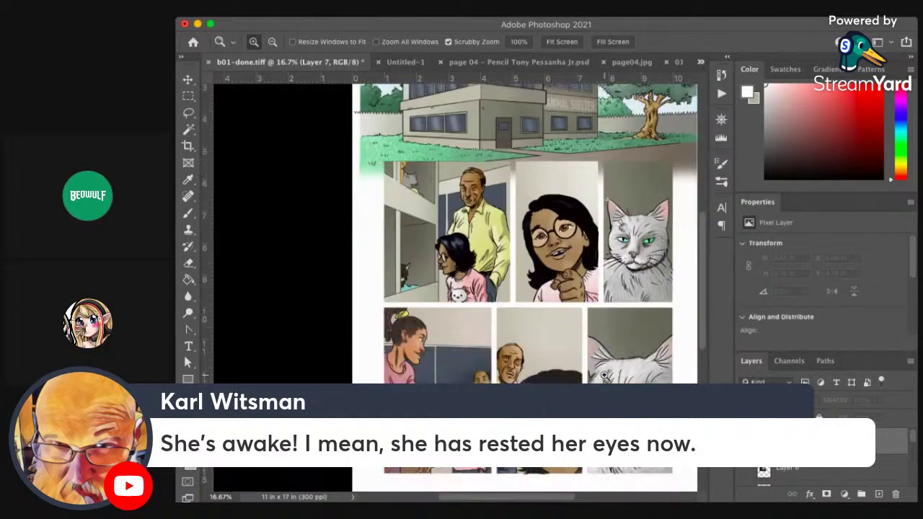
{"action": "scroll", "coordinate": [605, 376], "scroll_direction": "up", "scroll_amount": 1}
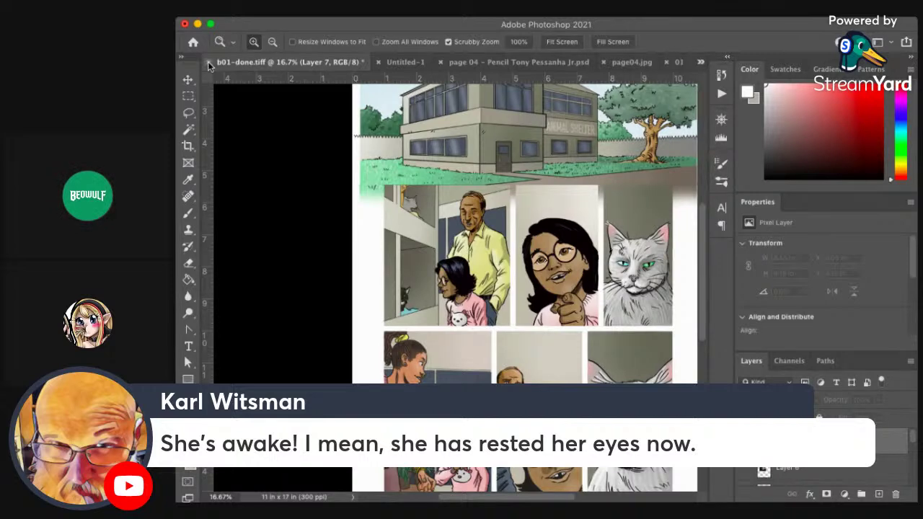
- Close b01-done.tiff and bring up the Untitled-1 document to view its Superman cover
{"action": "left_click", "coordinate": [607, 204]}
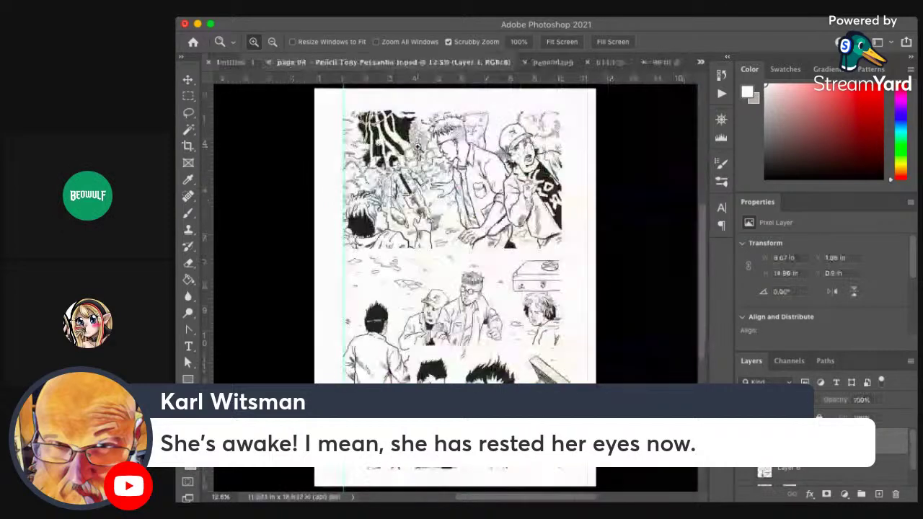
{"action": "left_click", "coordinate": [234, 62]}
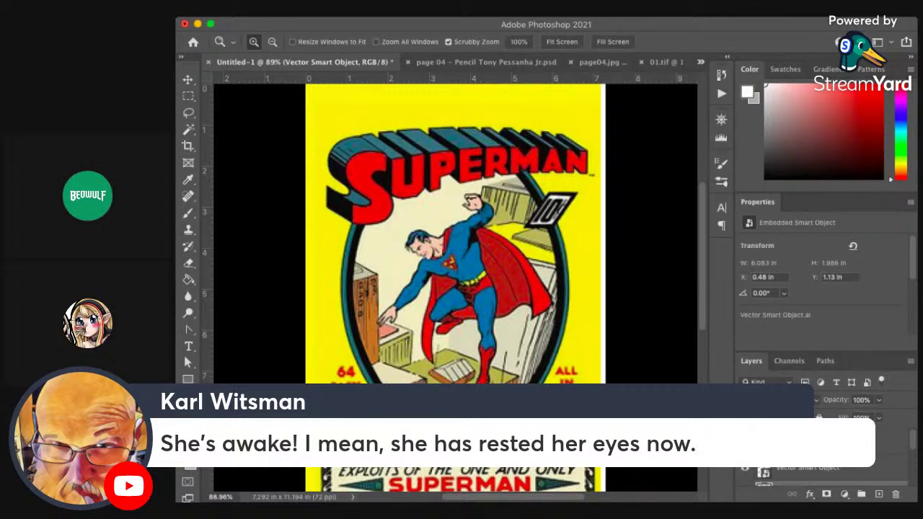
{"action": "scroll", "coordinate": [584, 304], "scroll_direction": "down", "scroll_amount": 2}
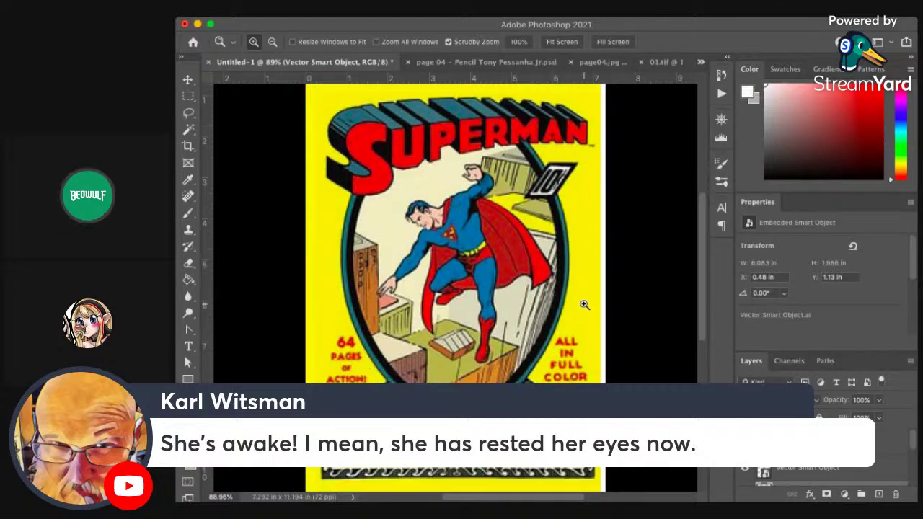
{"action": "scroll", "coordinate": [585, 305], "scroll_direction": "up", "scroll_amount": 1}
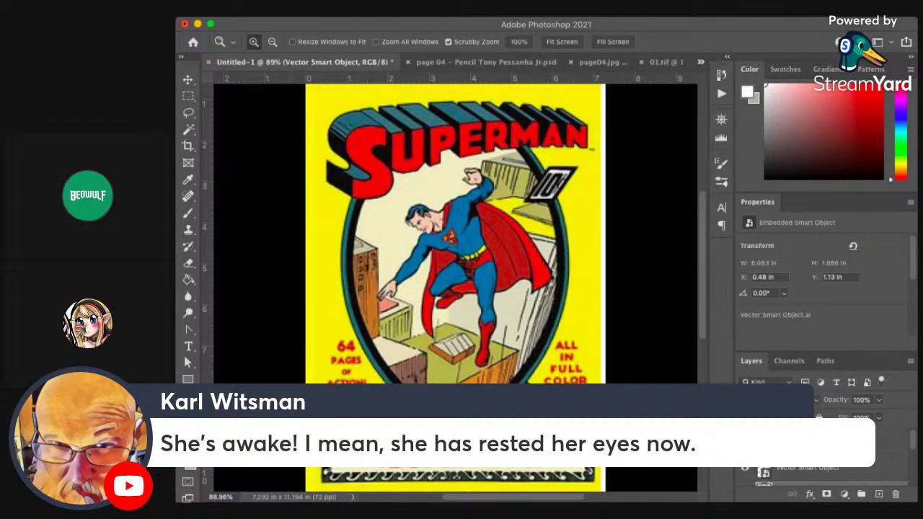
- Hide the Superman cover layer and examine the Beowulf cover underneath from title to bottom caption at 100% zoom
{"action": "left_click", "coordinate": [745, 447]}
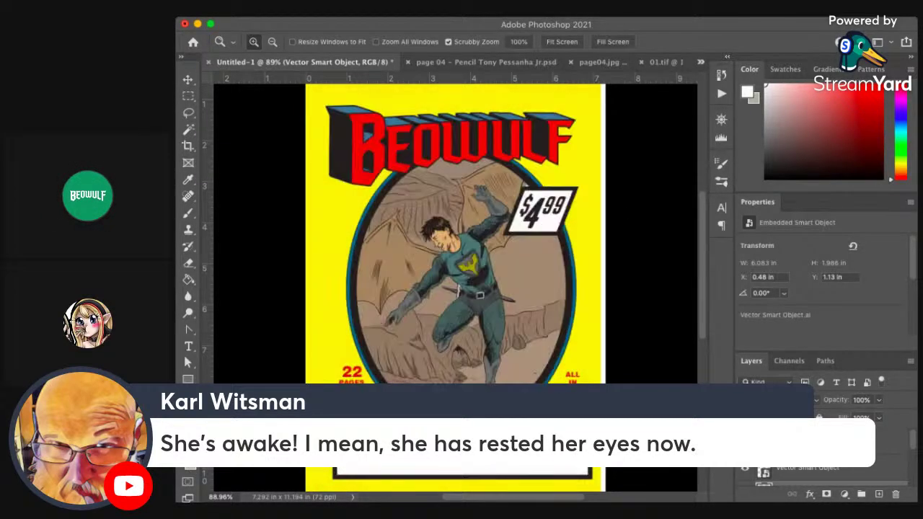
{"action": "left_click", "coordinate": [473, 333]}
{"action": "scroll", "coordinate": [501, 347], "scroll_direction": "up", "scroll_amount": 3}
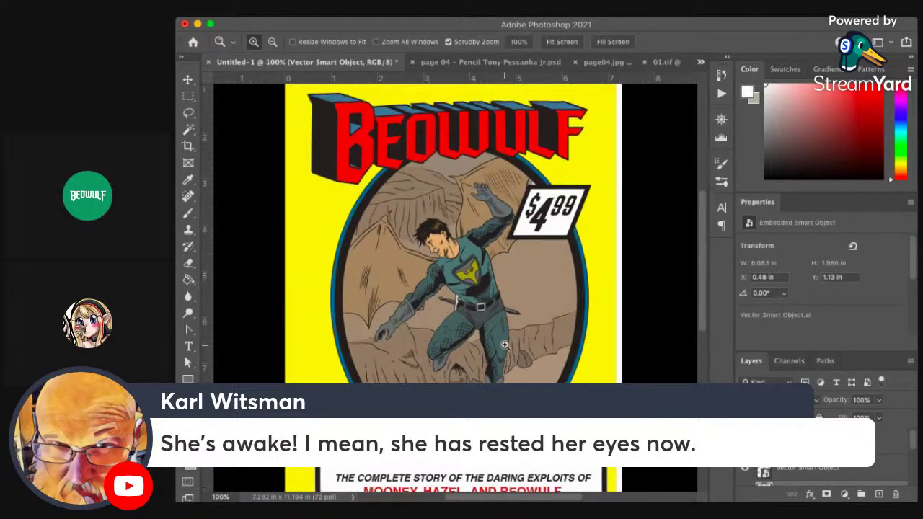
{"action": "scroll", "coordinate": [505, 345], "scroll_direction": "down", "scroll_amount": 5}
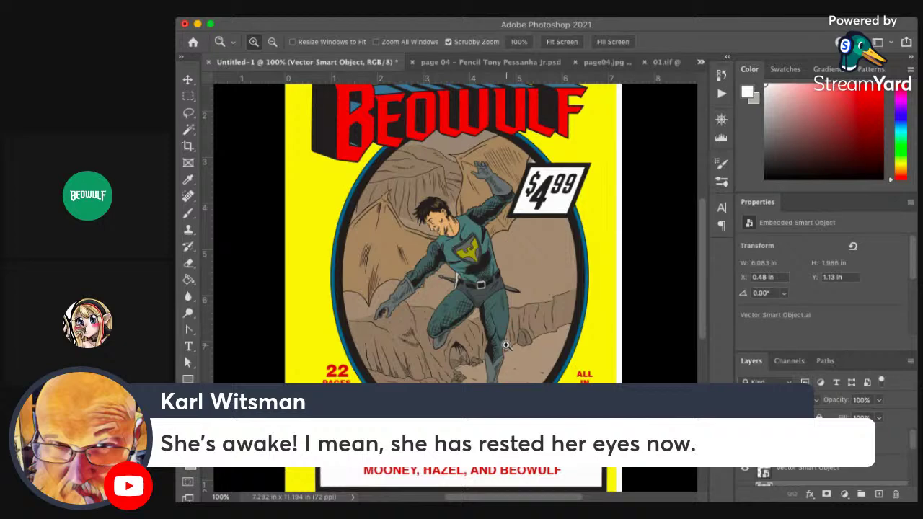
{"action": "scroll", "coordinate": [507, 346], "scroll_direction": "up", "scroll_amount": 2}
{"action": "scroll", "coordinate": [506, 346], "scroll_direction": "down", "scroll_amount": 2}
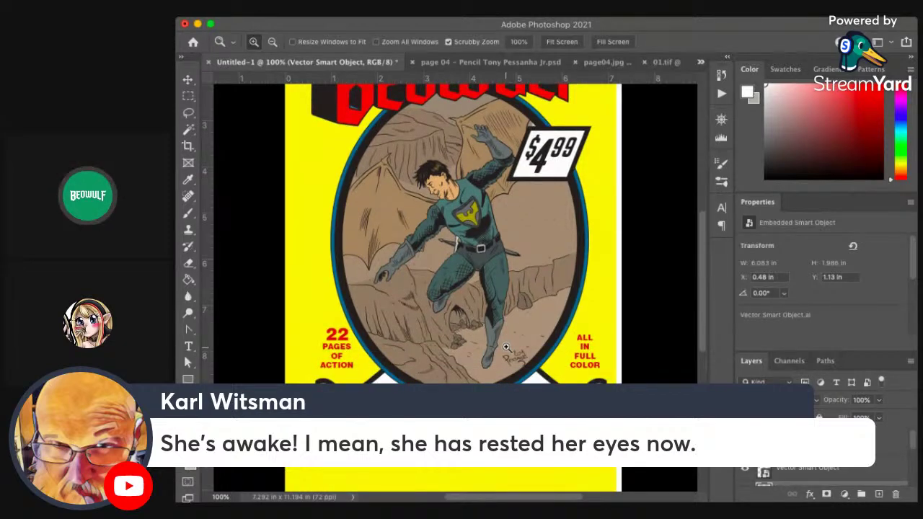
{"action": "scroll", "coordinate": [506, 347], "scroll_direction": "up", "scroll_amount": 5}
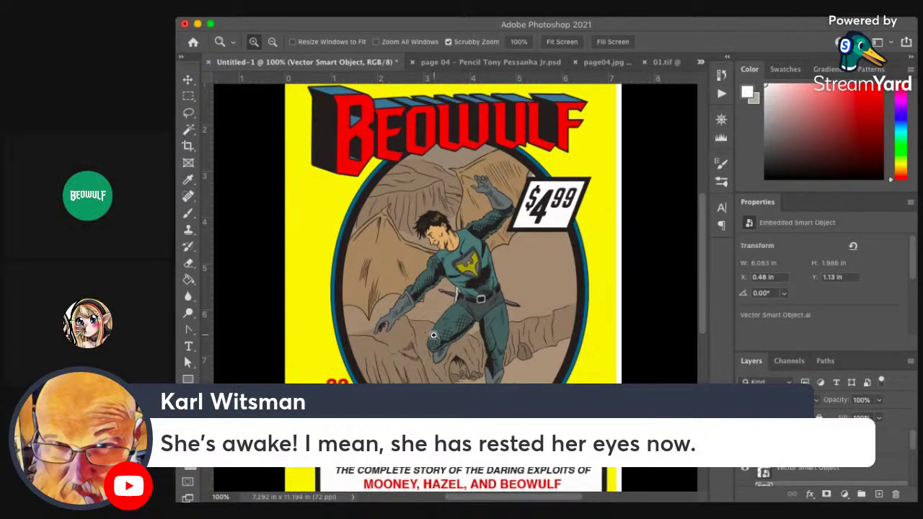
{"action": "scroll", "coordinate": [505, 309], "scroll_direction": "down", "scroll_amount": 4}
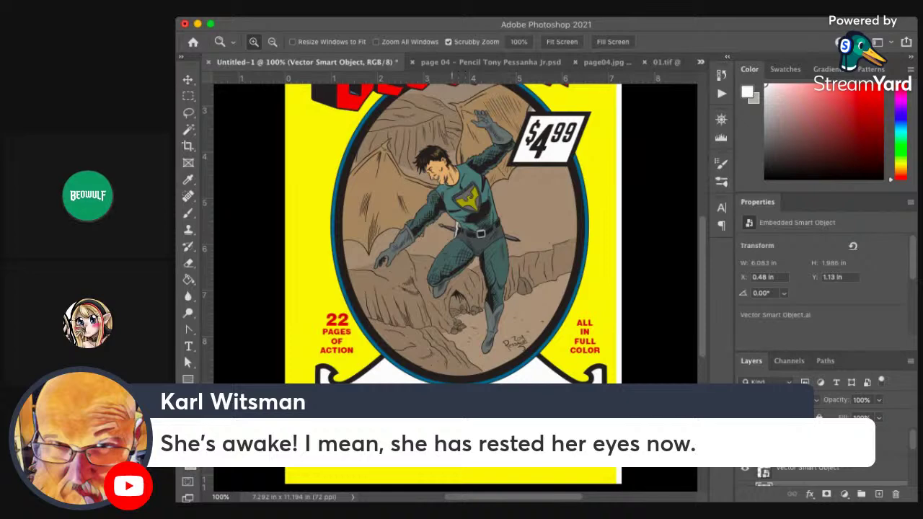
{"action": "scroll", "coordinate": [421, 346], "scroll_direction": "up", "scroll_amount": 2}
{"action": "scroll", "coordinate": [451, 310], "scroll_direction": "up", "scroll_amount": 4}
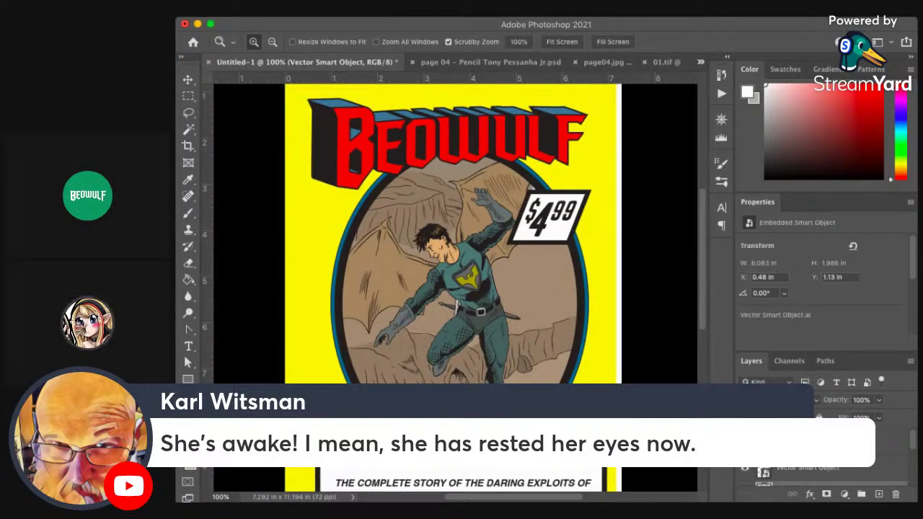
- Close the Untitled-1 cover document and bring up the inked page 04 document
{"action": "key", "text": "super+Tab"}
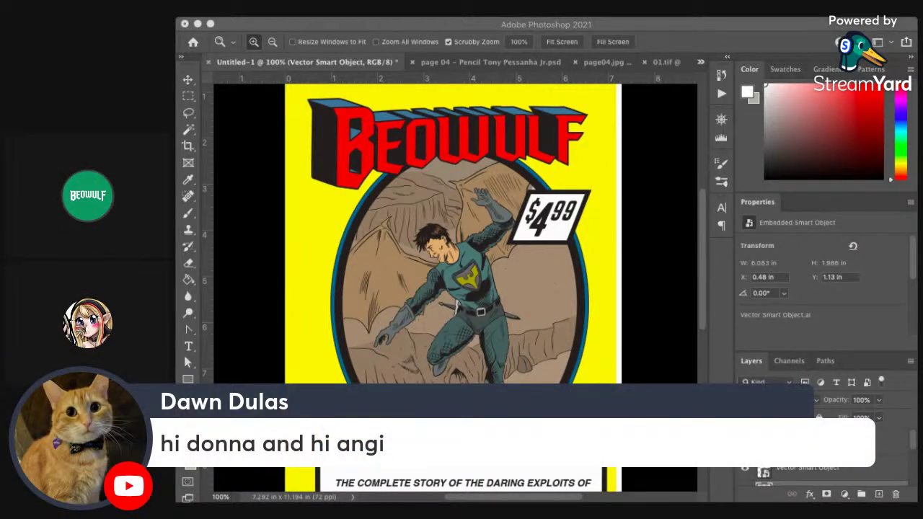
{"action": "left_click", "coordinate": [249, 208]}
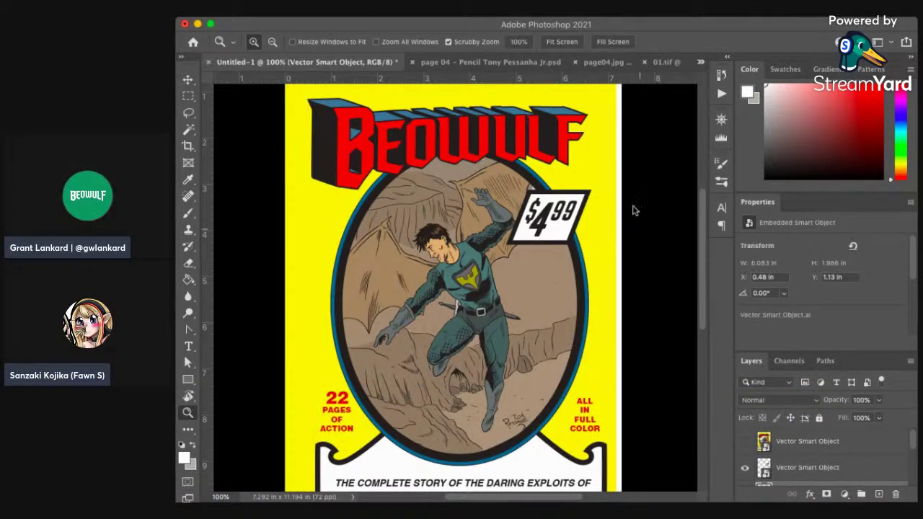
{"action": "left_click", "coordinate": [610, 195]}
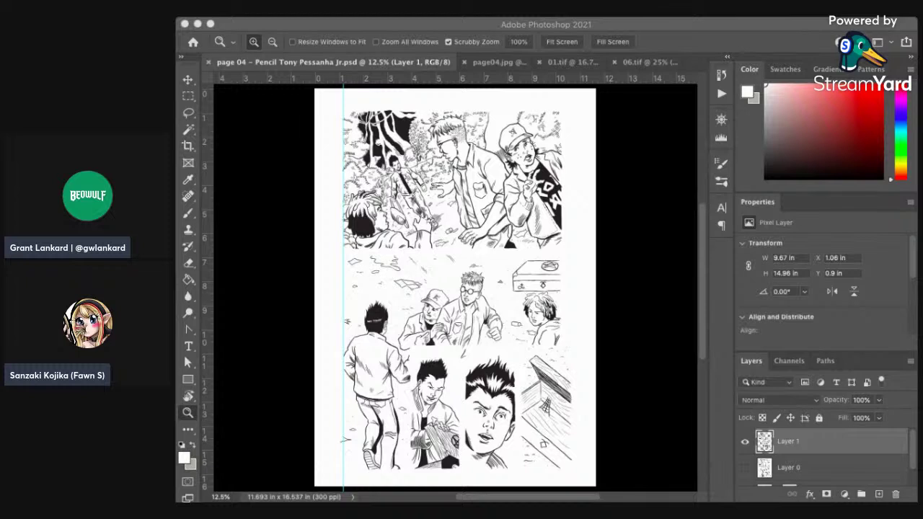
{"action": "left_click", "coordinate": [231, 194]}
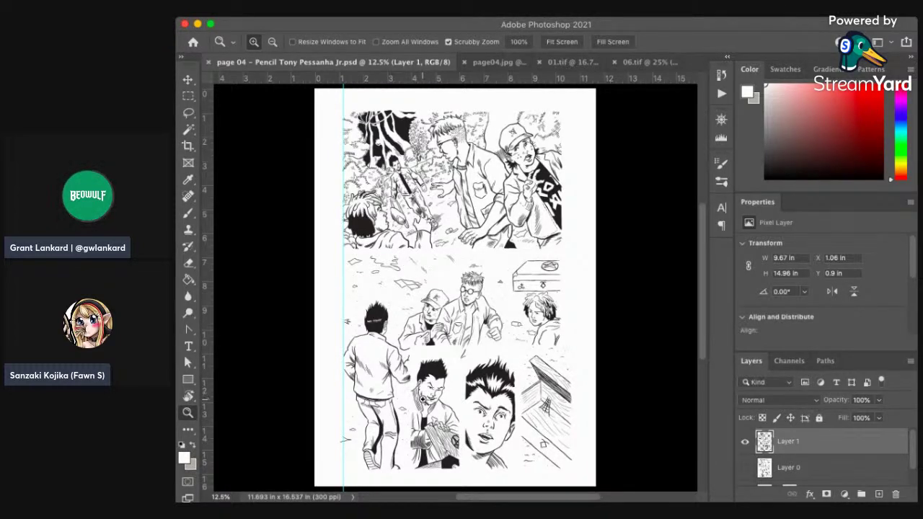
- Zoom page 04 to 25% and examine the forest scene in its top panel
{"action": "left_click", "coordinate": [402, 189]}
{"action": "scroll", "coordinate": [457, 222], "scroll_direction": "up", "scroll_amount": 1}
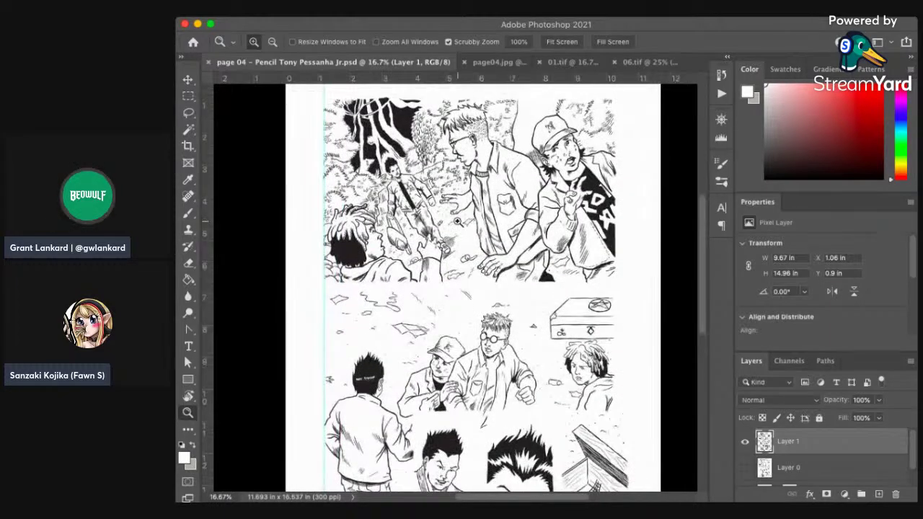
{"action": "left_click", "coordinate": [482, 233]}
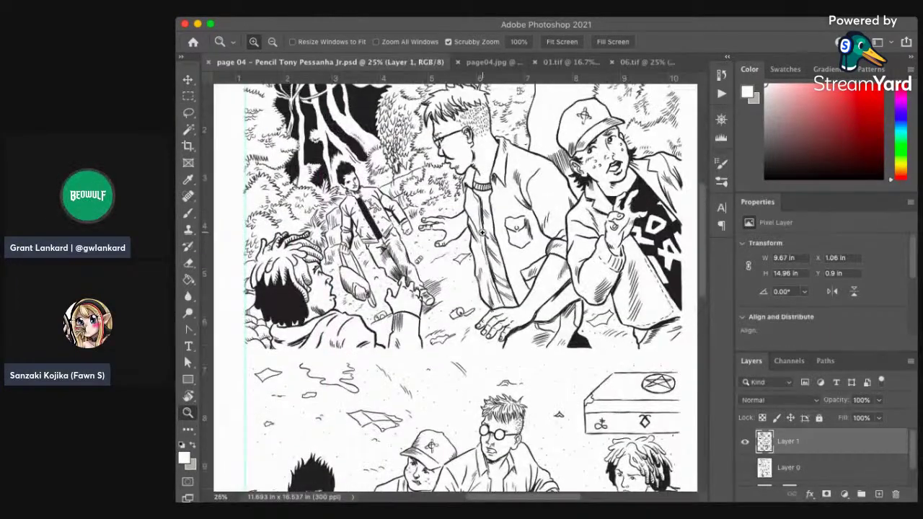
{"action": "scroll", "coordinate": [483, 233], "scroll_direction": "up", "scroll_amount": 2}
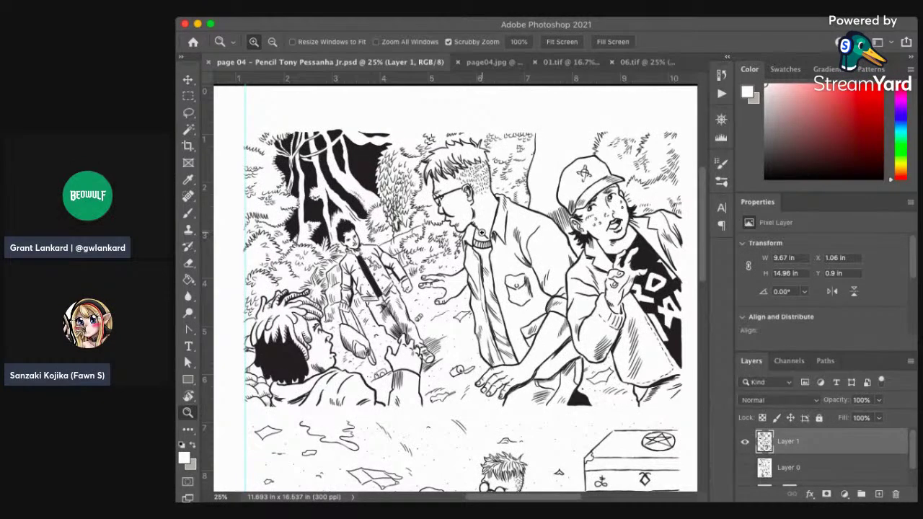
{"action": "scroll", "coordinate": [482, 233], "scroll_direction": "down", "scroll_amount": 3}
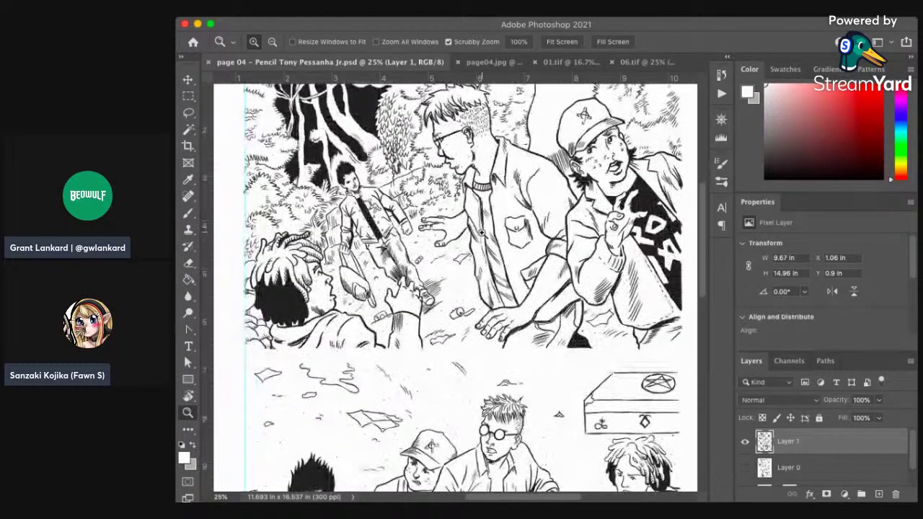
{"action": "scroll", "coordinate": [482, 233], "scroll_direction": "up", "scroll_amount": 2}
{"action": "scroll", "coordinate": [482, 233], "scroll_direction": "up", "scroll_amount": 1}
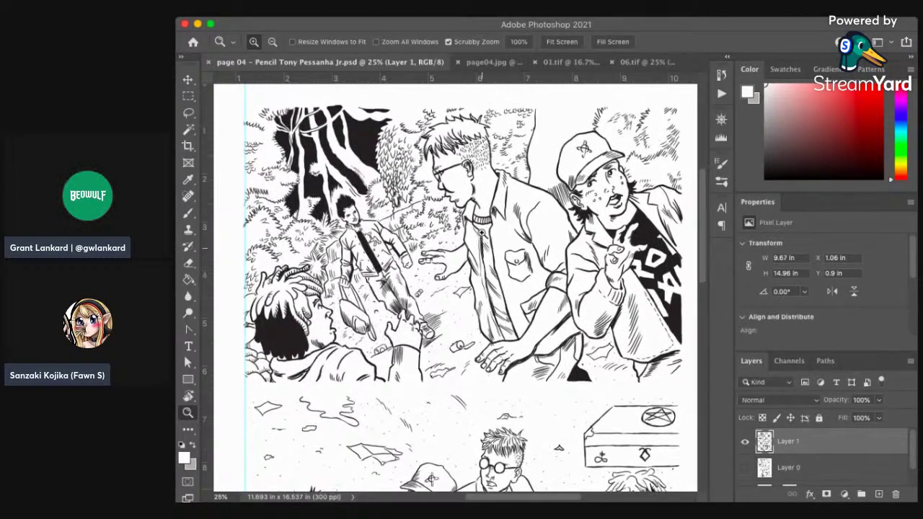
{"action": "scroll", "coordinate": [296, 188], "scroll_direction": "down", "scroll_amount": 1}
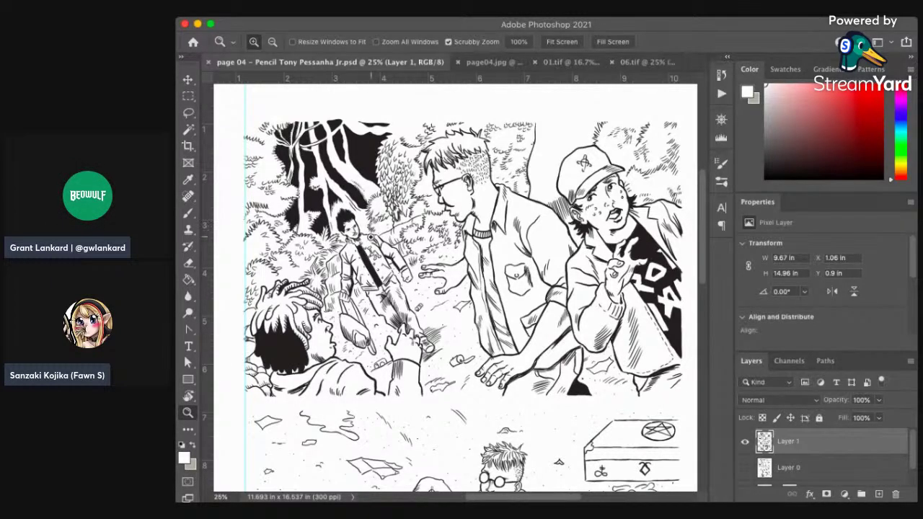
- Examine page 04's middle and bottom panels at 25% zoom, and return to the top panel
{"action": "scroll", "coordinate": [389, 288], "scroll_direction": "down", "scroll_amount": 4}
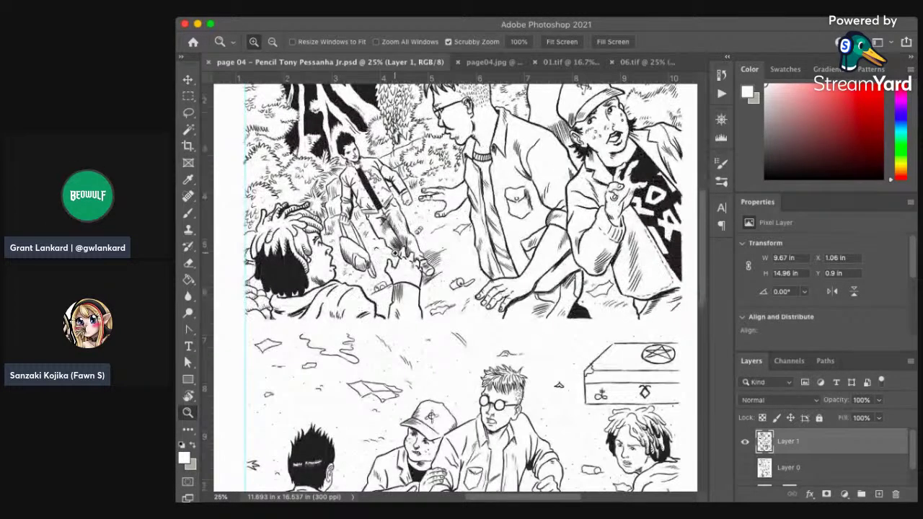
{"action": "scroll", "coordinate": [395, 255], "scroll_direction": "down", "scroll_amount": 5}
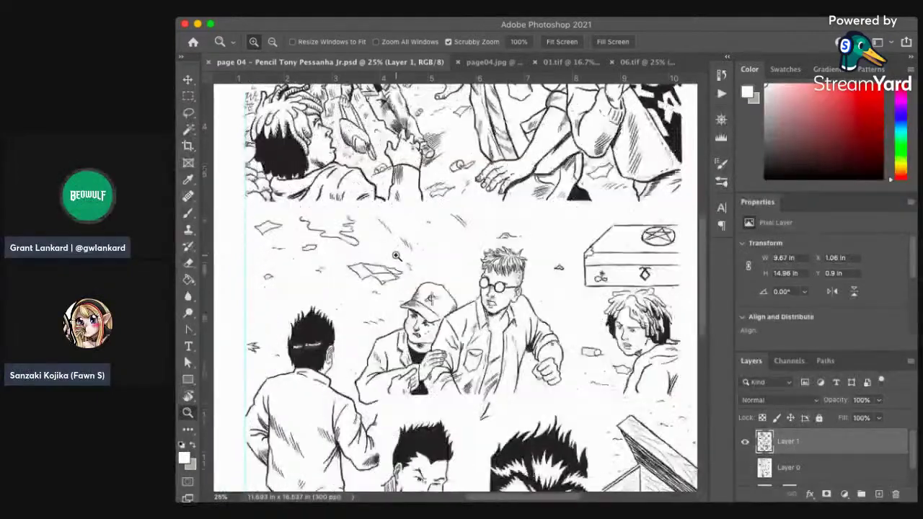
{"action": "scroll", "coordinate": [396, 256], "scroll_direction": "down", "scroll_amount": 1}
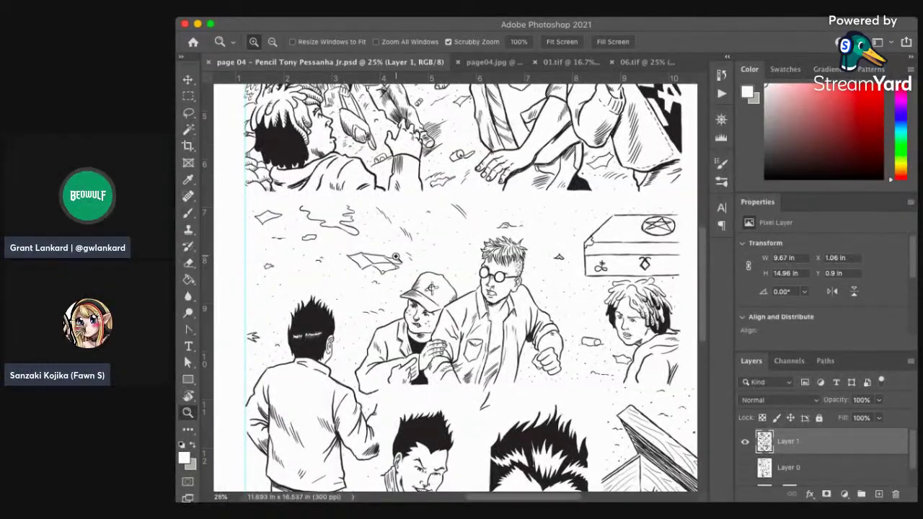
{"action": "scroll", "coordinate": [396, 257], "scroll_direction": "down", "scroll_amount": 2}
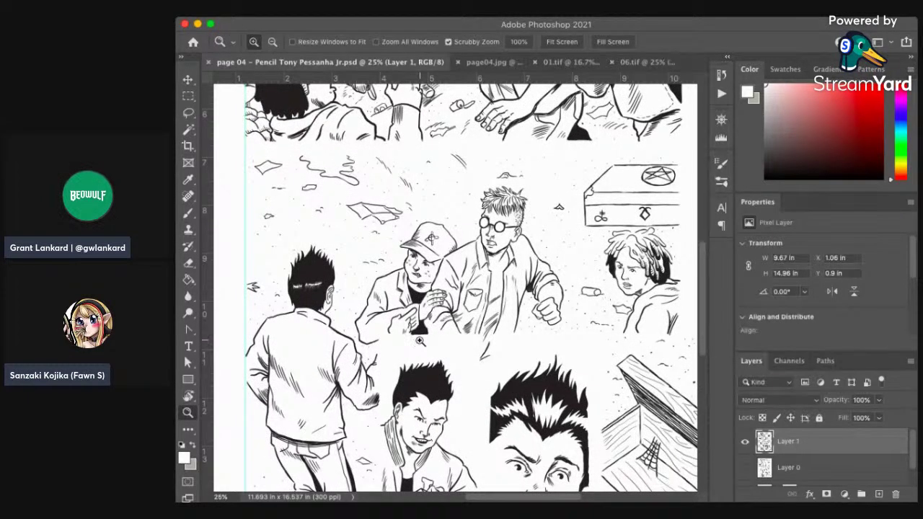
{"action": "scroll", "coordinate": [417, 339], "scroll_direction": "down", "scroll_amount": 3}
{"action": "scroll", "coordinate": [416, 339], "scroll_direction": "down", "scroll_amount": 3}
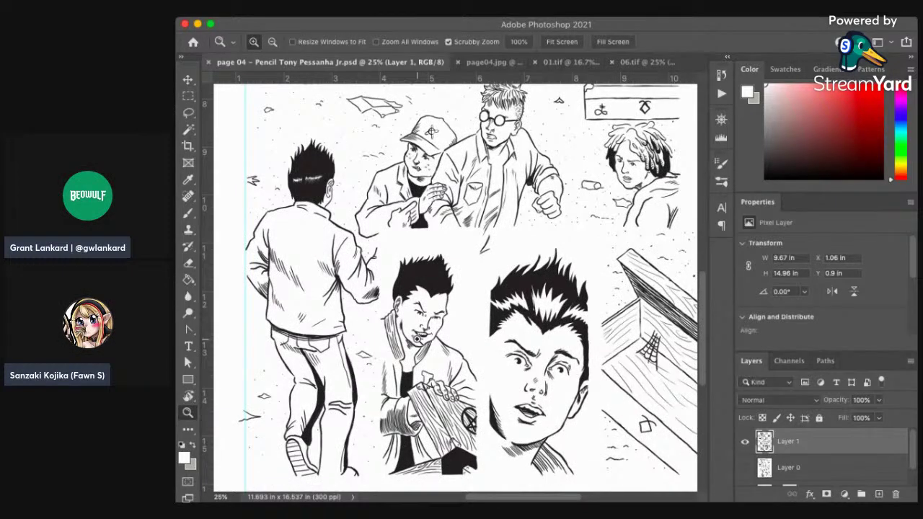
{"action": "scroll", "coordinate": [417, 339], "scroll_direction": "up", "scroll_amount": 2}
{"action": "scroll", "coordinate": [418, 339], "scroll_direction": "up", "scroll_amount": 3}
{"action": "scroll", "coordinate": [417, 340], "scroll_direction": "up", "scroll_amount": 2}
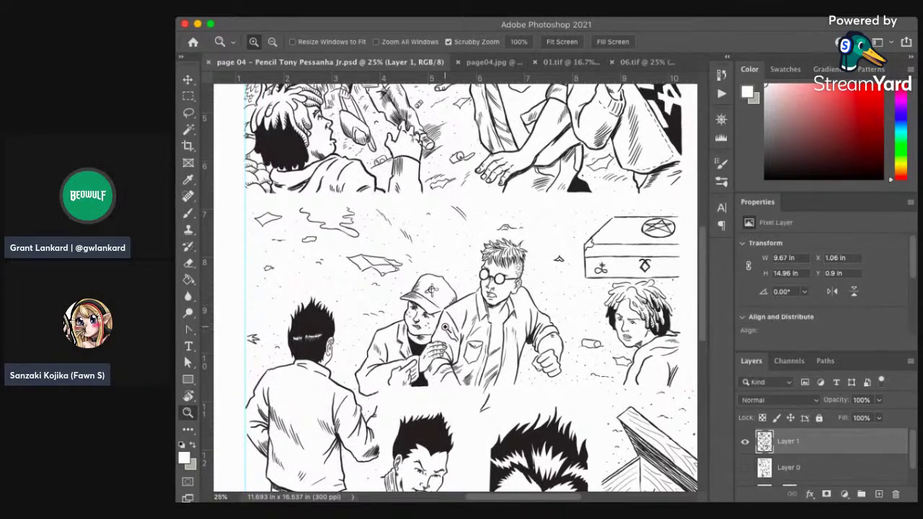
{"action": "scroll", "coordinate": [445, 328], "scroll_direction": "up", "scroll_amount": 5}
{"action": "scroll", "coordinate": [445, 328], "scroll_direction": "up", "scroll_amount": 2}
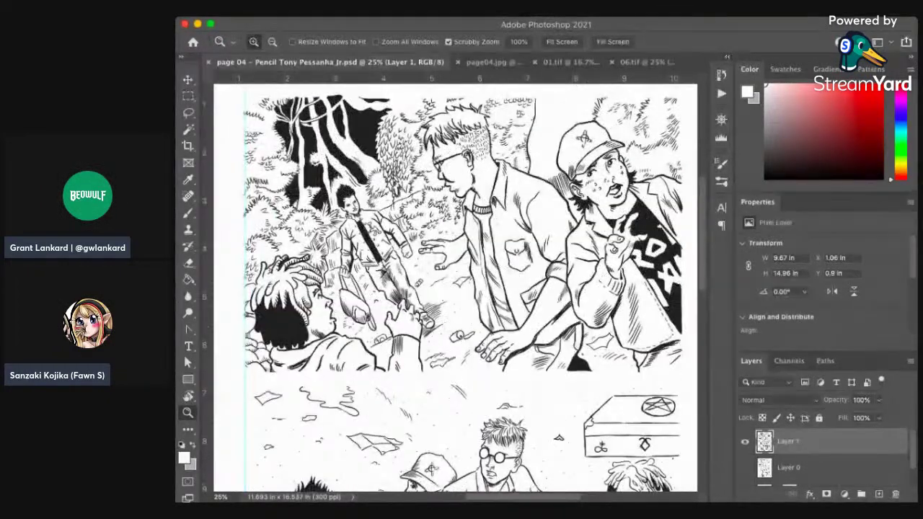
{"action": "key", "text": "super+Tab"}
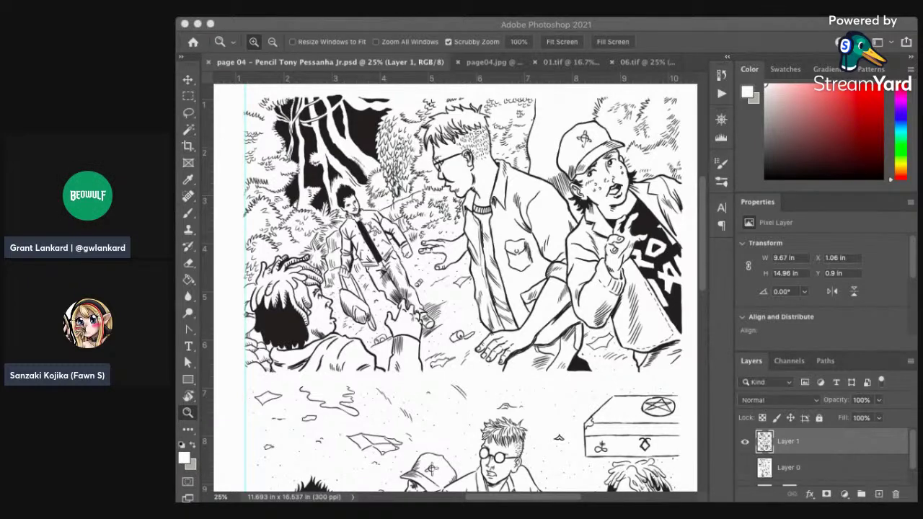
- Examine the inked page 04 from the forest scene down to the clearing and the close-up faces below it
{"action": "left_click", "coordinate": [253, 29]}
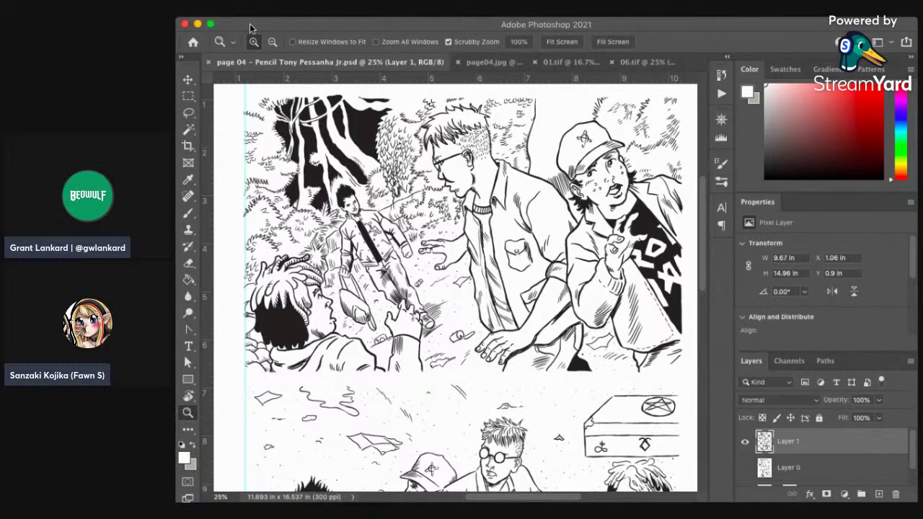
{"action": "scroll", "coordinate": [367, 129], "scroll_direction": "down", "scroll_amount": 3}
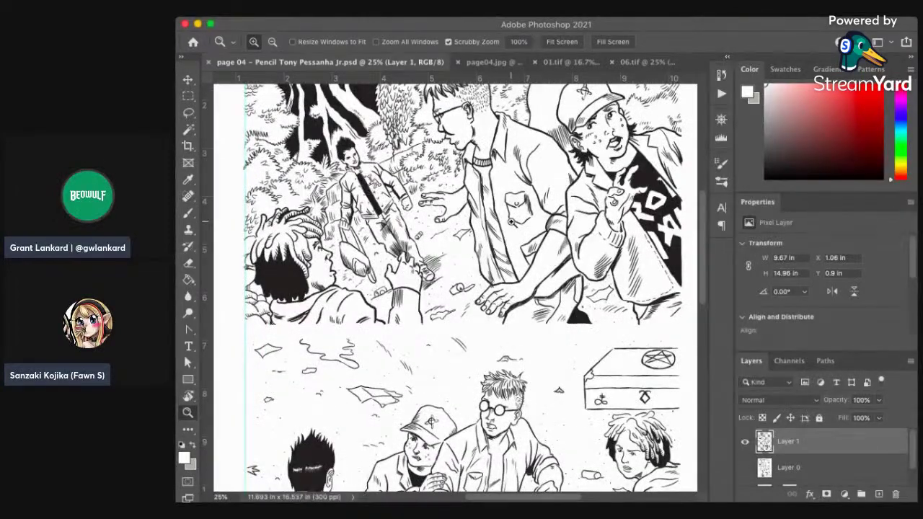
{"action": "scroll", "coordinate": [364, 288], "scroll_direction": "up", "scroll_amount": 3}
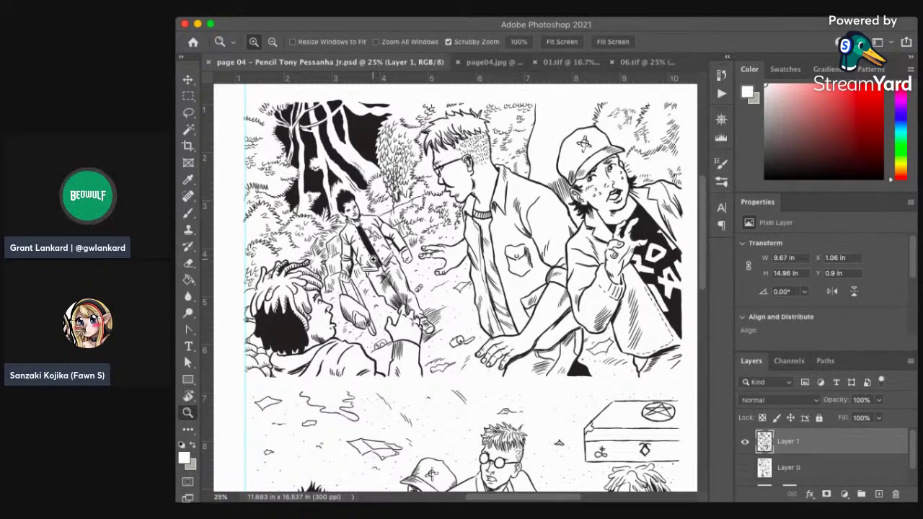
{"action": "scroll", "coordinate": [375, 258], "scroll_direction": "down", "scroll_amount": 3}
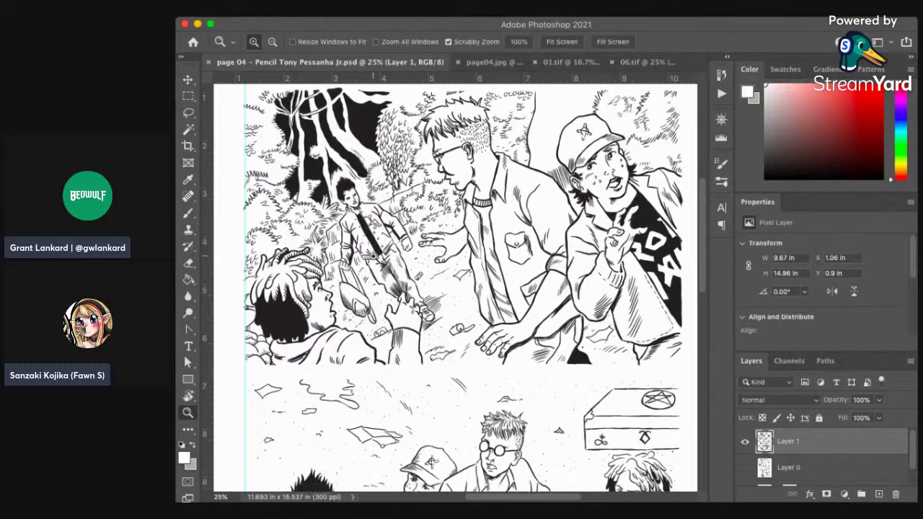
{"action": "scroll", "coordinate": [374, 255], "scroll_direction": "down", "scroll_amount": 10}
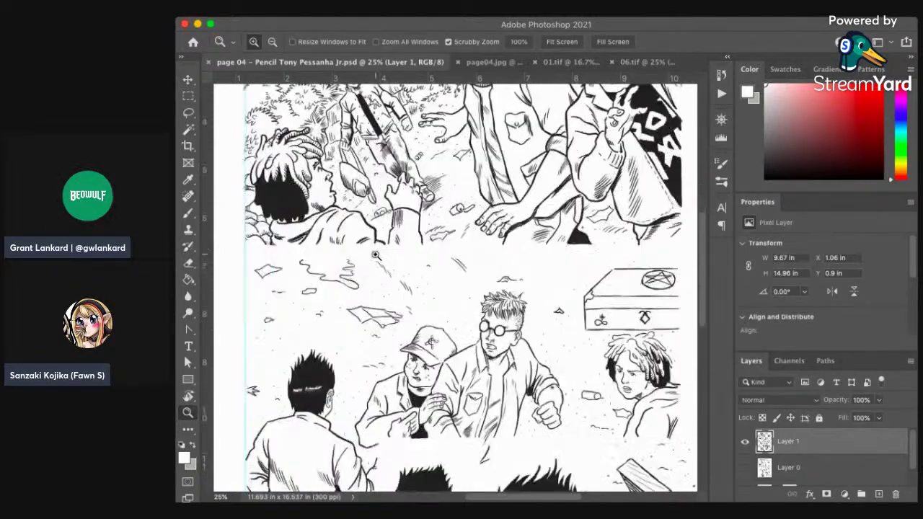
{"action": "scroll", "coordinate": [374, 255], "scroll_direction": "down", "scroll_amount": 3}
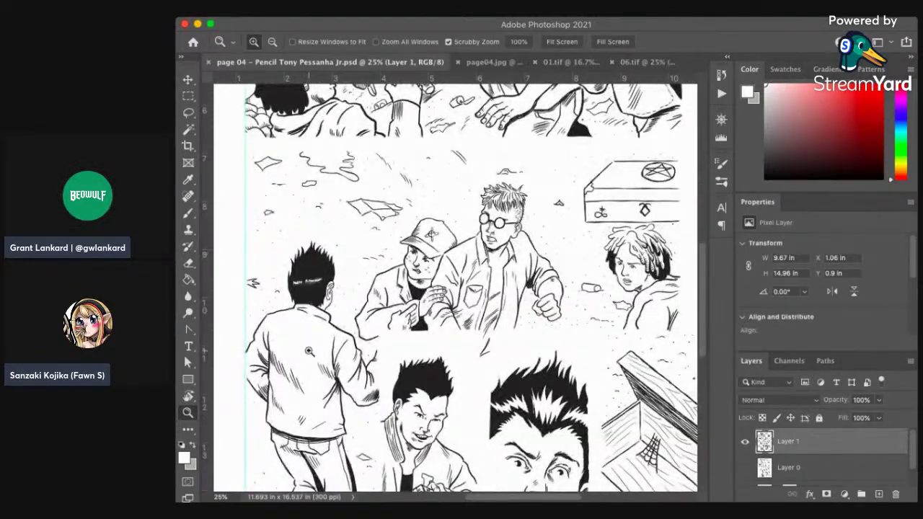
{"action": "scroll", "coordinate": [311, 352], "scroll_direction": "down", "scroll_amount": 4}
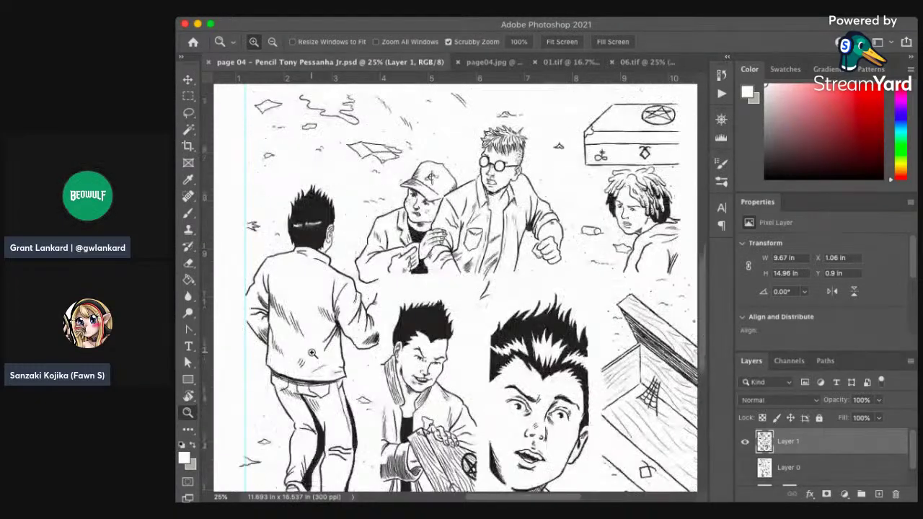
{"action": "scroll", "coordinate": [315, 343], "scroll_direction": "down", "scroll_amount": 5}
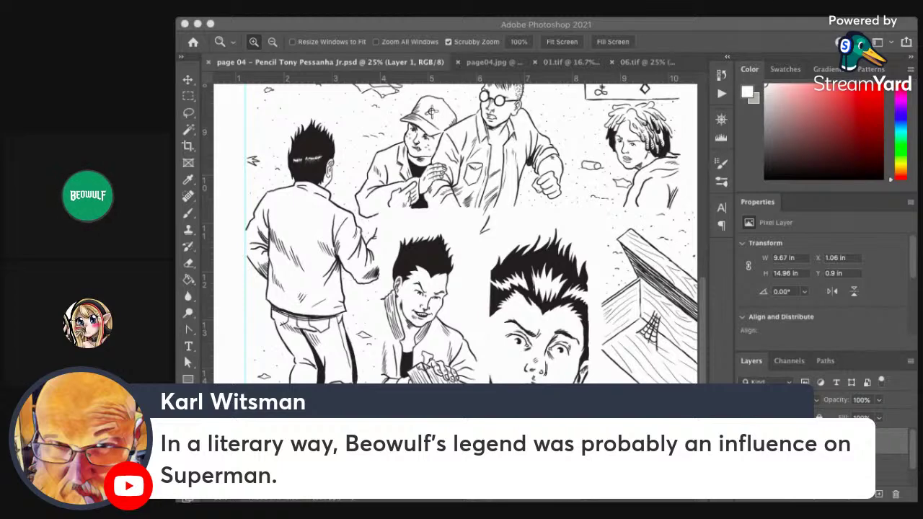
- Close the inked page 04 document and bring up page04.jpg
{"action": "left_click", "coordinate": [249, 26]}
{"action": "left_click", "coordinate": [209, 63]}
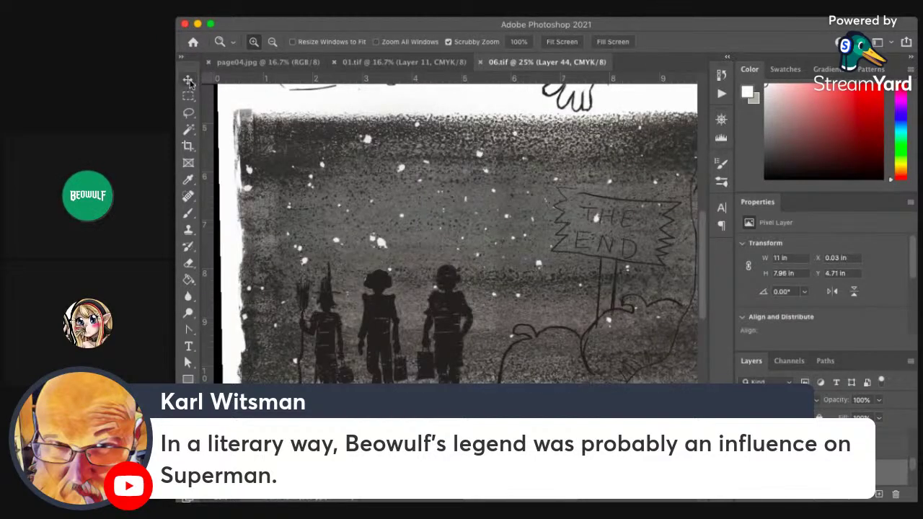
{"action": "left_click", "coordinate": [266, 63]}
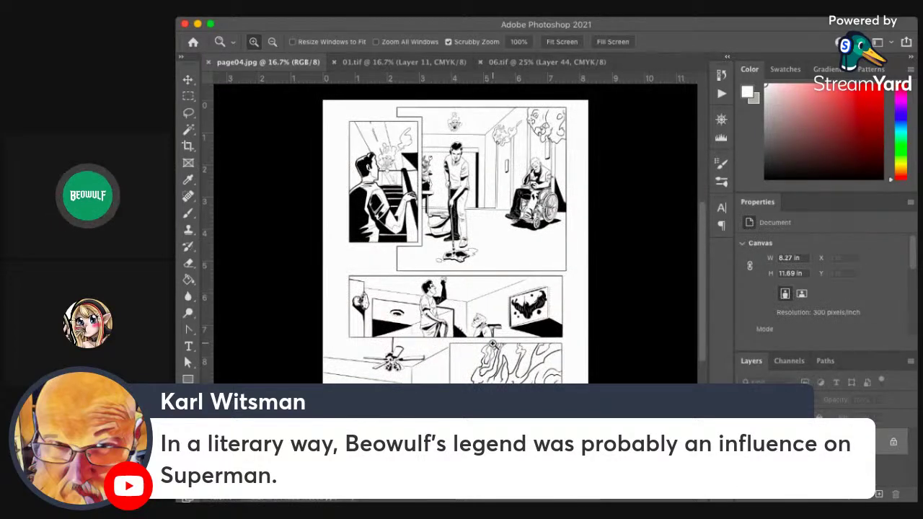
- Zoom page04.jpg to 25% and examine the top panels with the man mopping and the man in the wheelchair
{"action": "left_click", "coordinate": [494, 339]}
{"action": "scroll", "coordinate": [494, 339], "scroll_direction": "up", "scroll_amount": 5}
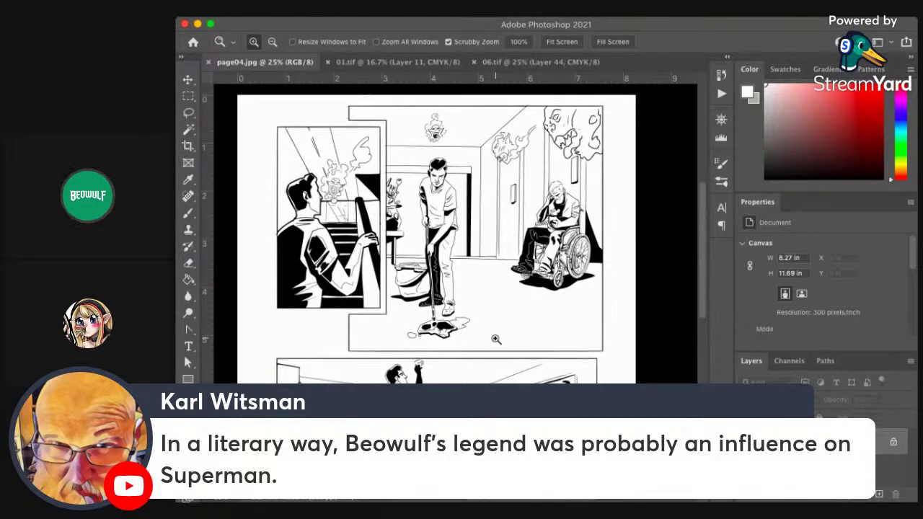
{"action": "scroll", "coordinate": [496, 339], "scroll_direction": "down", "scroll_amount": 1}
{"action": "scroll", "coordinate": [496, 338], "scroll_direction": "up", "scroll_amount": 1}
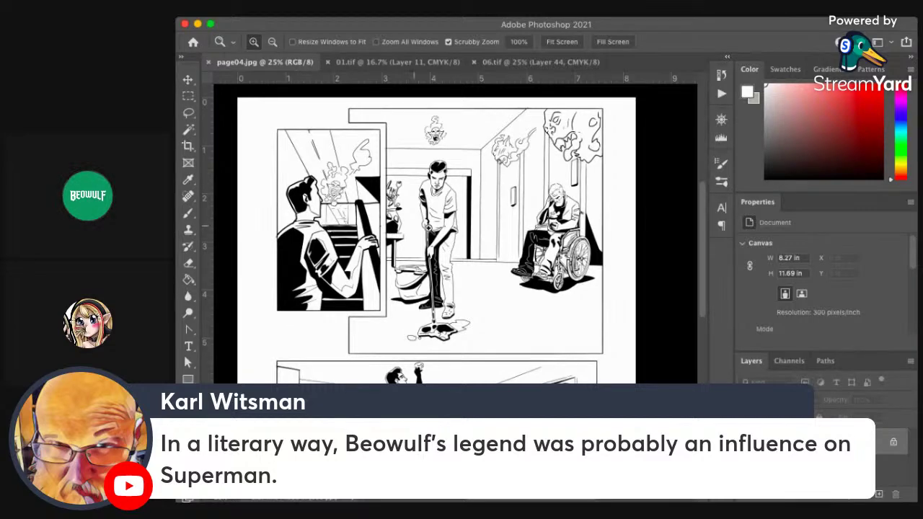
{"action": "scroll", "coordinate": [480, 242], "scroll_direction": "down", "scroll_amount": 2}
{"action": "scroll", "coordinate": [480, 242], "scroll_direction": "up", "scroll_amount": 2}
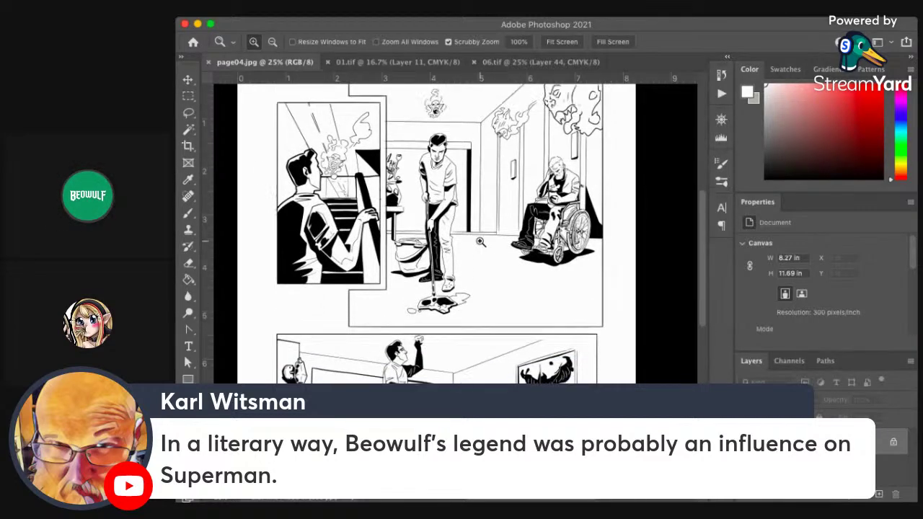
{"action": "scroll", "coordinate": [481, 244], "scroll_direction": "down", "scroll_amount": 1}
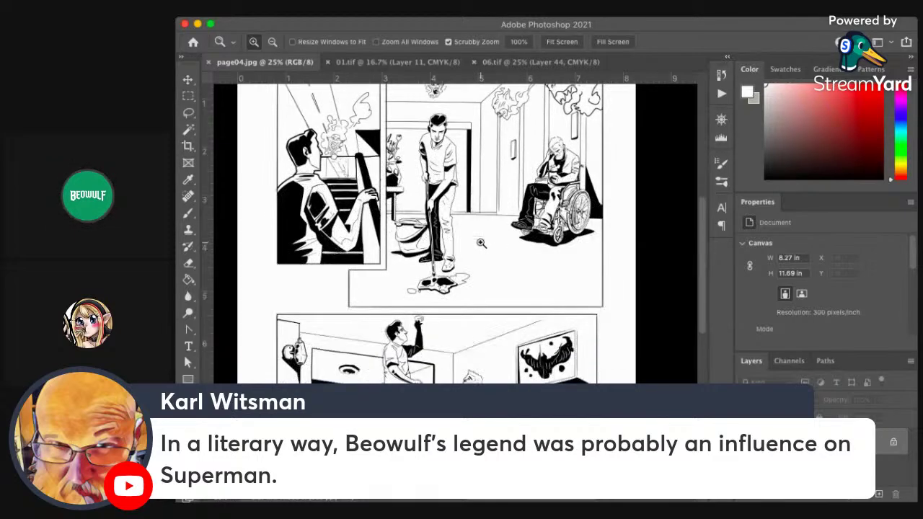
{"action": "scroll", "coordinate": [481, 244], "scroll_direction": "down", "scroll_amount": 1}
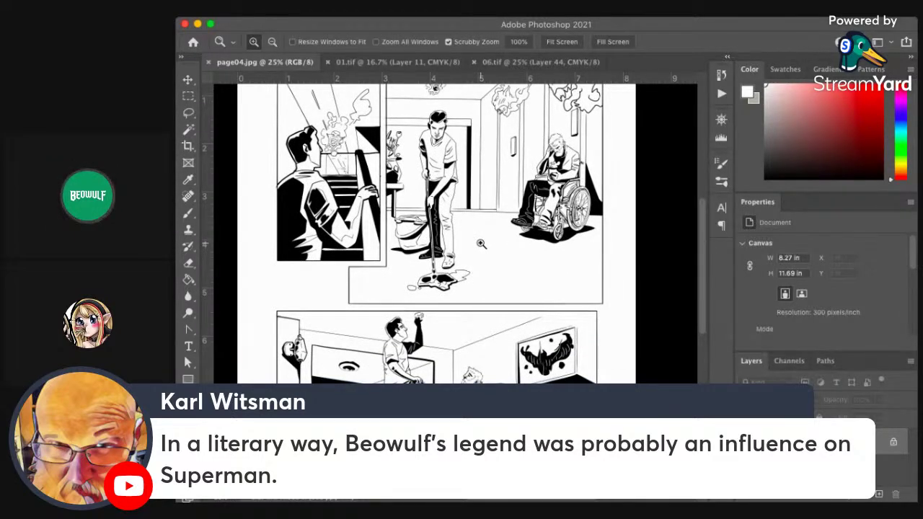
{"action": "scroll", "coordinate": [480, 244], "scroll_direction": "up", "scroll_amount": 2}
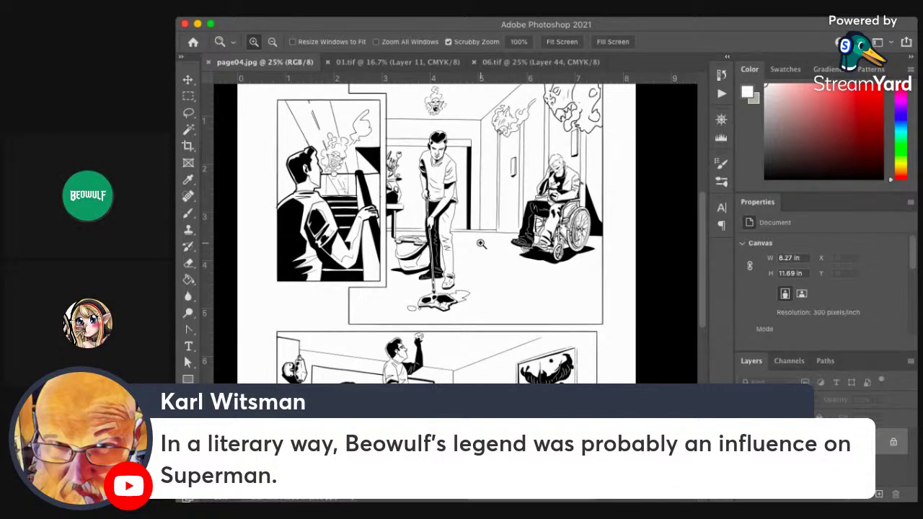
{"action": "scroll", "coordinate": [481, 243], "scroll_direction": "up", "scroll_amount": 1}
{"action": "scroll", "coordinate": [481, 244], "scroll_direction": "down", "scroll_amount": 1}
- Examine page04.jpg's middle panel and the ceiling fan and flame panels below it, and return to the top
{"action": "scroll", "coordinate": [481, 243], "scroll_direction": "down", "scroll_amount": 10}
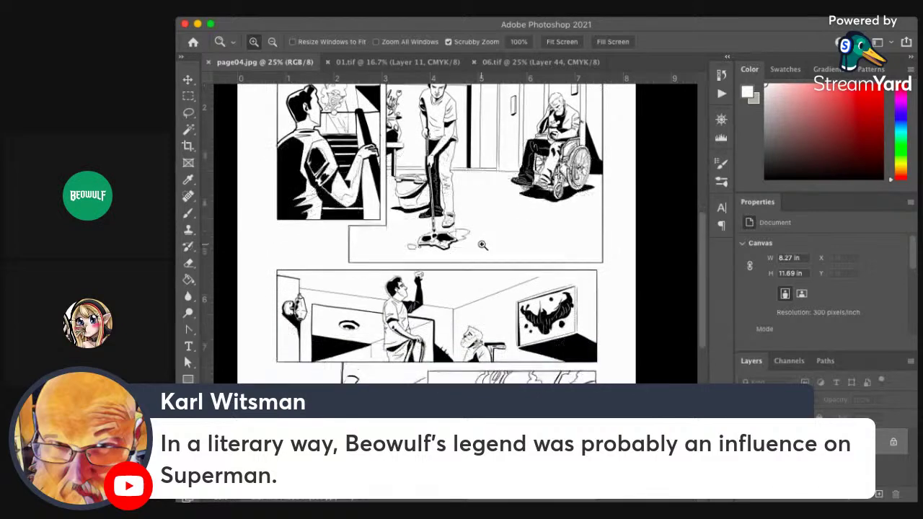
{"action": "scroll", "coordinate": [482, 246], "scroll_direction": "down", "scroll_amount": 4}
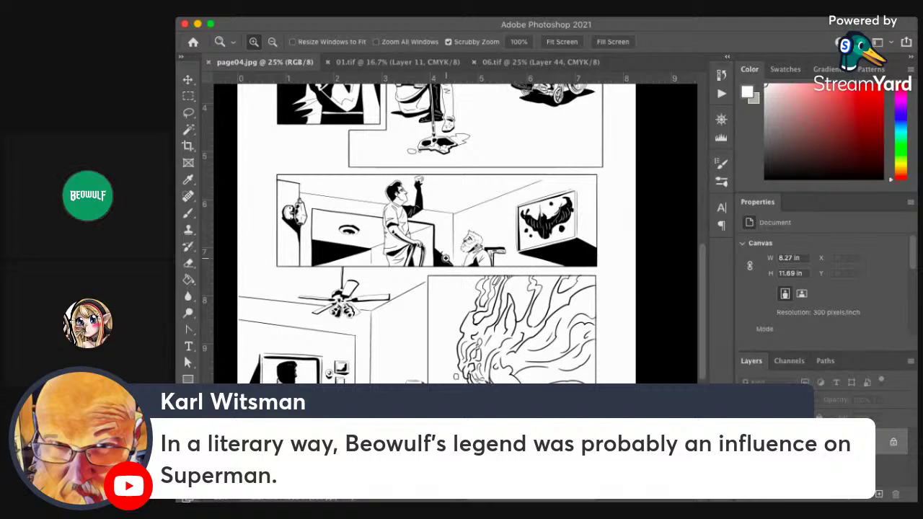
{"action": "scroll", "coordinate": [436, 256], "scroll_direction": "up", "scroll_amount": 5}
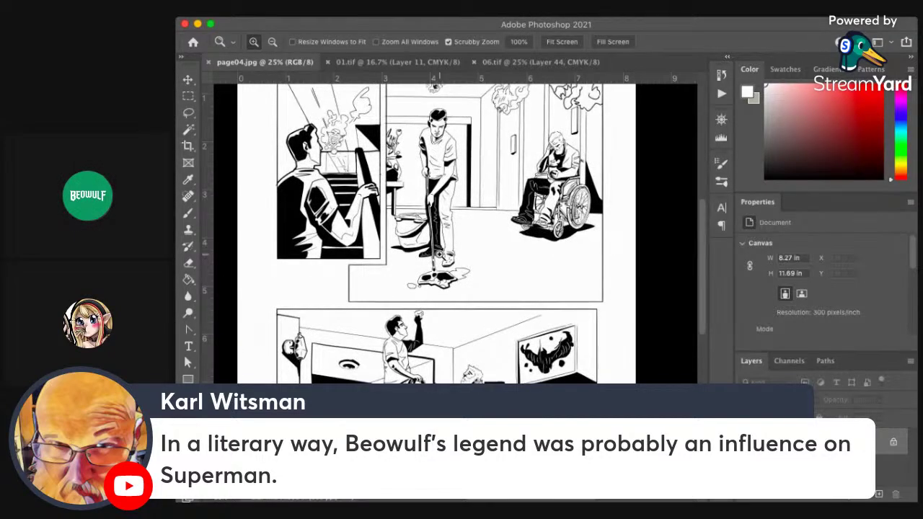
{"action": "scroll", "coordinate": [438, 254], "scroll_direction": "up", "scroll_amount": 2}
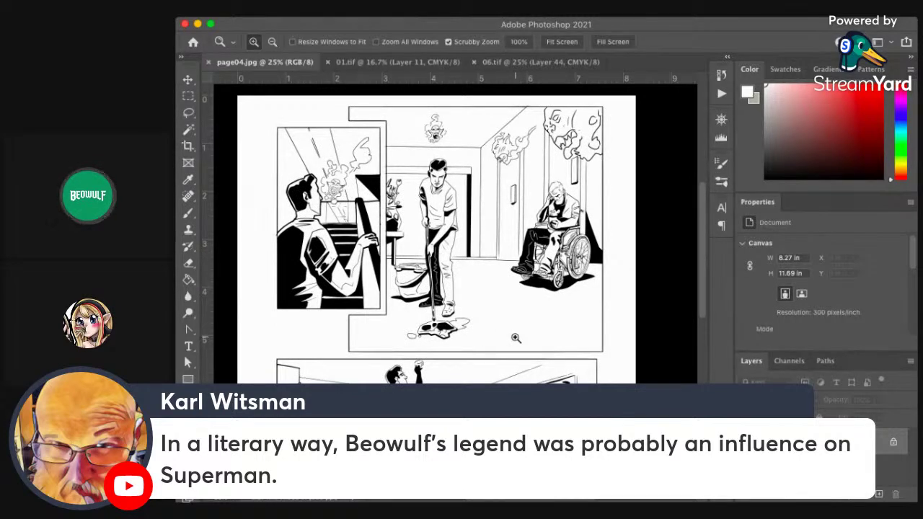
{"action": "scroll", "coordinate": [516, 338], "scroll_direction": "down", "scroll_amount": 3}
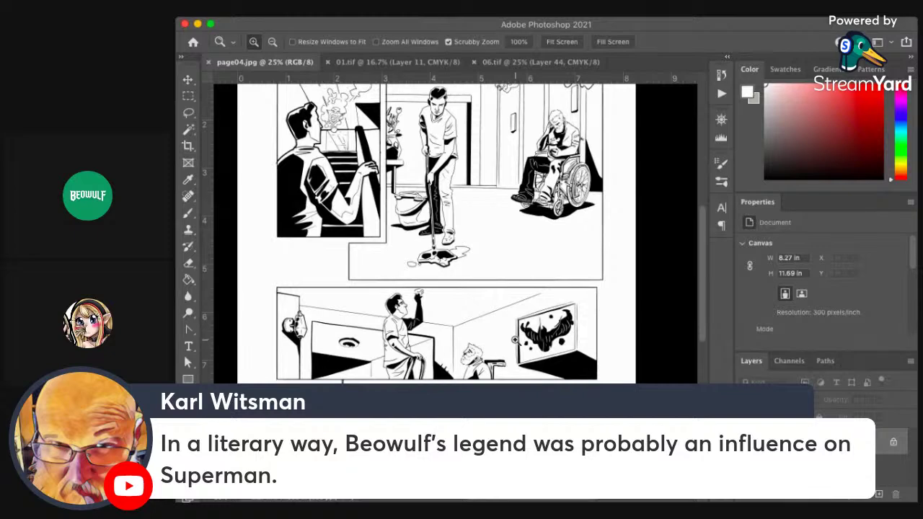
{"action": "scroll", "coordinate": [515, 338], "scroll_direction": "down", "scroll_amount": 2}
{"action": "scroll", "coordinate": [490, 354], "scroll_direction": "down", "scroll_amount": 5}
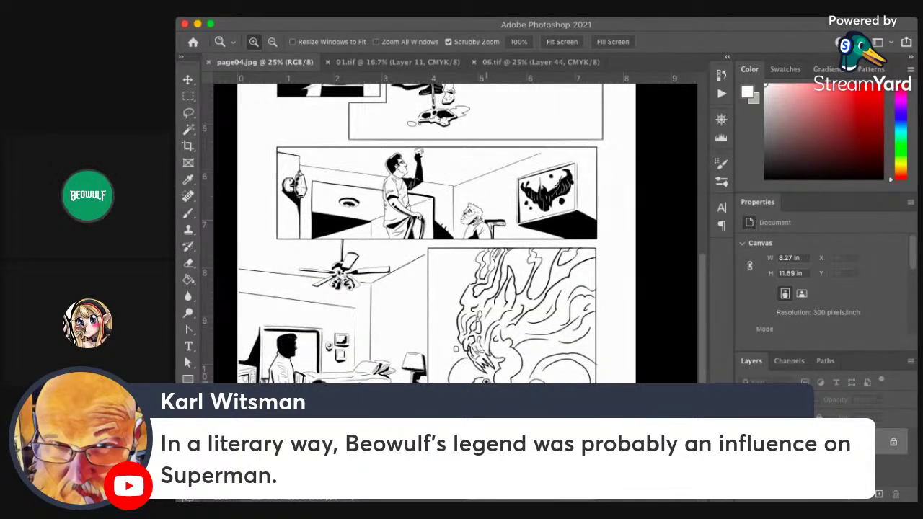
{"action": "scroll", "coordinate": [436, 232], "scroll_direction": "up", "scroll_amount": 1}
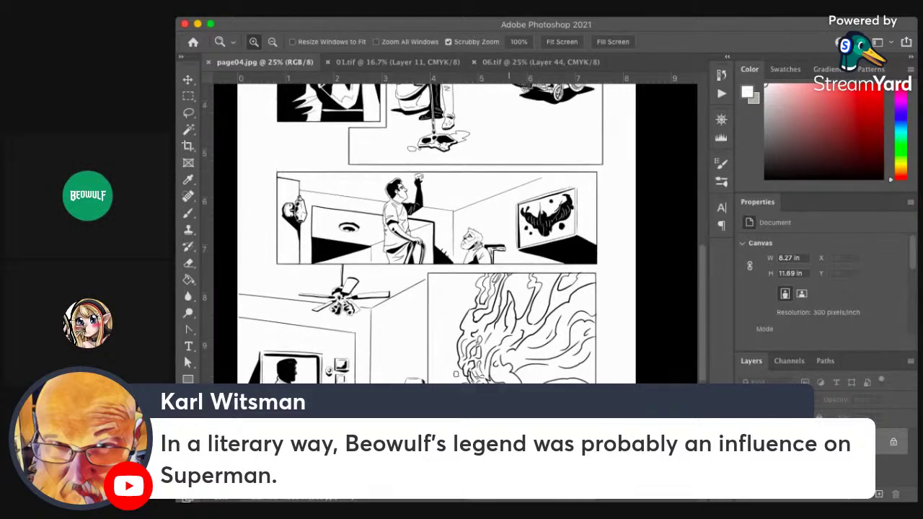
{"action": "scroll", "coordinate": [436, 232], "scroll_direction": "up", "scroll_amount": 1}
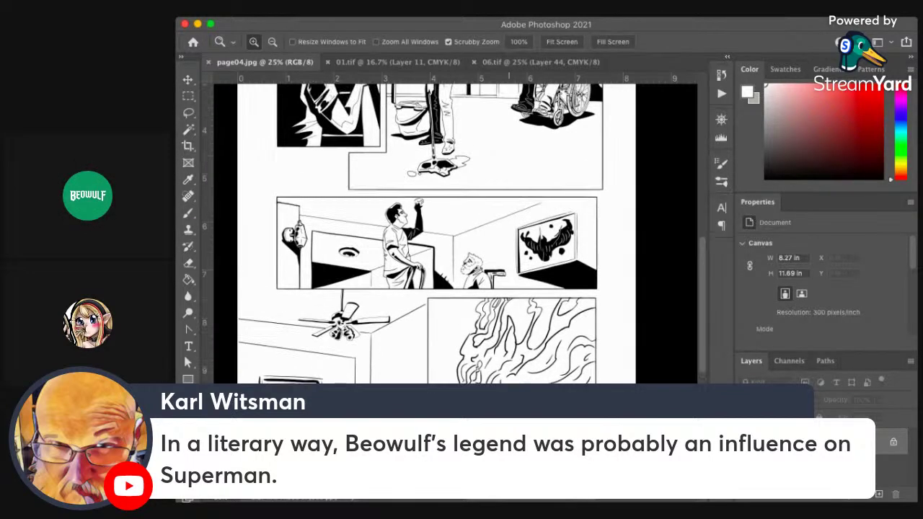
{"action": "scroll", "coordinate": [437, 231], "scroll_direction": "up", "scroll_amount": 5}
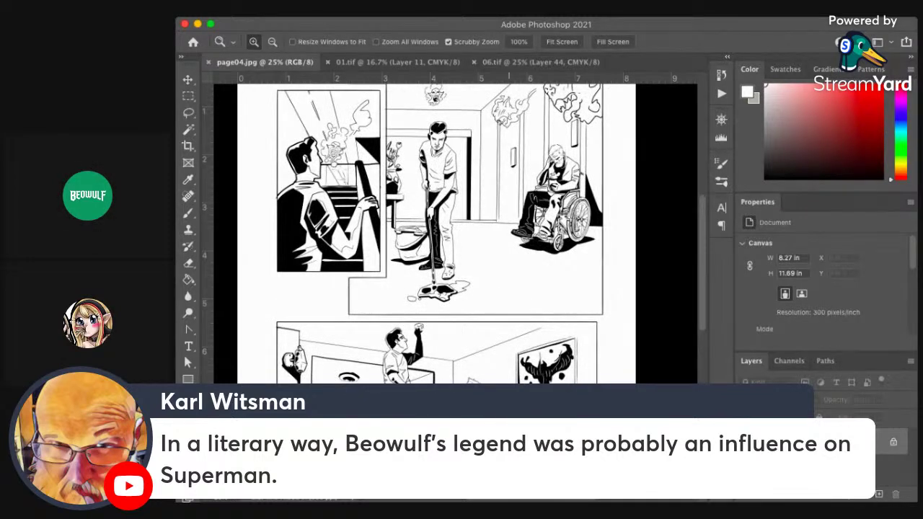
{"action": "scroll", "coordinate": [436, 230], "scroll_direction": "up", "scroll_amount": 1}
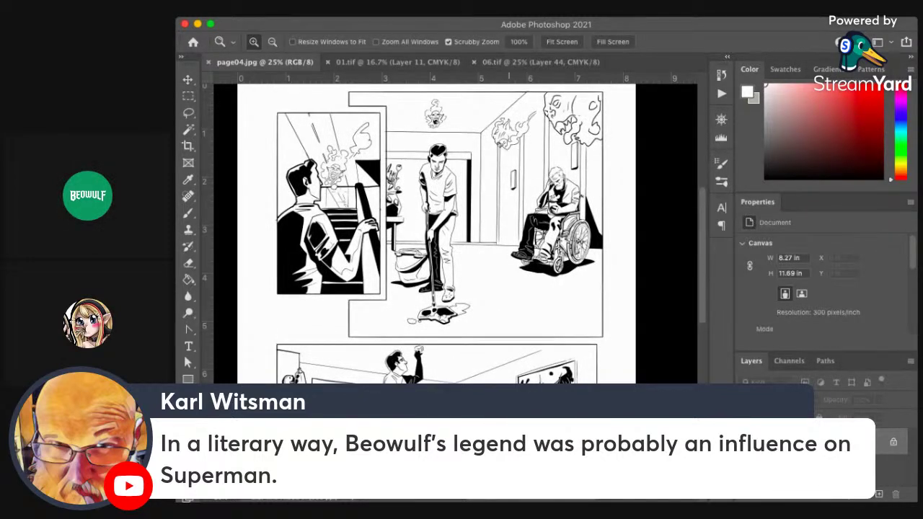
{"action": "scroll", "coordinate": [436, 231], "scroll_direction": "up", "scroll_amount": 1}
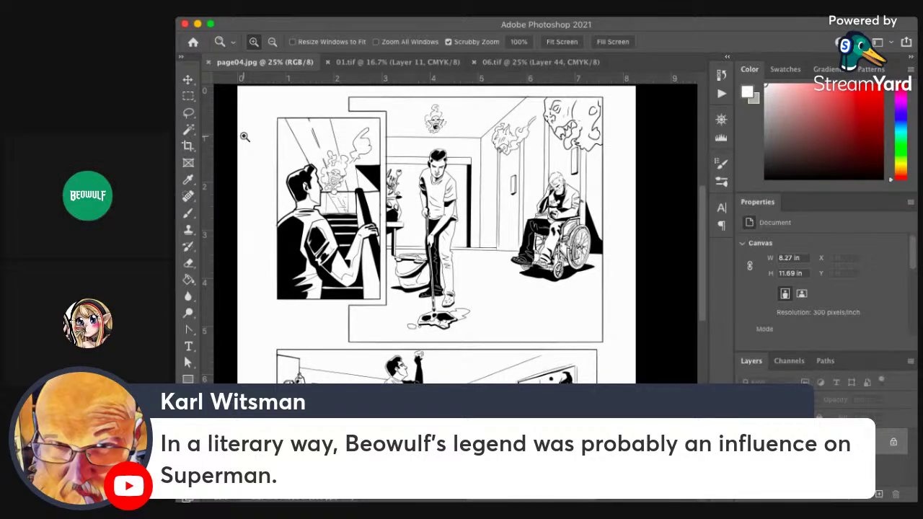
- Close page04.jpg, bring up 01.tif and examine its pumpkin patch scene with the silhouetted children
{"action": "left_click", "coordinate": [209, 63]}
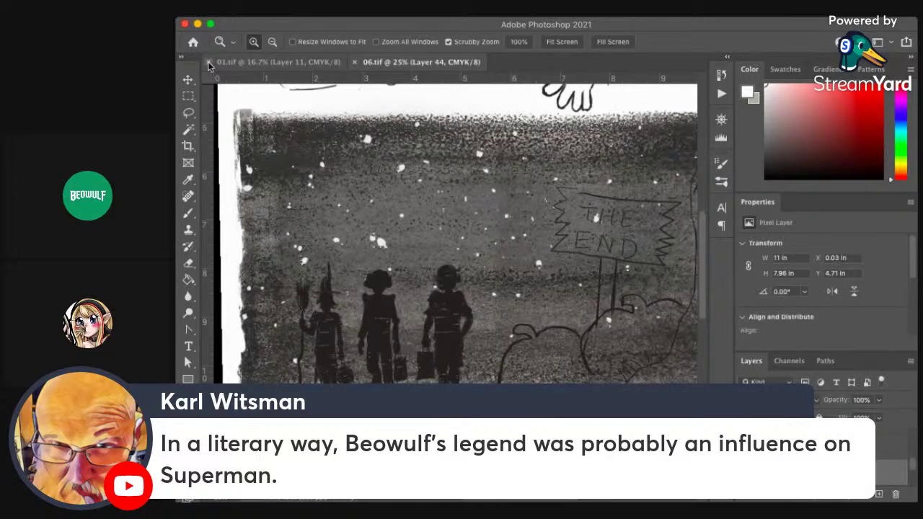
{"action": "left_click", "coordinate": [314, 61]}
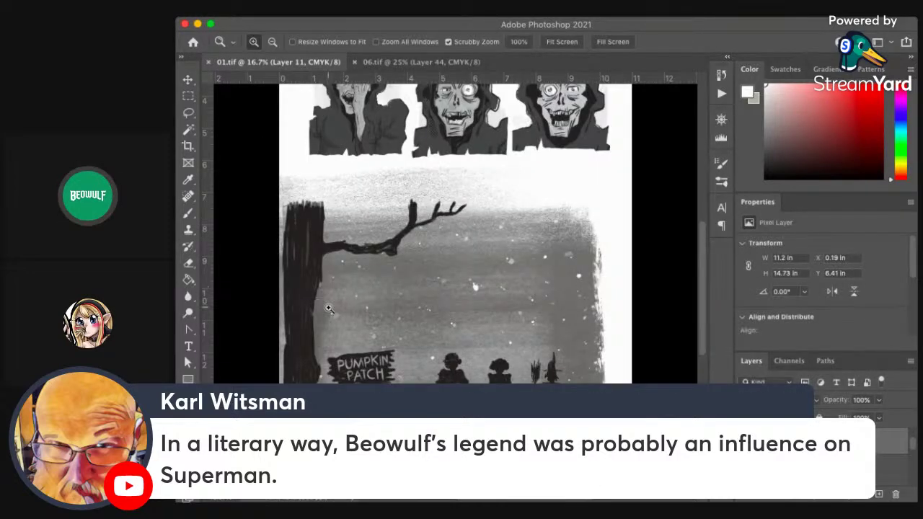
{"action": "scroll", "coordinate": [427, 315], "scroll_direction": "down", "scroll_amount": 3}
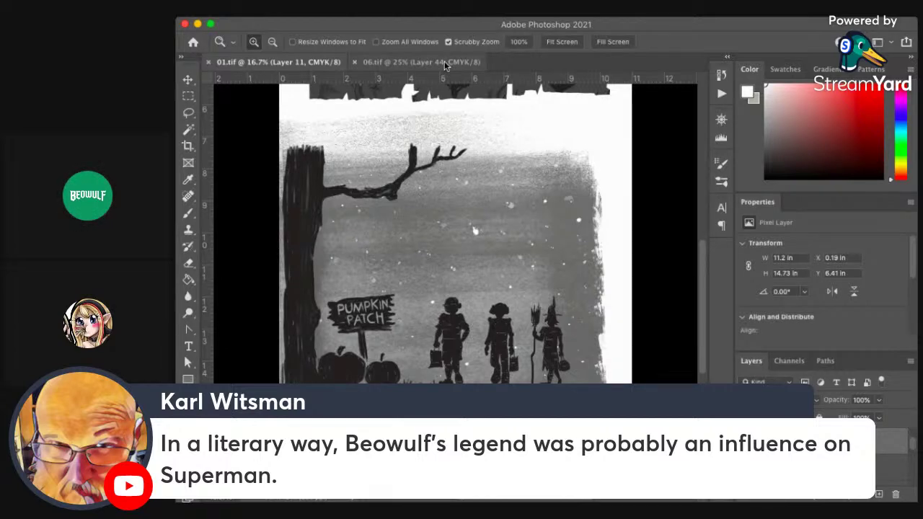
{"action": "scroll", "coordinate": [449, 351], "scroll_direction": "up", "scroll_amount": 2}
{"action": "scroll", "coordinate": [448, 351], "scroll_direction": "down", "scroll_amount": 2}
{"action": "scroll", "coordinate": [448, 351], "scroll_direction": "down", "scroll_amount": 1}
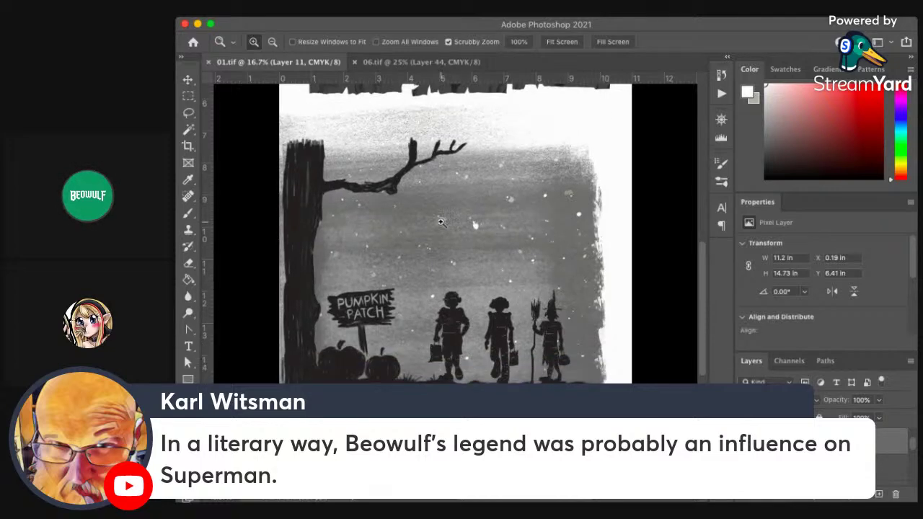
- Bring up 06.tif at 25% zoom and remove the dark grainy texture covering the night scene with THE END sign
{"action": "left_click", "coordinate": [420, 62]}
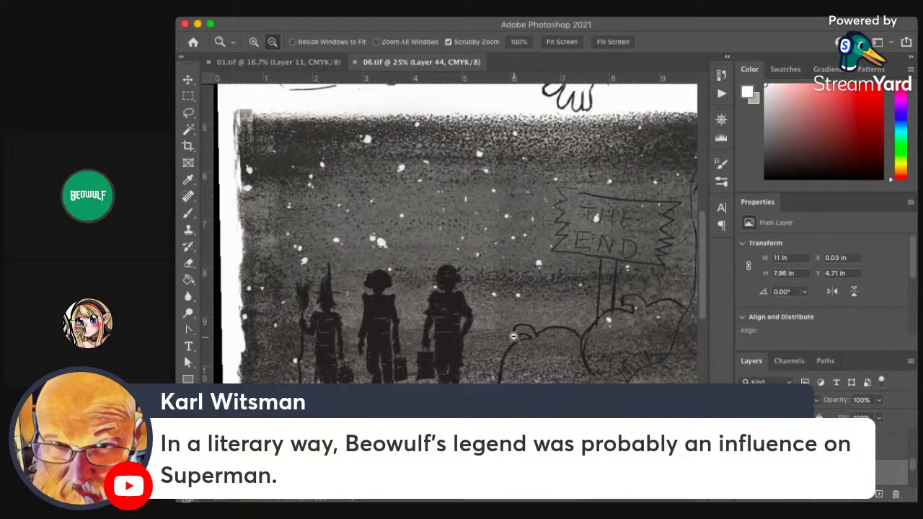
{"action": "left_click", "coordinate": [509, 331], "text": "alt"}
{"action": "left_click", "coordinate": [525, 322]}
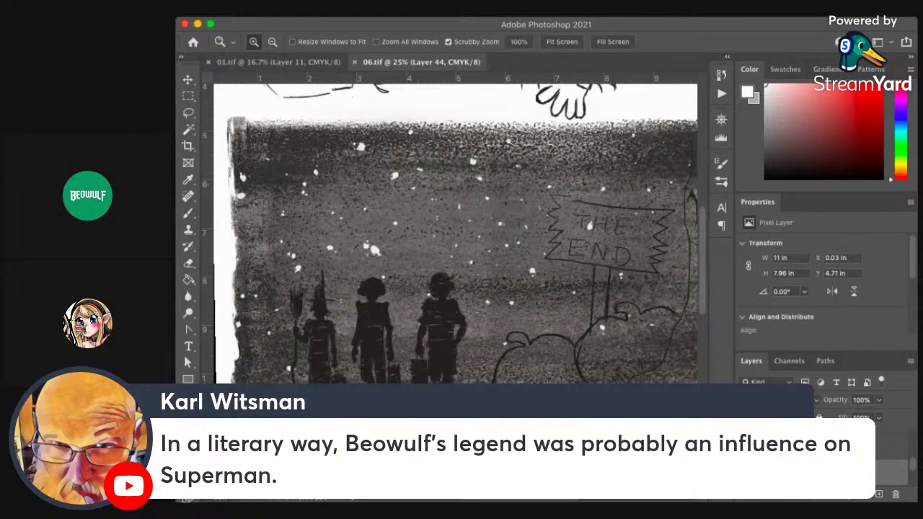
{"action": "scroll", "coordinate": [891, 461], "scroll_direction": "down", "scroll_amount": 2}
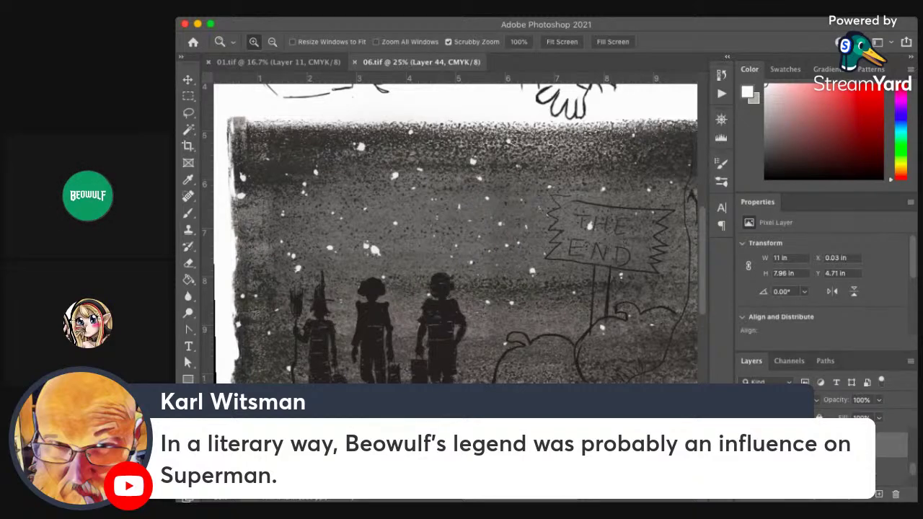
{"action": "key", "text": "Delete"}
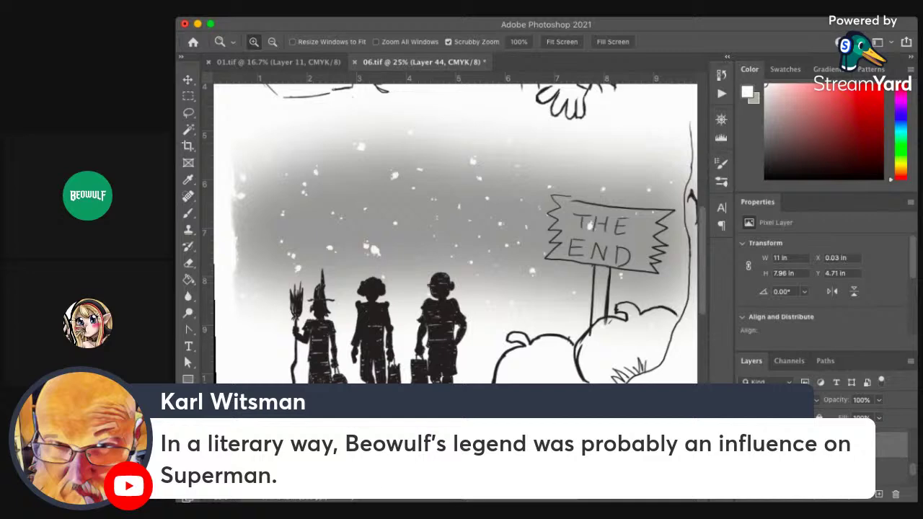
- Compare 06.tif's night scene with and without the dark grainy texture, restore the texture and adjust its layer's opacity
{"action": "key", "text": "super+z"}
{"action": "key", "text": "super+shift+z"}
{"action": "key", "text": "super+z"}
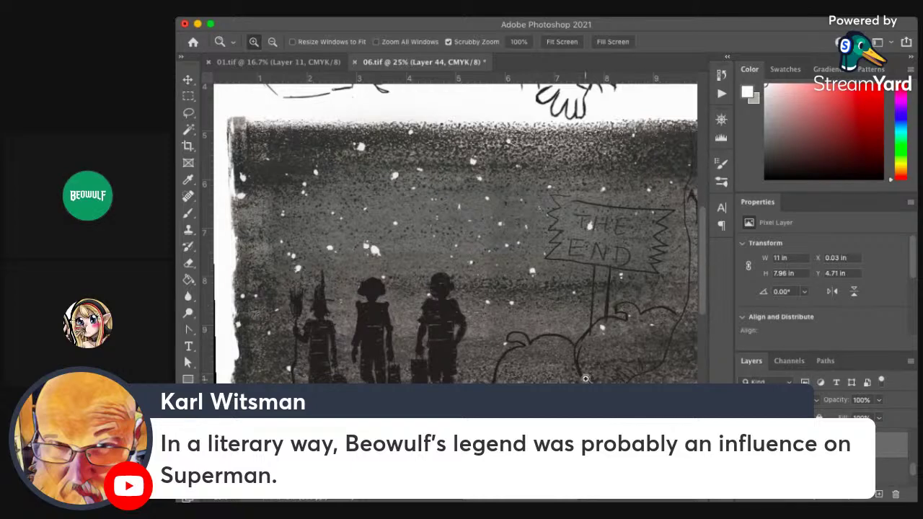
{"action": "left_click", "coordinate": [878, 399]}
{"action": "left_click_drag", "start_coordinate": [878, 415], "coordinate": [857, 413]}
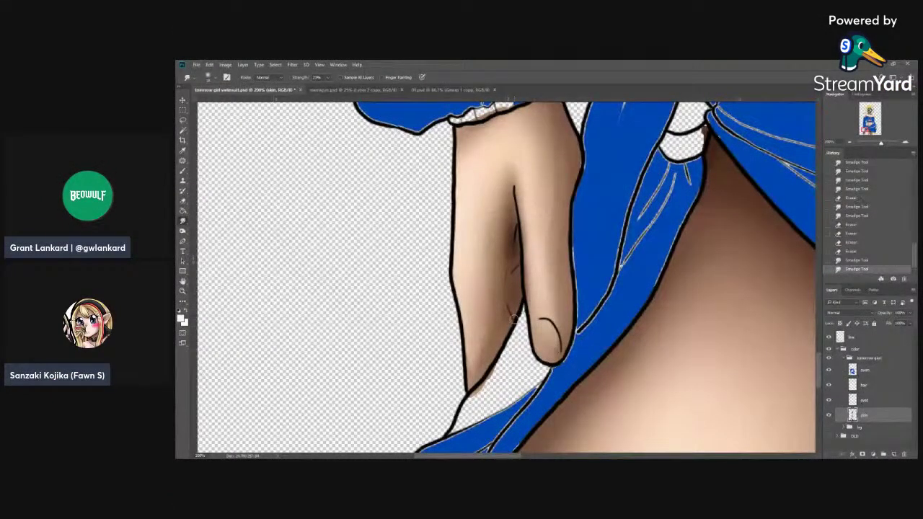
- Smudge the skin shading along the fingers and the outer edge of the girl's hand, and save the drawing
{"action": "left_click_drag", "start_coordinate": [479, 361], "coordinate": [475, 337]}
{"action": "left_click_drag", "start_coordinate": [475, 336], "coordinate": [508, 310]}
{"action": "left_click_drag", "start_coordinate": [513, 234], "coordinate": [514, 217]}
{"action": "mouse_move", "coordinate": [514, 217]}
{"action": "left_mouse_down"}
{"action": "mouse_move", "coordinate": [512, 225]}
{"action": "mouse_move", "coordinate": [514, 216]}
{"action": "left_mouse_up"}
{"action": "left_click_drag", "start_coordinate": [577, 155], "coordinate": [581, 166]}
{"action": "left_click_drag", "start_coordinate": [581, 166], "coordinate": [583, 175]}
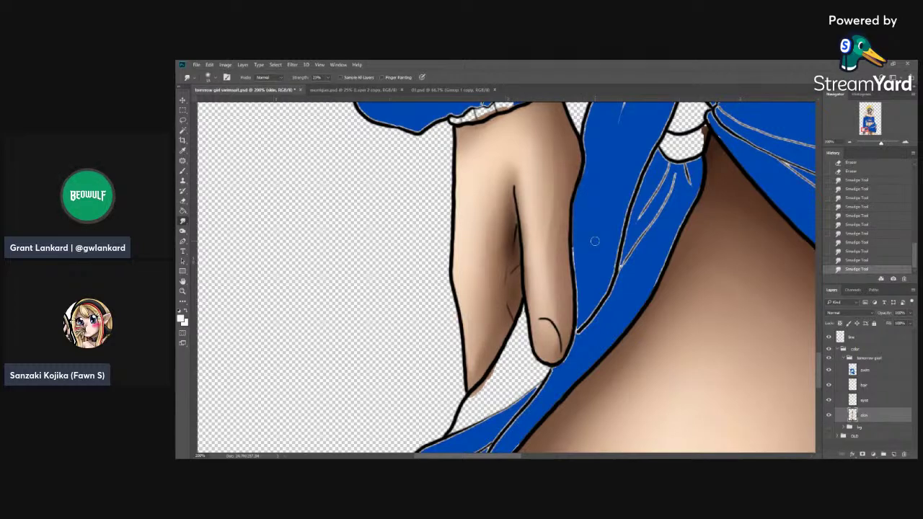
{"action": "key", "text": "ctrl+s"}
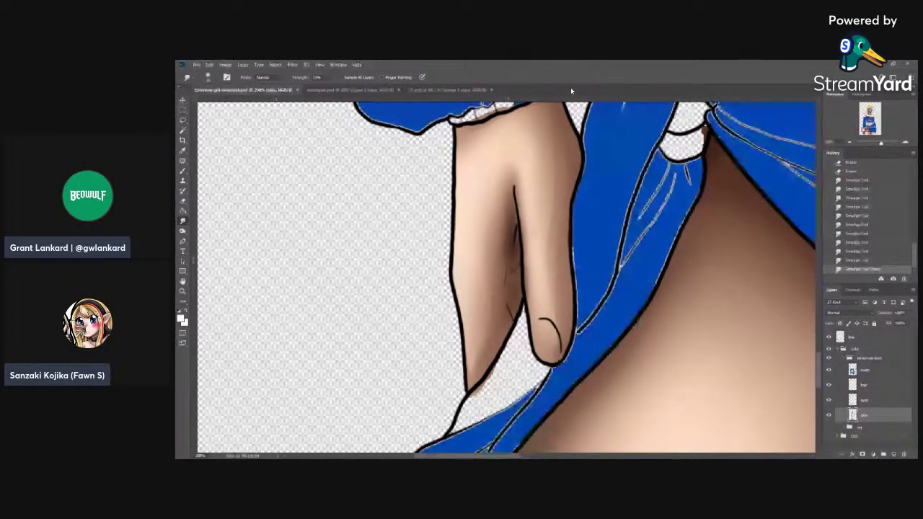
- Smooth the dark skin tones in the crease between the fingers with the Smudge tool
{"action": "mouse_move", "coordinate": [508, 235]}
{"action": "left_mouse_down"}
{"action": "mouse_move", "coordinate": [515, 235]}
{"action": "mouse_move", "coordinate": [514, 199]}
{"action": "mouse_move", "coordinate": [517, 224]}
{"action": "left_mouse_up"}
{"action": "mouse_move", "coordinate": [518, 292]}
{"action": "left_mouse_down"}
{"action": "mouse_move", "coordinate": [508, 258]}
{"action": "mouse_move", "coordinate": [507, 280]}
{"action": "left_mouse_up"}
{"action": "left_click_drag", "start_coordinate": [505, 290], "coordinate": [510, 258]}
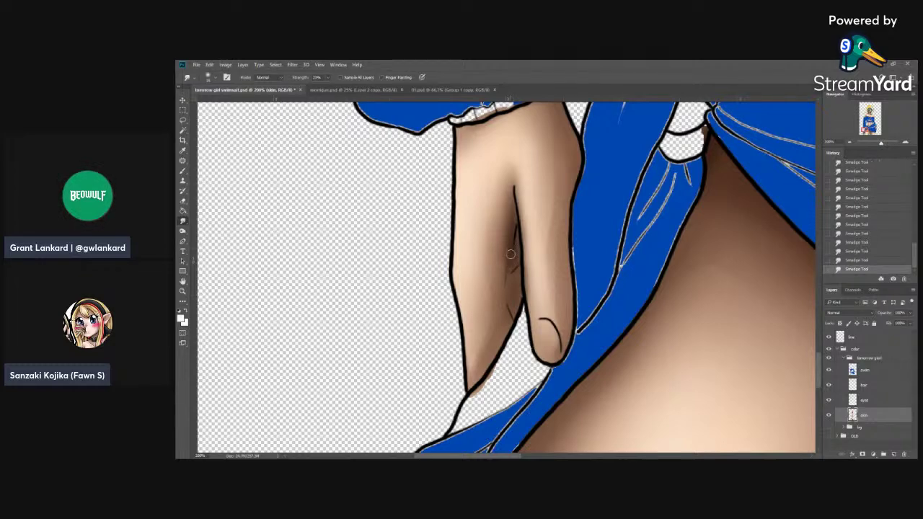
- Deepen the shadow in the crease between the fingers with a smaller Burn tool brush, and save the drawing
{"action": "left_click", "coordinate": [183, 231]}
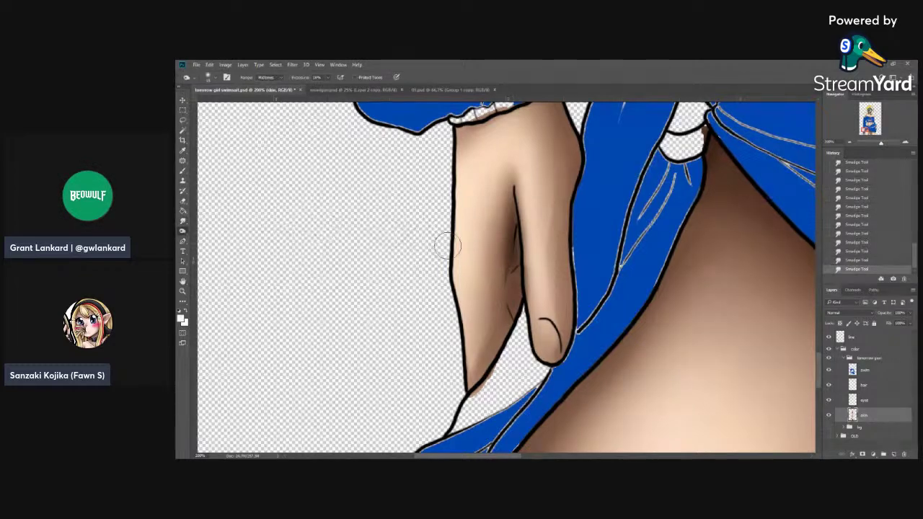
{"action": "left_click", "coordinate": [210, 77]}
{"action": "left_click", "coordinate": [505, 277]}
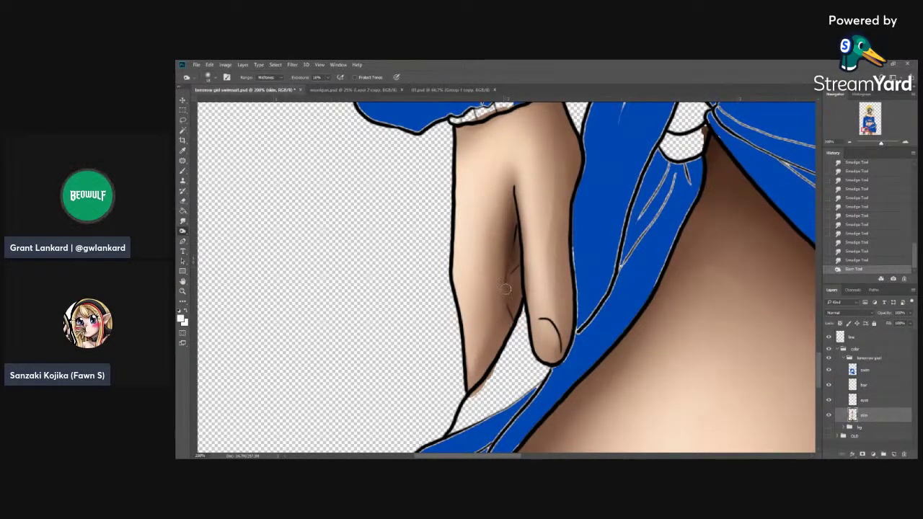
{"action": "mouse_move", "coordinate": [519, 257]}
{"action": "left_mouse_down"}
{"action": "mouse_move", "coordinate": [524, 309]}
{"action": "mouse_move", "coordinate": [513, 257]}
{"action": "left_mouse_up"}
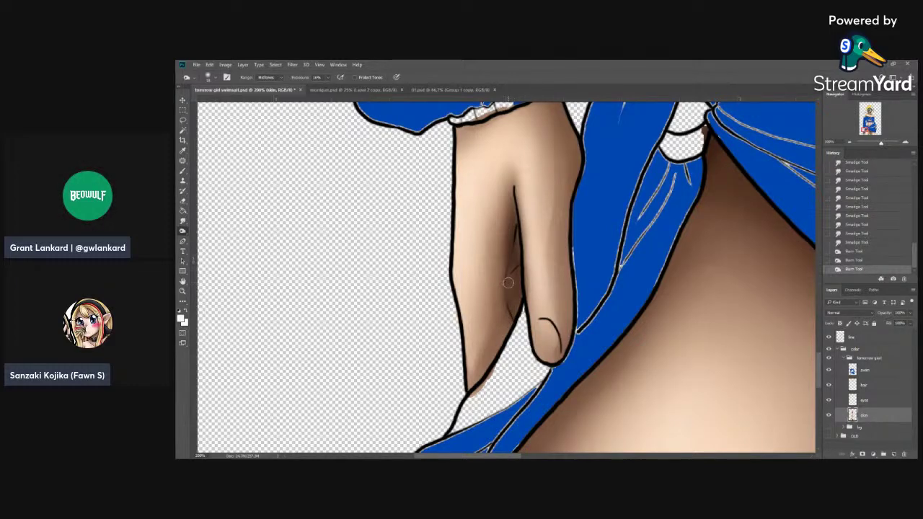
{"action": "mouse_move", "coordinate": [502, 284]}
{"action": "left_mouse_down"}
{"action": "mouse_move", "coordinate": [511, 320]}
{"action": "mouse_move", "coordinate": [515, 237]}
{"action": "left_mouse_up"}
{"action": "left_click_drag", "start_coordinate": [511, 288], "coordinate": [513, 295]}
{"action": "key", "text": "ctrl+s"}
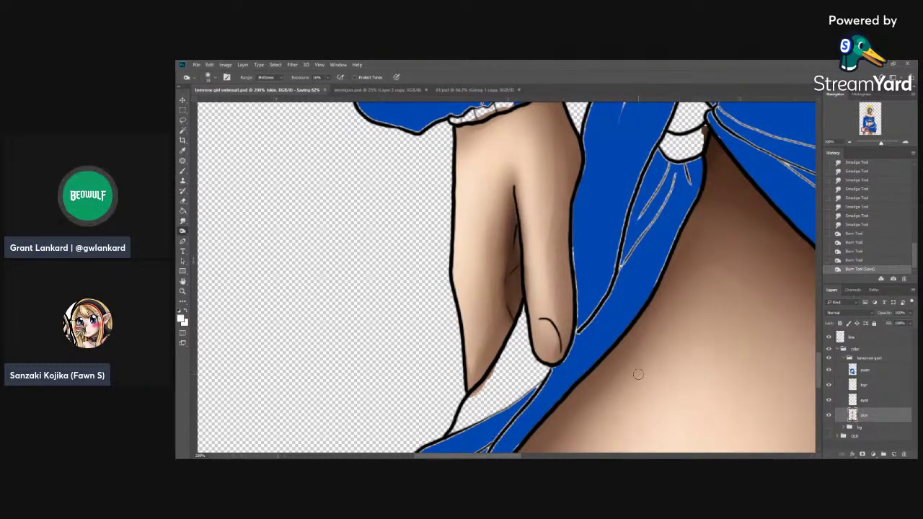
- Bring up 01.psd, zoom it out to 33.33% and examine the sea monster panel and the blonde character's panels
{"action": "scroll", "coordinate": [682, 372], "scroll_direction": "up", "scroll_amount": 1}
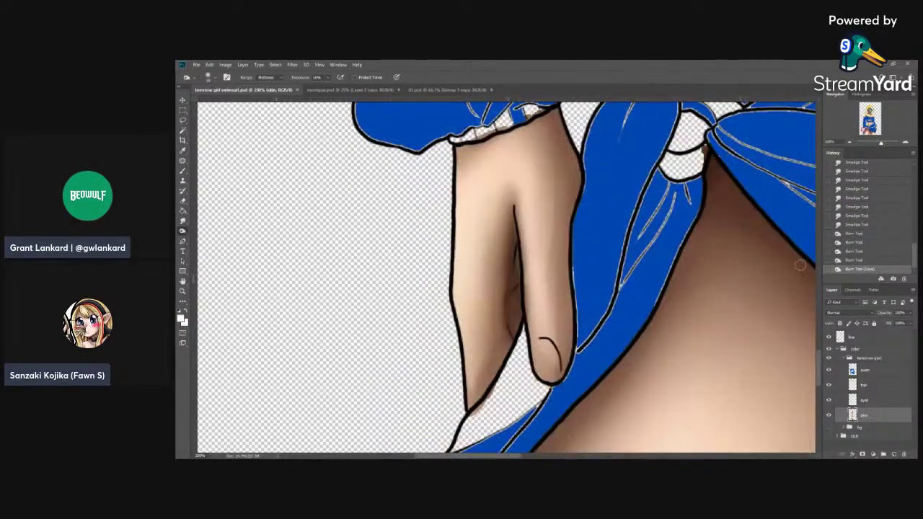
{"action": "left_click_drag", "start_coordinate": [508, 456], "coordinate": [659, 457]}
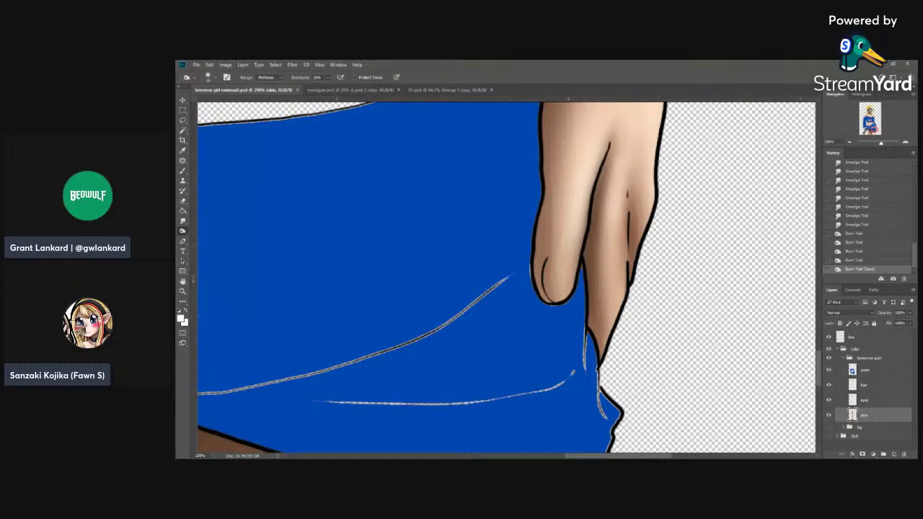
{"action": "left_click", "coordinate": [441, 89]}
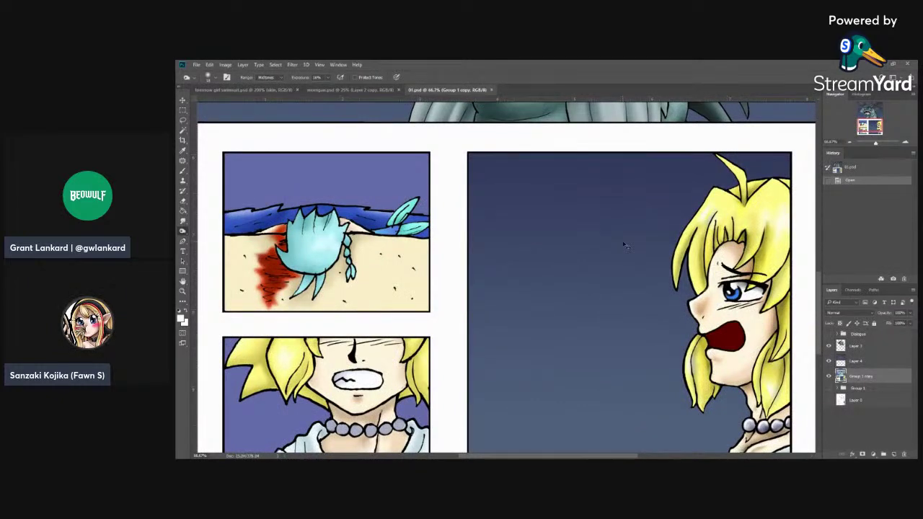
{"action": "key", "text": "ctrl+minus"}
{"action": "key", "text": "ctrl+minus"}
{"action": "scroll", "coordinate": [487, 293], "scroll_direction": "up", "scroll_amount": 1}
{"action": "scroll", "coordinate": [487, 293], "scroll_direction": "down", "scroll_amount": 1}
{"action": "scroll", "coordinate": [487, 293], "scroll_direction": "up", "scroll_amount": 2}
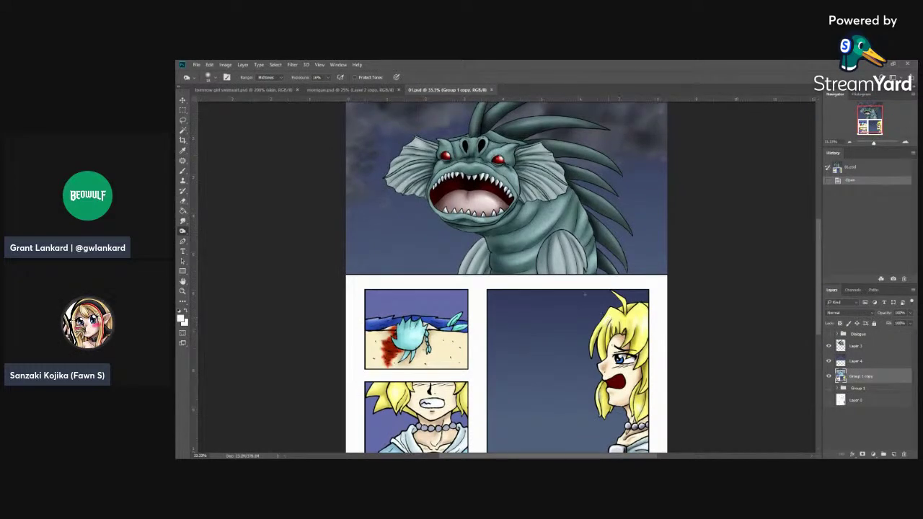
{"action": "scroll", "coordinate": [556, 235], "scroll_direction": "down", "scroll_amount": 2}
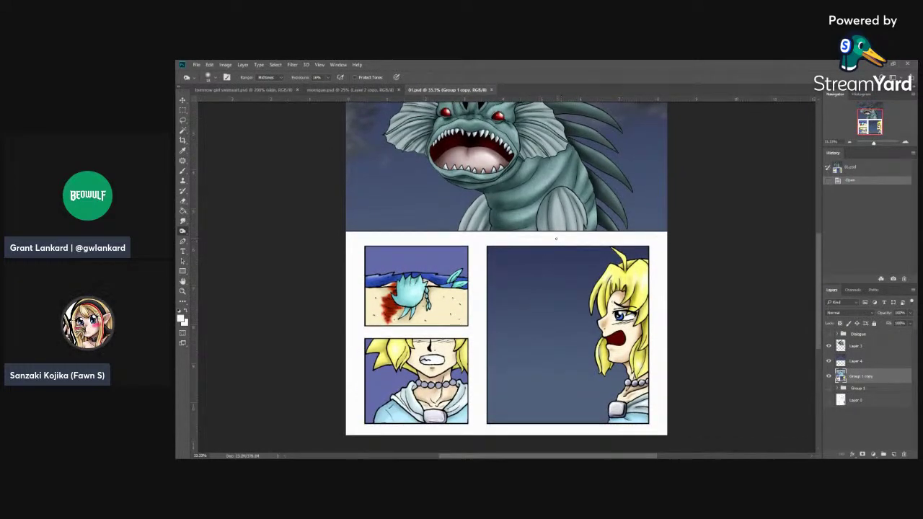
{"action": "scroll", "coordinate": [556, 235], "scroll_direction": "up", "scroll_amount": 2}
- Show and hide the dialogue group on 01.psd, and look over the panels below the monster again
{"action": "left_click", "coordinate": [829, 335]}
{"action": "left_click", "coordinate": [828, 334]}
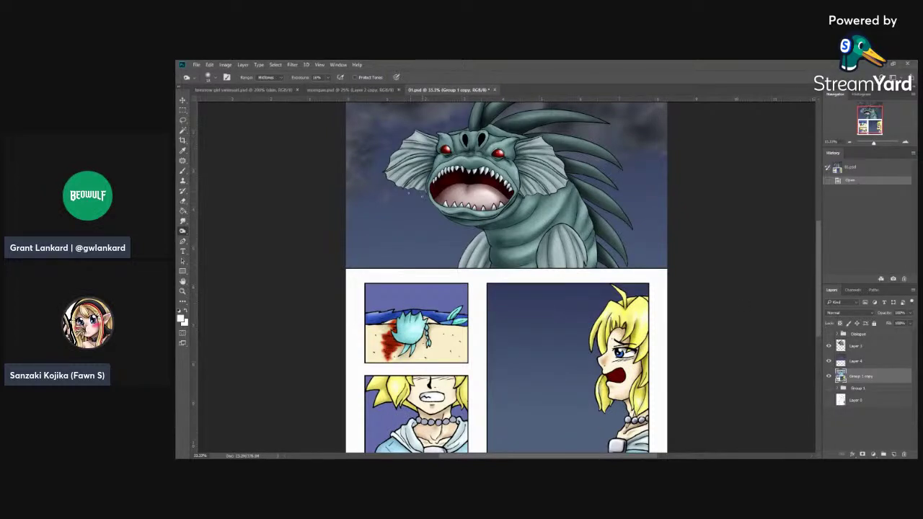
{"action": "scroll", "coordinate": [506, 277], "scroll_direction": "down", "scroll_amount": 2}
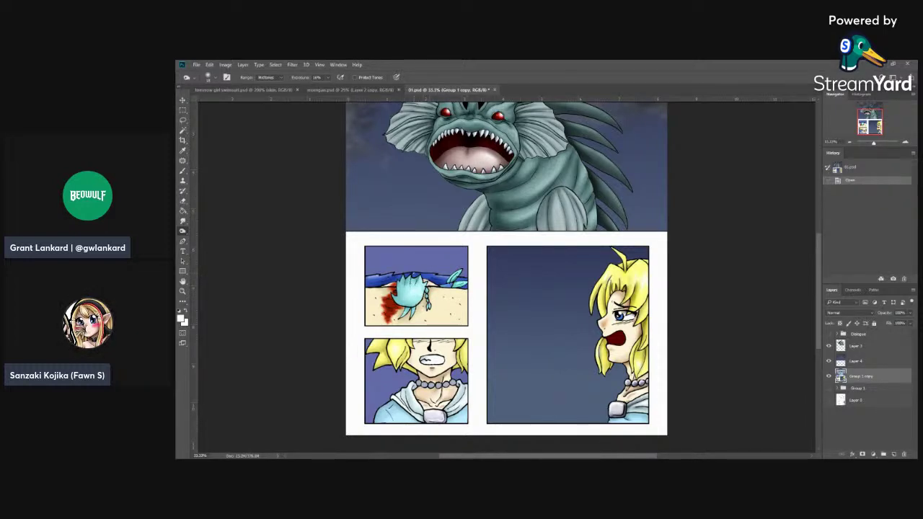
{"action": "scroll", "coordinate": [506, 275], "scroll_direction": "up", "scroll_amount": 1}
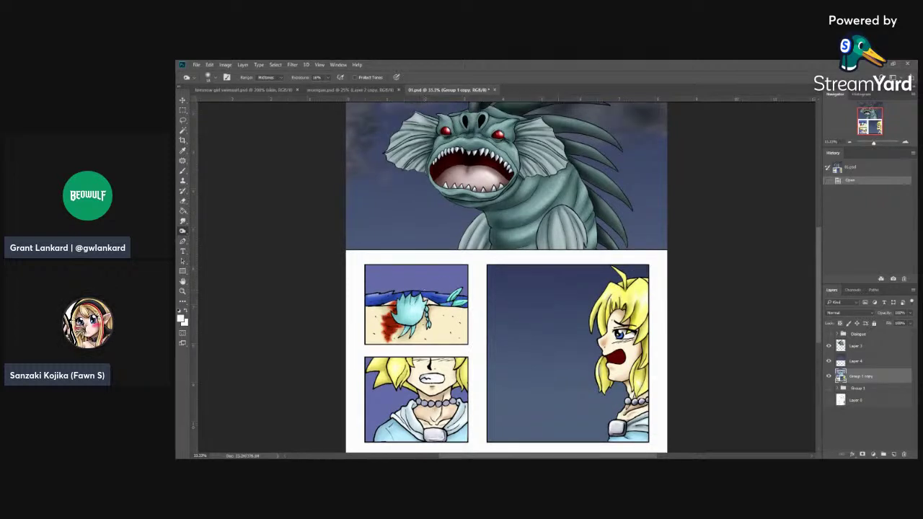
- Start opening another file and browse to the Vol 1 Color folder inside the Zos Kias folder on the Desktop
{"action": "left_click", "coordinate": [194, 67]}
{"action": "left_click", "coordinate": [209, 84]}
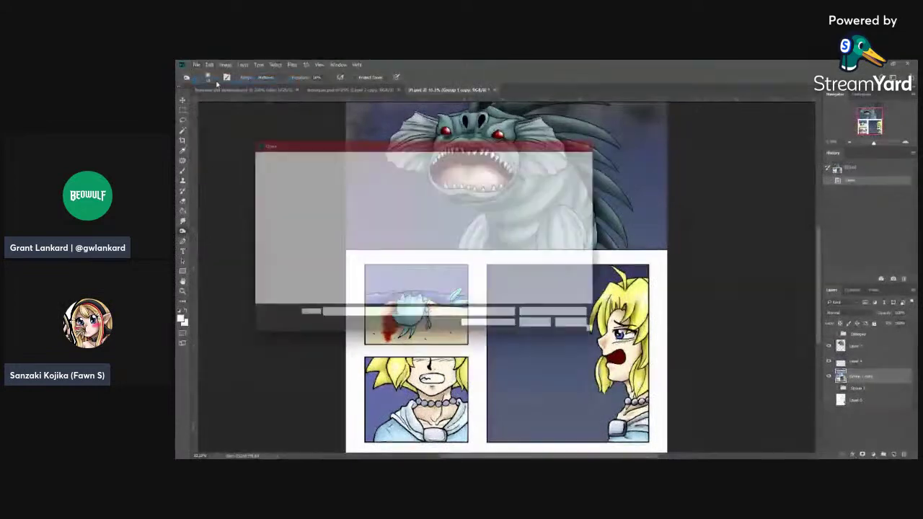
{"action": "scroll", "coordinate": [456, 245], "scroll_direction": "down", "scroll_amount": 3}
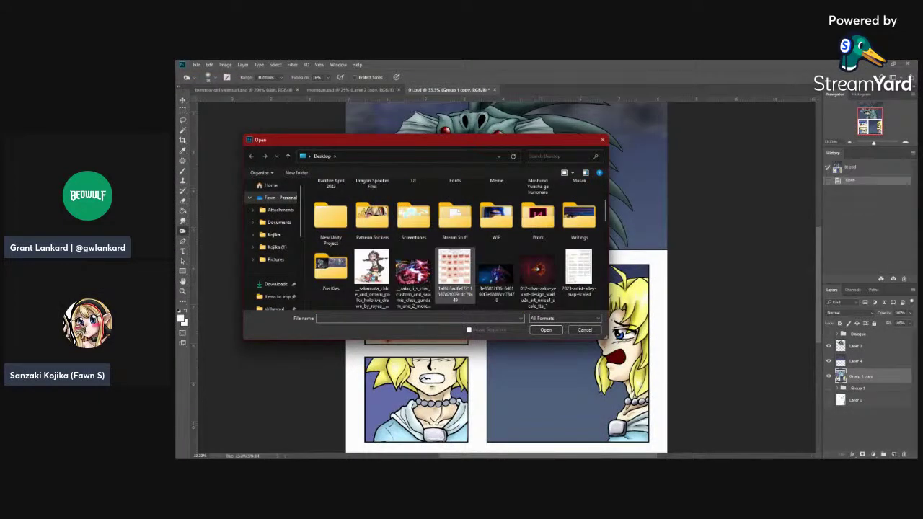
{"action": "double_click", "coordinate": [330, 271]}
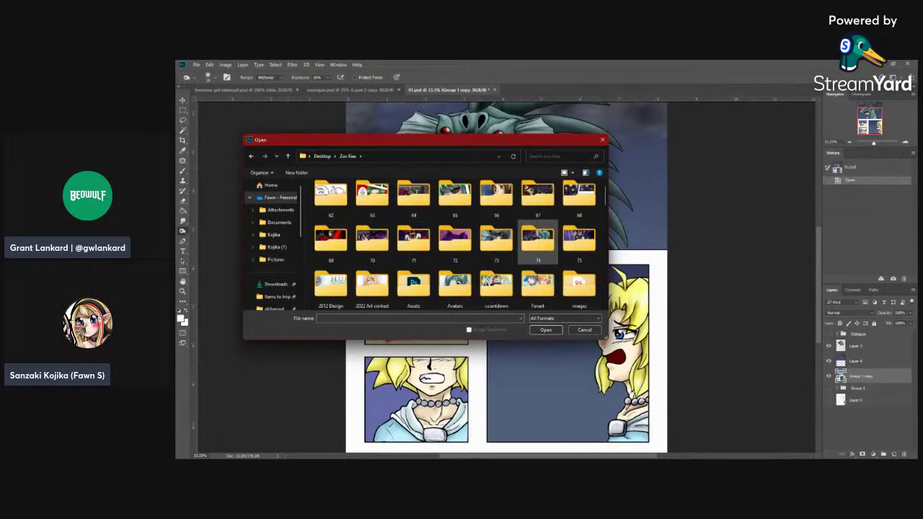
{"action": "scroll", "coordinate": [455, 289], "scroll_direction": "down", "scroll_amount": 2}
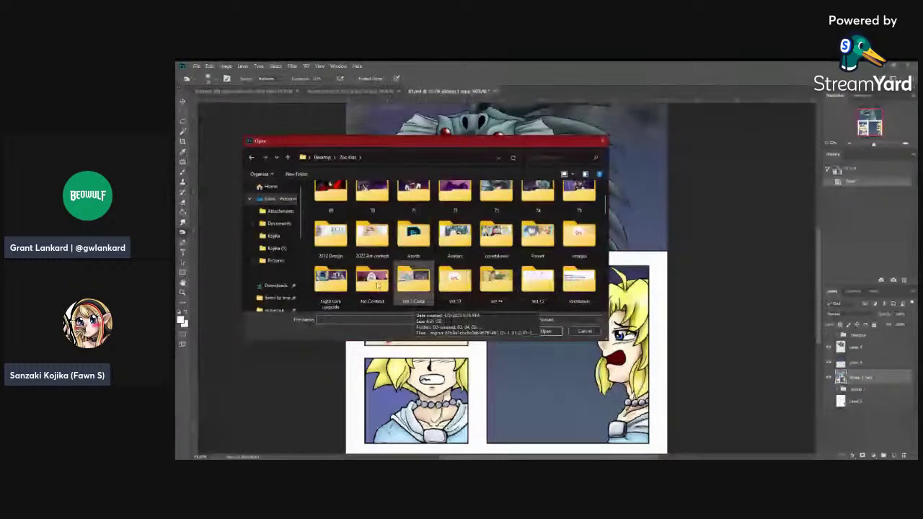
{"action": "double_click", "coordinate": [414, 277]}
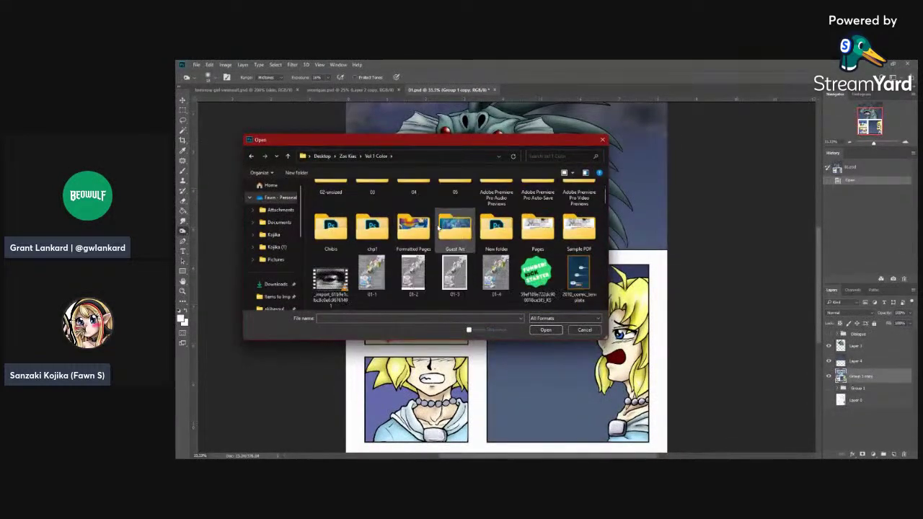
- Find and open the image that compares the 2006 and 2023 versions of the roaring sea monster page
{"action": "scroll", "coordinate": [439, 228], "scroll_direction": "down", "scroll_amount": 5}
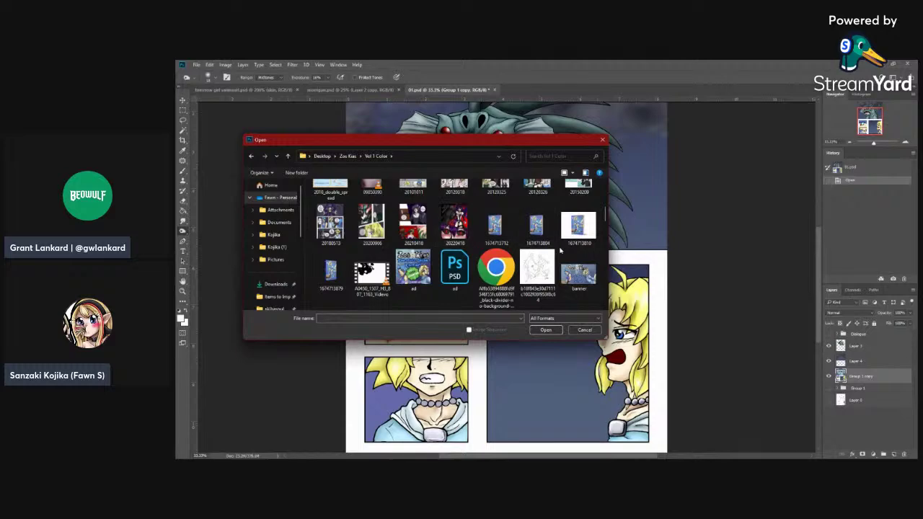
{"action": "scroll", "coordinate": [561, 250], "scroll_direction": "down", "scroll_amount": 3}
{"action": "scroll", "coordinate": [561, 250], "scroll_direction": "up", "scroll_amount": 5}
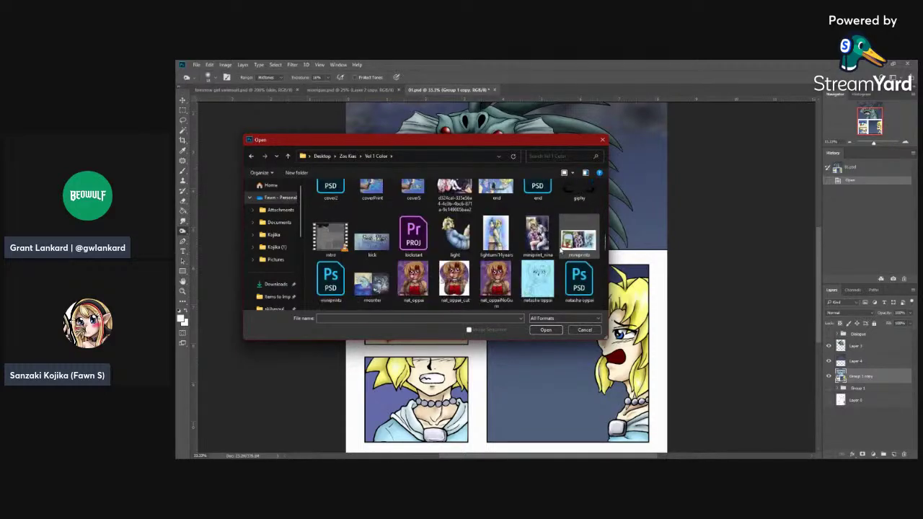
{"action": "scroll", "coordinate": [560, 250], "scroll_direction": "down", "scroll_amount": 5}
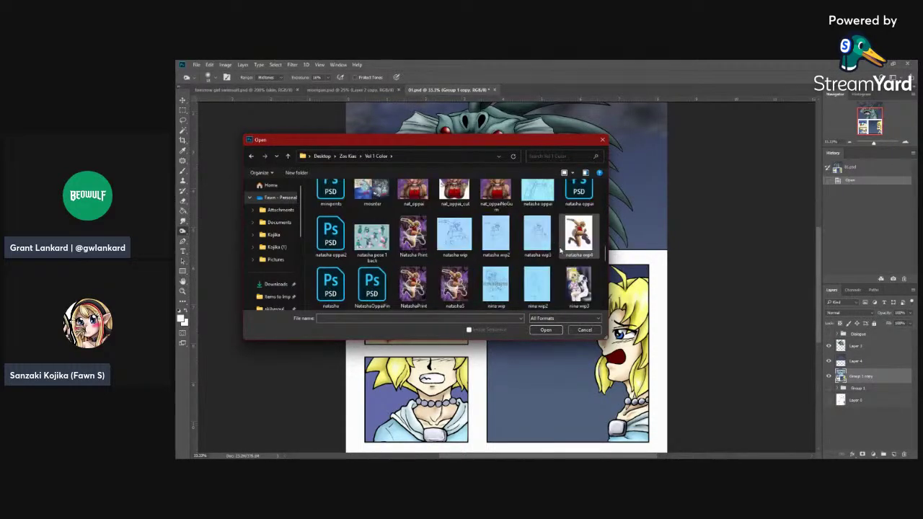
{"action": "double_click", "coordinate": [371, 190]}
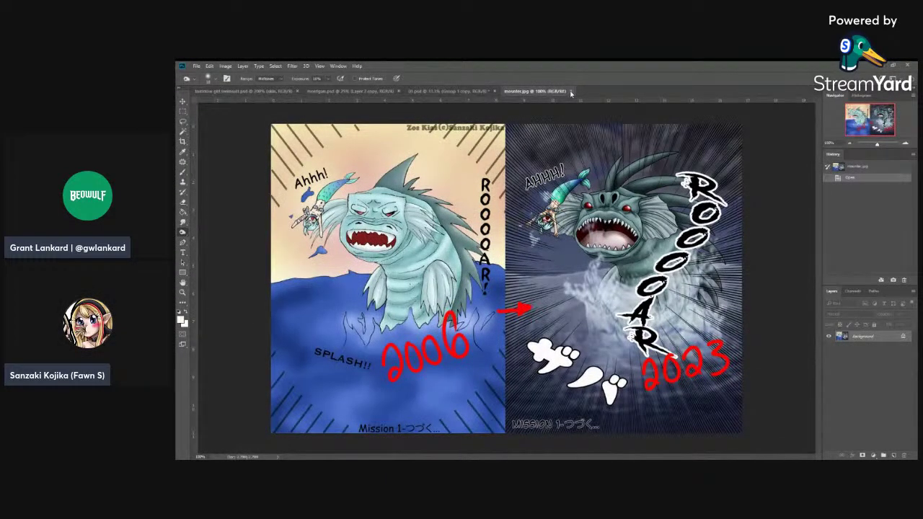
- Close the monster comparison image and 01.psd, and return to the drawing of the girl in blue
{"action": "left_click", "coordinate": [571, 91]}
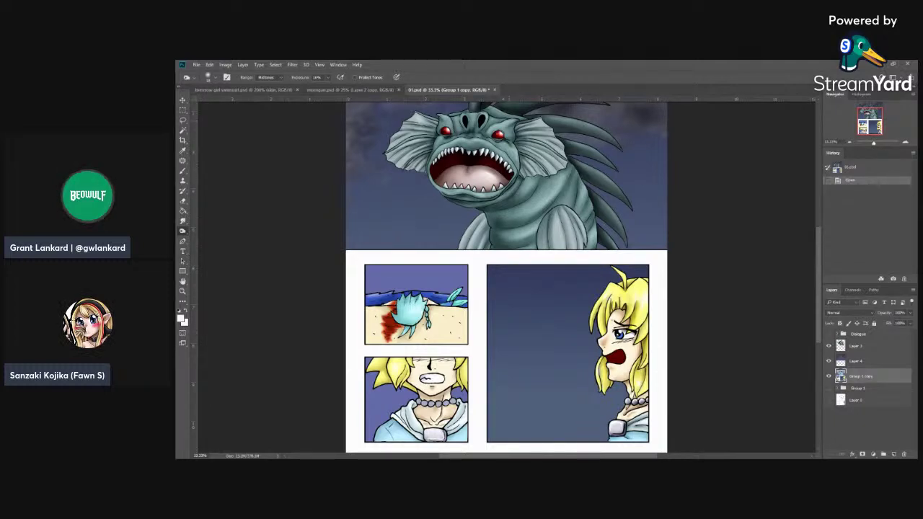
{"action": "left_click", "coordinate": [494, 92]}
{"action": "left_click", "coordinate": [567, 211]}
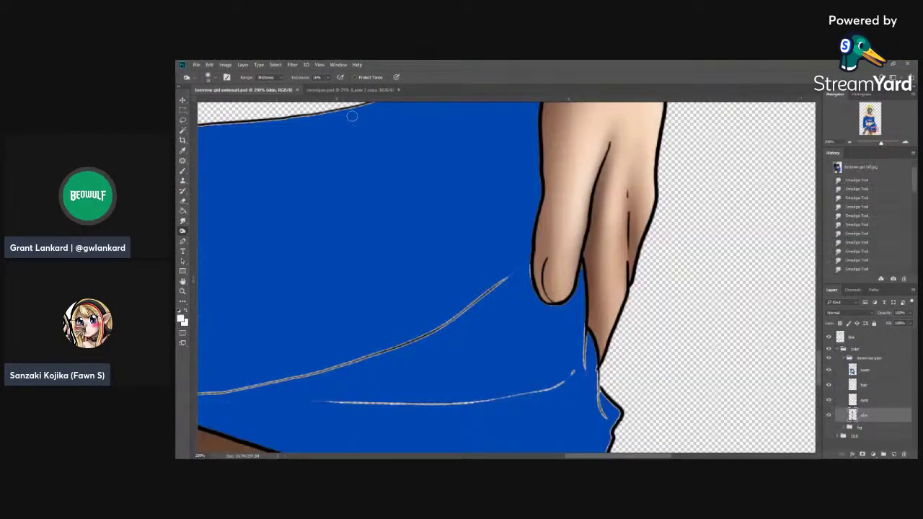
- Darken the skin between and along the edges of the fingers on the girl's other hand with the Burn tool
{"action": "scroll", "coordinate": [535, 336], "scroll_direction": "up", "scroll_amount": 2}
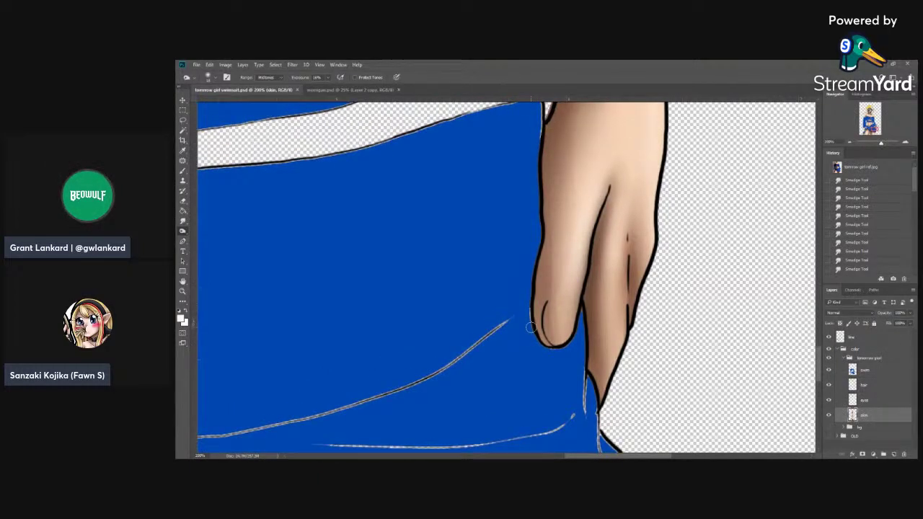
{"action": "mouse_move", "coordinate": [633, 279]}
{"action": "left_mouse_down"}
{"action": "mouse_move", "coordinate": [628, 237]}
{"action": "mouse_move", "coordinate": [631, 311]}
{"action": "left_mouse_up"}
{"action": "mouse_move", "coordinate": [608, 225]}
{"action": "left_mouse_down"}
{"action": "mouse_move", "coordinate": [605, 199]}
{"action": "mouse_move", "coordinate": [584, 301]}
{"action": "left_mouse_up"}
{"action": "left_click", "coordinate": [585, 301]}
{"action": "left_click_drag", "start_coordinate": [594, 392], "coordinate": [627, 317]}
{"action": "left_click_drag", "start_coordinate": [631, 260], "coordinate": [628, 240]}
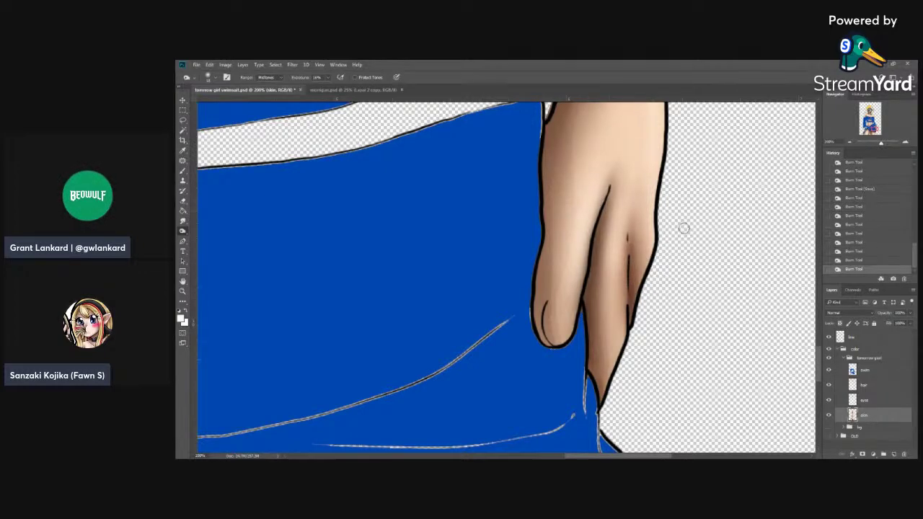
- Smudge the shading around the outer finger's knuckle and at the tip of the front finger
{"action": "left_click", "coordinate": [182, 220]}
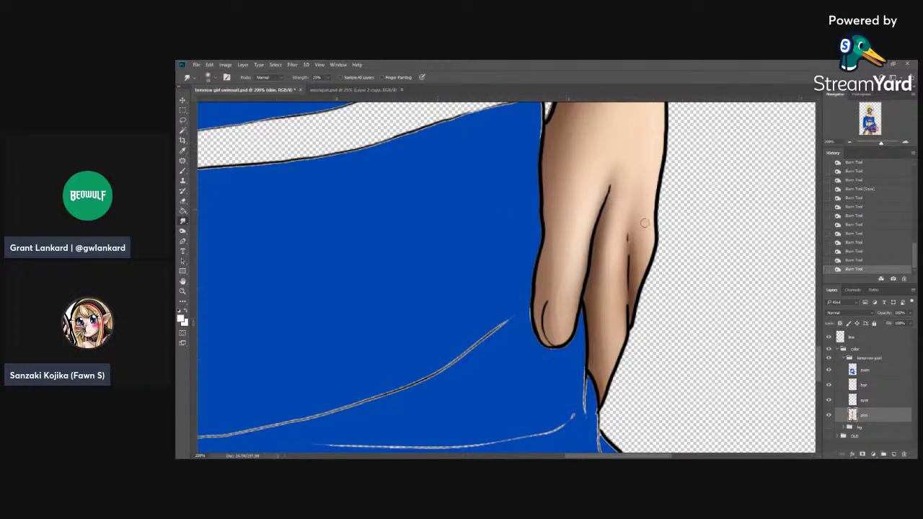
{"action": "left_click_drag", "start_coordinate": [631, 253], "coordinate": [635, 202]}
{"action": "left_click_drag", "start_coordinate": [555, 341], "coordinate": [559, 334]}
{"action": "left_click_drag", "start_coordinate": [555, 341], "coordinate": [566, 328]}
- Erase the stray skin colour outside the outer finger's edge and clean up the outline there on the line layer
{"action": "key", "text": "e"}
{"action": "left_click_drag", "start_coordinate": [634, 315], "coordinate": [617, 372]}
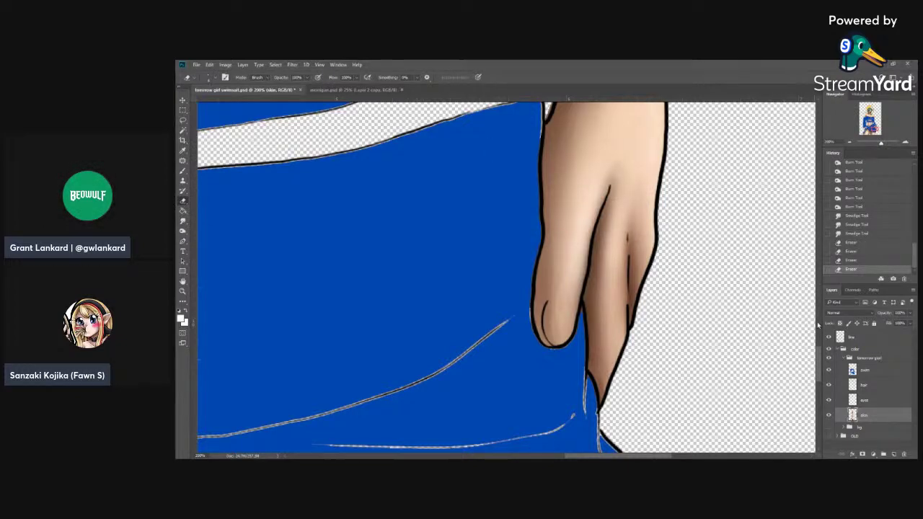
{"action": "left_click", "coordinate": [852, 336]}
{"action": "left_click", "coordinate": [629, 324]}
- Burn a darker shadow on the skin layer along the gap between the front and middle fingers
{"action": "left_click", "coordinate": [868, 415]}
{"action": "key", "text": "o"}
{"action": "left_click_drag", "start_coordinate": [582, 310], "coordinate": [587, 289]}
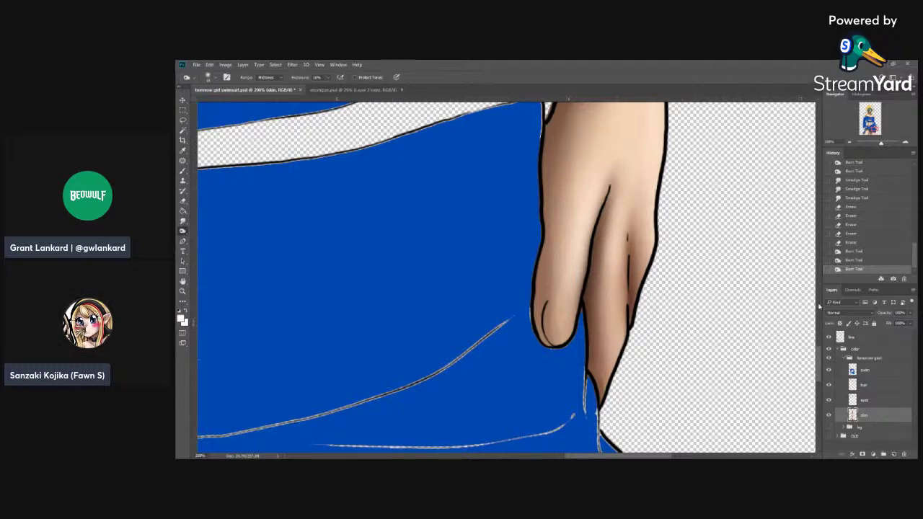
- Smudge the dark skin patch at the wrist just under the frilled cuff
{"action": "scroll", "coordinate": [697, 267], "scroll_direction": "up", "scroll_amount": 5}
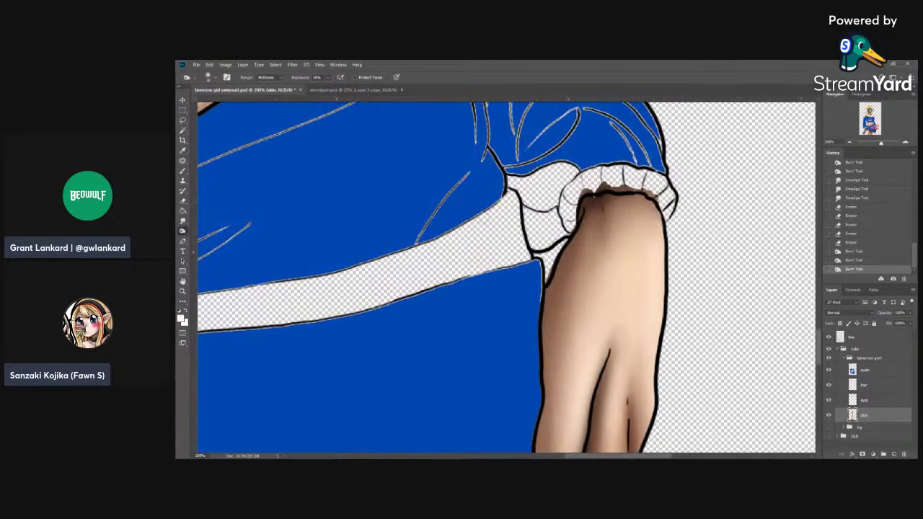
{"action": "left_click", "coordinate": [183, 221]}
{"action": "left_click_drag", "start_coordinate": [593, 203], "coordinate": [599, 201]}
{"action": "mouse_move", "coordinate": [597, 200]}
{"action": "left_mouse_down"}
{"action": "mouse_move", "coordinate": [602, 219]}
{"action": "mouse_move", "coordinate": [596, 209]}
{"action": "left_mouse_up"}
{"action": "left_click_drag", "start_coordinate": [594, 211], "coordinate": [589, 202]}
{"action": "left_click_drag", "start_coordinate": [592, 202], "coordinate": [595, 209]}
- Darken the skin under the frilled cuff and along the inner edge of the hand with the Burn tool
{"action": "left_click", "coordinate": [182, 231]}
{"action": "left_click_drag", "start_coordinate": [613, 195], "coordinate": [612, 195]}
{"action": "left_click_drag", "start_coordinate": [569, 237], "coordinate": [540, 297]}
{"action": "mouse_move", "coordinate": [539, 297]}
{"action": "left_mouse_down"}
{"action": "mouse_move", "coordinate": [535, 328]}
{"action": "mouse_move", "coordinate": [540, 284]}
{"action": "mouse_move", "coordinate": [538, 319]}
{"action": "mouse_move", "coordinate": [569, 373]}
{"action": "left_mouse_up"}
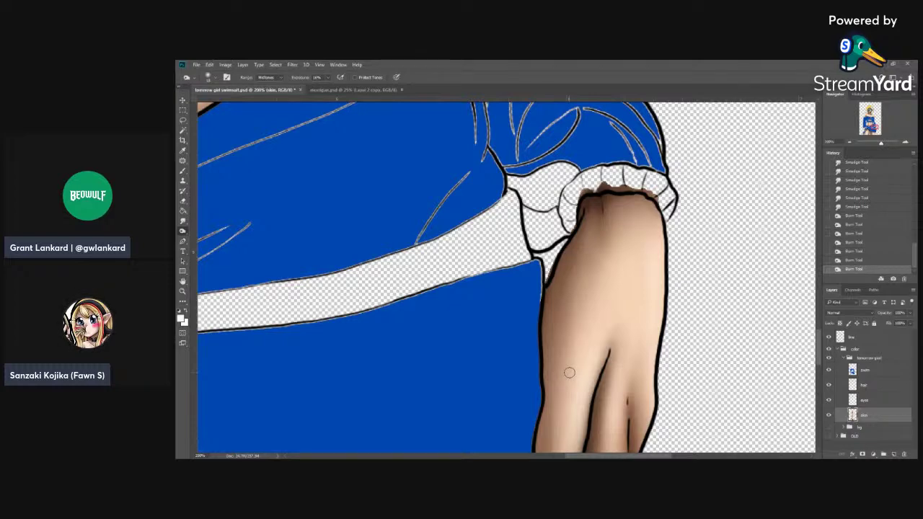
- Save the drawing, and blend and darken the skin along the crease between the belly and the foreground forearm
{"action": "key", "text": "ctrl+s"}
{"action": "scroll", "coordinate": [427, 268], "scroll_direction": "up", "scroll_amount": 5}
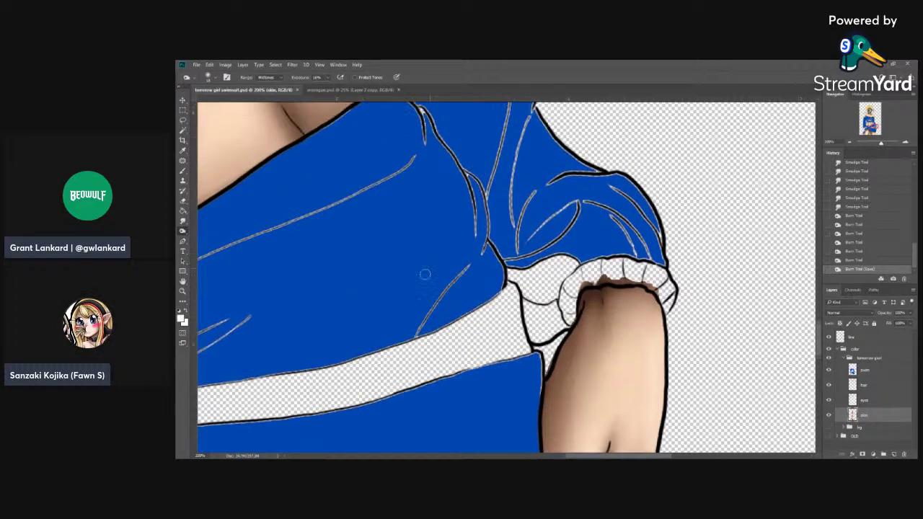
{"action": "scroll", "coordinate": [416, 284], "scroll_direction": "up", "scroll_amount": 1}
{"action": "scroll", "coordinate": [351, 378], "scroll_direction": "left", "scroll_amount": 10}
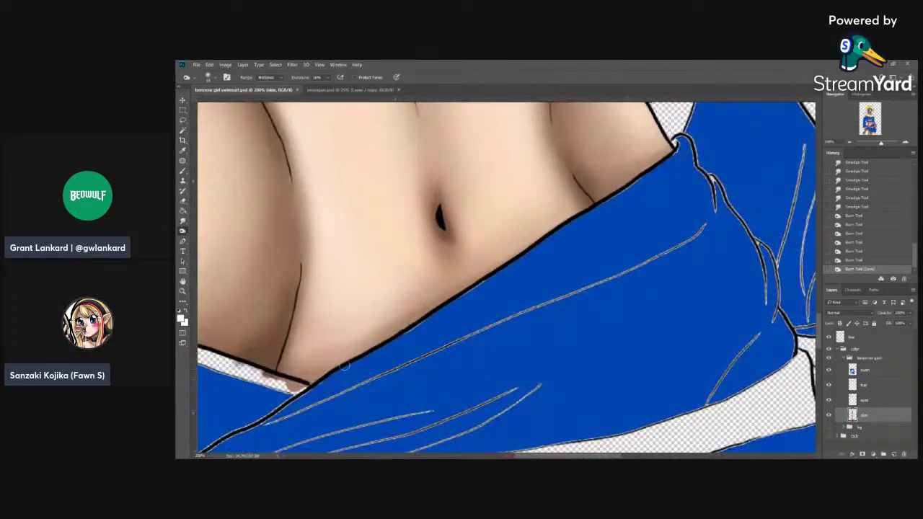
{"action": "left_click", "coordinate": [183, 221]}
{"action": "mouse_move", "coordinate": [276, 351]}
{"action": "left_mouse_down"}
{"action": "mouse_move", "coordinate": [299, 273]}
{"action": "mouse_move", "coordinate": [293, 296]}
{"action": "left_mouse_up"}
{"action": "left_click_drag", "start_coordinate": [290, 310], "coordinate": [298, 252]}
{"action": "key", "text": "o"}
{"action": "left_click_drag", "start_coordinate": [292, 303], "coordinate": [285, 338]}
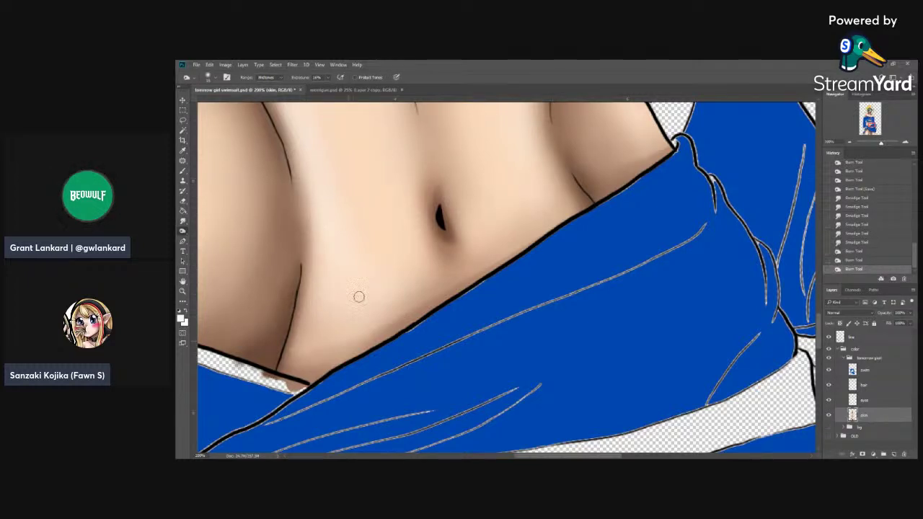
- Burn the skin beside the navel and at the waist crease, and smudge the belly shadow along the blue skirt's upper edge
{"action": "left_click_drag", "start_coordinate": [603, 210], "coordinate": [586, 182]}
{"action": "mouse_move", "coordinate": [444, 234]}
{"action": "left_mouse_down"}
{"action": "mouse_move", "coordinate": [439, 225]}
{"action": "mouse_move", "coordinate": [454, 252]}
{"action": "mouse_move", "coordinate": [464, 229]}
{"action": "left_mouse_up"}
{"action": "left_click", "coordinate": [183, 221]}
{"action": "left_click_drag", "start_coordinate": [432, 290], "coordinate": [413, 302]}
{"action": "left_click_drag", "start_coordinate": [370, 334], "coordinate": [339, 346]}
{"action": "left_click_drag", "start_coordinate": [318, 346], "coordinate": [298, 329]}
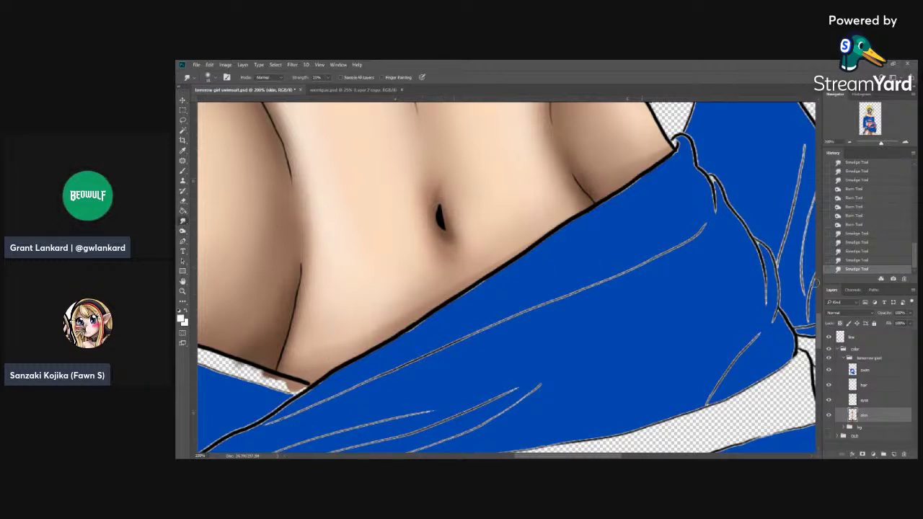
- Smudge the midriff's centre line and the fold by the inner elbow, and burn the skin there beneath the blue band
{"action": "left_click_drag", "start_coordinate": [819, 331], "coordinate": [818, 312]}
{"action": "left_click_drag", "start_coordinate": [415, 294], "coordinate": [412, 274]}
{"action": "left_click_drag", "start_coordinate": [426, 306], "coordinate": [447, 340]}
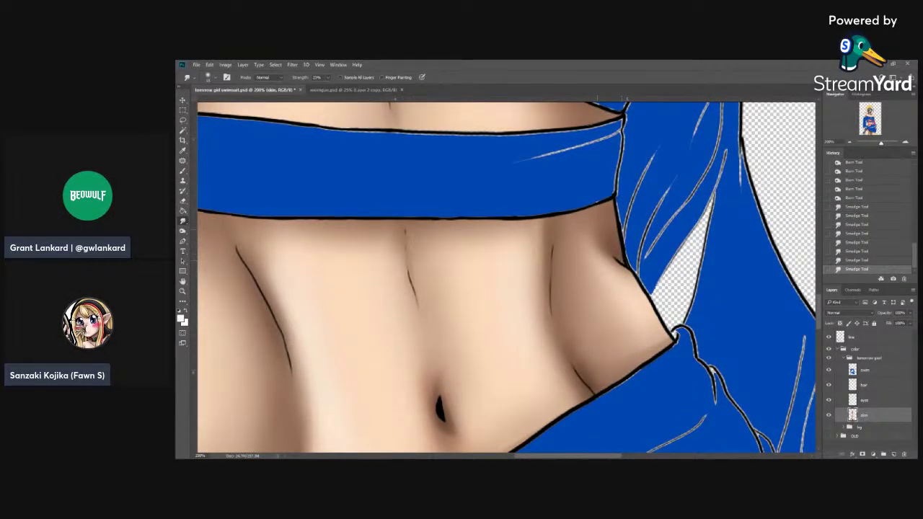
{"action": "left_click_drag", "start_coordinate": [613, 245], "coordinate": [621, 259]}
{"action": "left_click", "coordinate": [184, 230]}
{"action": "left_click_drag", "start_coordinate": [616, 209], "coordinate": [630, 172]}
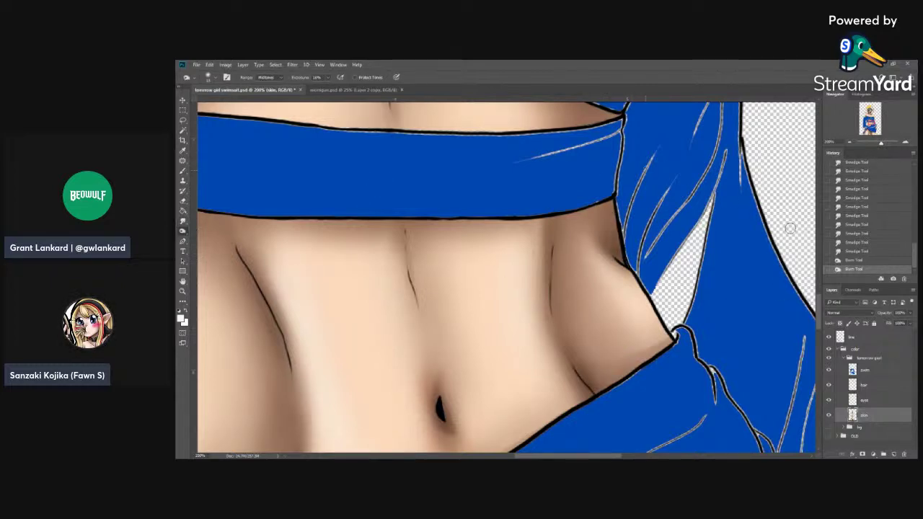
- Burn darker shadows along the edges of the triangular skin cutout beneath the bust, including its two pointed corners
{"action": "scroll", "coordinate": [532, 274], "scroll_direction": "up", "scroll_amount": 5}
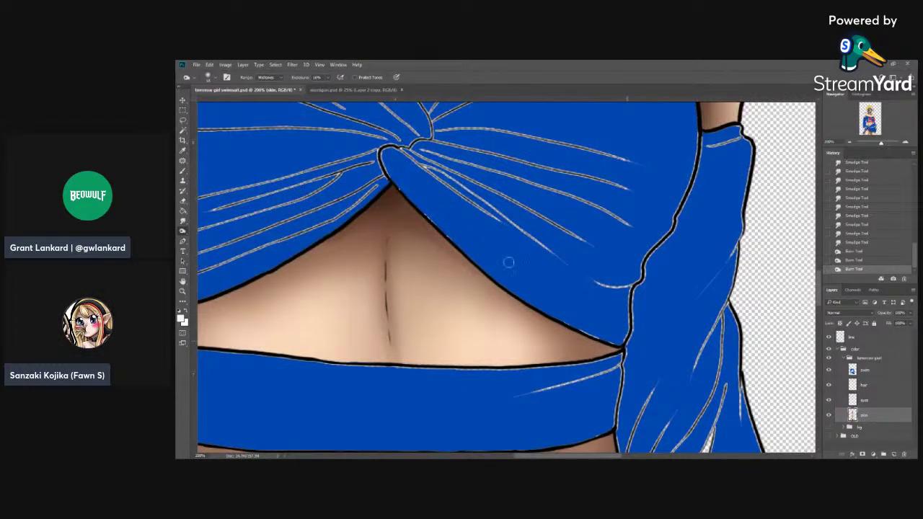
{"action": "left_click_drag", "start_coordinate": [426, 221], "coordinate": [438, 231]}
{"action": "left_click_drag", "start_coordinate": [438, 231], "coordinate": [433, 222]}
{"action": "mouse_move", "coordinate": [533, 305]}
{"action": "left_mouse_down"}
{"action": "mouse_move", "coordinate": [512, 286]}
{"action": "mouse_move", "coordinate": [623, 352]}
{"action": "left_mouse_up"}
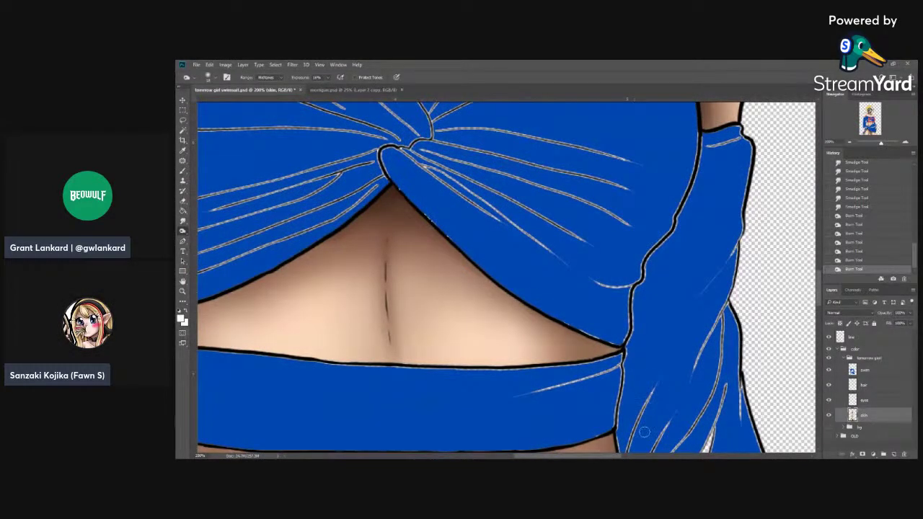
{"action": "scroll", "coordinate": [421, 332], "scroll_direction": "left", "scroll_amount": 5}
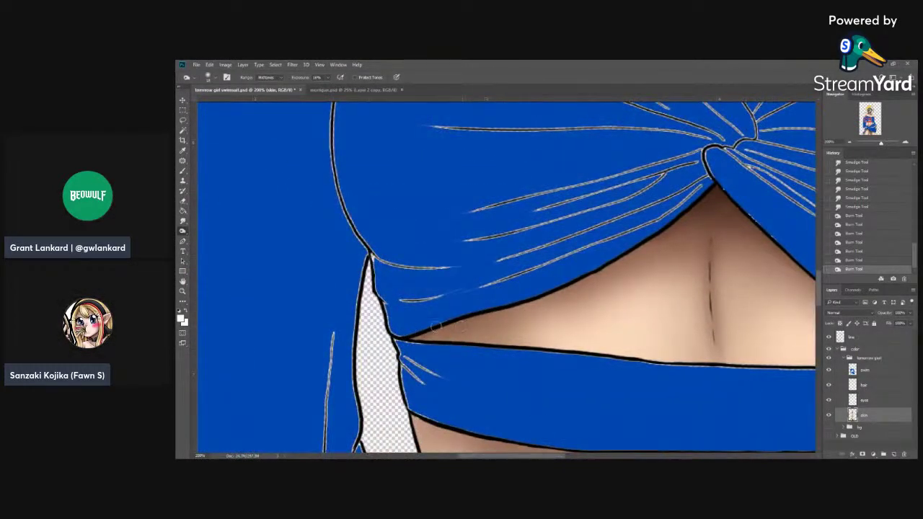
{"action": "left_click_drag", "start_coordinate": [454, 318], "coordinate": [465, 328]}
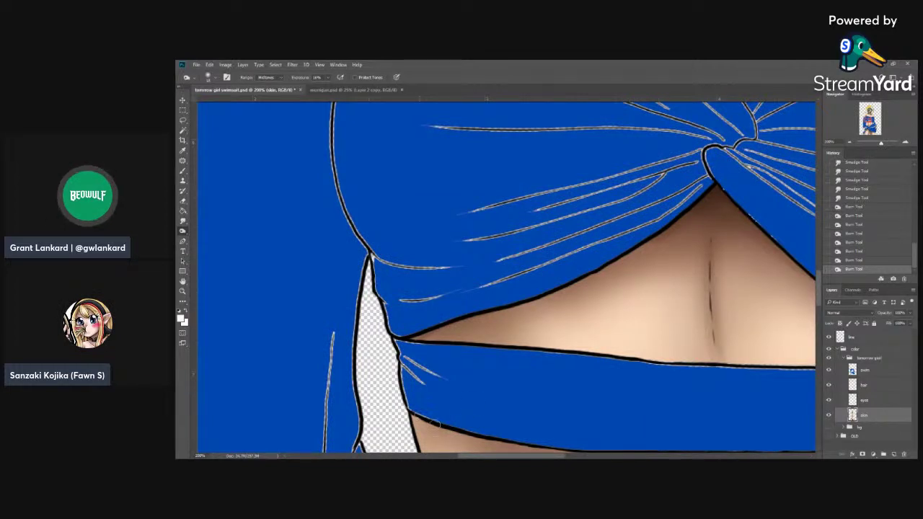
- Smudge the skin just under the lower edge of the blue band at the waist's outer corner
{"action": "left_click", "coordinate": [183, 222]}
{"action": "left_click_drag", "start_coordinate": [420, 421], "coordinate": [432, 431]}
{"action": "left_click_drag", "start_coordinate": [421, 424], "coordinate": [436, 433]}
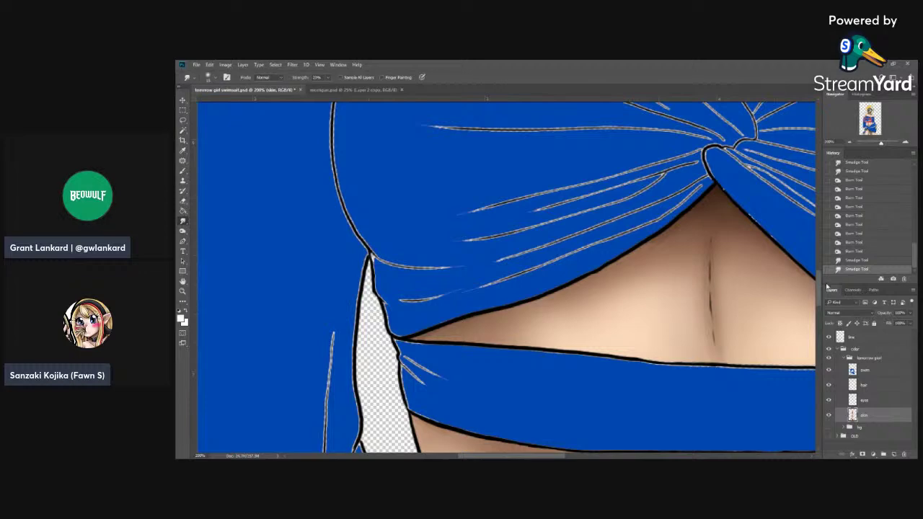
- Smudge the chest shading around the centre crease above the blue top and save the drawing
{"action": "scroll", "coordinate": [728, 289], "scroll_direction": "up", "scroll_amount": 6}
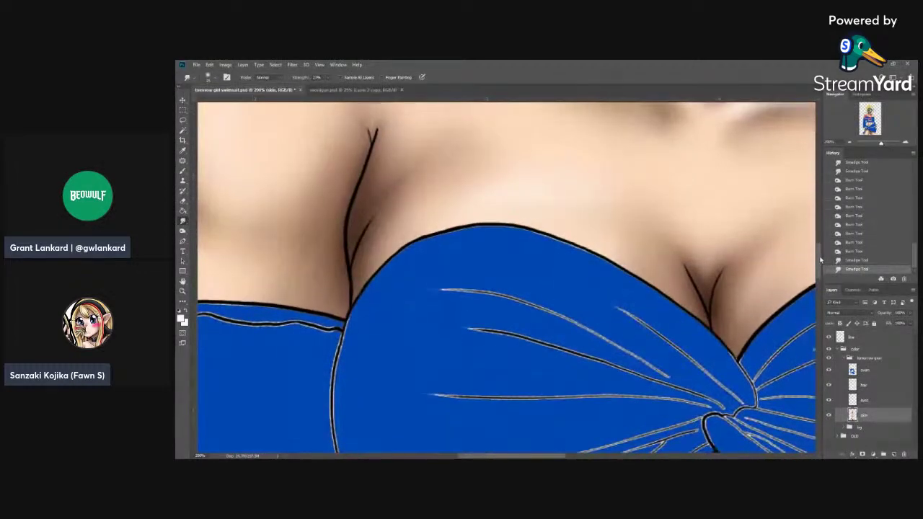
{"action": "left_click", "coordinate": [183, 231]}
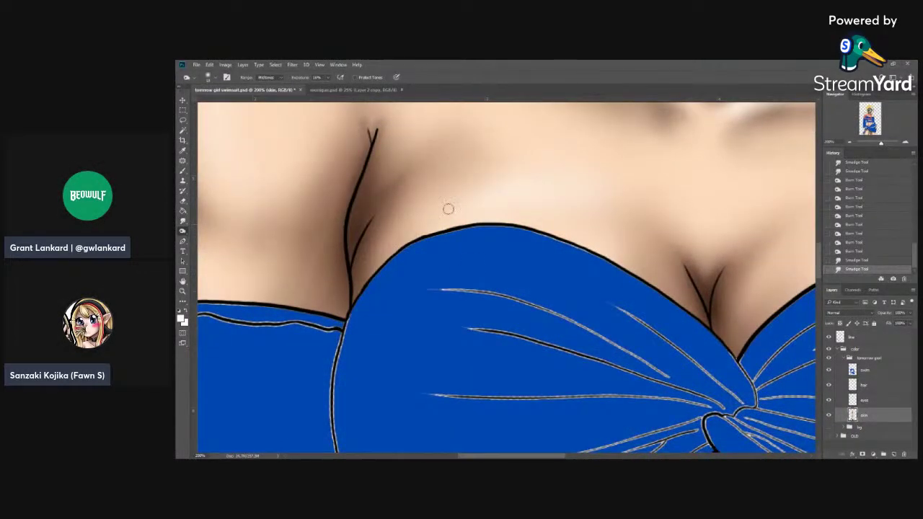
{"action": "left_click", "coordinate": [183, 221]}
{"action": "left_click_drag", "start_coordinate": [672, 233], "coordinate": [667, 238]}
{"action": "left_click_drag", "start_coordinate": [701, 275], "coordinate": [708, 283]}
{"action": "left_click_drag", "start_coordinate": [709, 273], "coordinate": [703, 278]}
{"action": "left_click_drag", "start_coordinate": [690, 256], "coordinate": [682, 238]}
{"action": "left_click_drag", "start_coordinate": [761, 248], "coordinate": [767, 253]}
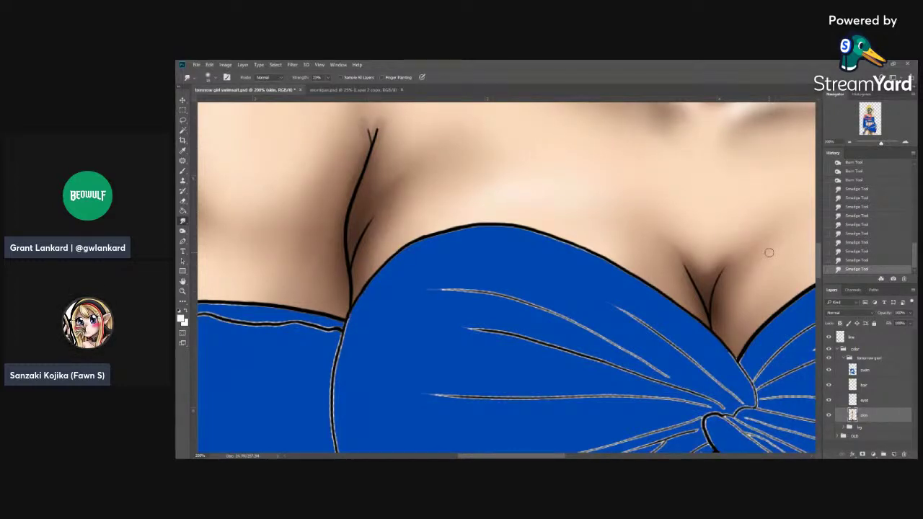
{"action": "key", "text": "ctrl+s"}
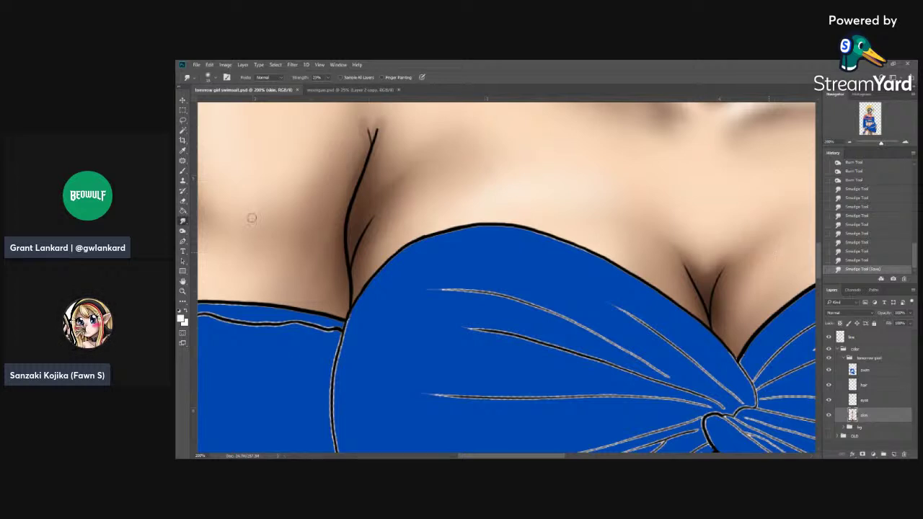
- Burn the shadow along the armpit line and smudge the skin from the crease's tip down to the blue top
{"action": "left_click", "coordinate": [183, 231]}
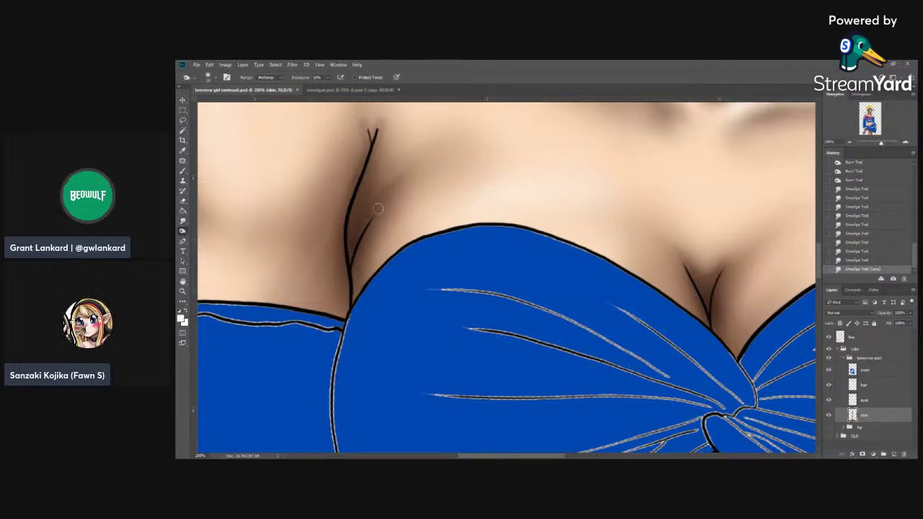
{"action": "left_click_drag", "start_coordinate": [354, 188], "coordinate": [358, 178]}
{"action": "mouse_move", "coordinate": [357, 182]}
{"action": "left_mouse_down"}
{"action": "mouse_move", "coordinate": [374, 132]}
{"action": "mouse_move", "coordinate": [365, 155]}
{"action": "left_mouse_up"}
{"action": "left_click", "coordinate": [183, 220]}
{"action": "scroll", "coordinate": [469, 264], "scroll_direction": "up", "scroll_amount": 5}
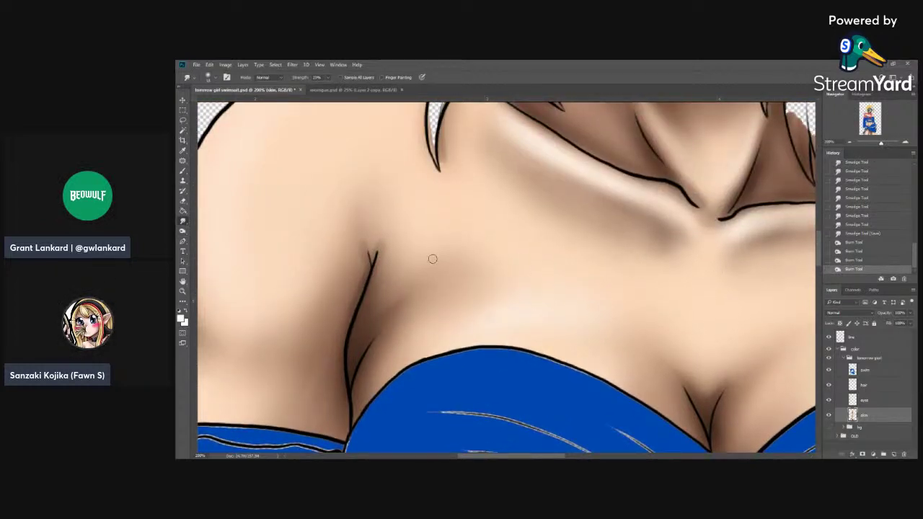
{"action": "mouse_move", "coordinate": [368, 257]}
{"action": "left_mouse_down"}
{"action": "mouse_move", "coordinate": [363, 226]}
{"action": "mouse_move", "coordinate": [370, 255]}
{"action": "mouse_move", "coordinate": [380, 235]}
{"action": "mouse_move", "coordinate": [370, 256]}
{"action": "left_mouse_up"}
{"action": "mouse_move", "coordinate": [369, 264]}
{"action": "left_mouse_down"}
{"action": "mouse_move", "coordinate": [372, 246]}
{"action": "mouse_move", "coordinate": [362, 278]}
{"action": "left_mouse_up"}
{"action": "mouse_move", "coordinate": [345, 334]}
{"action": "left_mouse_down"}
{"action": "mouse_move", "coordinate": [345, 363]}
{"action": "mouse_move", "coordinate": [374, 332]}
{"action": "mouse_move", "coordinate": [341, 405]}
{"action": "mouse_move", "coordinate": [352, 396]}
{"action": "left_mouse_up"}
- Burn the inner upper arm where it meets the top and the blue sleeve, and save the drawing
{"action": "left_click", "coordinate": [183, 230]}
{"action": "left_click_drag", "start_coordinate": [352, 390], "coordinate": [348, 401]}
{"action": "left_click_drag", "start_coordinate": [336, 441], "coordinate": [340, 433]}
{"action": "left_click_drag", "start_coordinate": [339, 431], "coordinate": [332, 417]}
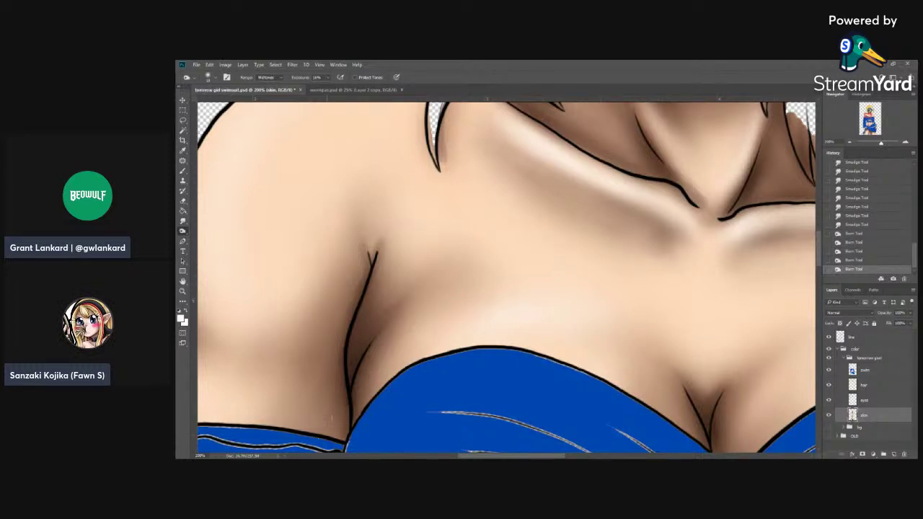
{"action": "key", "text": "ctrl+s"}
- Smudge the shading along the upper arm's outer edge around the small muscle notch
{"action": "left_click_drag", "start_coordinate": [495, 457], "coordinate": [473, 456]}
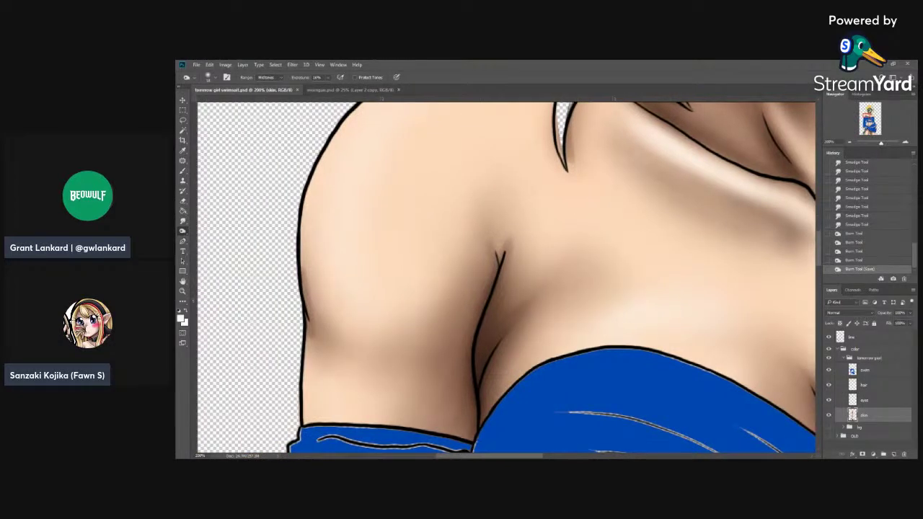
{"action": "left_click", "coordinate": [183, 221]}
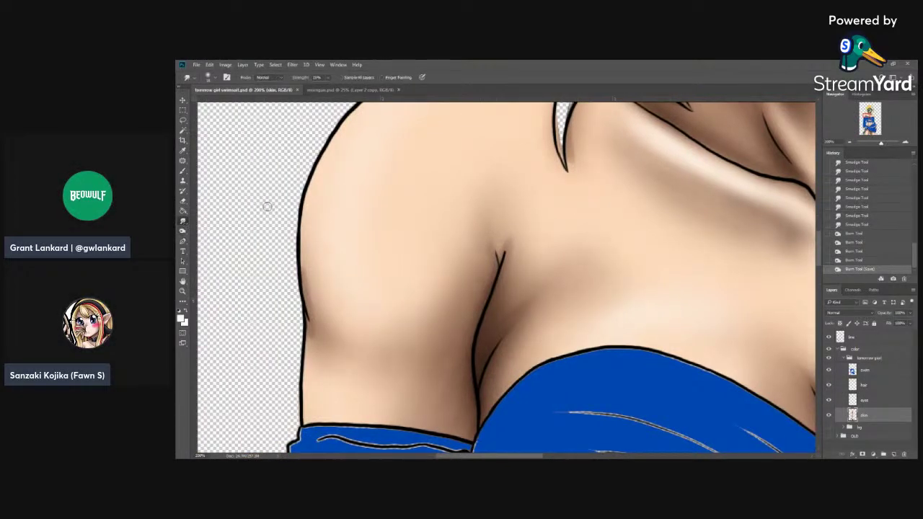
{"action": "left_click_drag", "start_coordinate": [310, 263], "coordinate": [310, 287]}
{"action": "left_click_drag", "start_coordinate": [307, 280], "coordinate": [315, 334]}
{"action": "left_click_drag", "start_coordinate": [308, 321], "coordinate": [314, 333]}
{"action": "left_click_drag", "start_coordinate": [308, 319], "coordinate": [317, 330]}
{"action": "left_click_drag", "start_coordinate": [309, 261], "coordinate": [311, 269]}
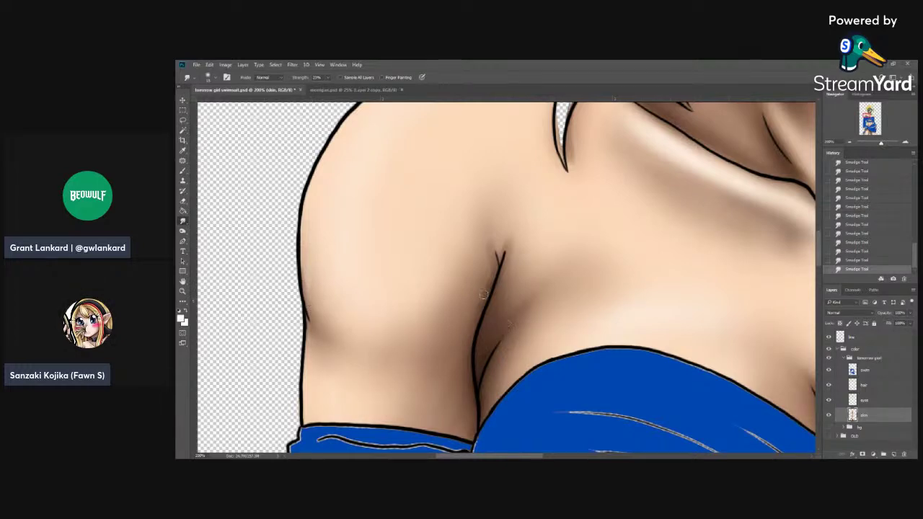
- Darken the inner upper arm beside the lower armpit line with Burn and smudge that shadow into the arm
{"action": "left_click", "coordinate": [183, 231]}
{"action": "mouse_move", "coordinate": [476, 324]}
{"action": "left_mouse_down"}
{"action": "mouse_move", "coordinate": [465, 343]}
{"action": "mouse_move", "coordinate": [469, 366]}
{"action": "left_mouse_up"}
{"action": "left_click_drag", "start_coordinate": [471, 360], "coordinate": [475, 371]}
{"action": "left_click", "coordinate": [183, 221]}
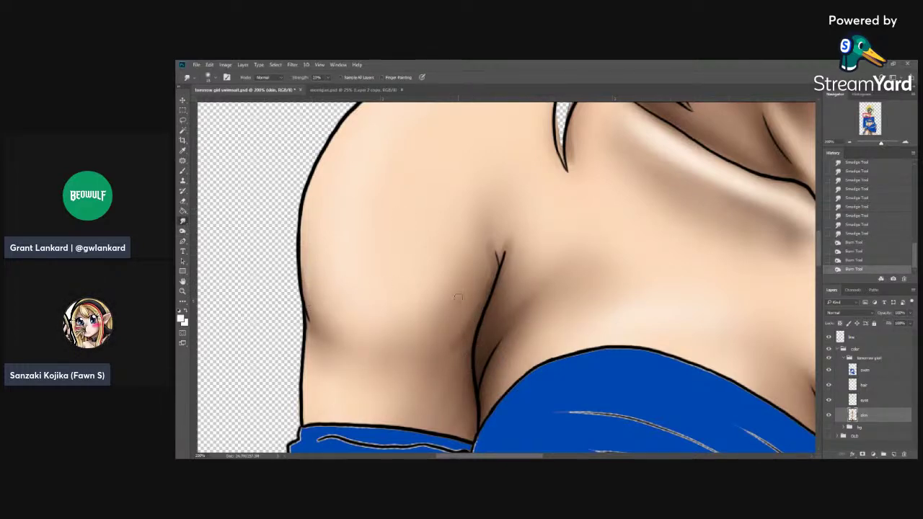
{"action": "left_click_drag", "start_coordinate": [466, 339], "coordinate": [461, 346]}
{"action": "left_click_drag", "start_coordinate": [461, 347], "coordinate": [458, 333]}
{"action": "left_click_drag", "start_coordinate": [465, 339], "coordinate": [454, 328]}
- Erase stray skin colour outside the upper arm's outline just above the sleeve and save the drawing
{"action": "left_click", "coordinate": [183, 202]}
{"action": "left_click", "coordinate": [183, 202]}
{"action": "left_click_drag", "start_coordinate": [298, 393], "coordinate": [300, 426]}
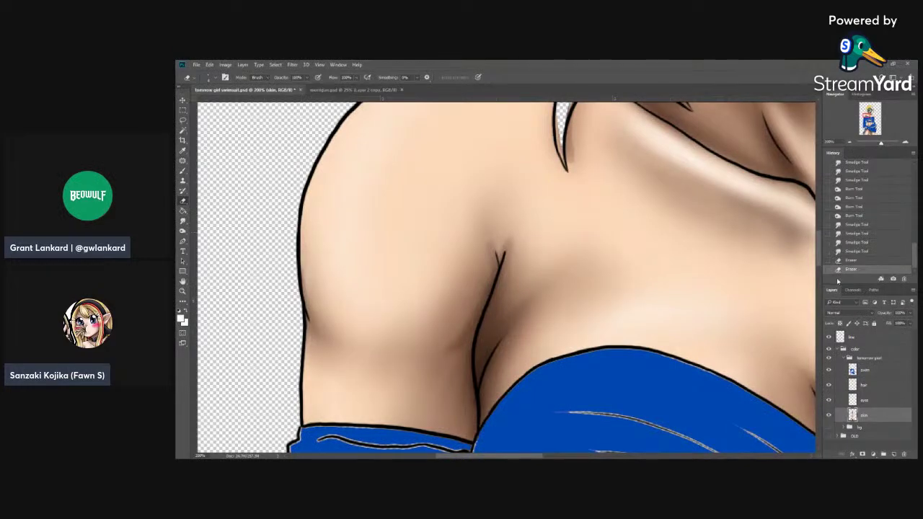
{"action": "scroll", "coordinate": [388, 237], "scroll_direction": "up", "scroll_amount": 5}
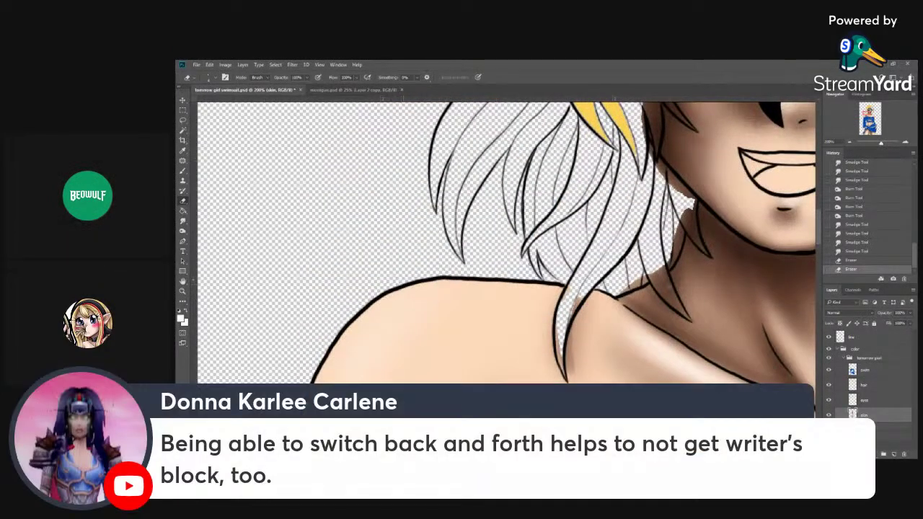
{"action": "key", "text": "ctrl+s"}
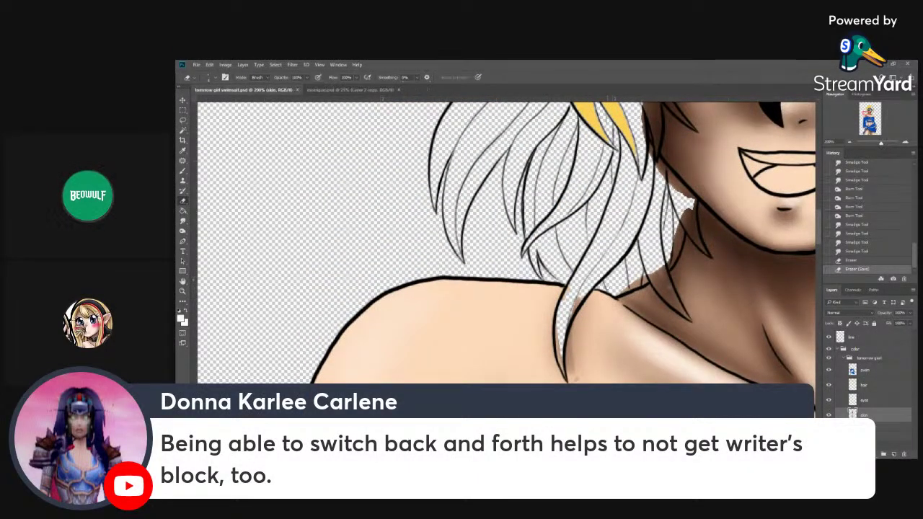
- Burn darker shadows on the neck under the jaw, above the collarbone and along the throat line
{"action": "scroll", "coordinate": [505, 245], "scroll_direction": "right", "scroll_amount": 3}
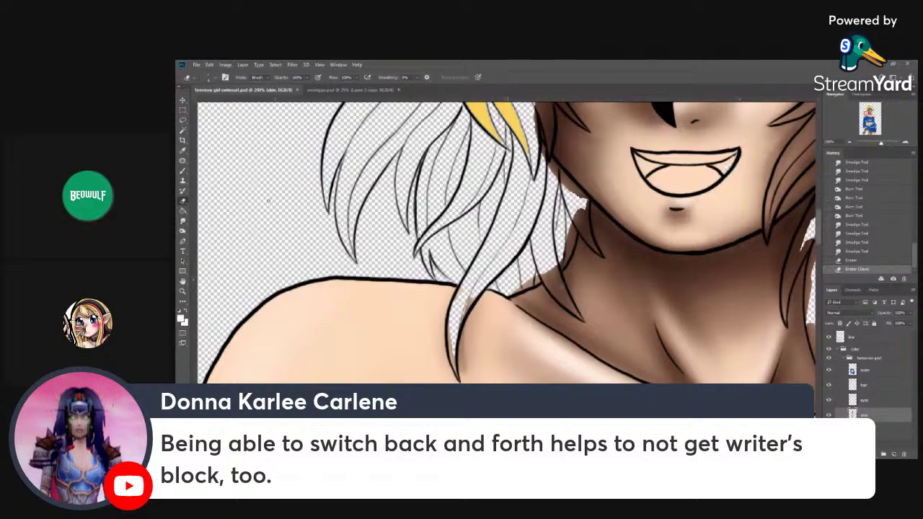
{"action": "left_click", "coordinate": [183, 230]}
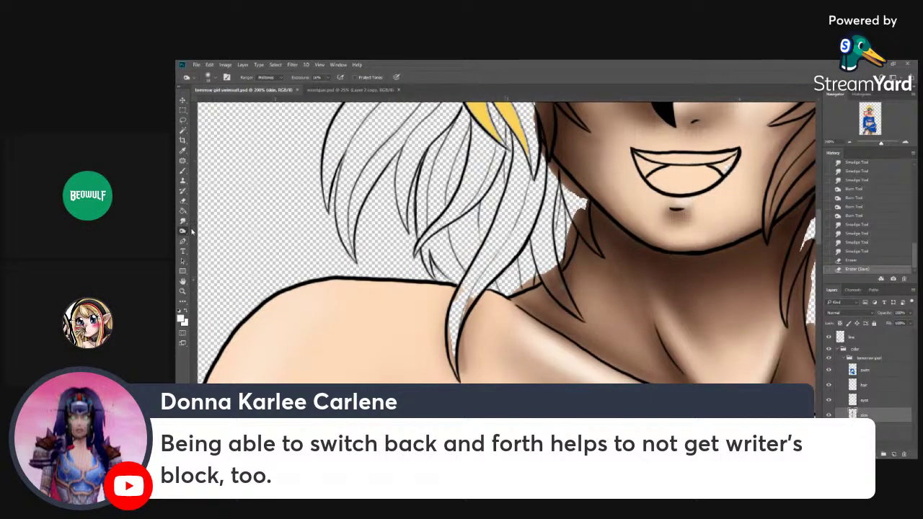
{"action": "mouse_move", "coordinate": [592, 201]}
{"action": "left_mouse_down"}
{"action": "mouse_move", "coordinate": [613, 225]}
{"action": "mouse_move", "coordinate": [663, 248]}
{"action": "mouse_move", "coordinate": [779, 222]}
{"action": "mouse_move", "coordinate": [766, 226]}
{"action": "left_mouse_up"}
{"action": "mouse_move", "coordinate": [518, 296]}
{"action": "left_mouse_down"}
{"action": "mouse_move", "coordinate": [627, 373]}
{"action": "mouse_move", "coordinate": [669, 358]}
{"action": "left_mouse_up"}
{"action": "left_click_drag", "start_coordinate": [640, 274], "coordinate": [658, 328]}
{"action": "left_click_drag", "start_coordinate": [649, 310], "coordinate": [667, 365]}
- Burn the side of the neck under the hair strands, down toward the far collarbone
{"action": "left_click_drag", "start_coordinate": [505, 454], "coordinate": [591, 455]}
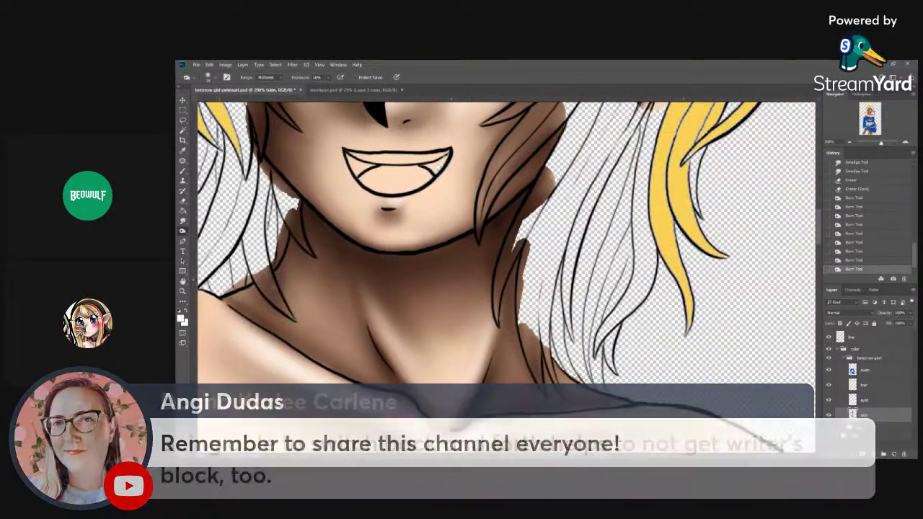
{"action": "left_click_drag", "start_coordinate": [505, 317], "coordinate": [495, 353]}
{"action": "left_click_drag", "start_coordinate": [496, 346], "coordinate": [492, 365]}
{"action": "left_click_drag", "start_coordinate": [505, 318], "coordinate": [523, 262]}
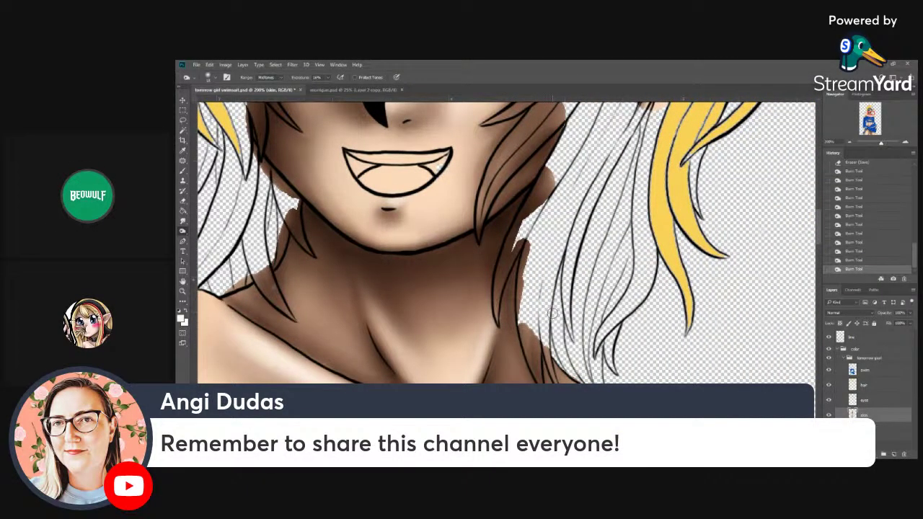
{"action": "left_click_drag", "start_coordinate": [521, 316], "coordinate": [506, 324]}
- Smudge the neck shading at the throat's base, under the hair strands and toward the far shoulder
{"action": "left_click", "coordinate": [183, 221]}
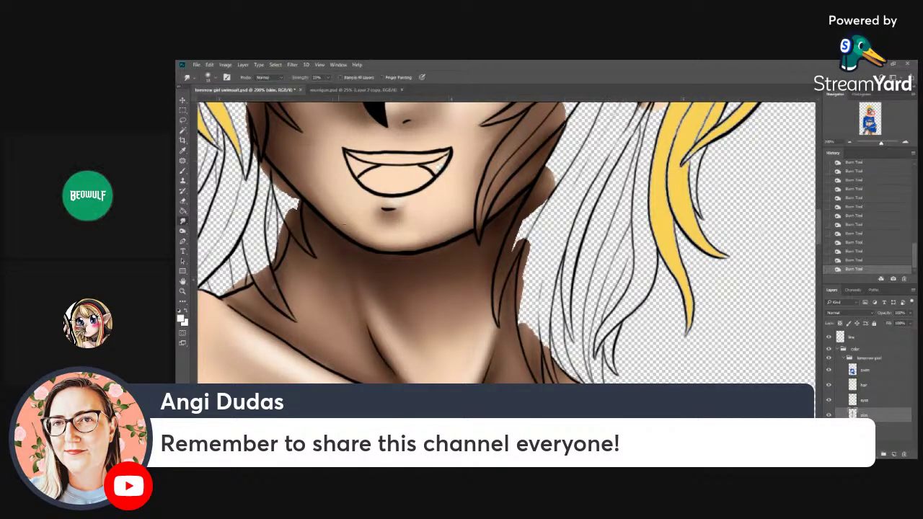
{"action": "left_click_drag", "start_coordinate": [470, 382], "coordinate": [421, 378]}
{"action": "mouse_move", "coordinate": [420, 378]}
{"action": "left_mouse_down"}
{"action": "mouse_move", "coordinate": [432, 382]}
{"action": "mouse_move", "coordinate": [420, 380]}
{"action": "left_mouse_up"}
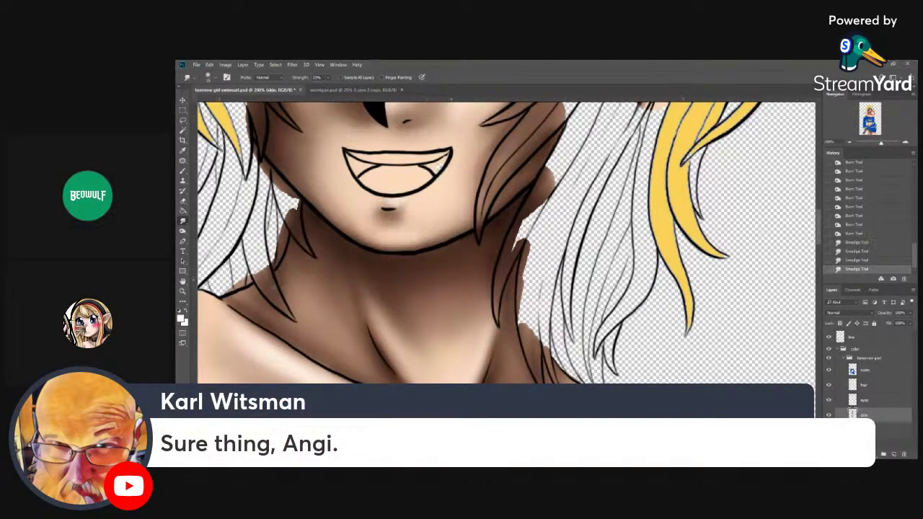
{"action": "left_click_drag", "start_coordinate": [481, 380], "coordinate": [468, 380]}
{"action": "left_click_drag", "start_coordinate": [303, 318], "coordinate": [274, 290]}
{"action": "left_click_drag", "start_coordinate": [281, 295], "coordinate": [272, 287]}
{"action": "left_click_drag", "start_coordinate": [563, 367], "coordinate": [604, 366]}
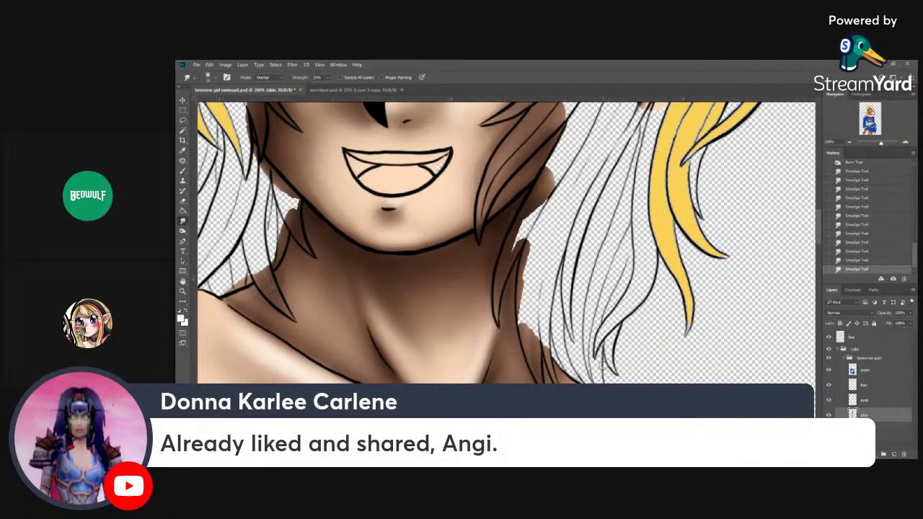
- Burn the skin at the far shoulder's base beneath the hair and smudge it into the neck
{"action": "left_click", "coordinate": [182, 230]}
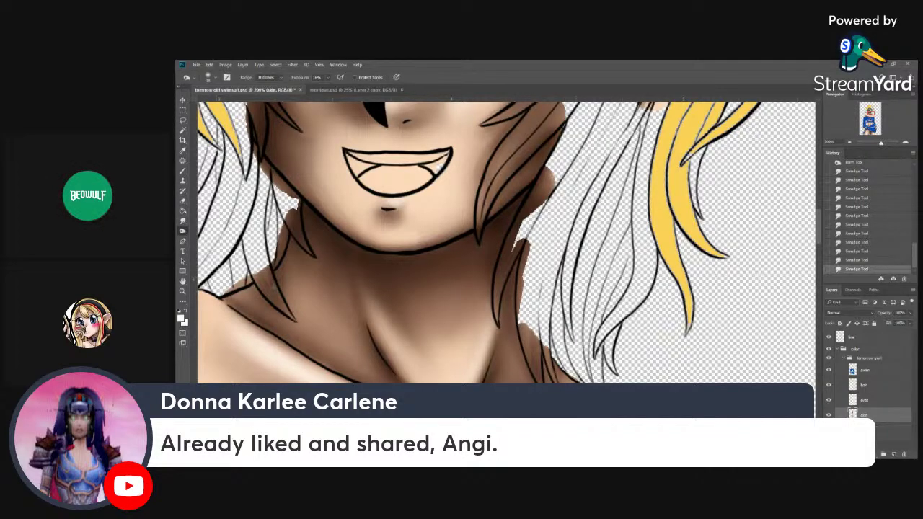
{"action": "left_click_drag", "start_coordinate": [542, 339], "coordinate": [563, 354]}
{"action": "left_click", "coordinate": [182, 220]}
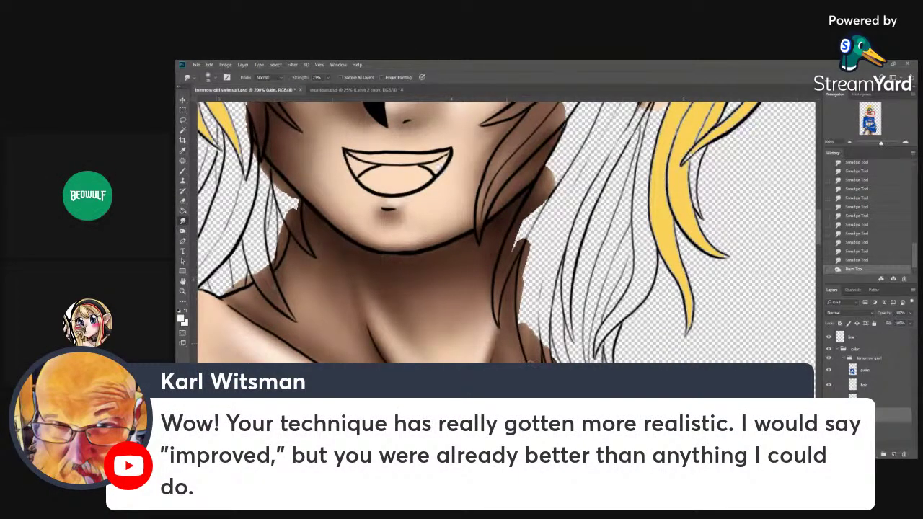
{"action": "mouse_move", "coordinate": [534, 360]}
{"action": "left_mouse_down"}
{"action": "mouse_move", "coordinate": [516, 350]}
{"action": "mouse_move", "coordinate": [498, 359]}
{"action": "left_mouse_up"}
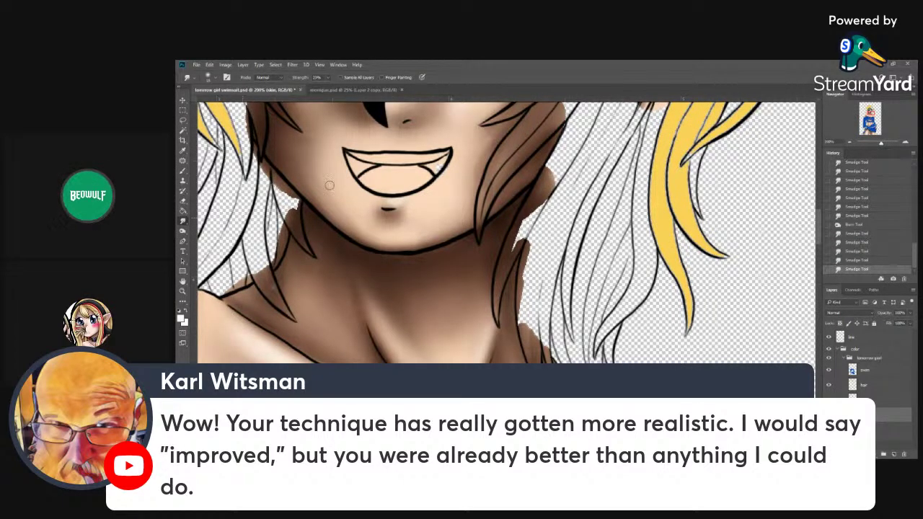
- Burn the neck shadow under the jawline and down beneath the hair strands on the far side
{"action": "left_click", "coordinate": [183, 230]}
{"action": "mouse_move", "coordinate": [330, 225]}
{"action": "left_mouse_down"}
{"action": "mouse_move", "coordinate": [371, 252]}
{"action": "mouse_move", "coordinate": [415, 251]}
{"action": "left_mouse_up"}
{"action": "left_click_drag", "start_coordinate": [515, 256], "coordinate": [512, 293]}
{"action": "mouse_move", "coordinate": [451, 244]}
{"action": "left_mouse_down"}
{"action": "mouse_move", "coordinate": [305, 208]}
{"action": "mouse_move", "coordinate": [427, 253]}
{"action": "mouse_move", "coordinate": [399, 253]}
{"action": "mouse_move", "coordinate": [474, 234]}
{"action": "left_mouse_up"}
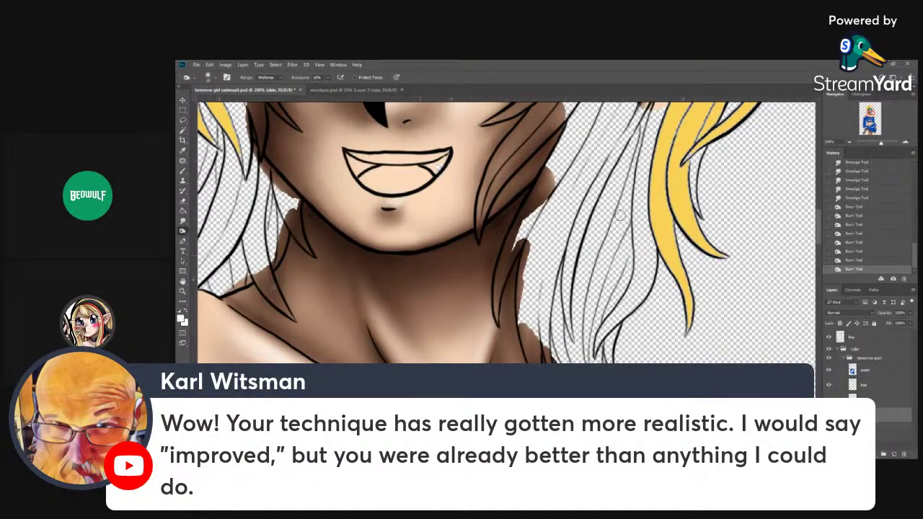
- Erase stray skin colour below the loose hair, past the far shoulder
{"action": "key", "text": "e"}
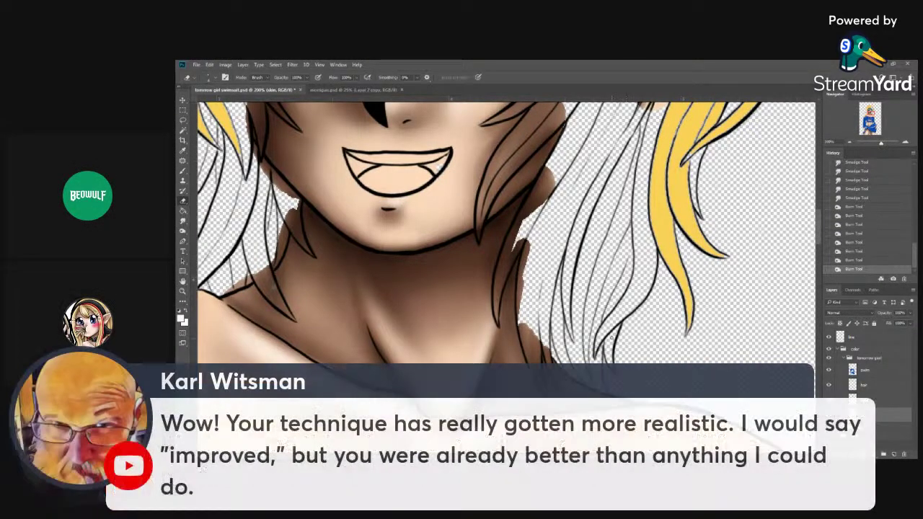
{"action": "left_click", "coordinate": [617, 393]}
{"action": "left_click", "coordinate": [617, 393]}
{"action": "left_click", "coordinate": [617, 393]}
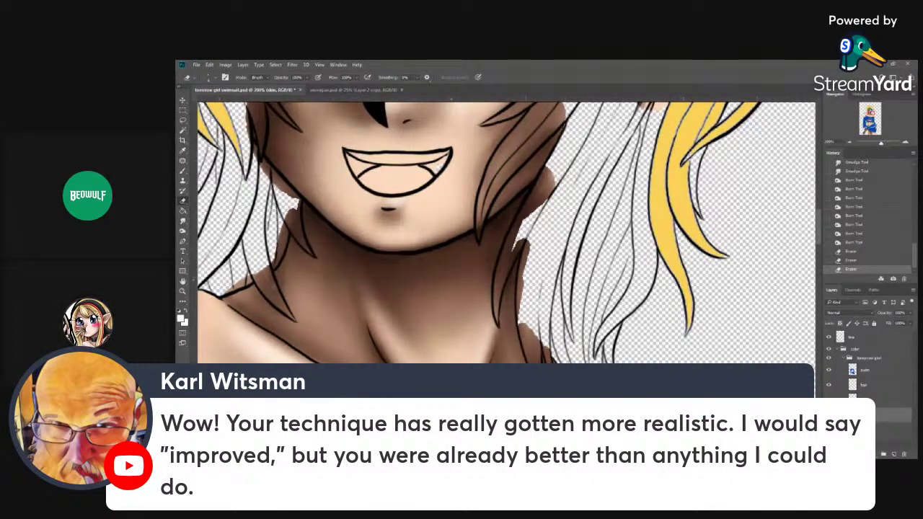
- Burn the skin beneath the hair strands where the neck meets the near shoulder
{"action": "left_click", "coordinate": [183, 231]}
{"action": "left_click", "coordinate": [272, 287]}
{"action": "left_click", "coordinate": [272, 287]}
{"action": "left_click", "coordinate": [272, 286]}
{"action": "left_click", "coordinate": [273, 286]}
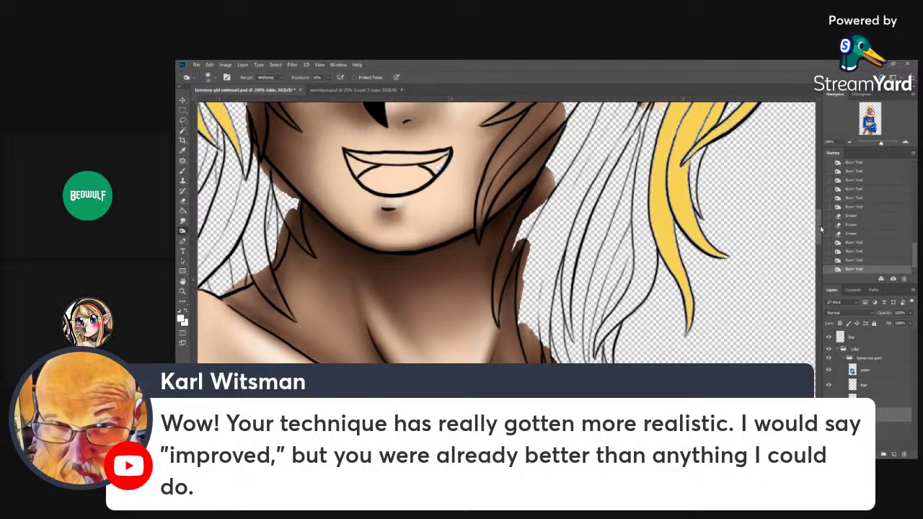
- Burn the shadow beside the nose bridge and smudge it down around the nose tip
{"action": "scroll", "coordinate": [380, 224], "scroll_direction": "up", "scroll_amount": 5}
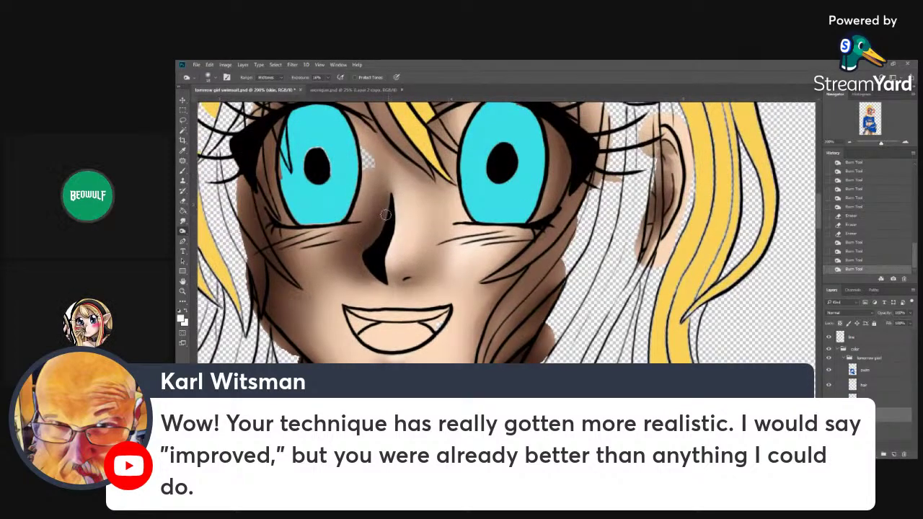
{"action": "left_click_drag", "start_coordinate": [379, 224], "coordinate": [382, 221]}
{"action": "left_click", "coordinate": [183, 221]}
{"action": "mouse_move", "coordinate": [384, 223]}
{"action": "left_mouse_down"}
{"action": "mouse_move", "coordinate": [363, 248]}
{"action": "mouse_move", "coordinate": [372, 280]}
{"action": "left_mouse_up"}
{"action": "mouse_move", "coordinate": [371, 280]}
{"action": "left_mouse_down"}
{"action": "mouse_move", "coordinate": [352, 268]}
{"action": "mouse_move", "coordinate": [416, 265]}
{"action": "mouse_move", "coordinate": [391, 276]}
{"action": "left_mouse_up"}
{"action": "mouse_move", "coordinate": [391, 276]}
{"action": "left_mouse_down"}
{"action": "mouse_move", "coordinate": [413, 255]}
{"action": "mouse_move", "coordinate": [400, 280]}
{"action": "left_mouse_up"}
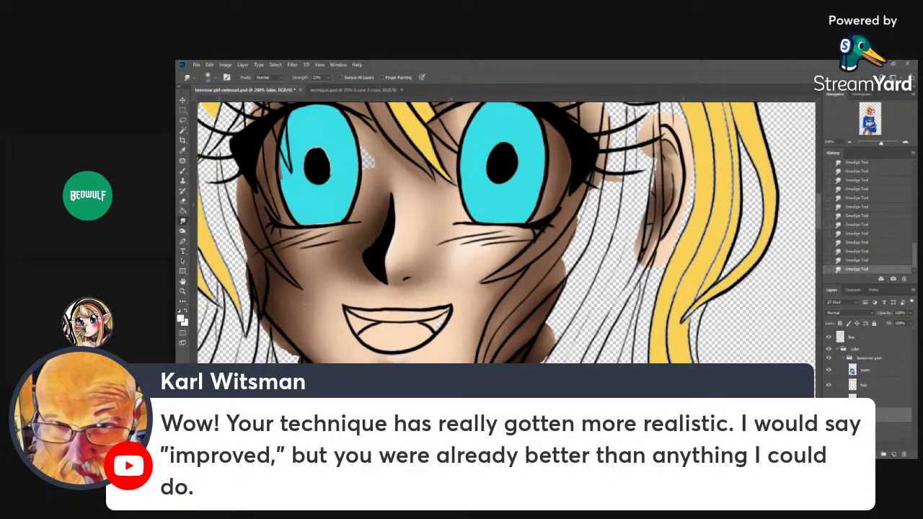
{"action": "left_click", "coordinate": [183, 202]}
{"action": "left_click", "coordinate": [183, 220]}
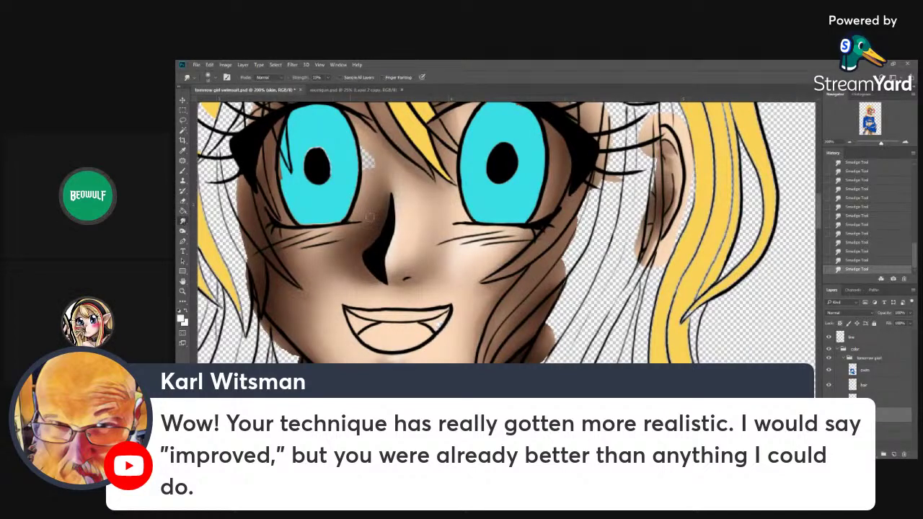
- Burn the outer cheek on the ear side, along the hair strands beside the mouth
{"action": "left_click", "coordinate": [183, 231]}
{"action": "left_click_drag", "start_coordinate": [556, 299], "coordinate": [541, 330]}
{"action": "mouse_move", "coordinate": [542, 330]}
{"action": "left_mouse_down"}
{"action": "mouse_move", "coordinate": [536, 340]}
{"action": "mouse_move", "coordinate": [548, 317]}
{"action": "left_mouse_up"}
{"action": "left_click_drag", "start_coordinate": [561, 289], "coordinate": [504, 344]}
{"action": "left_click_drag", "start_coordinate": [532, 314], "coordinate": [513, 336]}
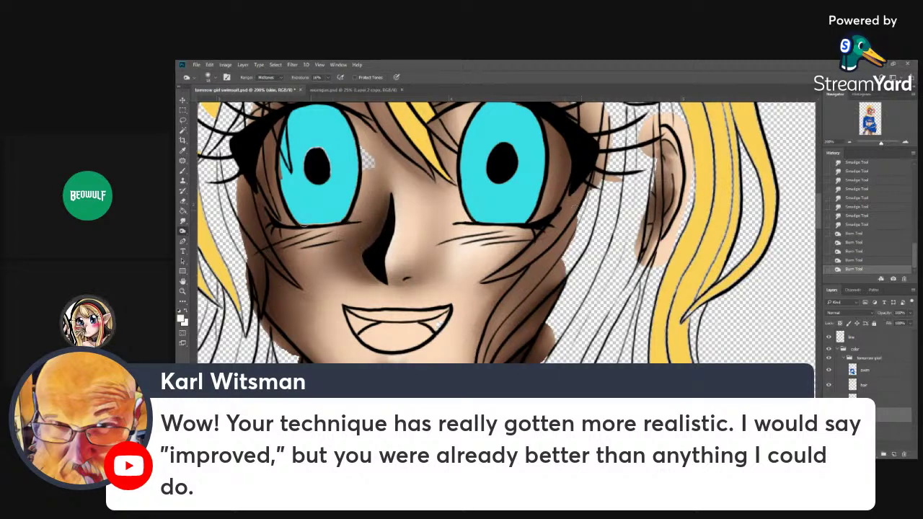
- Smudge the shading along the front edge of the ear, down toward the lobe
{"action": "left_click", "coordinate": [183, 220]}
{"action": "mouse_move", "coordinate": [649, 179]}
{"action": "left_mouse_down"}
{"action": "mouse_move", "coordinate": [650, 189]}
{"action": "mouse_move", "coordinate": [653, 180]}
{"action": "left_mouse_up"}
{"action": "left_click_drag", "start_coordinate": [653, 193], "coordinate": [651, 173]}
{"action": "left_click_drag", "start_coordinate": [651, 181], "coordinate": [652, 171]}
{"action": "mouse_move", "coordinate": [650, 173]}
{"action": "left_mouse_down"}
{"action": "mouse_move", "coordinate": [653, 182]}
{"action": "mouse_move", "coordinate": [652, 170]}
{"action": "left_mouse_up"}
{"action": "left_click_drag", "start_coordinate": [652, 180], "coordinate": [651, 171]}
{"action": "left_click_drag", "start_coordinate": [648, 206], "coordinate": [642, 227]}
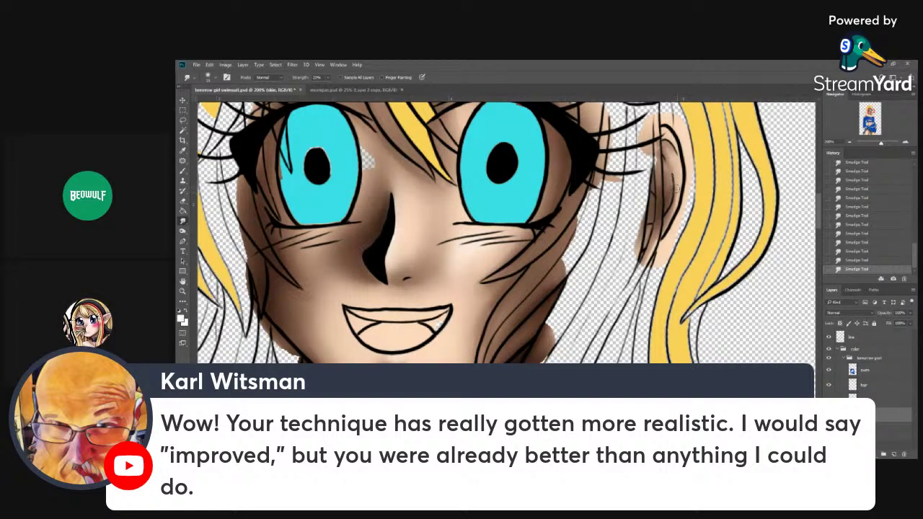
- Burn the inner fold of the ear and save the document
{"action": "left_click", "coordinate": [183, 231]}
{"action": "mouse_move", "coordinate": [666, 155]}
{"action": "left_mouse_down"}
{"action": "mouse_move", "coordinate": [648, 190]}
{"action": "mouse_move", "coordinate": [651, 218]}
{"action": "mouse_move", "coordinate": [670, 201]}
{"action": "left_mouse_up"}
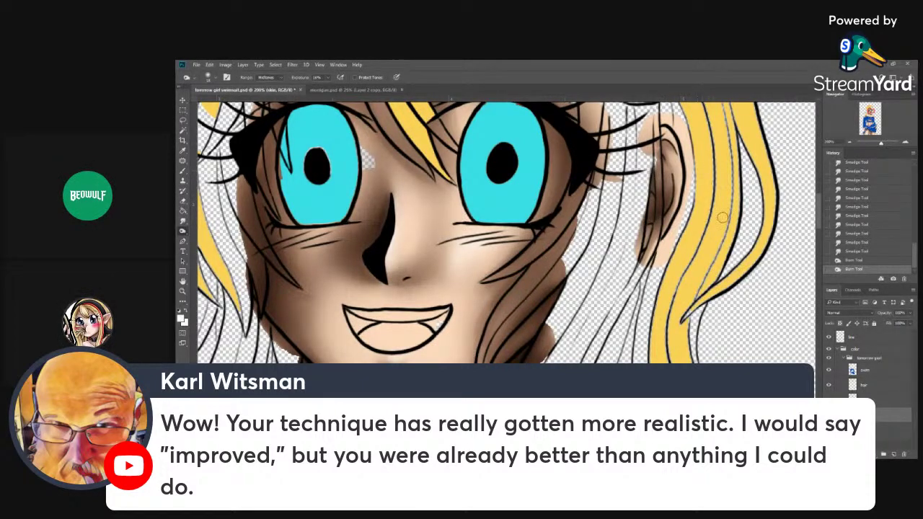
{"action": "key", "text": "ctrl+s"}
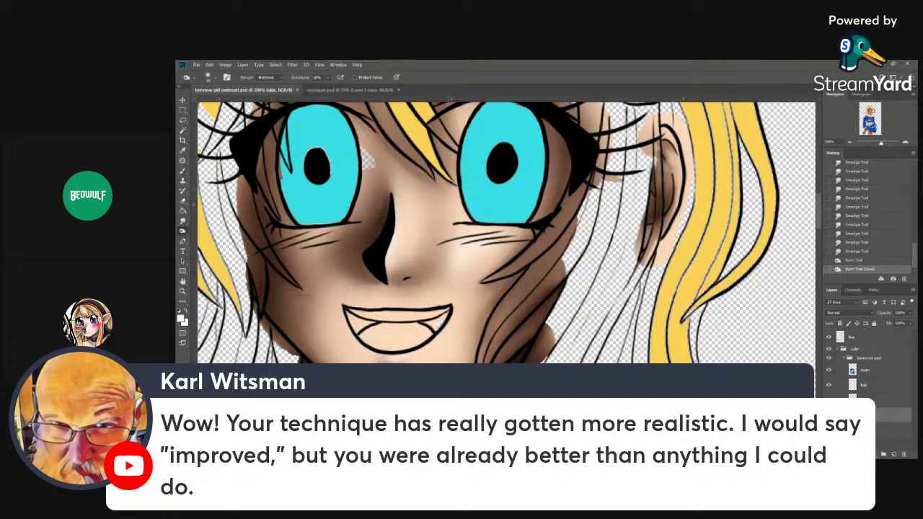
- Erase stray line art on the line layer around the outer and upper edges of the eye opposite the ear
{"action": "left_click", "coordinate": [852, 337]}
{"action": "left_click", "coordinate": [183, 201]}
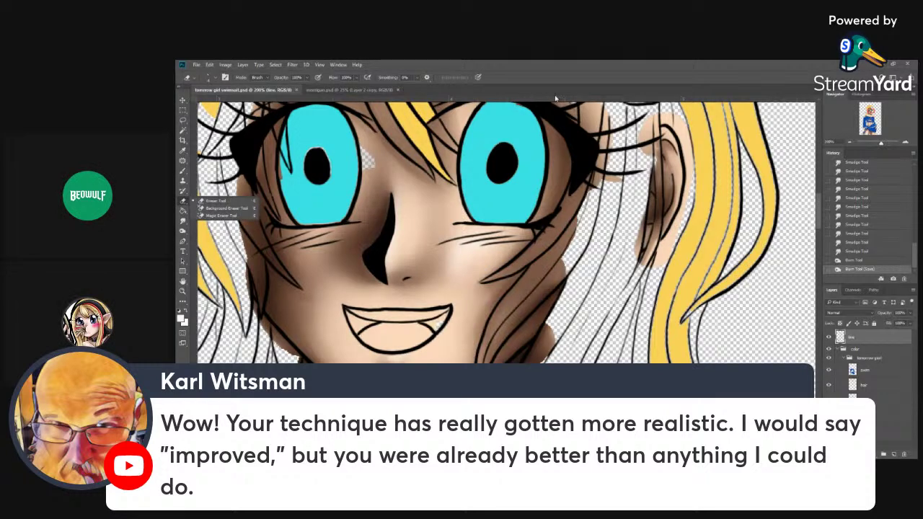
{"action": "left_click", "coordinate": [569, 79]}
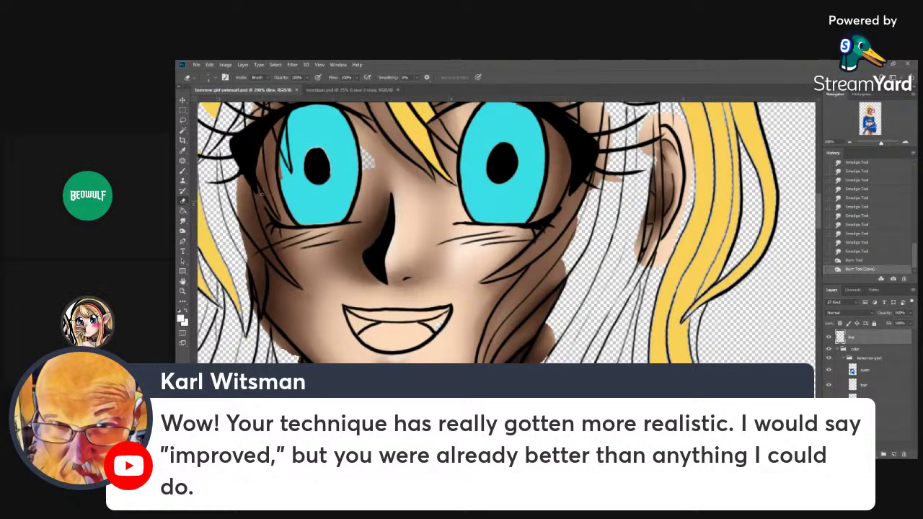
{"action": "left_click", "coordinate": [261, 202]}
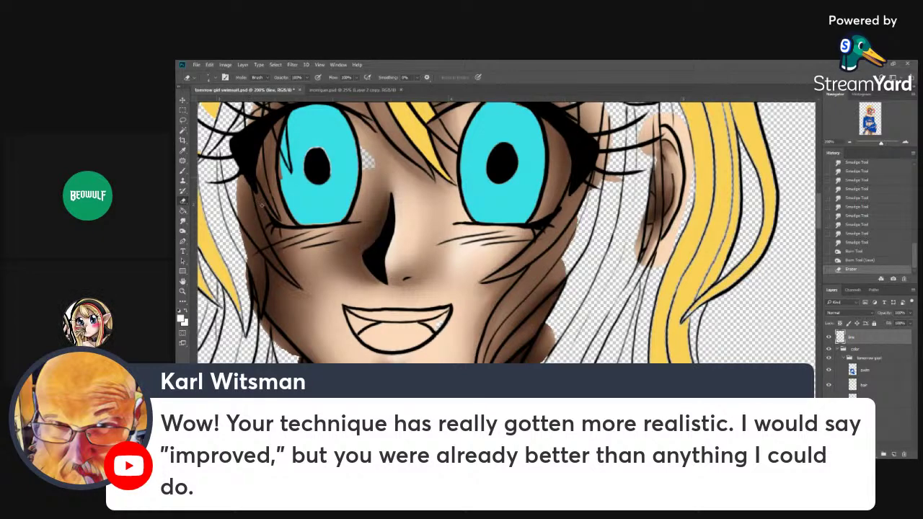
{"action": "left_click", "coordinate": [247, 184]}
{"action": "left_click", "coordinate": [344, 142]}
- On the skin layer, burn the temple opposite the ear, then the outer corner and underside of the ear-side eye
{"action": "left_click", "coordinate": [888, 415]}
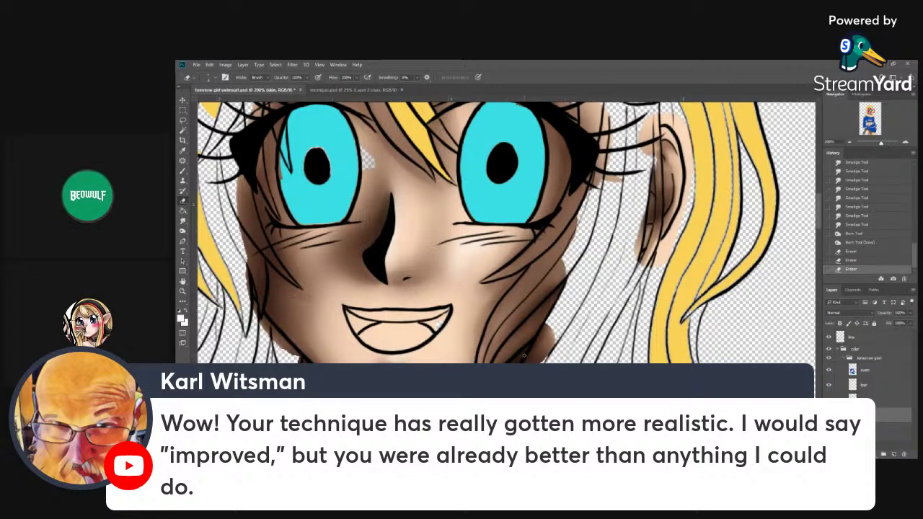
{"action": "left_click", "coordinate": [183, 230]}
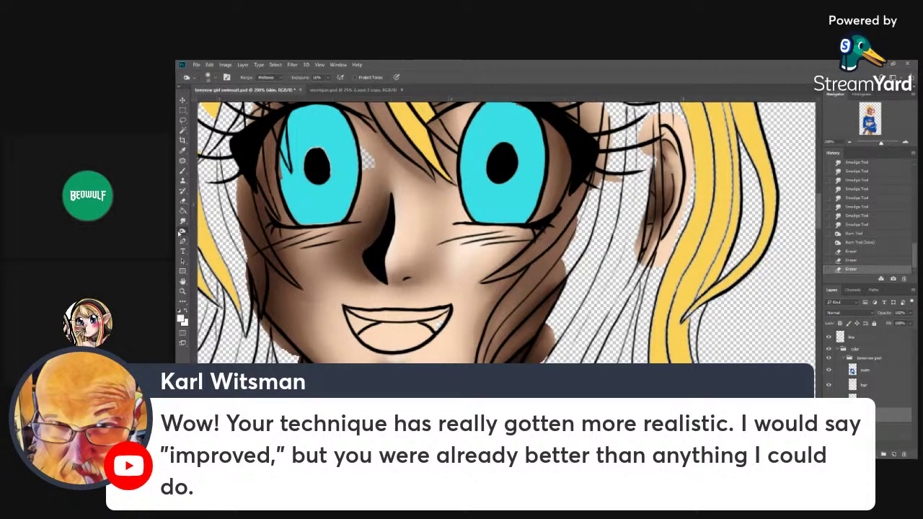
{"action": "mouse_move", "coordinate": [261, 255]}
{"action": "left_mouse_down"}
{"action": "mouse_move", "coordinate": [267, 229]}
{"action": "mouse_move", "coordinate": [253, 192]}
{"action": "left_mouse_up"}
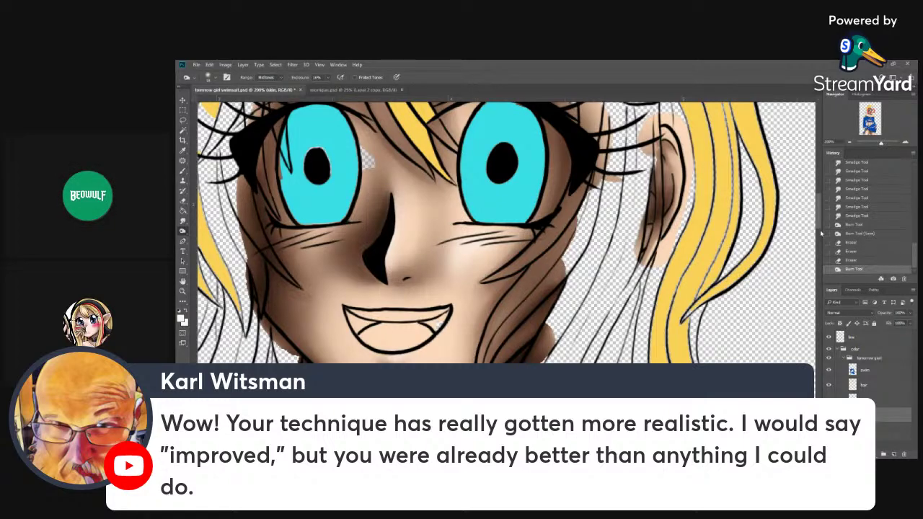
{"action": "scroll", "coordinate": [800, 216], "scroll_direction": "up", "scroll_amount": 3}
{"action": "left_click", "coordinate": [568, 235]}
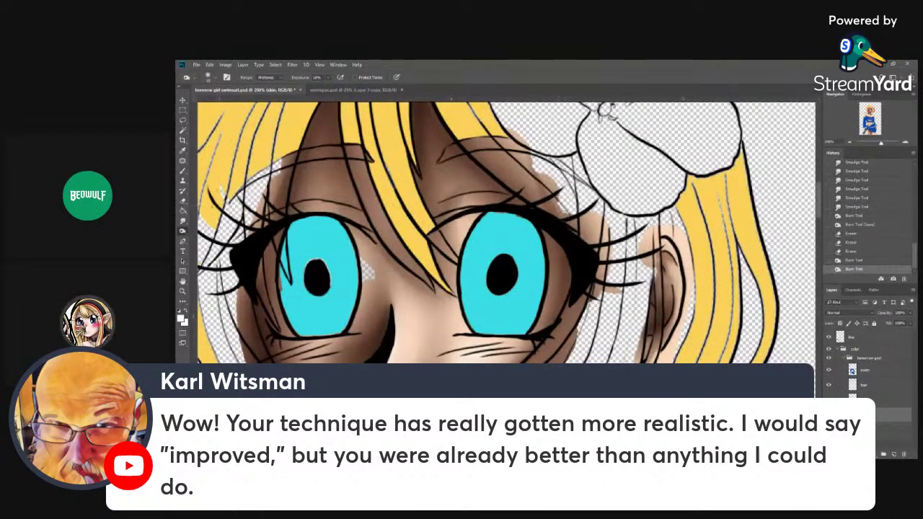
{"action": "left_click", "coordinate": [578, 268]}
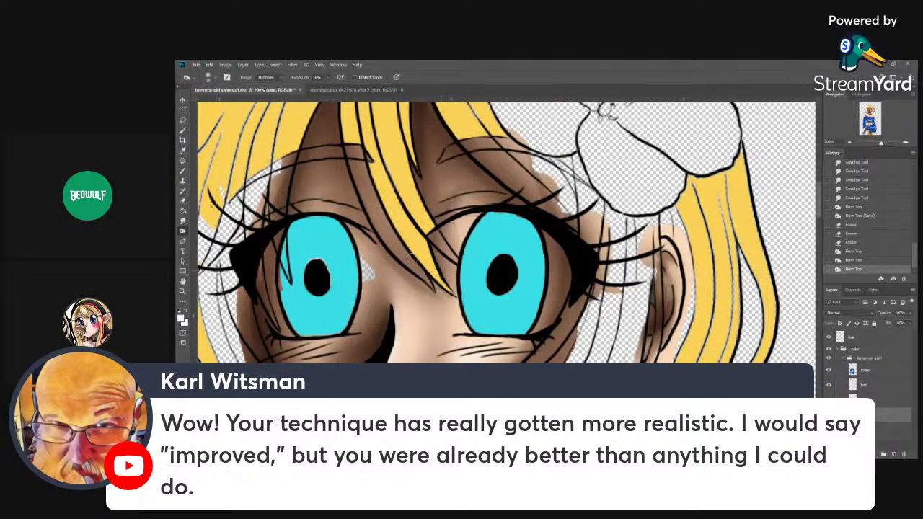
{"action": "left_click", "coordinate": [530, 356]}
{"action": "left_click_drag", "start_coordinate": [549, 329], "coordinate": [528, 355]}
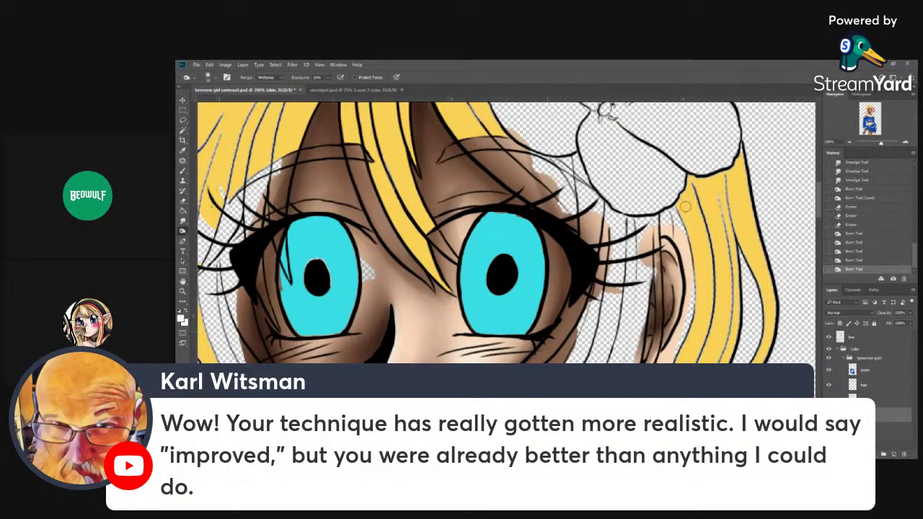
- Burn the skin of both upper eyelids and the outer corner of the eye opposite the ear
{"action": "scroll", "coordinate": [819, 211], "scroll_direction": "up", "scroll_amount": 5}
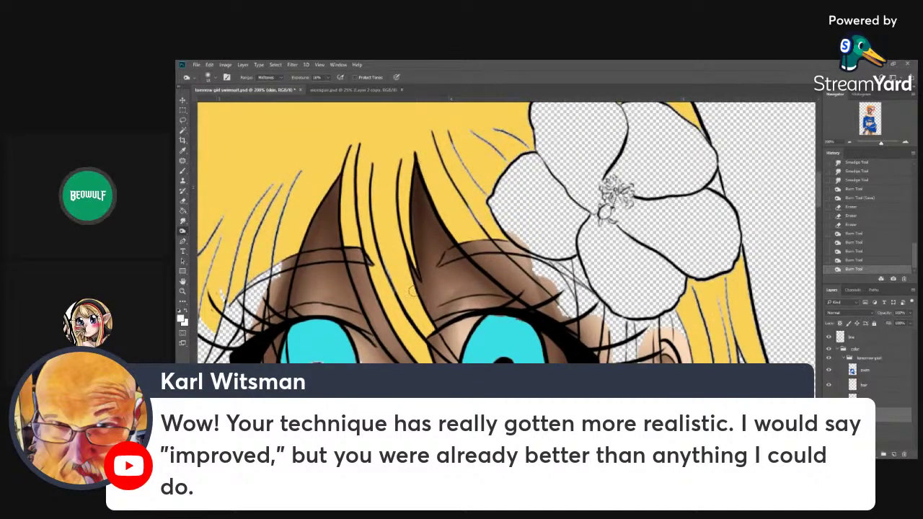
{"action": "left_click", "coordinate": [346, 306]}
{"action": "left_click_drag", "start_coordinate": [355, 310], "coordinate": [365, 329]}
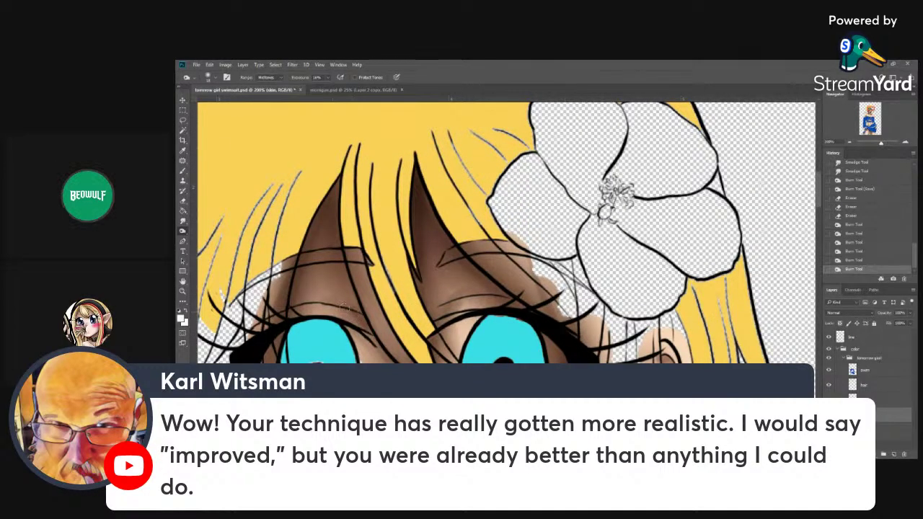
{"action": "left_click", "coordinate": [462, 302]}
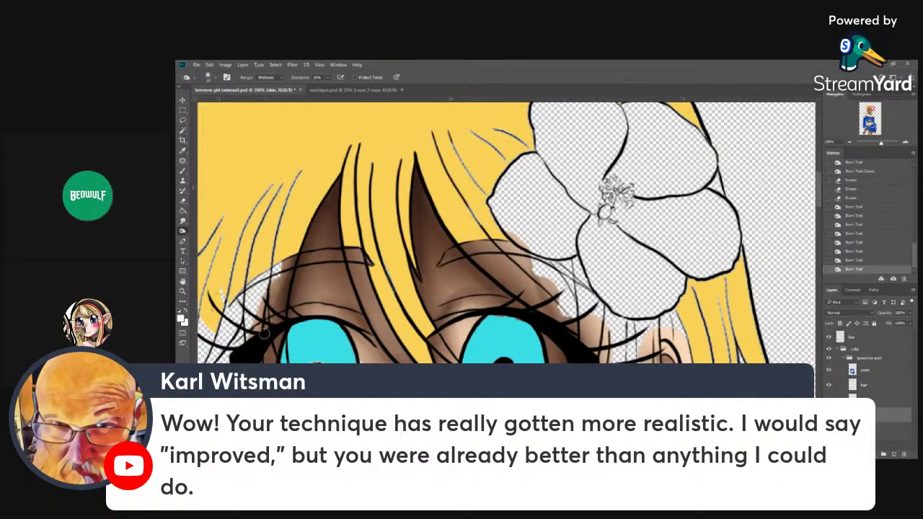
{"action": "left_click", "coordinate": [261, 362]}
- Smudge the shading on both upper eyelids along the crease lines
{"action": "left_click", "coordinate": [183, 221]}
{"action": "left_click_drag", "start_coordinate": [459, 295], "coordinate": [445, 308]}
{"action": "mouse_move", "coordinate": [454, 300]}
{"action": "left_mouse_down"}
{"action": "mouse_move", "coordinate": [445, 308]}
{"action": "mouse_move", "coordinate": [483, 310]}
{"action": "left_mouse_up"}
{"action": "mouse_move", "coordinate": [354, 313]}
{"action": "left_mouse_down"}
{"action": "mouse_move", "coordinate": [307, 302]}
{"action": "mouse_move", "coordinate": [336, 305]}
{"action": "left_mouse_up"}
{"action": "mouse_move", "coordinate": [347, 309]}
{"action": "left_mouse_down"}
{"action": "mouse_move", "coordinate": [307, 305]}
{"action": "mouse_move", "coordinate": [335, 305]}
{"action": "left_mouse_up"}
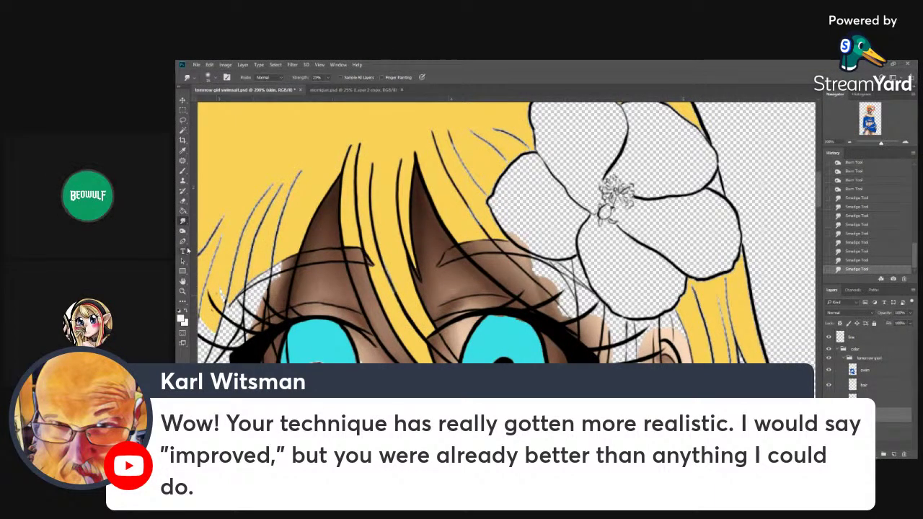
- Burn a touch of shadow between the eyes beside the nose bridge and save the document
{"action": "left_click", "coordinate": [185, 231]}
{"action": "left_click", "coordinate": [448, 392]}
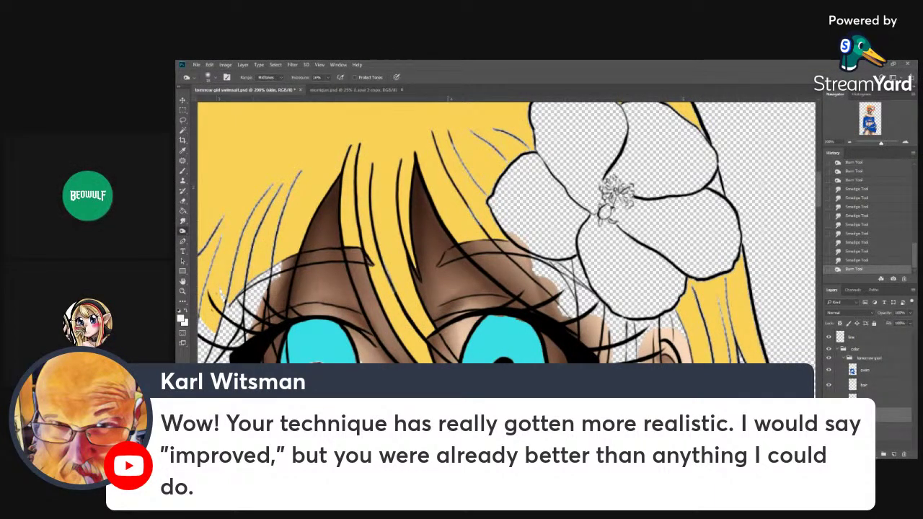
{"action": "key", "text": "ctrl+s"}
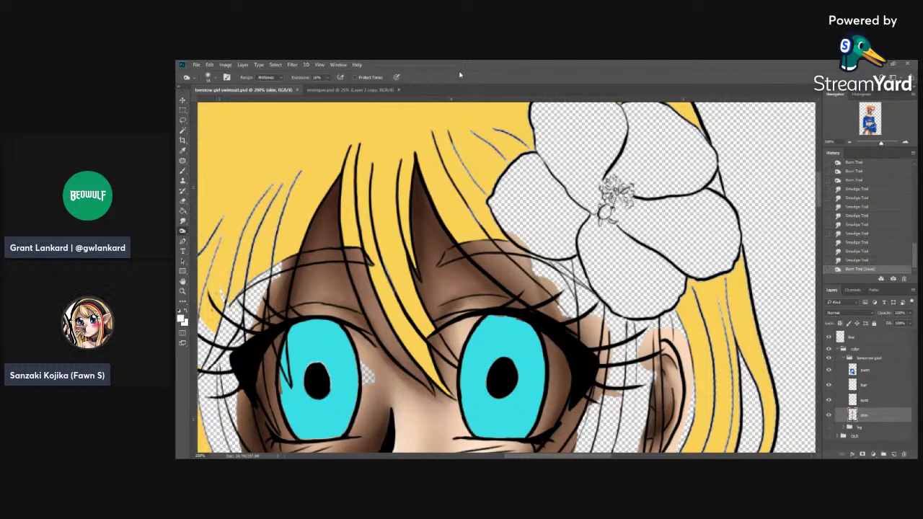
- Create a new layer named blush directly above the skin layer
{"action": "scroll", "coordinate": [525, 215], "scroll_direction": "down", "scroll_amount": 5}
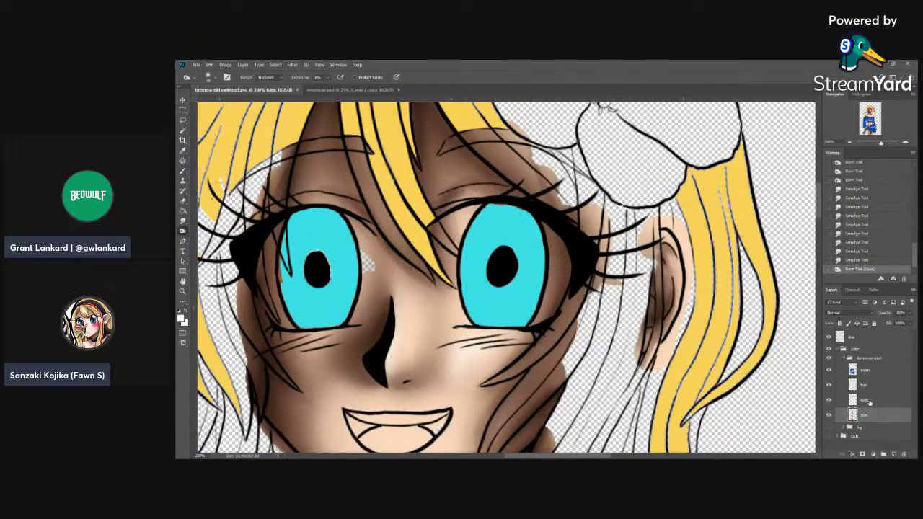
{"action": "key", "text": "ctrl+shift+n"}
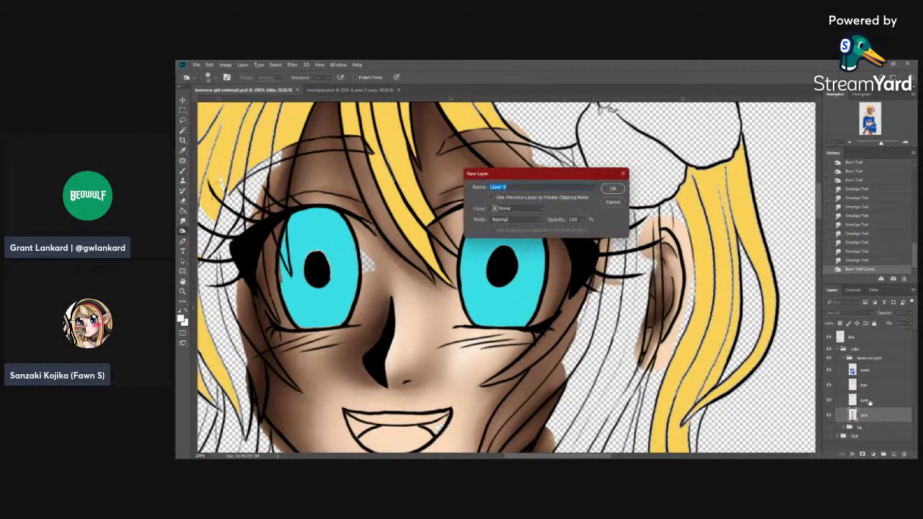
{"action": "type", "text": "lush"}
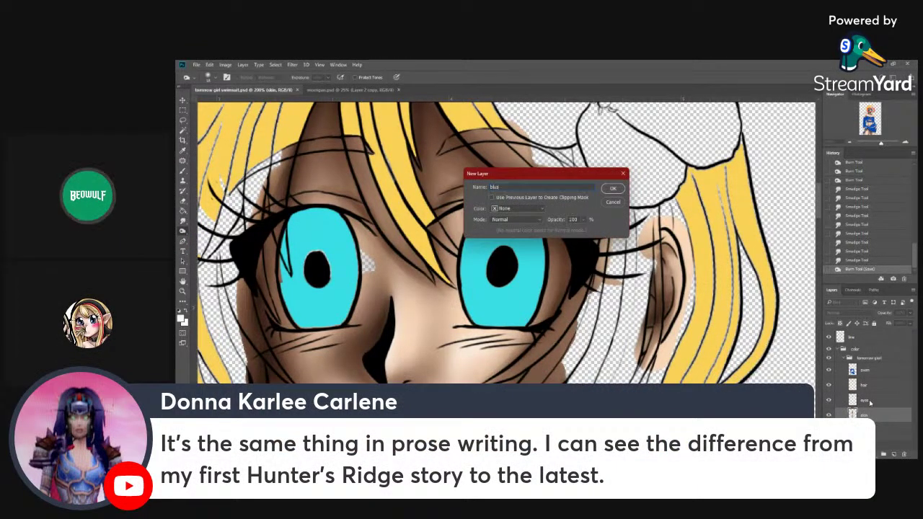
{"action": "key", "text": "Return"}
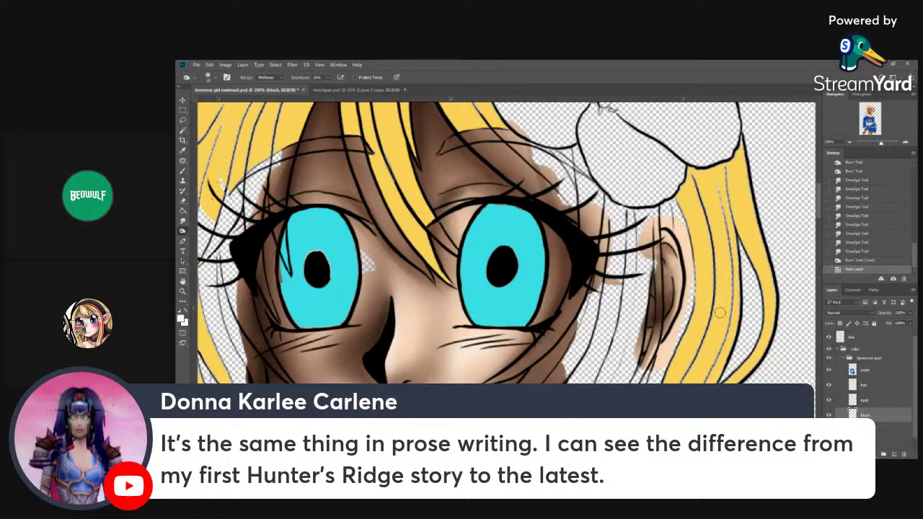
- Set the foreground colour to the bright crimson f30235
{"action": "left_click", "coordinate": [181, 317]}
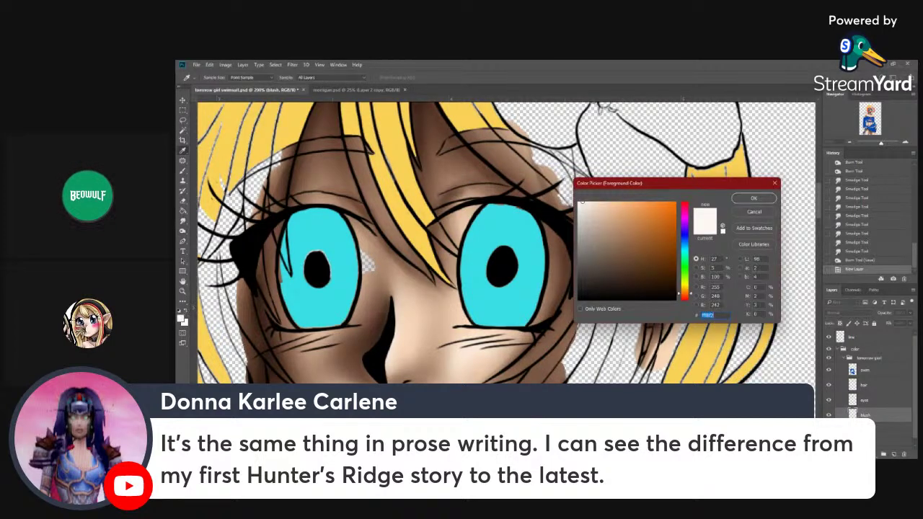
{"action": "left_click_drag", "start_coordinate": [685, 214], "coordinate": [684, 205]}
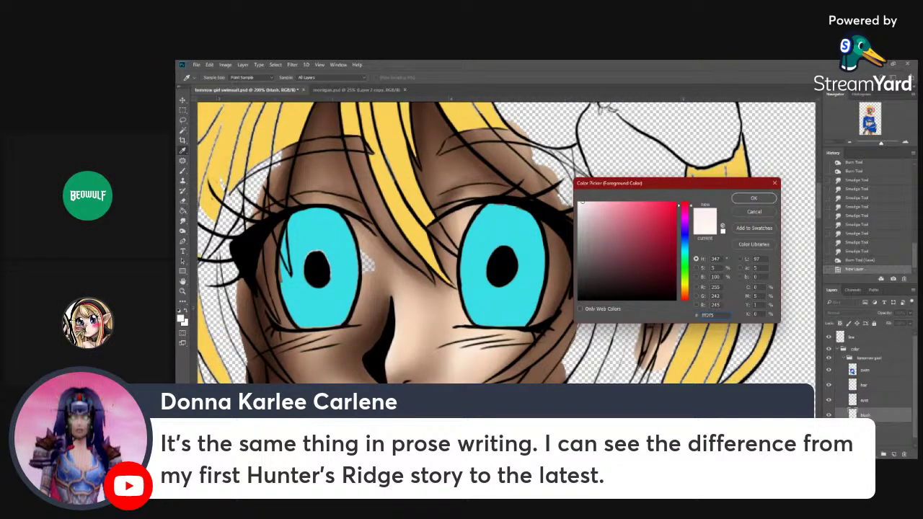
{"action": "type", "text": "f40739"}
{"action": "left_click", "coordinate": [675, 206]}
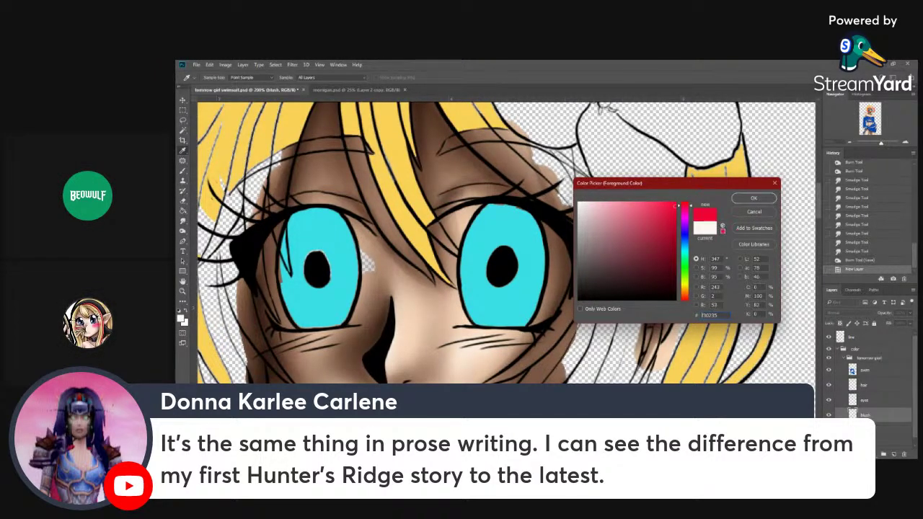
{"action": "left_click", "coordinate": [754, 199]}
- Switch to the Brush tool and enlarge its soft round tip for painting the cheeks
{"action": "left_click", "coordinate": [183, 170]}
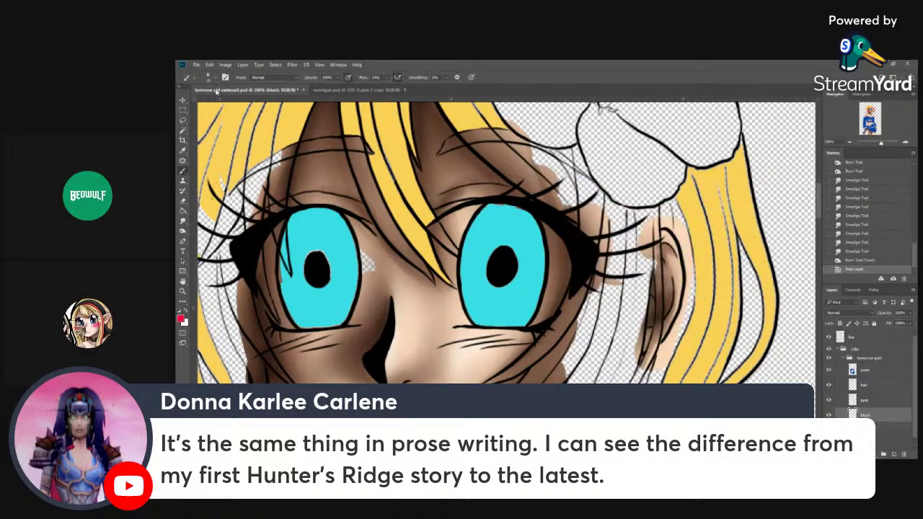
{"action": "left_click", "coordinate": [209, 78]}
{"action": "left_click_drag", "start_coordinate": [220, 102], "coordinate": [228, 102]}
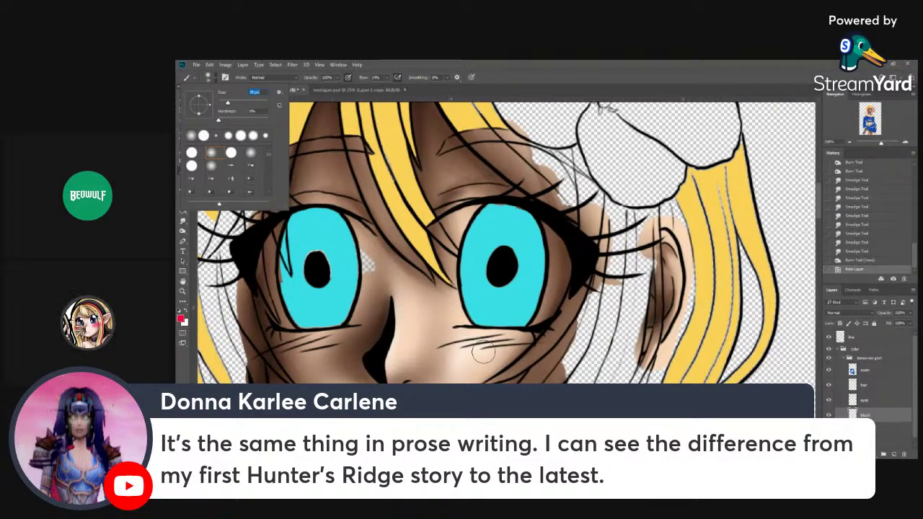
- Paint crimson blush strokes across both cheeks just below the eyes on the blush layer
{"action": "left_click_drag", "start_coordinate": [821, 211], "coordinate": [819, 216]}
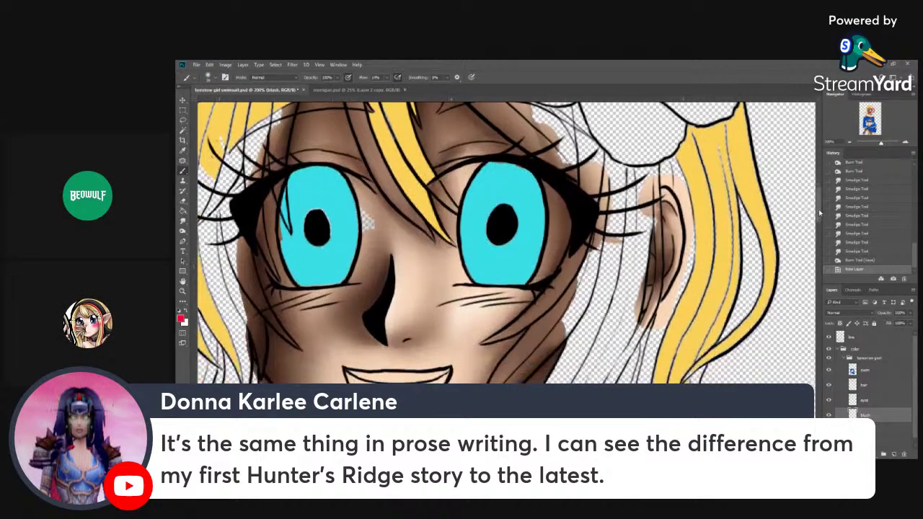
{"action": "mouse_move", "coordinate": [460, 309]}
{"action": "left_mouse_down"}
{"action": "mouse_move", "coordinate": [487, 303]}
{"action": "mouse_move", "coordinate": [449, 307]}
{"action": "mouse_move", "coordinate": [517, 294]}
{"action": "mouse_move", "coordinate": [510, 308]}
{"action": "mouse_move", "coordinate": [442, 304]}
{"action": "mouse_move", "coordinate": [518, 303]}
{"action": "left_mouse_up"}
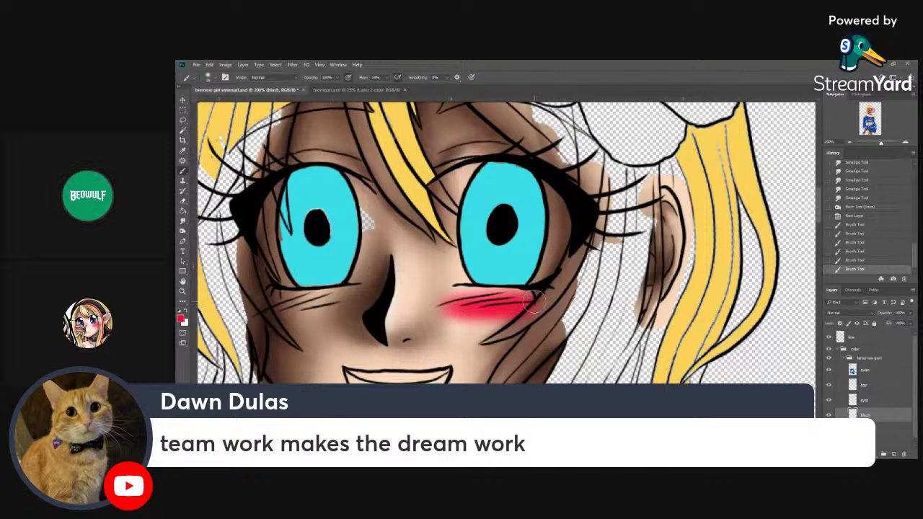
{"action": "mouse_move", "coordinate": [287, 306]}
{"action": "left_mouse_down"}
{"action": "mouse_move", "coordinate": [334, 296]}
{"action": "mouse_move", "coordinate": [315, 315]}
{"action": "mouse_move", "coordinate": [355, 296]}
{"action": "left_mouse_up"}
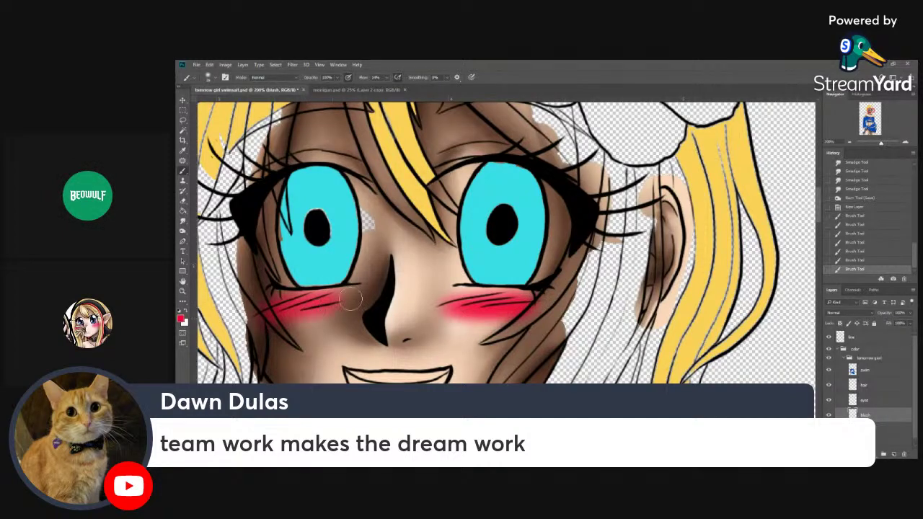
{"action": "mouse_move", "coordinate": [484, 304]}
{"action": "left_mouse_down"}
{"action": "mouse_move", "coordinate": [458, 302]}
{"action": "mouse_move", "coordinate": [540, 304]}
{"action": "left_mouse_up"}
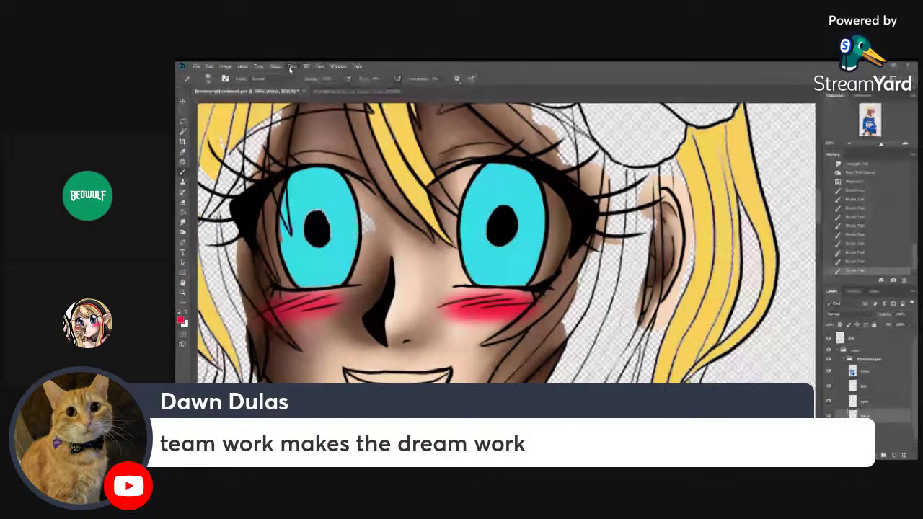
- Soften the cheek blush with a Gaussian Blur of 22.2 pixels radius
{"action": "mouse_move", "coordinate": [337, 147]}
{"action": "left_click", "coordinate": [412, 180]}
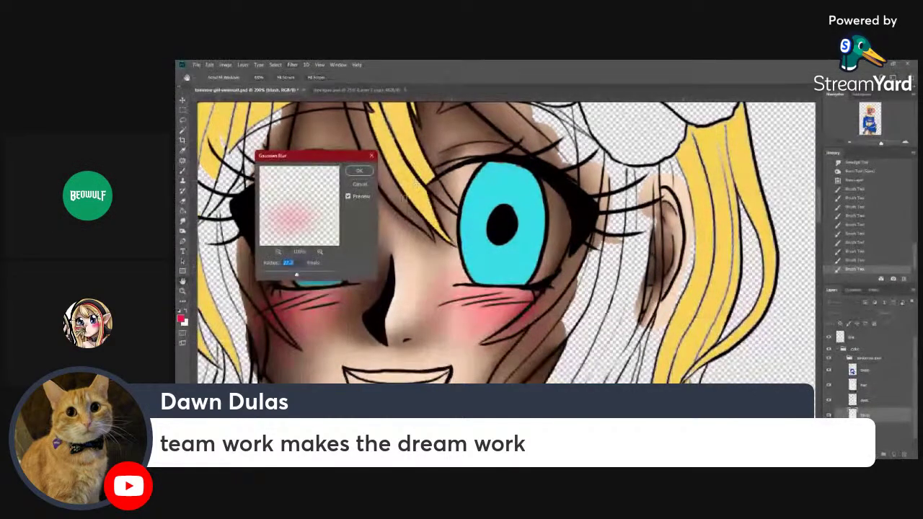
{"action": "left_click_drag", "start_coordinate": [292, 274], "coordinate": [295, 274]}
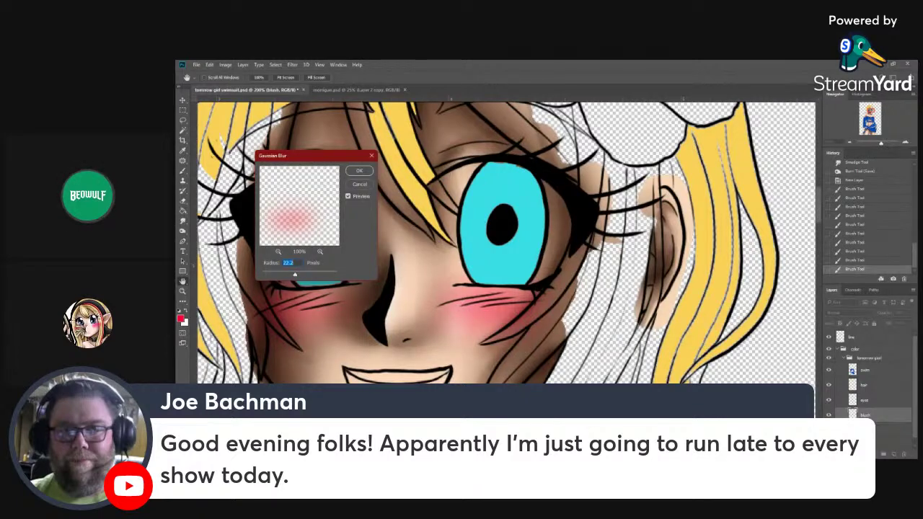
{"action": "left_click_drag", "start_coordinate": [292, 274], "coordinate": [295, 274]}
{"action": "left_click", "coordinate": [359, 170]}
{"action": "key", "text": "Return"}
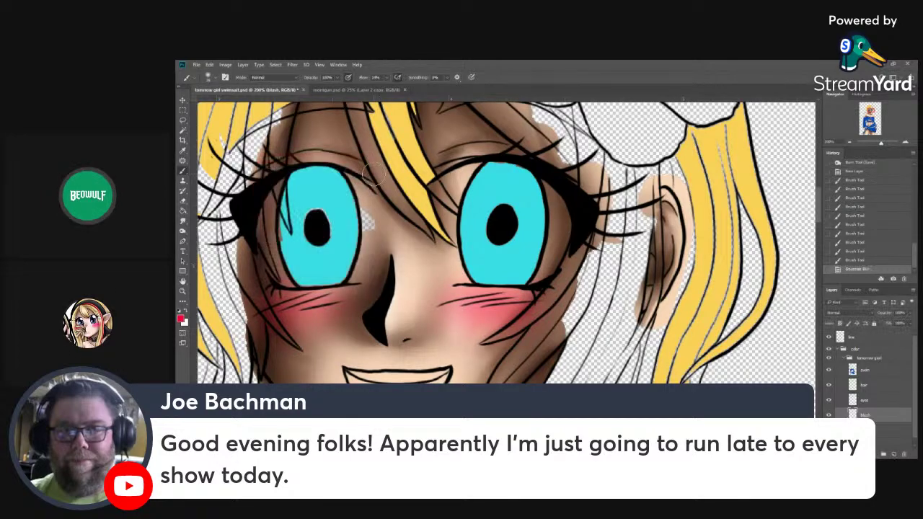
- Set the blush layer's blend mode to Multiply, slightly lower its opacity and save the document
{"action": "left_click", "coordinate": [860, 314]}
{"action": "left_click", "coordinate": [851, 342]}
{"action": "left_click", "coordinate": [910, 314]}
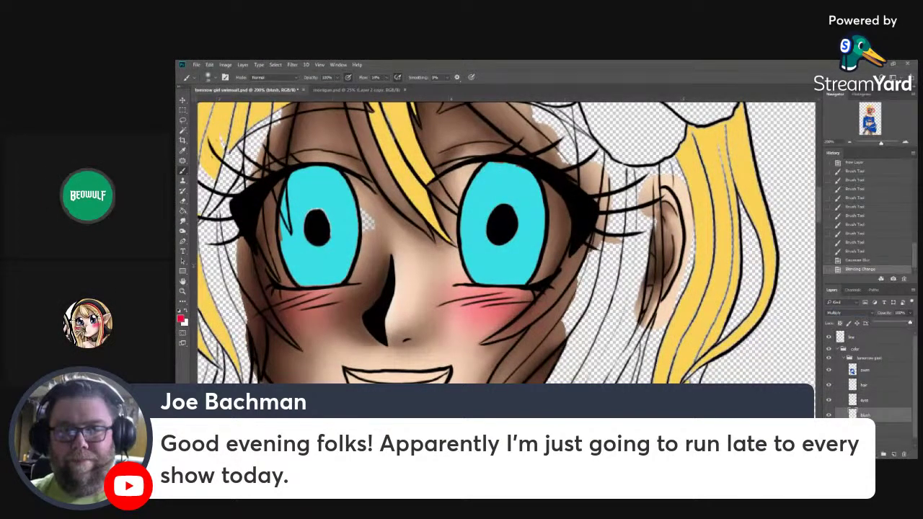
{"action": "left_click_drag", "start_coordinate": [910, 322], "coordinate": [897, 323]}
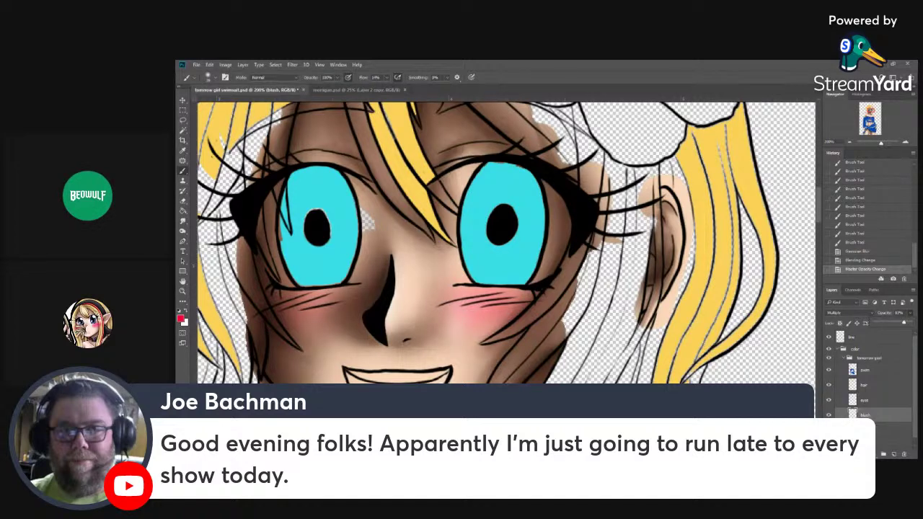
{"action": "key", "text": "ctrl+s"}
- Create a new layer named lips directly above the blush layer
{"action": "key", "text": "ctrl+shift+n"}
{"action": "key", "text": "Return"}
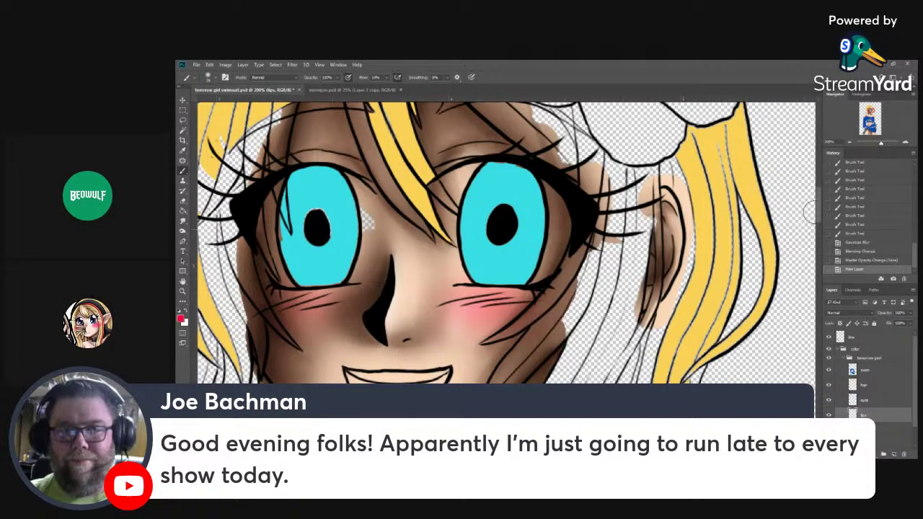
{"action": "left_click_drag", "start_coordinate": [820, 213], "coordinate": [822, 225]}
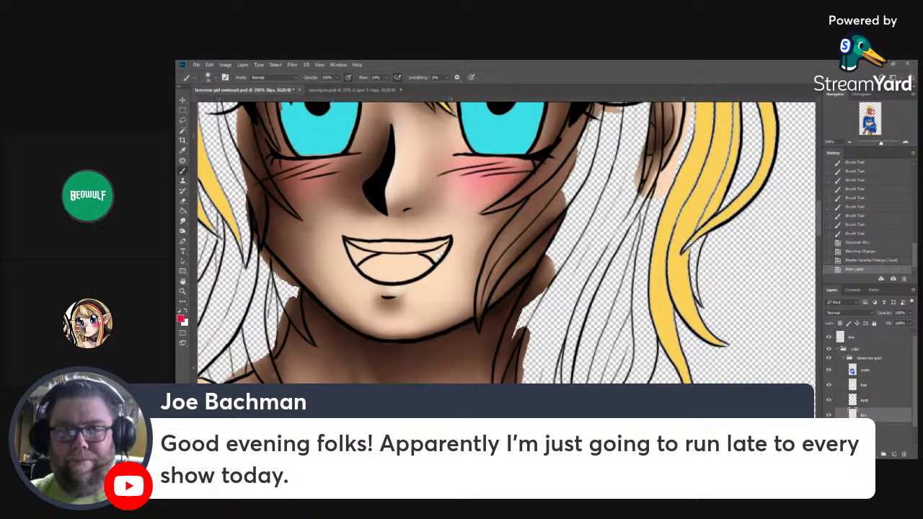
- Smudge the skin shading around the nose shadow on the skin layer
{"action": "left_click", "coordinate": [881, 449]}
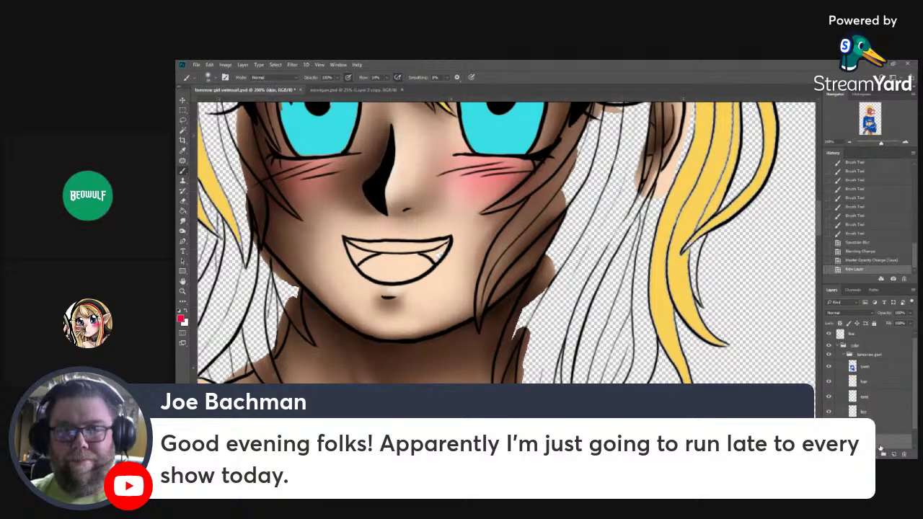
{"action": "left_click", "coordinate": [182, 222]}
{"action": "left_click_drag", "start_coordinate": [363, 199], "coordinate": [366, 193]}
{"action": "left_click_drag", "start_coordinate": [363, 195], "coordinate": [384, 212]}
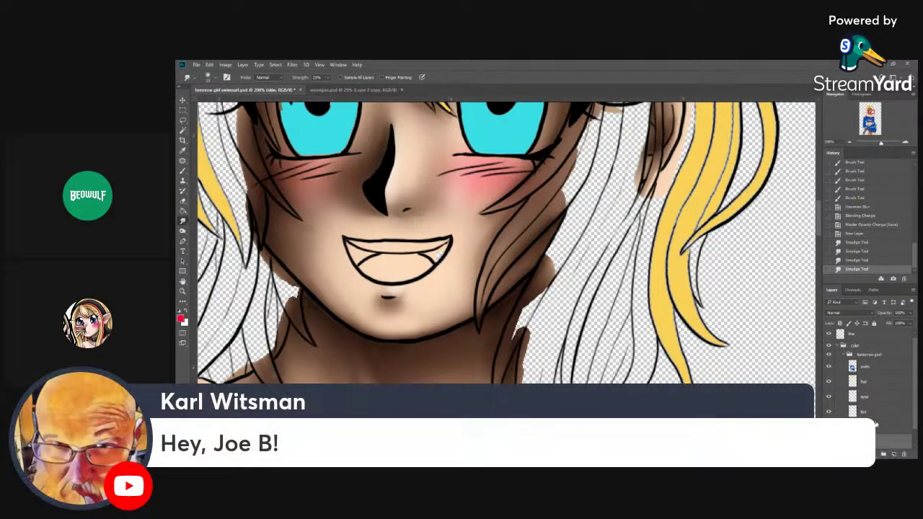
- Return to the lips layer and set the foreground colour to a dusty pink, RGB 200, 147, 159
{"action": "left_click", "coordinate": [879, 411]}
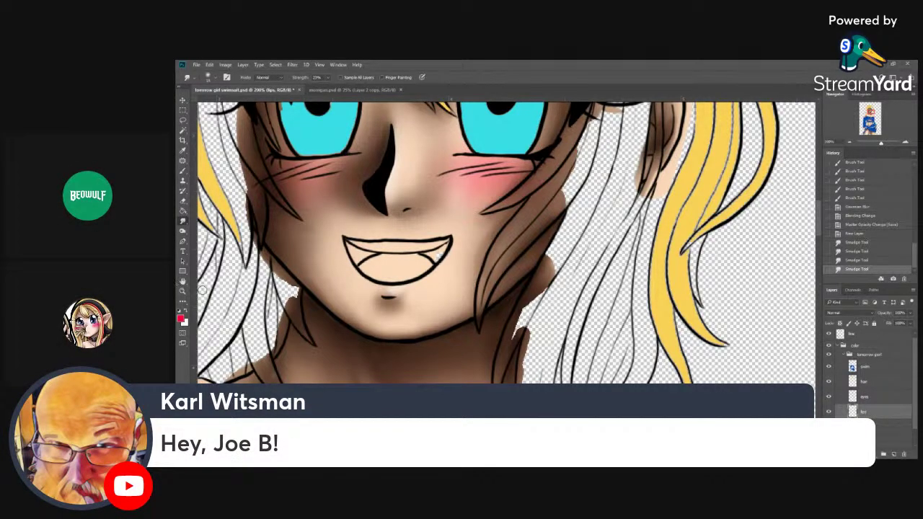
{"action": "left_click", "coordinate": [181, 318]}
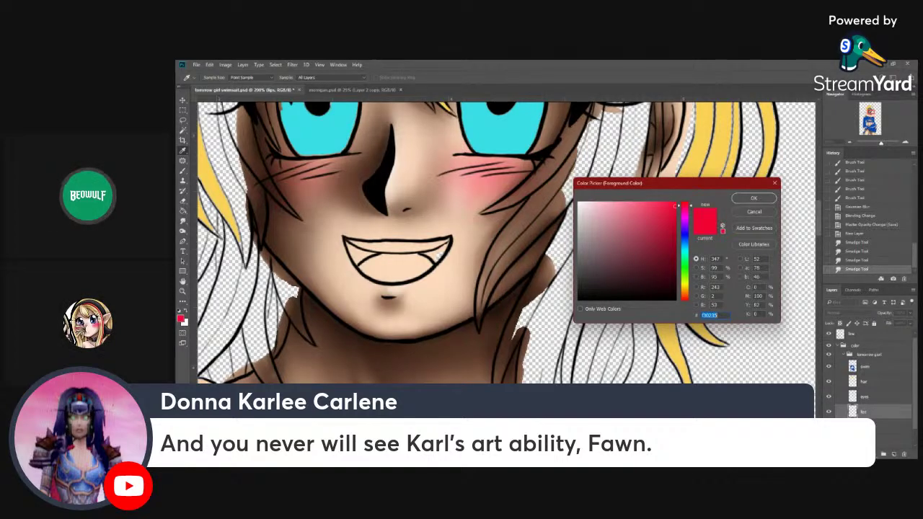
{"action": "left_click", "coordinate": [633, 215]}
{"action": "left_click", "coordinate": [603, 222]}
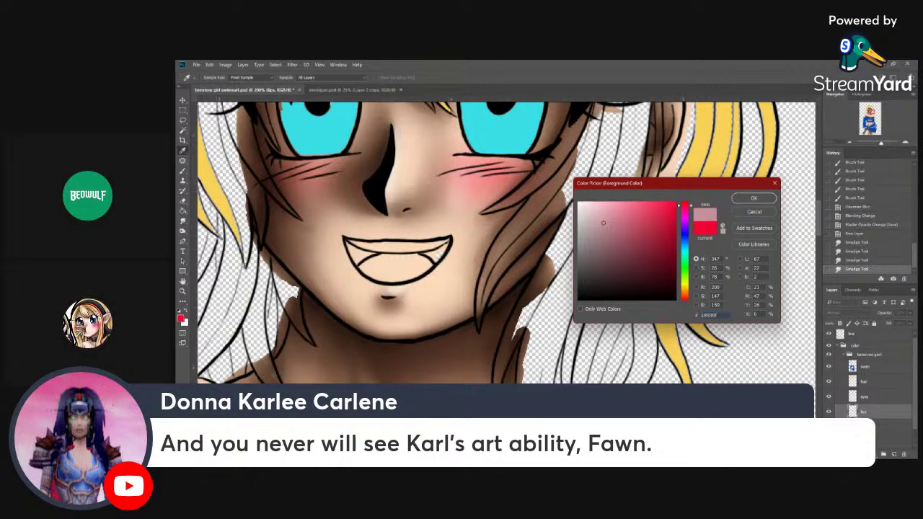
{"action": "left_click", "coordinate": [753, 197]}
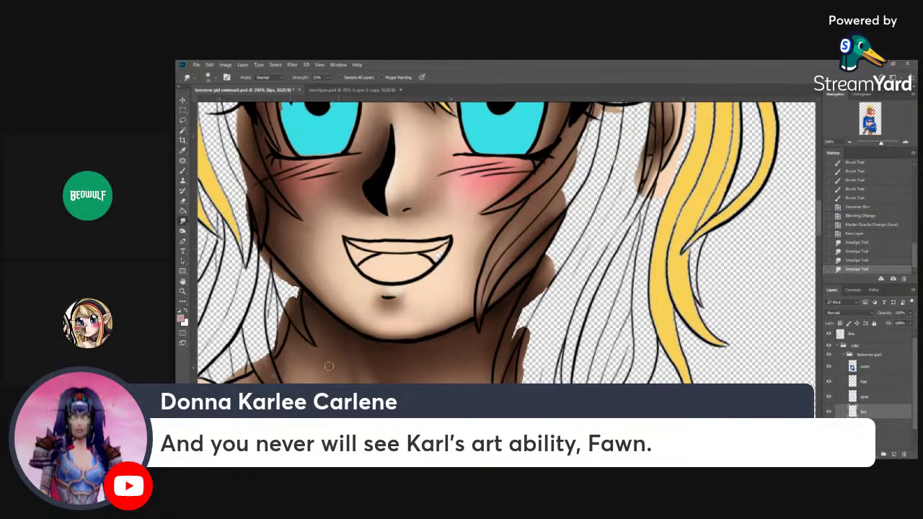
- Switch to the Brush tool, shrink its soft round tip and raise the flow for painting the lips
{"action": "left_click", "coordinate": [184, 171]}
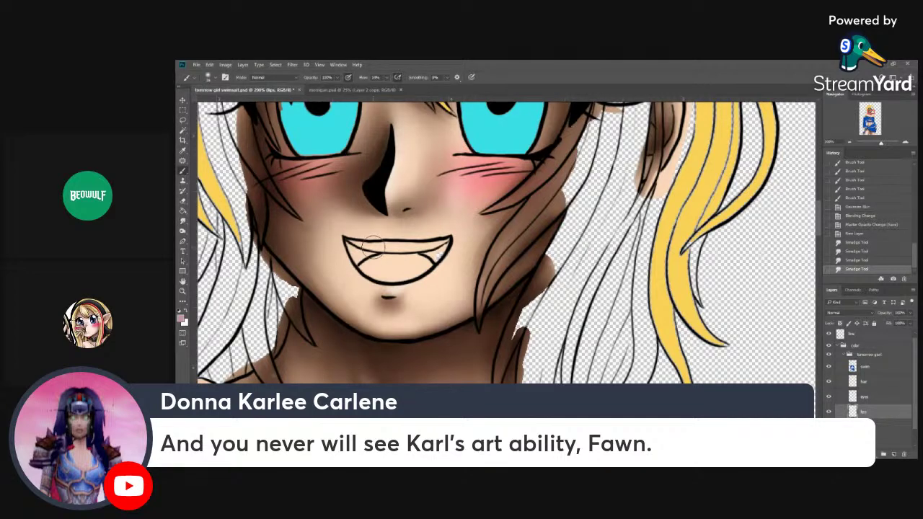
{"action": "left_click", "coordinate": [208, 77]}
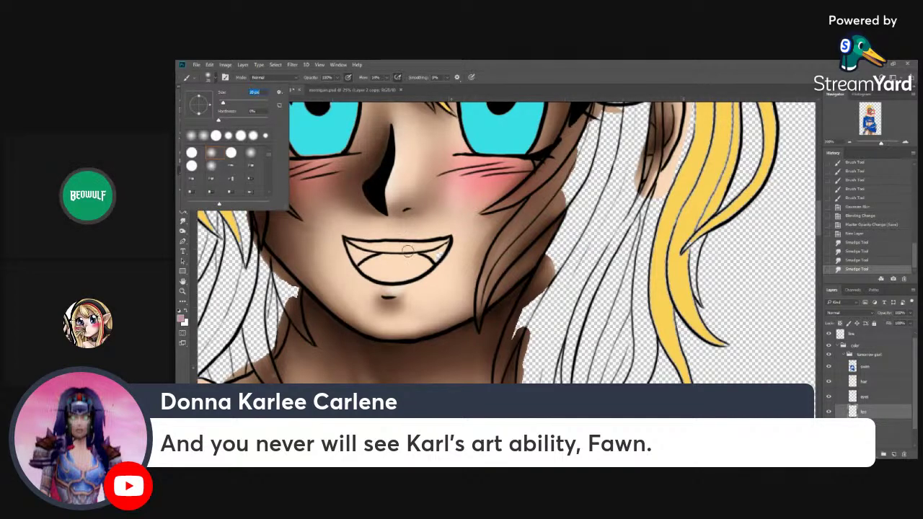
{"action": "left_click", "coordinate": [386, 78]}
{"action": "left_click_drag", "start_coordinate": [385, 87], "coordinate": [401, 87]}
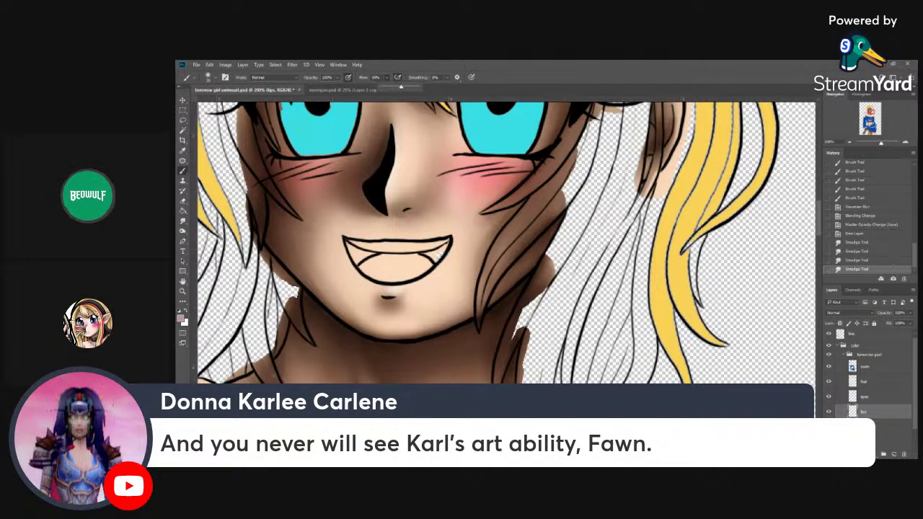
- Paint the lower lip in dusty pink along the inside and outside of the mouth's lower outline
{"action": "mouse_move", "coordinate": [359, 266]}
{"action": "left_mouse_down"}
{"action": "mouse_move", "coordinate": [399, 288]}
{"action": "mouse_move", "coordinate": [392, 289]}
{"action": "mouse_move", "coordinate": [402, 272]}
{"action": "mouse_move", "coordinate": [413, 281]}
{"action": "mouse_move", "coordinate": [430, 262]}
{"action": "mouse_move", "coordinate": [401, 284]}
{"action": "mouse_move", "coordinate": [415, 270]}
{"action": "mouse_move", "coordinate": [429, 271]}
{"action": "mouse_move", "coordinate": [409, 285]}
{"action": "mouse_move", "coordinate": [439, 251]}
{"action": "left_mouse_up"}
{"action": "left_click_drag", "start_coordinate": [439, 251], "coordinate": [398, 286]}
{"action": "mouse_move", "coordinate": [370, 250]}
{"action": "left_mouse_down"}
{"action": "mouse_move", "coordinate": [356, 254]}
{"action": "mouse_move", "coordinate": [380, 280]}
{"action": "left_mouse_up"}
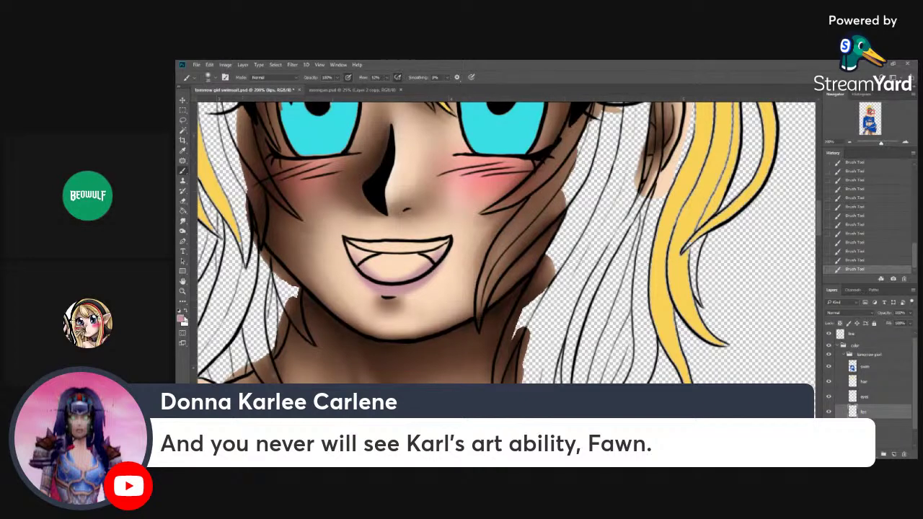
- Lighten the foreground colour to RGB 224, 177, 187 and add a lighter tone to the lower lip with a smaller soft brush
{"action": "left_click", "coordinate": [181, 316]}
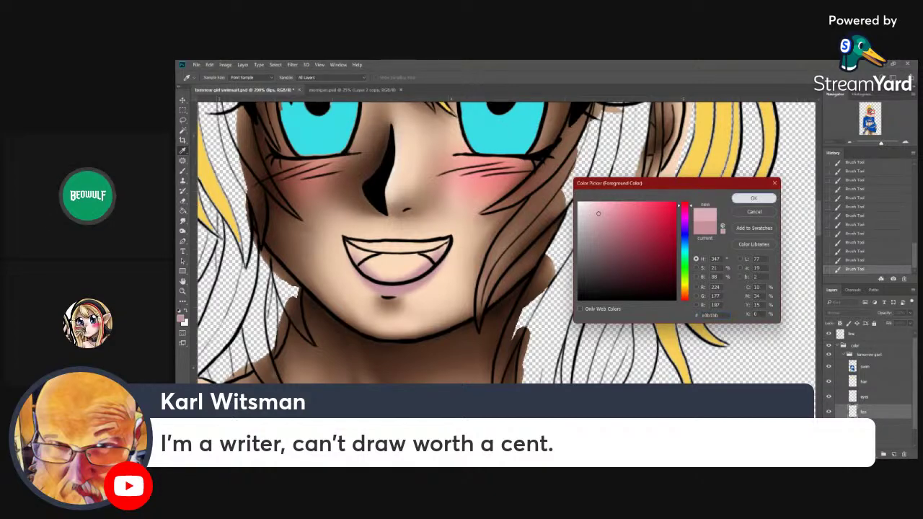
{"action": "left_click", "coordinate": [754, 198]}
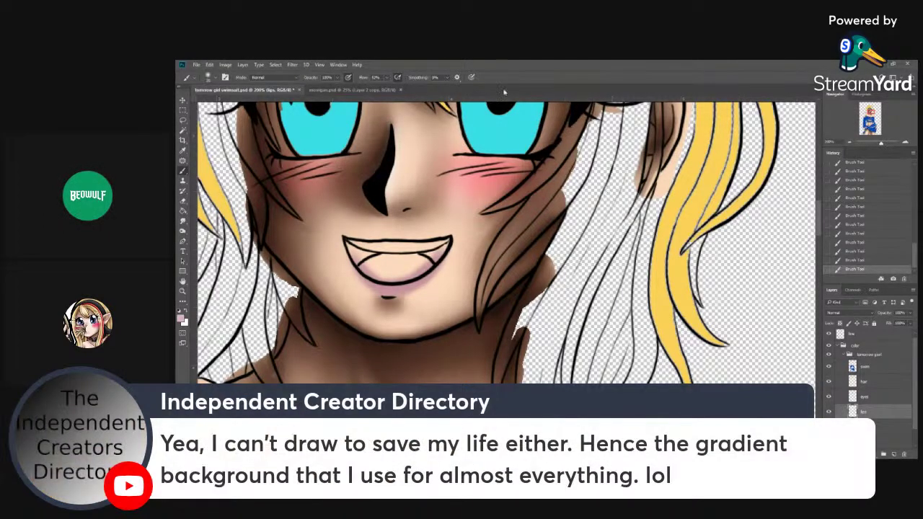
{"action": "left_click", "coordinate": [208, 77]}
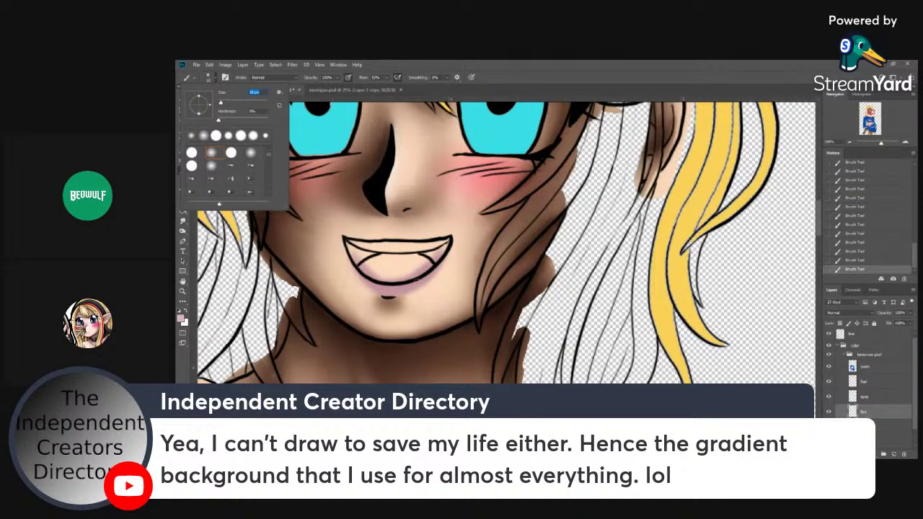
{"action": "left_click", "coordinate": [403, 287]}
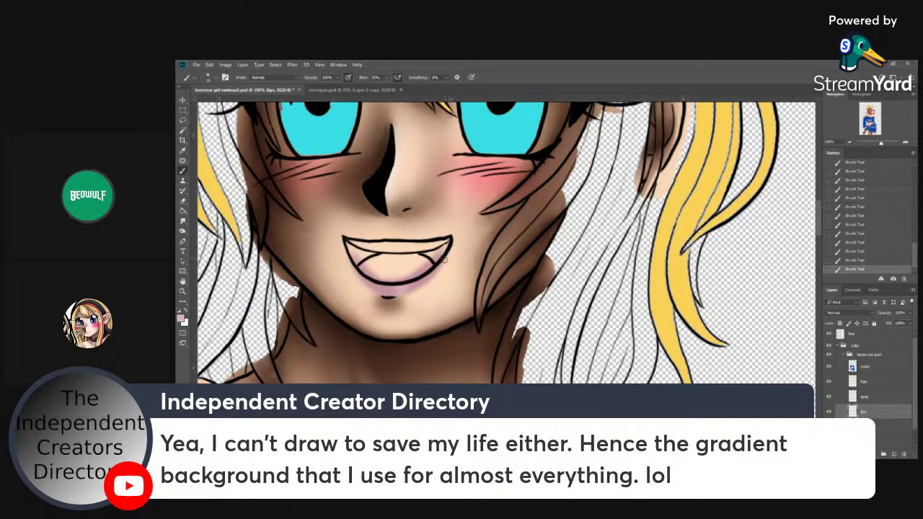
- Set the foreground colour to a very pale pink and adjust the brush size for the lower lip highlight
{"action": "left_click", "coordinate": [181, 318]}
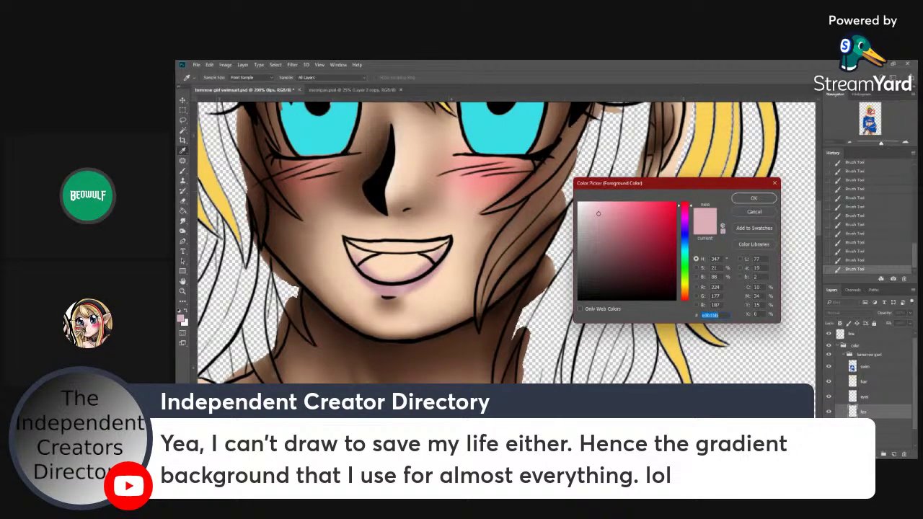
{"action": "left_click", "coordinate": [590, 206]}
{"action": "left_click", "coordinate": [753, 198]}
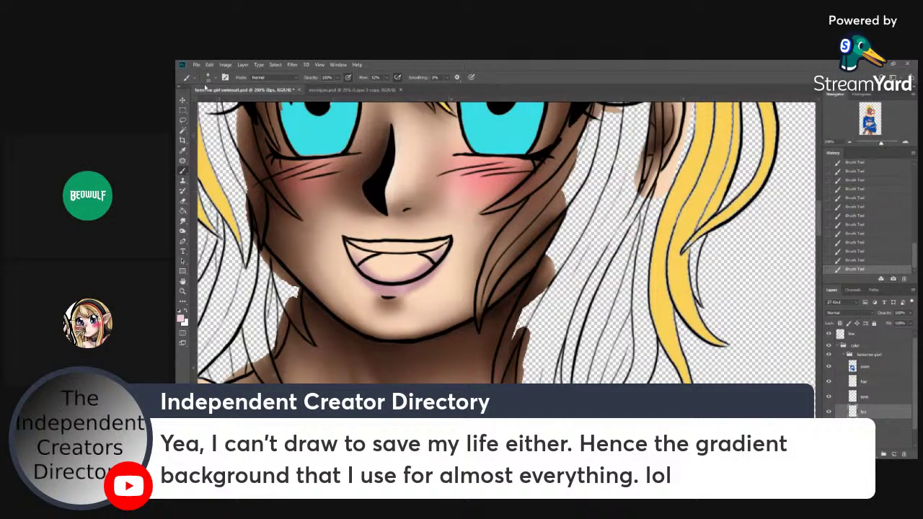
{"action": "left_click", "coordinate": [207, 77]}
{"action": "left_click", "coordinate": [220, 103]}
- Blend the highlight on the lower lip with short Smudge strokes, using a smaller soft tip
{"action": "left_click", "coordinate": [183, 220]}
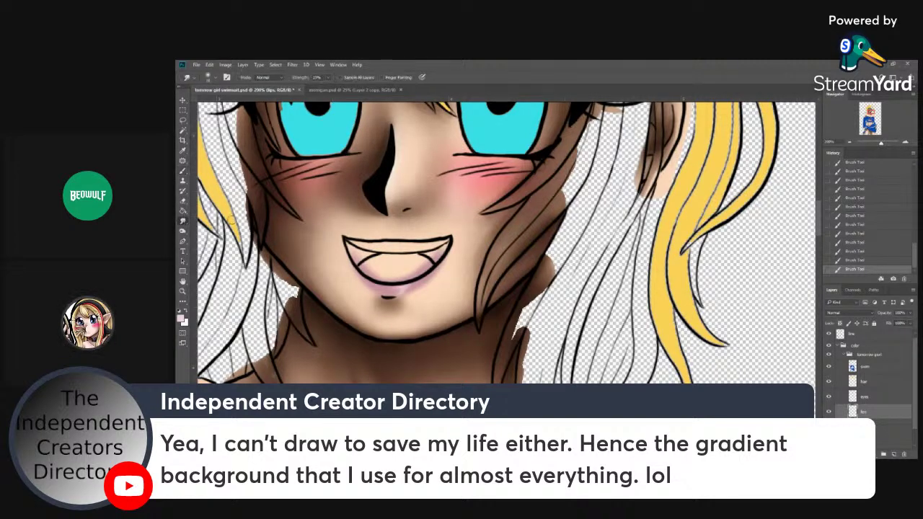
{"action": "left_click", "coordinate": [209, 79]}
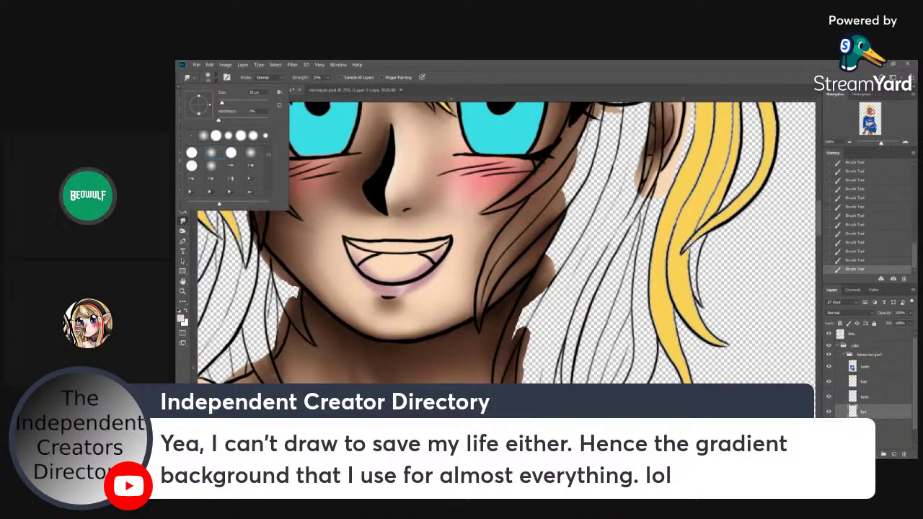
{"action": "left_click", "coordinate": [414, 284]}
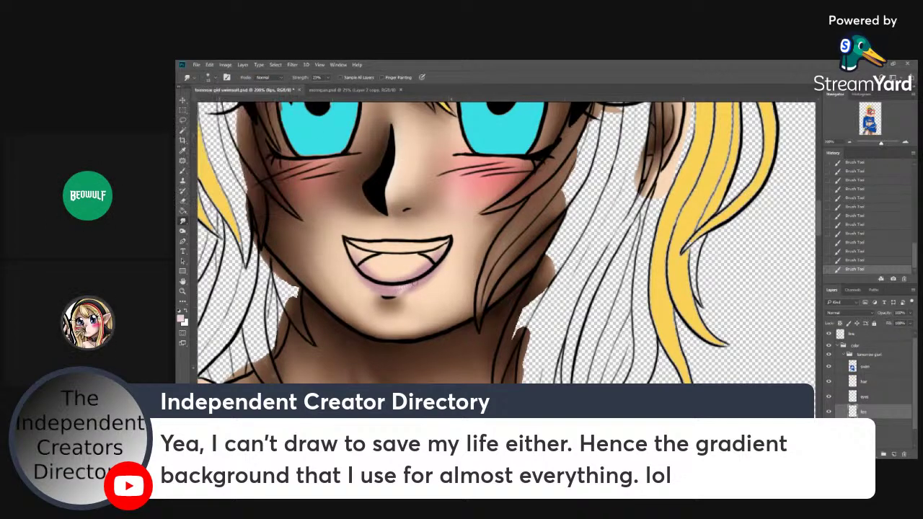
{"action": "left_click_drag", "start_coordinate": [395, 288], "coordinate": [405, 287]}
{"action": "left_click_drag", "start_coordinate": [398, 290], "coordinate": [407, 287]}
{"action": "left_click_drag", "start_coordinate": [400, 292], "coordinate": [408, 288]}
{"action": "left_click_drag", "start_coordinate": [401, 291], "coordinate": [407, 289]}
{"action": "left_click_drag", "start_coordinate": [406, 288], "coordinate": [404, 293]}
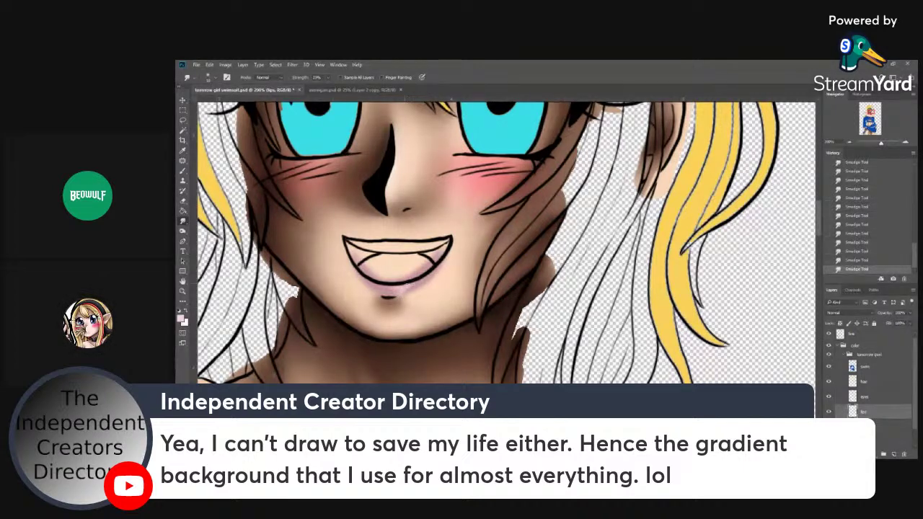
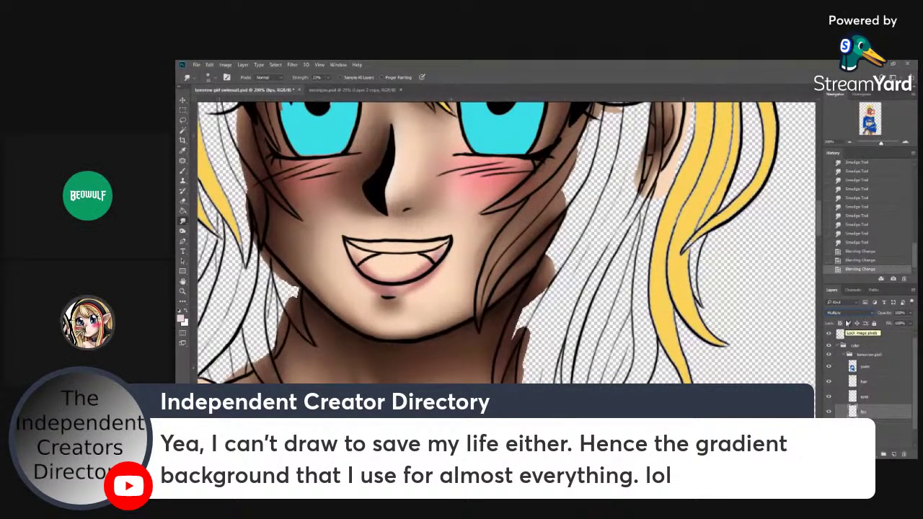
- Try successive blend modes on the lips layer, from Multiply through Linear Burn and Overlay to Subtract
{"action": "key", "text": "Down"}
{"action": "key", "text": "Down"}
{"action": "key", "text": "Down"}
{"action": "key", "text": "Down"}
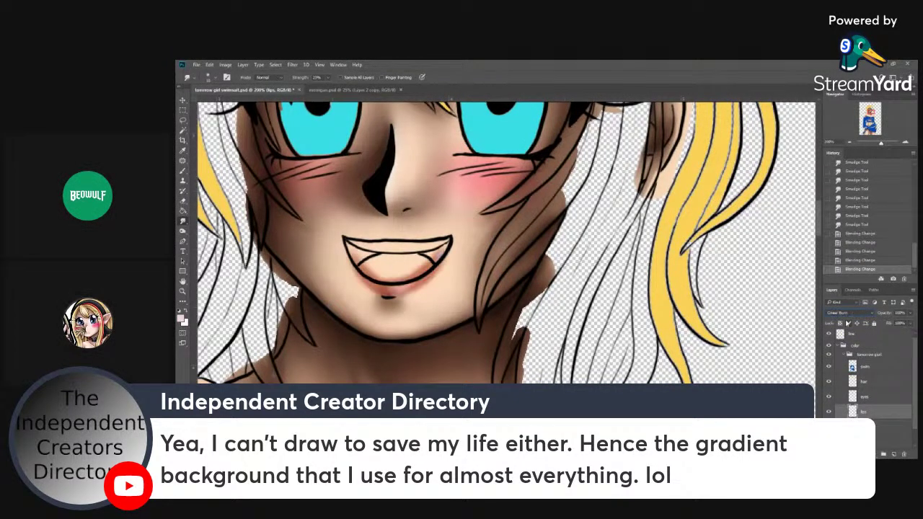
{"action": "key", "text": "Down"}
{"action": "key", "text": "Down"}
{"action": "key", "text": "Down"}
{"action": "key", "text": "Down"}
{"action": "key", "text": "Down"}
{"action": "key", "text": "Down"}
{"action": "key", "text": "Down"}
{"action": "key", "text": "Down"}
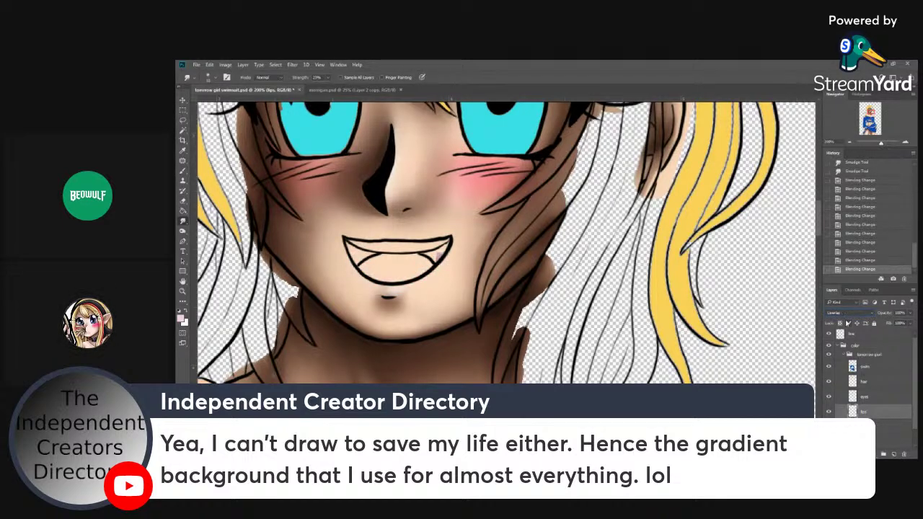
{"action": "scroll", "coordinate": [847, 312], "scroll_direction": "down", "scroll_amount": 2}
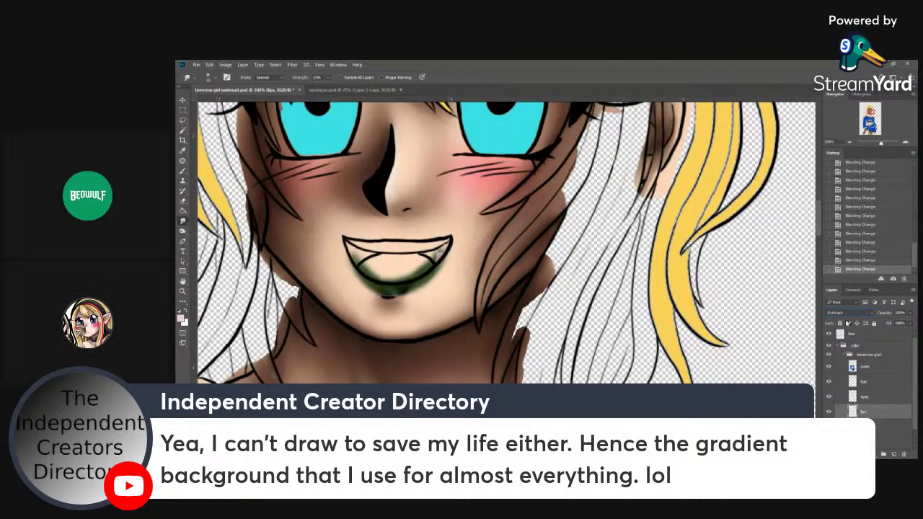
- Try several blend modes on the lips layer, settle on Multiply at about 72% opacity, and save the file
{"action": "scroll", "coordinate": [847, 312], "scroll_direction": "down", "scroll_amount": 1}
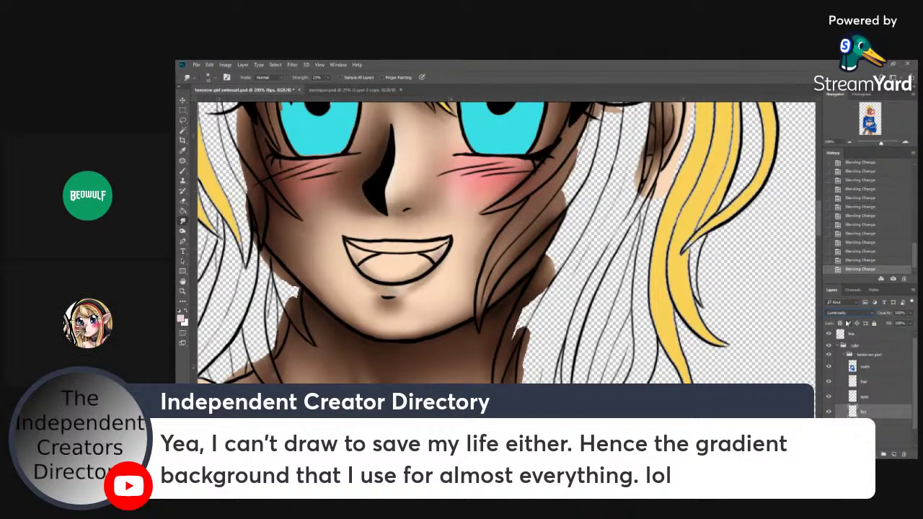
{"action": "scroll", "coordinate": [847, 322], "scroll_direction": "up", "scroll_amount": 8}
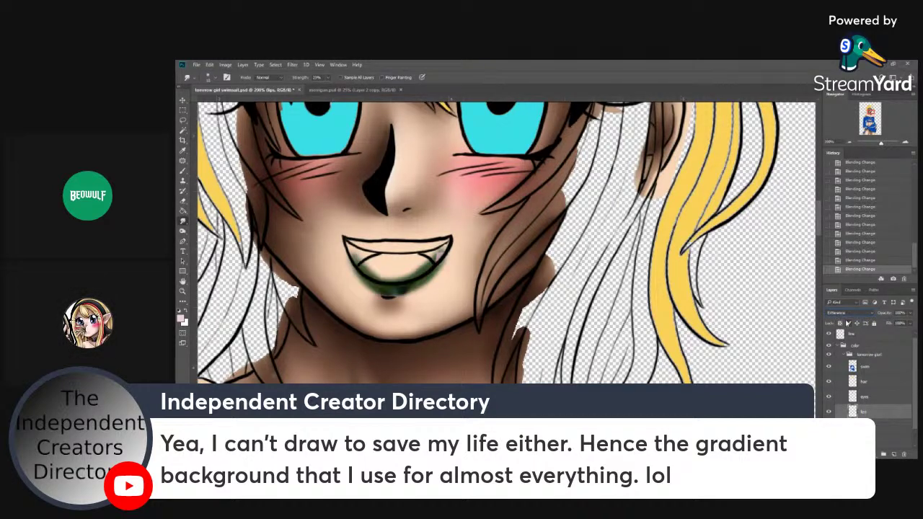
{"action": "scroll", "coordinate": [847, 322], "scroll_direction": "up", "scroll_amount": 6}
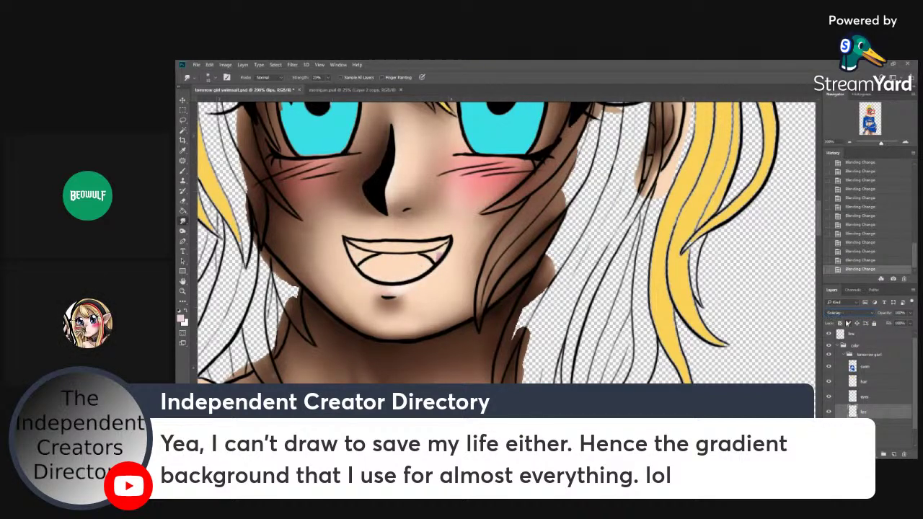
{"action": "scroll", "coordinate": [847, 312], "scroll_direction": "up", "scroll_amount": 4}
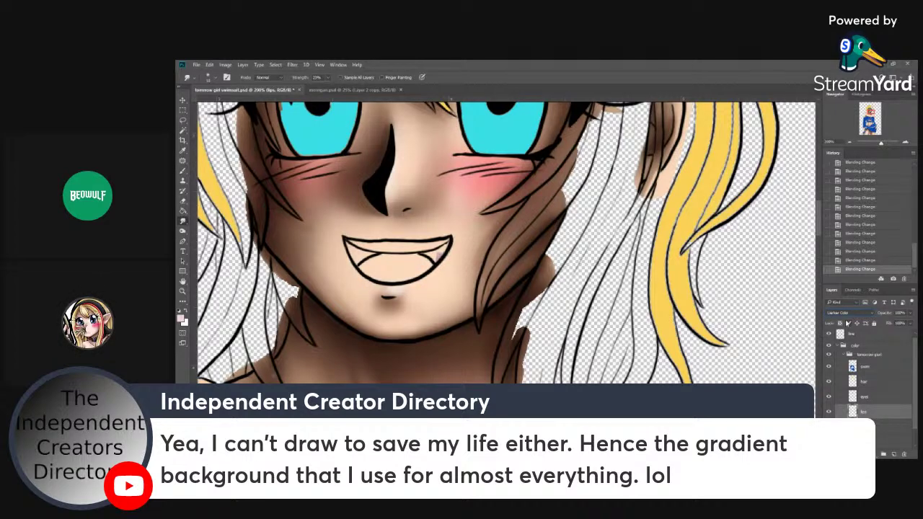
{"action": "scroll", "coordinate": [847, 312], "scroll_direction": "up", "scroll_amount": 5}
{"action": "scroll", "coordinate": [847, 312], "scroll_direction": "up", "scroll_amount": 3}
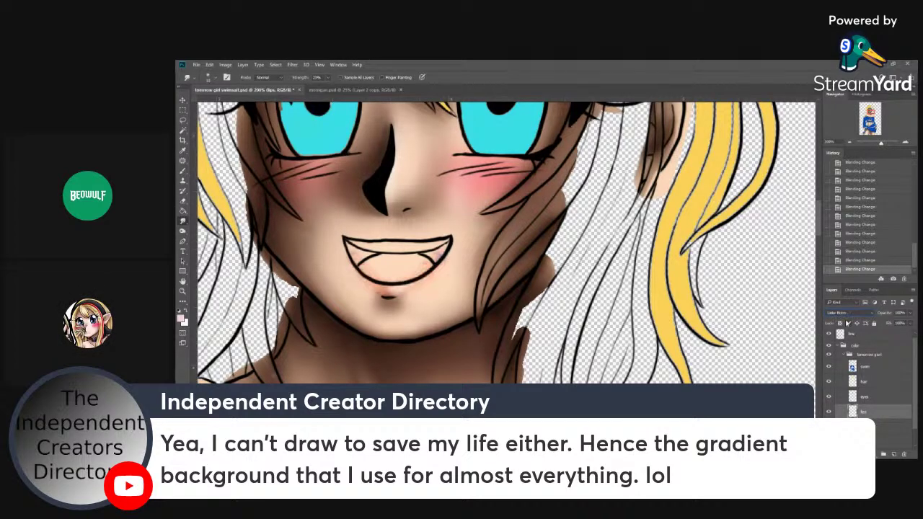
{"action": "scroll", "coordinate": [847, 312], "scroll_direction": "up", "scroll_amount": 1}
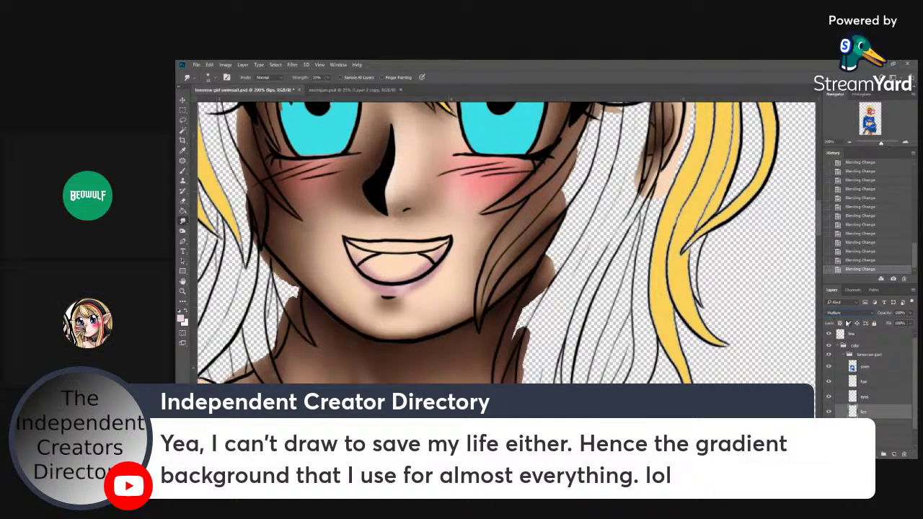
{"action": "scroll", "coordinate": [847, 312], "scroll_direction": "down", "scroll_amount": 1}
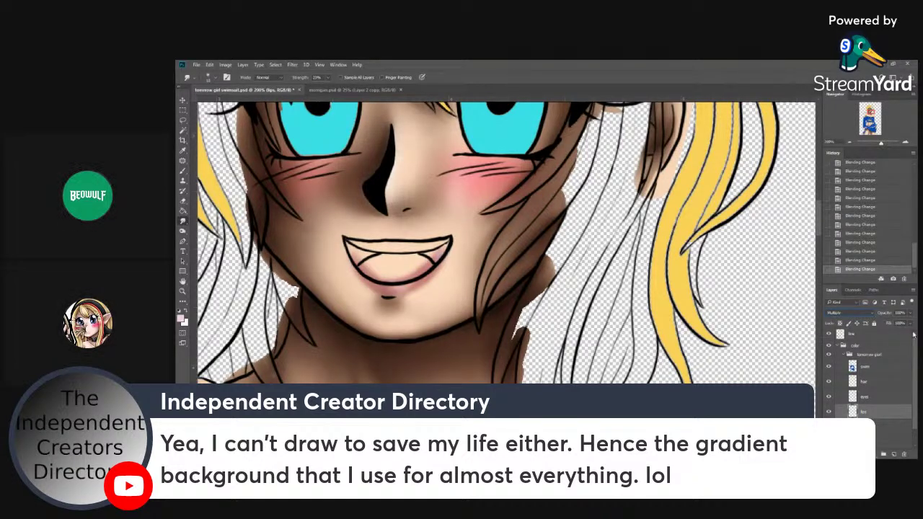
{"action": "left_click_drag", "start_coordinate": [910, 322], "coordinate": [896, 322]}
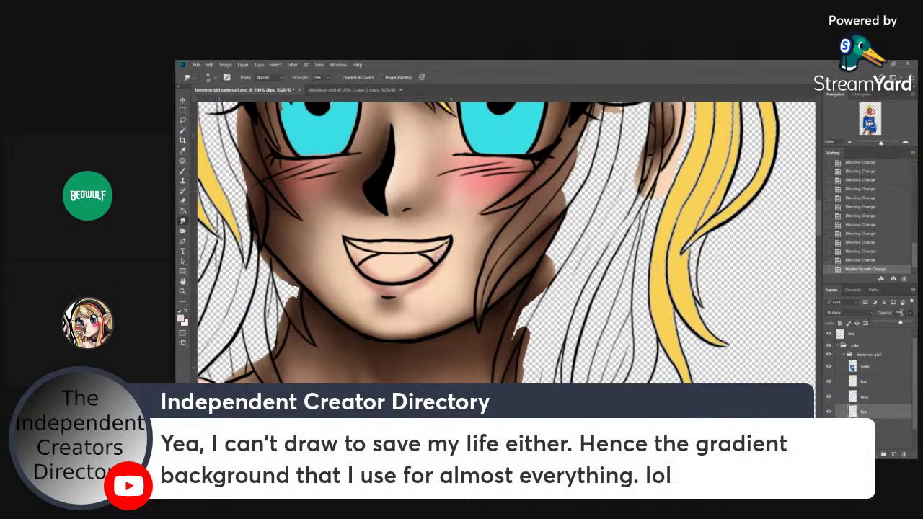
{"action": "key", "text": "ctrl+s"}
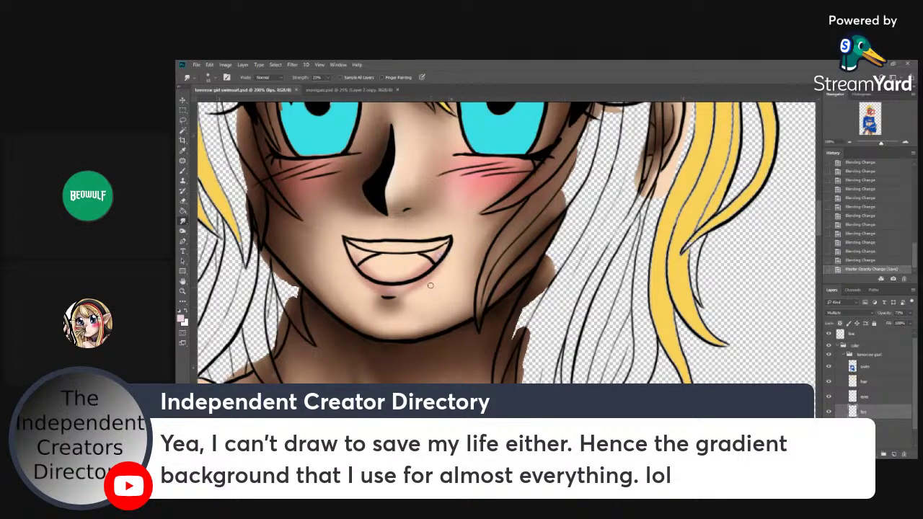
- Add a new layer named mouth directly above the lips layer
{"action": "left_click", "coordinate": [856, 373]}
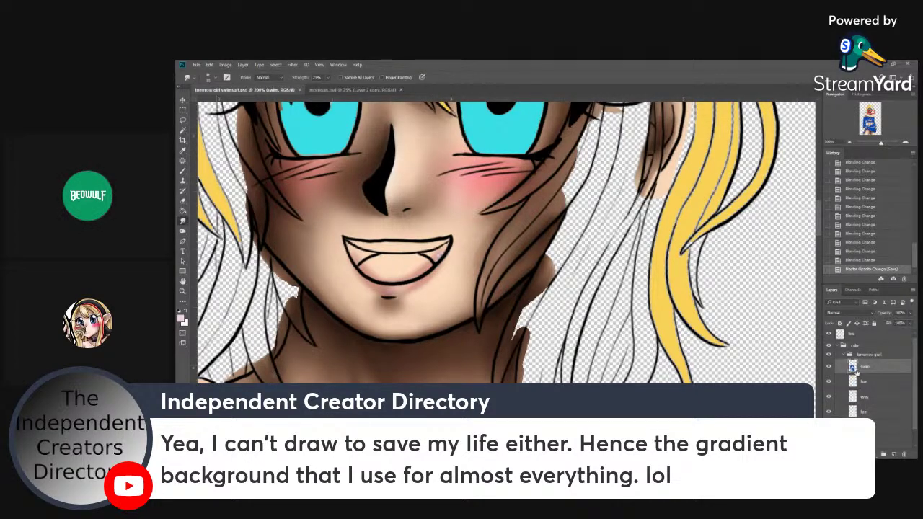
{"action": "left_click", "coordinate": [860, 412]}
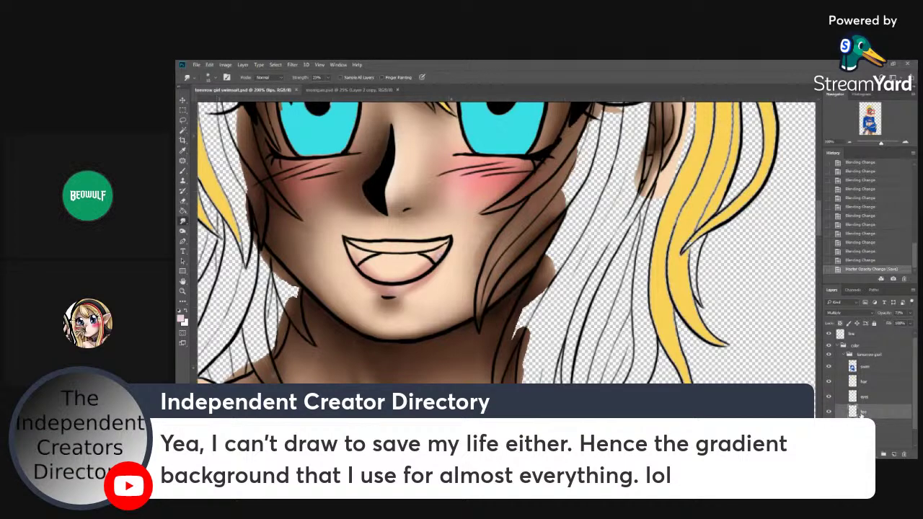
{"action": "key", "text": "ctrl+shift+n"}
{"action": "key", "text": "Return"}
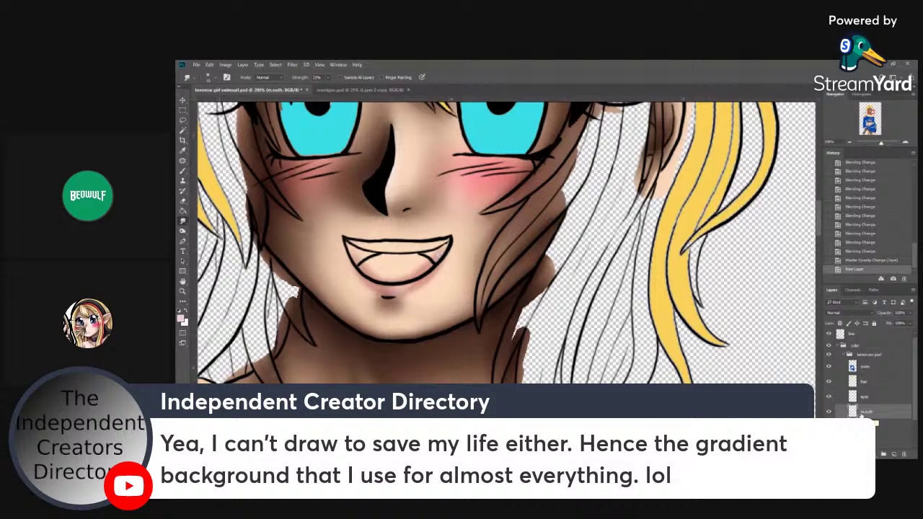
- Paint both dark corners inside the open mouth with a small hard brush in dark red (H 0, S 94, B 43)
{"action": "left_click", "coordinate": [182, 317]}
{"action": "left_click", "coordinate": [670, 256]}
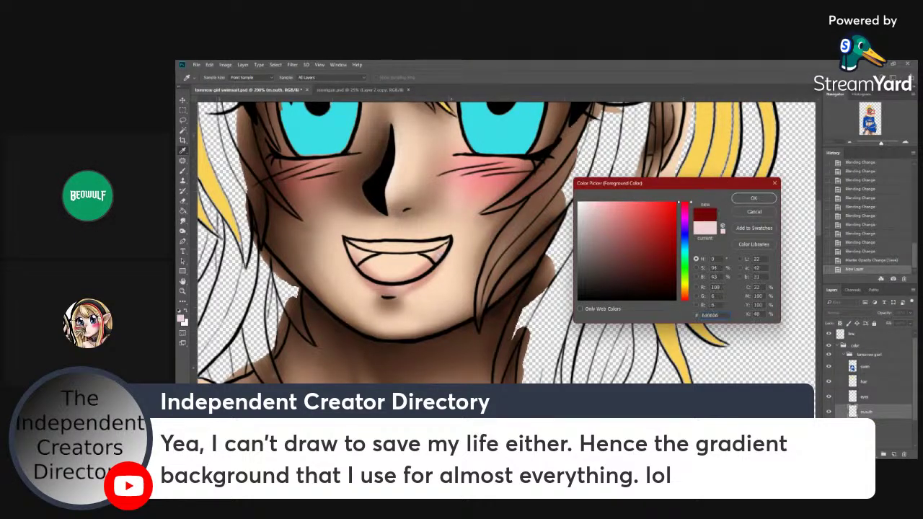
{"action": "left_click", "coordinate": [744, 197]}
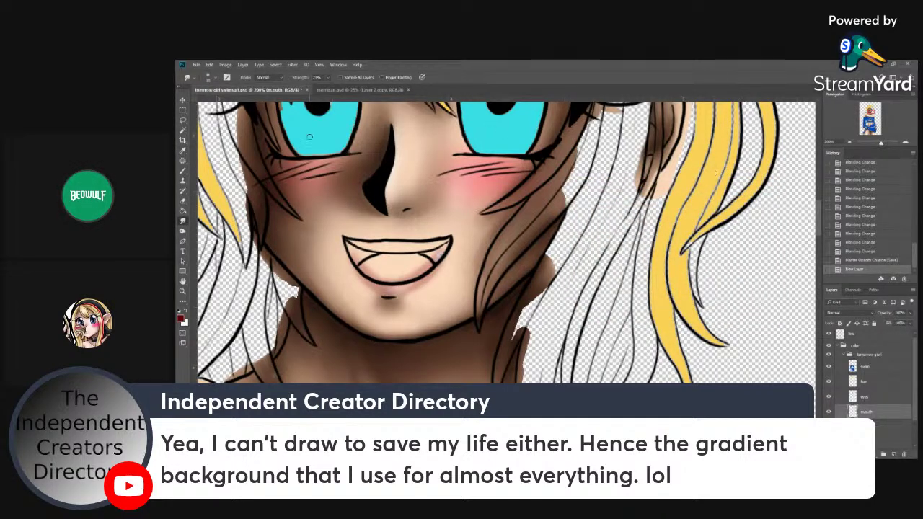
{"action": "left_click", "coordinate": [182, 170]}
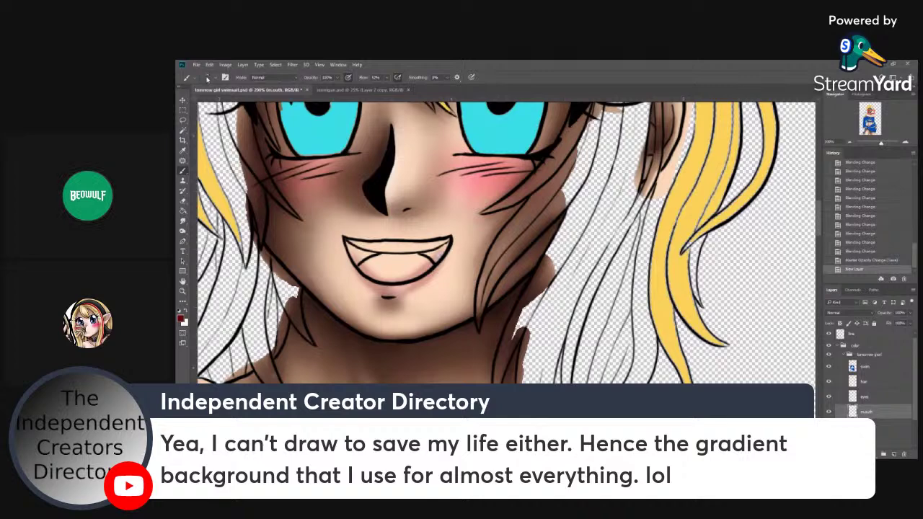
{"action": "left_click", "coordinate": [207, 78]}
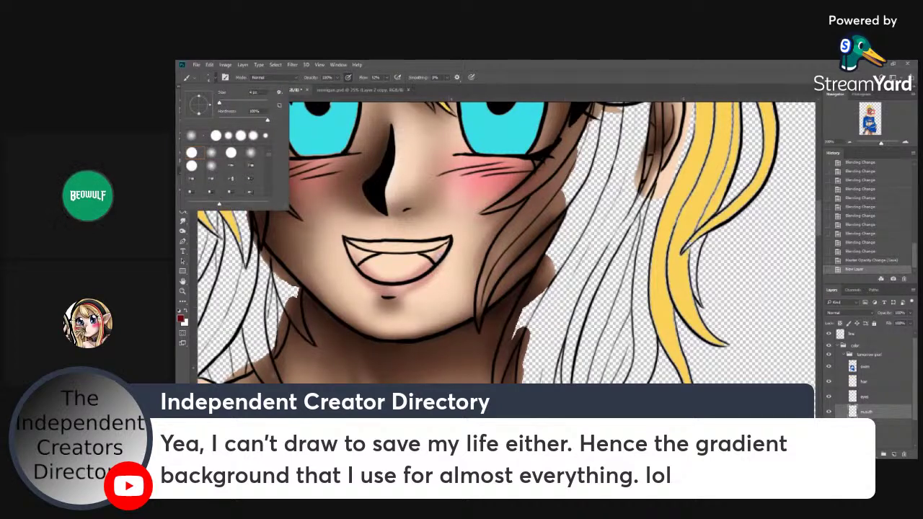
{"action": "left_click", "coordinate": [352, 248]}
{"action": "mouse_move", "coordinate": [349, 247]}
{"action": "left_mouse_down"}
{"action": "mouse_move", "coordinate": [356, 264]}
{"action": "mouse_move", "coordinate": [360, 249]}
{"action": "mouse_move", "coordinate": [358, 259]}
{"action": "mouse_move", "coordinate": [379, 253]}
{"action": "left_mouse_up"}
{"action": "mouse_move", "coordinate": [445, 243]}
{"action": "left_mouse_down"}
{"action": "mouse_move", "coordinate": [441, 255]}
{"action": "mouse_move", "coordinate": [431, 250]}
{"action": "left_mouse_up"}
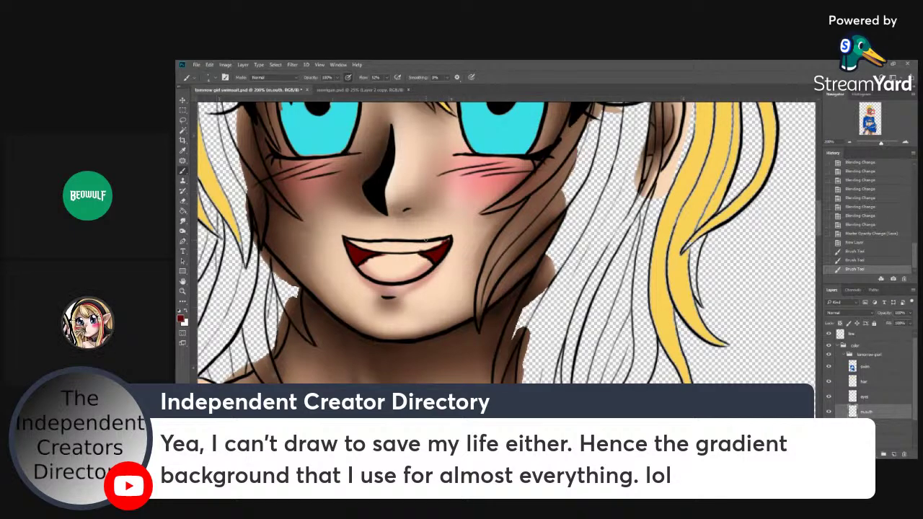
{"action": "left_click", "coordinate": [426, 240]}
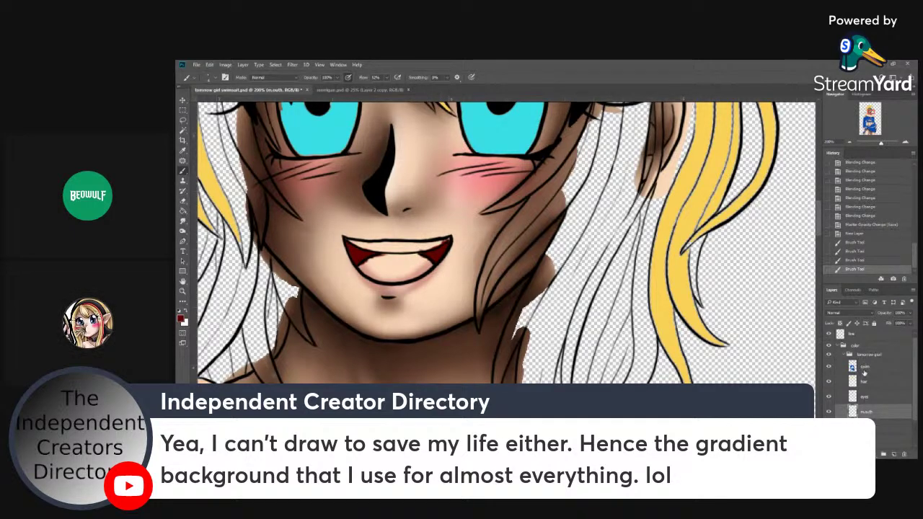
- Smudge the shading on the skin layer beside the viewer's-right corner of the mouth and save the file
{"action": "left_click_drag", "start_coordinate": [911, 414], "coordinate": [911, 429]}
{"action": "left_click", "coordinate": [887, 434]}
{"action": "left_click", "coordinate": [183, 221]}
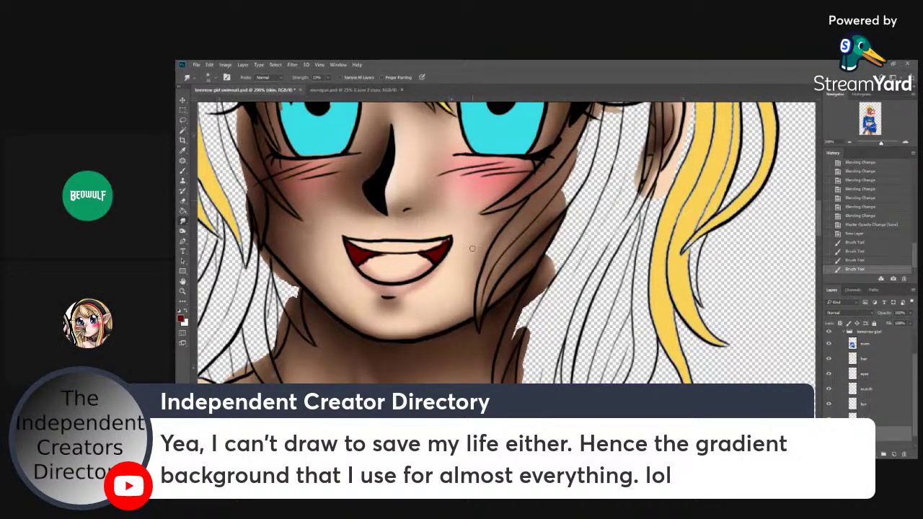
{"action": "left_click_drag", "start_coordinate": [456, 255], "coordinate": [452, 256]}
{"action": "left_click_drag", "start_coordinate": [454, 254], "coordinate": [449, 256]}
{"action": "left_click_drag", "start_coordinate": [452, 255], "coordinate": [447, 258]}
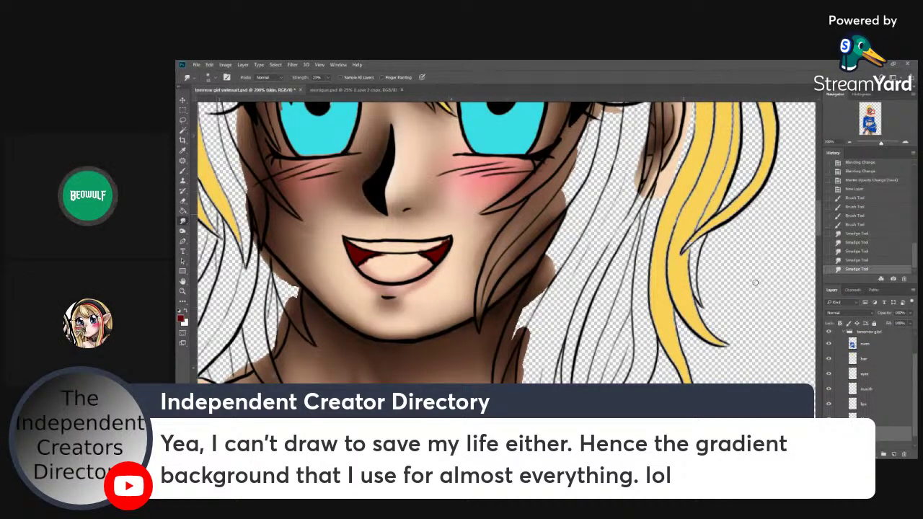
{"action": "key", "text": "ctrl+s"}
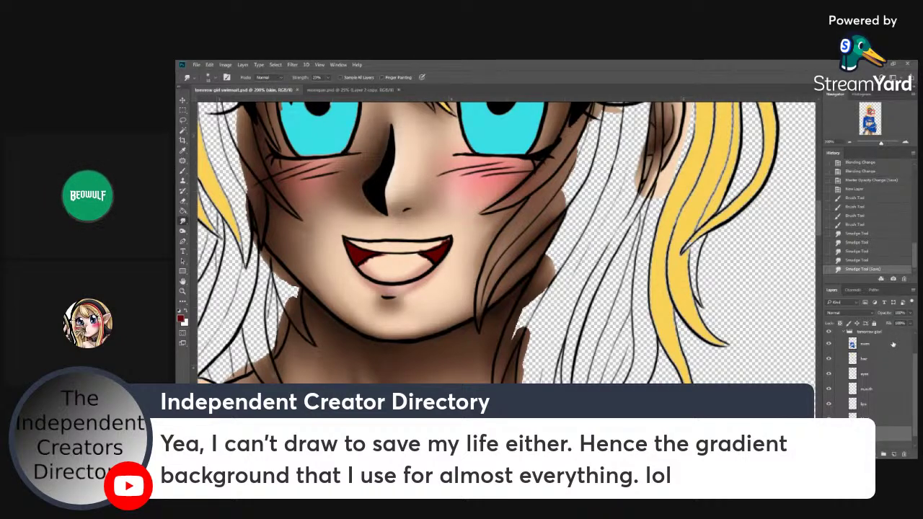
- Select the tongue area from the line layer with the Magic Wand and add a layer named tongue above the mouth layer
{"action": "scroll", "coordinate": [850, 373], "scroll_direction": "up", "scroll_amount": 2}
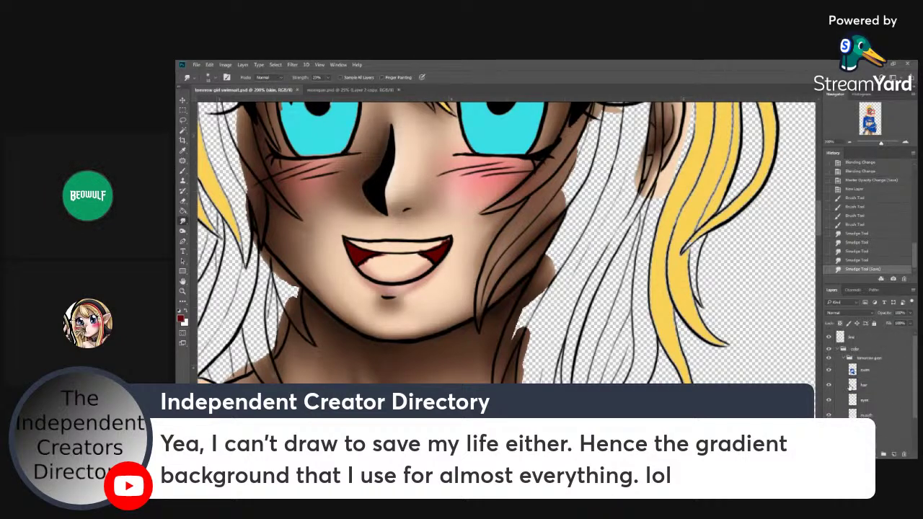
{"action": "left_click", "coordinate": [858, 338]}
{"action": "left_click", "coordinate": [184, 132]}
{"action": "left_click", "coordinate": [387, 275]}
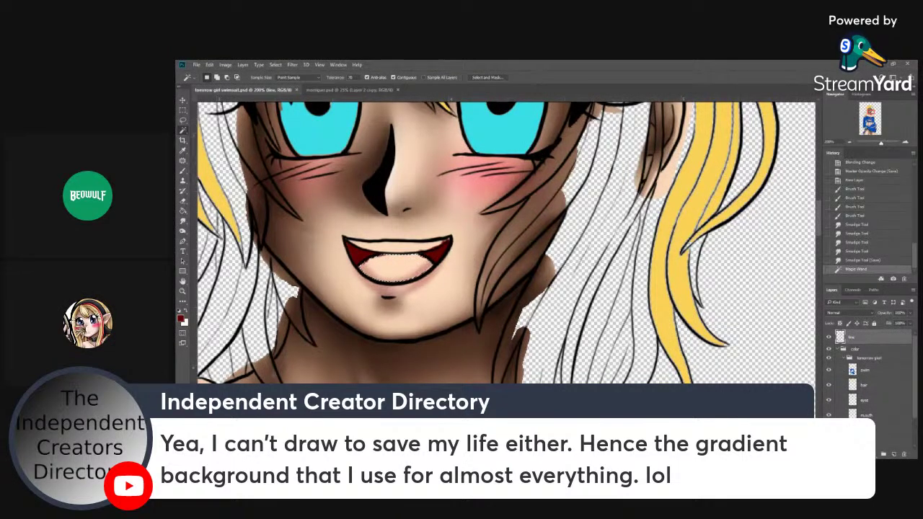
{"action": "scroll", "coordinate": [869, 360], "scroll_direction": "down", "scroll_amount": 2}
{"action": "left_click", "coordinate": [870, 376]}
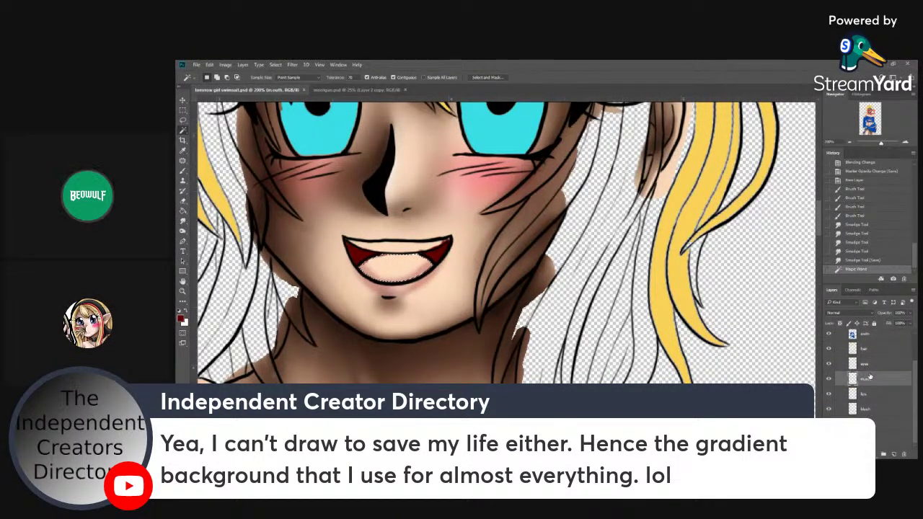
{"action": "key", "text": "ctrl+shift+n"}
{"action": "type", "text": "tongue"}
{"action": "key", "text": "Return"}
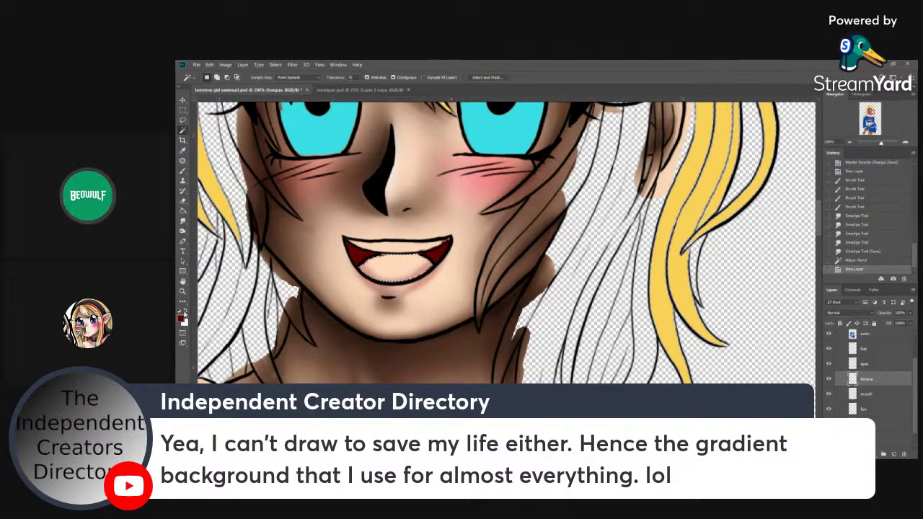
- Fill the selected tongue area with muted pink #c1a0a0 using the Paint Bucket and clear the selection
{"action": "left_click", "coordinate": [181, 317]}
{"action": "left_click_drag", "start_coordinate": [625, 244], "coordinate": [594, 224]}
{"action": "left_click", "coordinate": [753, 198]}
{"action": "left_click", "coordinate": [412, 271]}
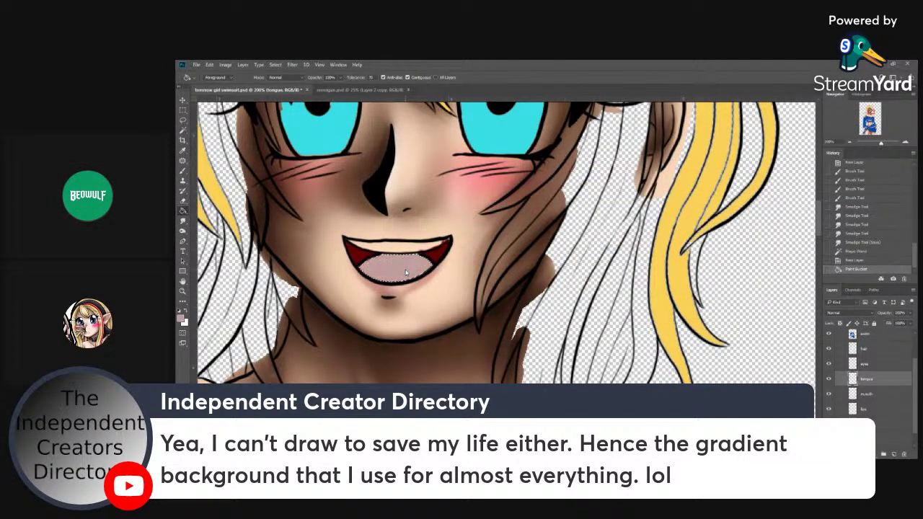
{"action": "key", "text": "ctrl+d"}
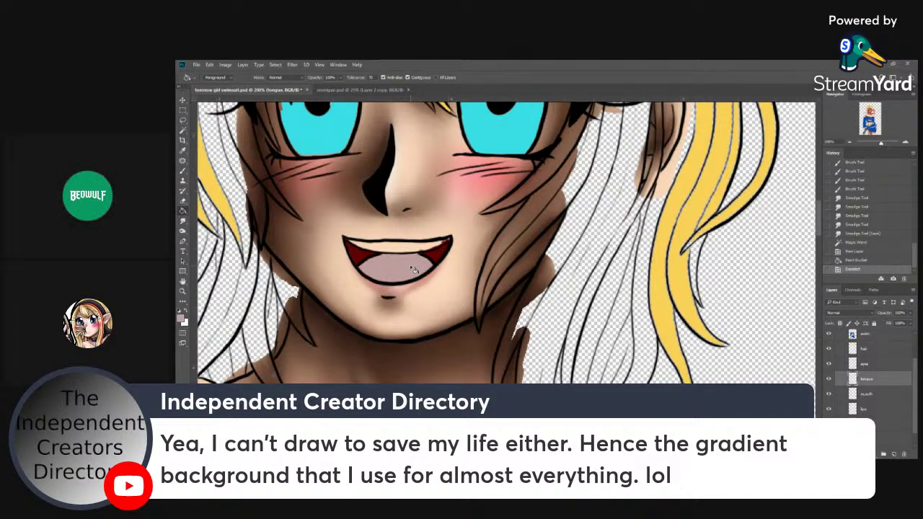
- Touch up the gaps along the tongue's upper and lower edges with the Brush in the same muted pink
{"action": "key", "text": "b"}
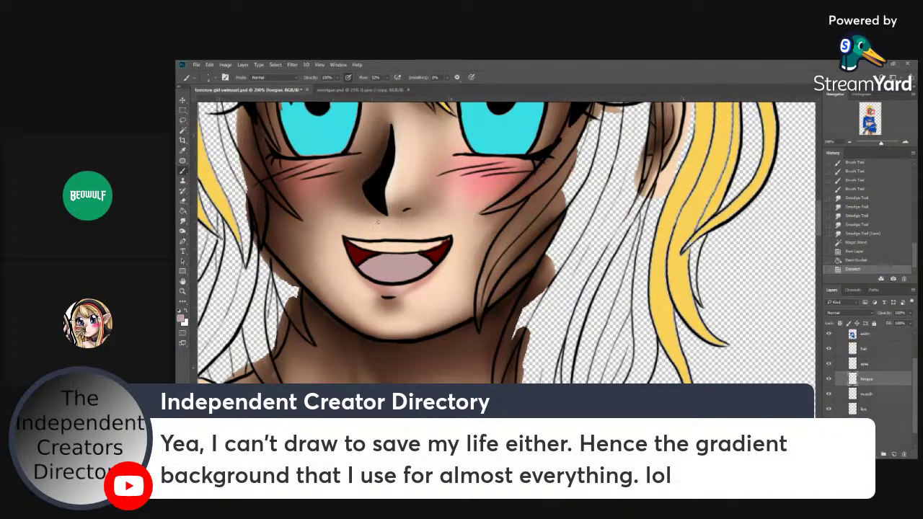
{"action": "left_click", "coordinate": [372, 275]}
{"action": "left_click", "coordinate": [377, 277]}
{"action": "left_click", "coordinate": [390, 263]}
{"action": "left_click", "coordinate": [413, 255]}
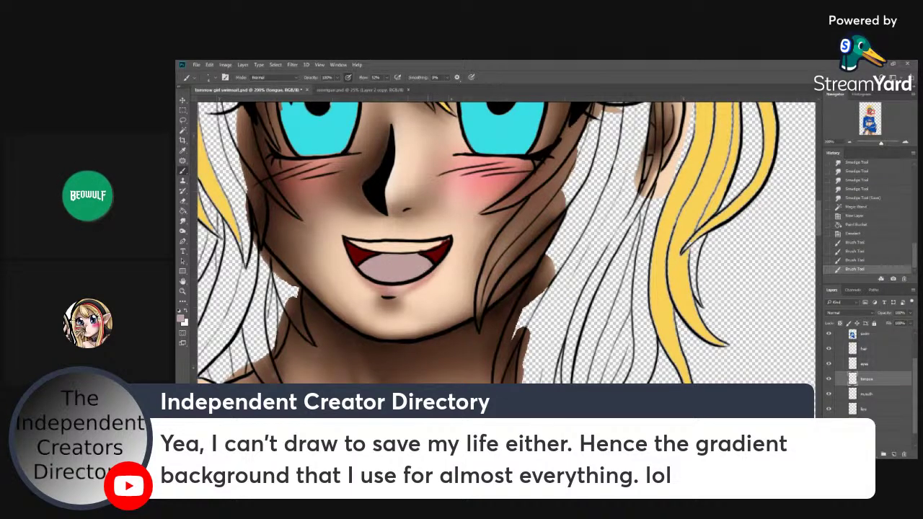
{"action": "left_click", "coordinate": [387, 256]}
{"action": "left_click", "coordinate": [395, 256]}
- Select the filled tongue with the Magic Wand and choose a muted pink foreground colour for shading it
{"action": "left_click", "coordinate": [183, 131]}
{"action": "left_click", "coordinate": [395, 268]}
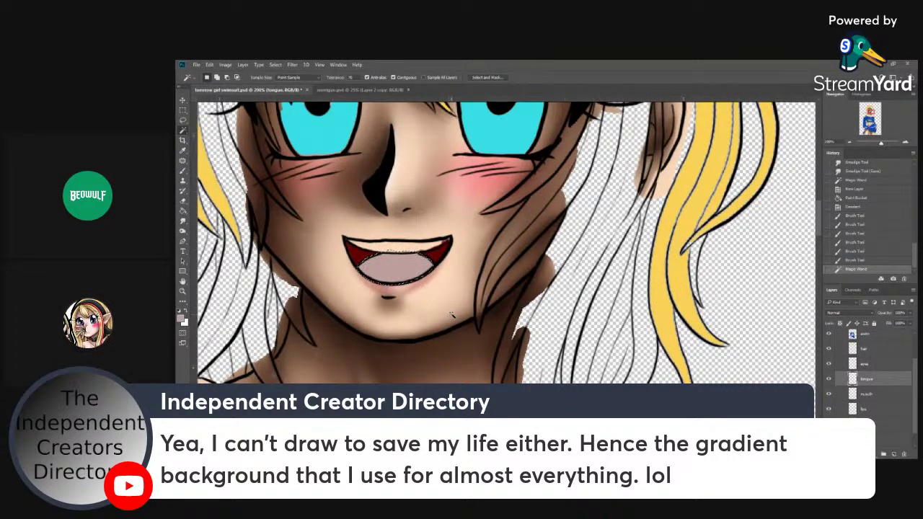
{"action": "left_click", "coordinate": [181, 319]}
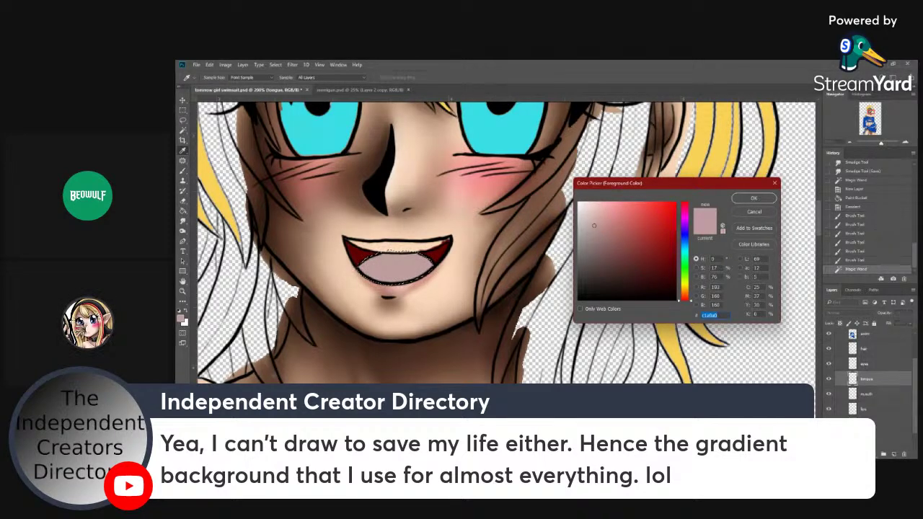
{"action": "left_click", "coordinate": [753, 197]}
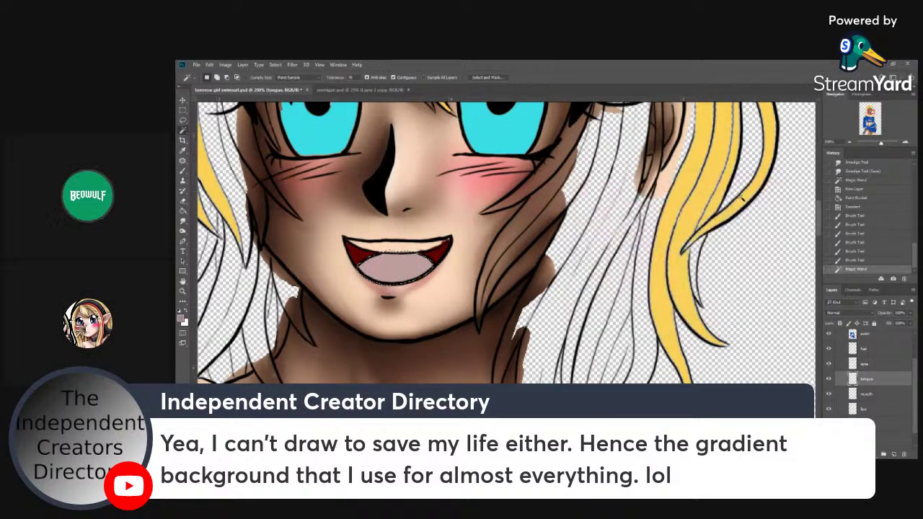
- Paint soft shading inside the selected tongue using a soft Brush with 0% hardness in muted pink #a48484
{"action": "left_click", "coordinate": [182, 171]}
{"action": "left_click", "coordinate": [213, 77]}
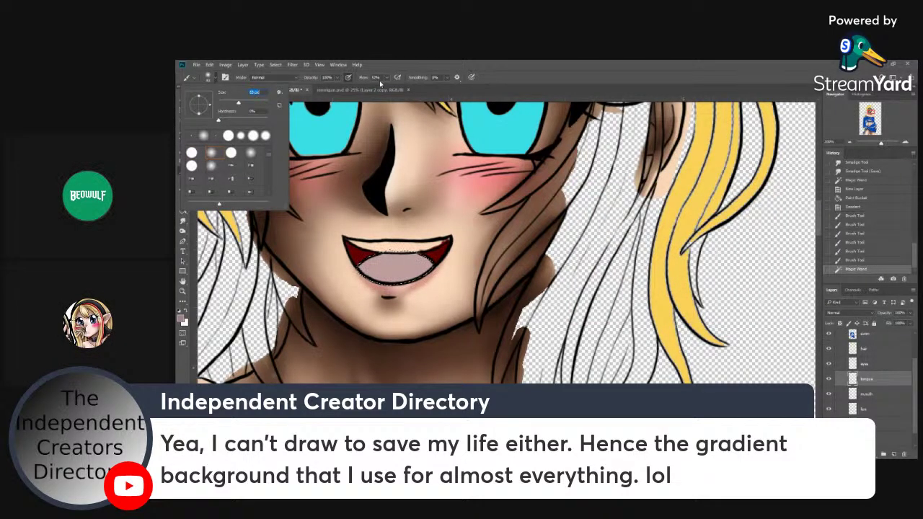
{"action": "left_click", "coordinate": [397, 78]}
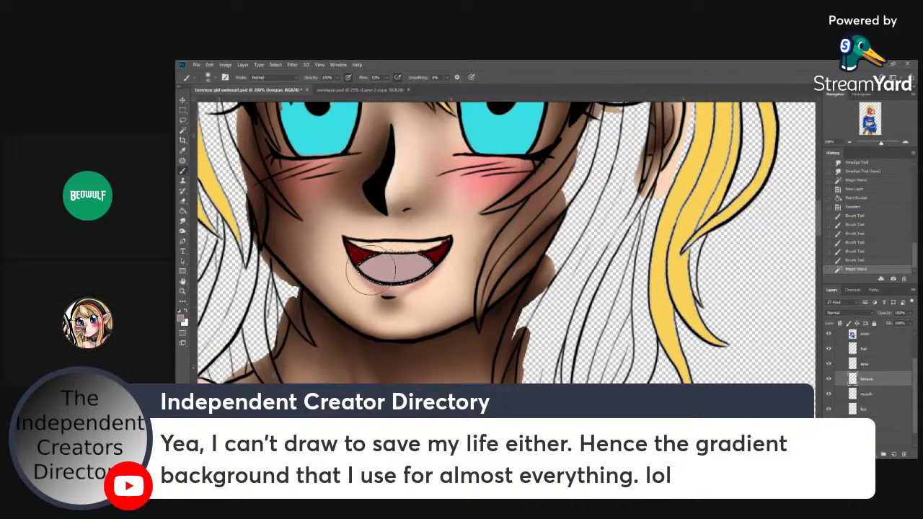
{"action": "left_click", "coordinate": [214, 78]}
{"action": "left_click_drag", "start_coordinate": [238, 102], "coordinate": [234, 102]}
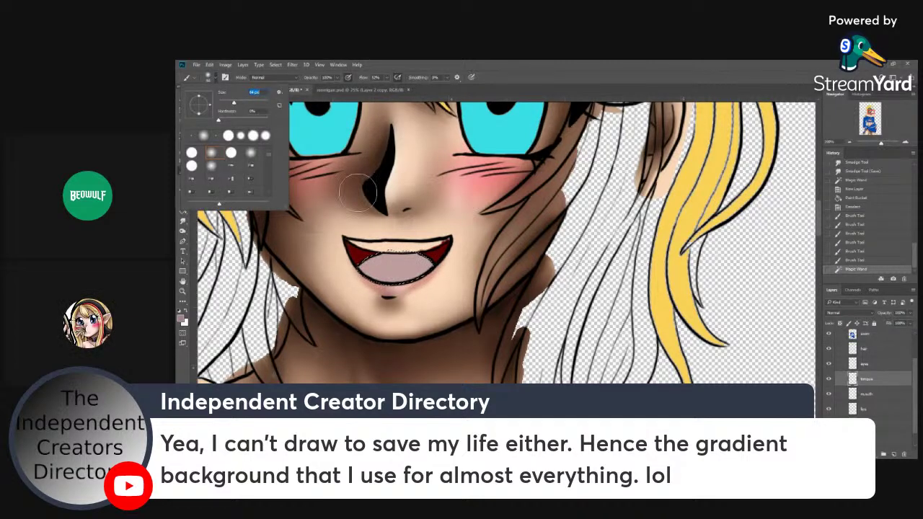
{"action": "left_click", "coordinate": [419, 261]}
{"action": "left_click", "coordinate": [419, 261]}
{"action": "left_click", "coordinate": [419, 261]}
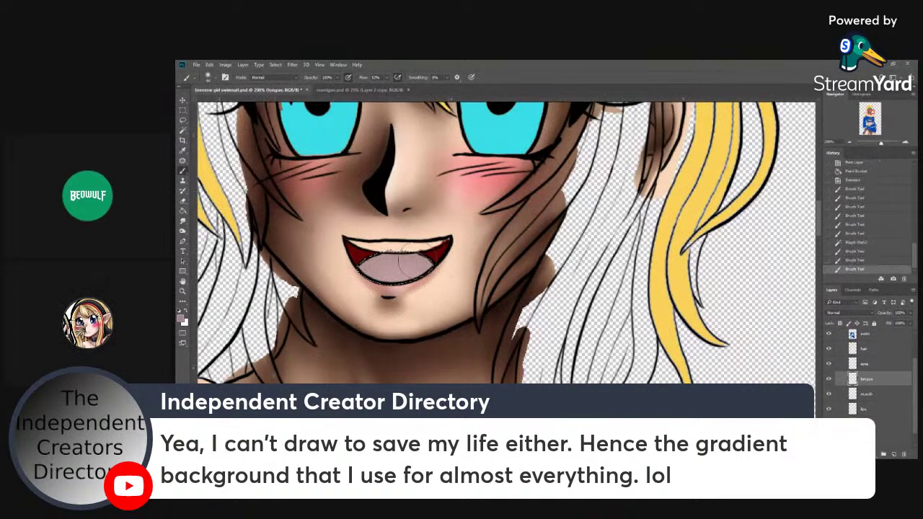
- Build up the tongue's shading with a smaller soft Brush in the same muted pink
{"action": "left_click", "coordinate": [212, 79]}
{"action": "left_click", "coordinate": [390, 260]}
{"action": "left_click", "coordinate": [422, 265]}
{"action": "left_click", "coordinate": [427, 265]}
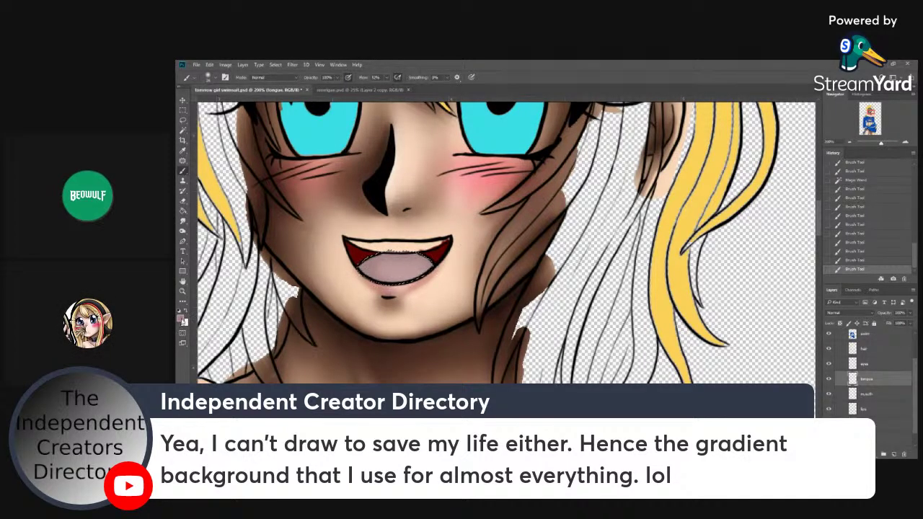
- Choose a darker muted pink and paint a crease down the tongue's centre with an 18 px Brush
{"action": "left_click", "coordinate": [181, 319]}
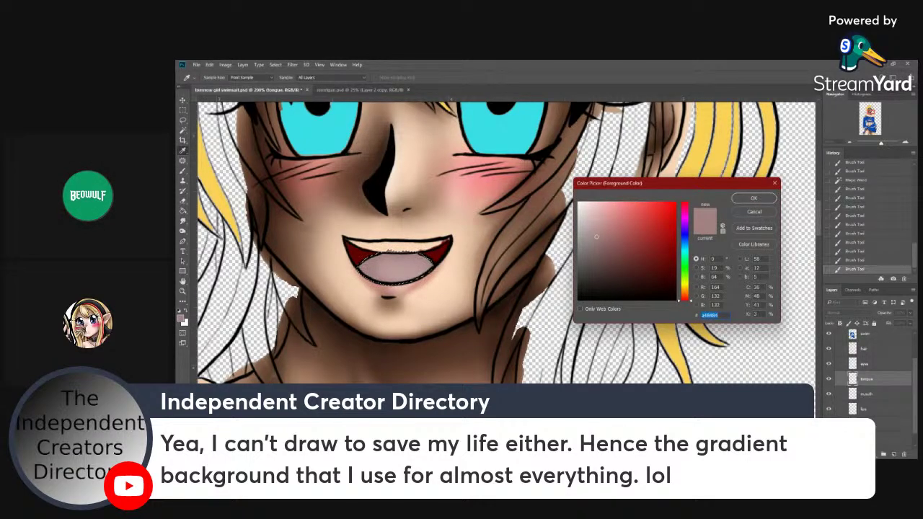
{"action": "left_click", "coordinate": [754, 198]}
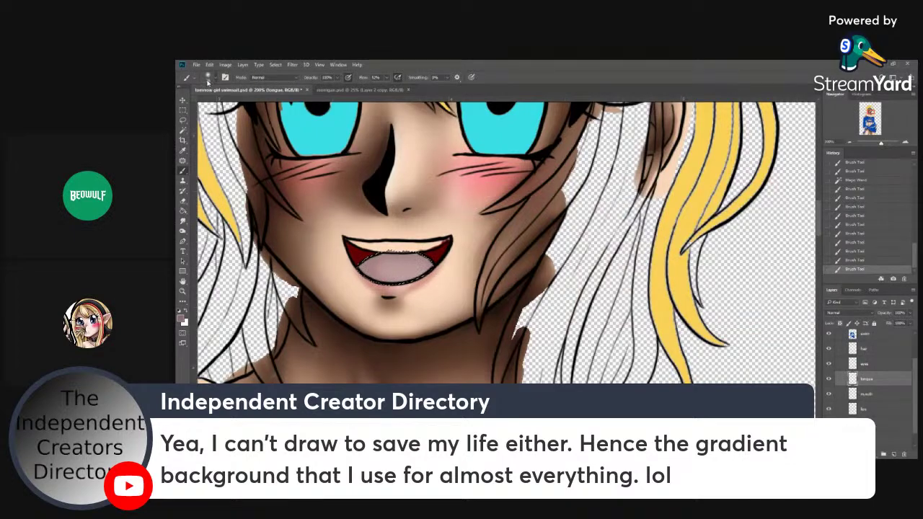
{"action": "left_click", "coordinate": [215, 77]}
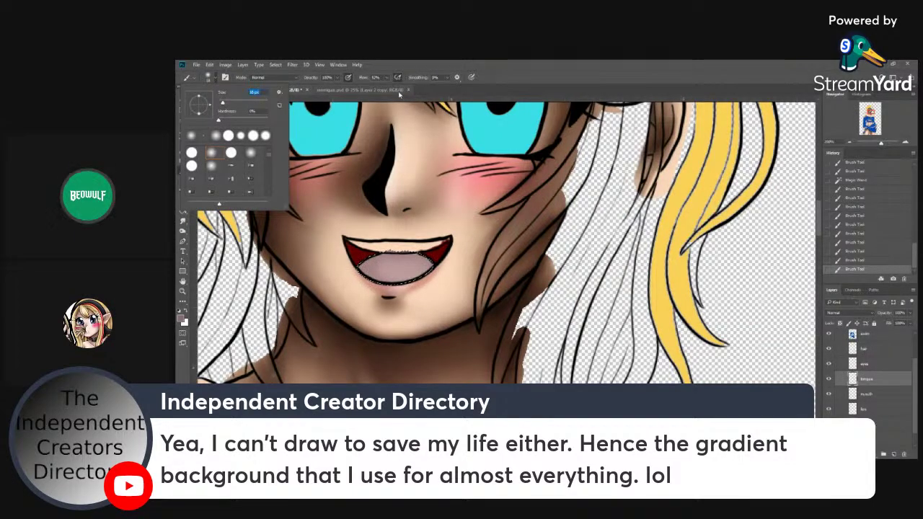
{"action": "type", "text": "18"}
{"action": "key", "text": "Return"}
{"action": "left_click_drag", "start_coordinate": [395, 256], "coordinate": [396, 271]}
{"action": "left_click", "coordinate": [401, 261], "text": "alt"}
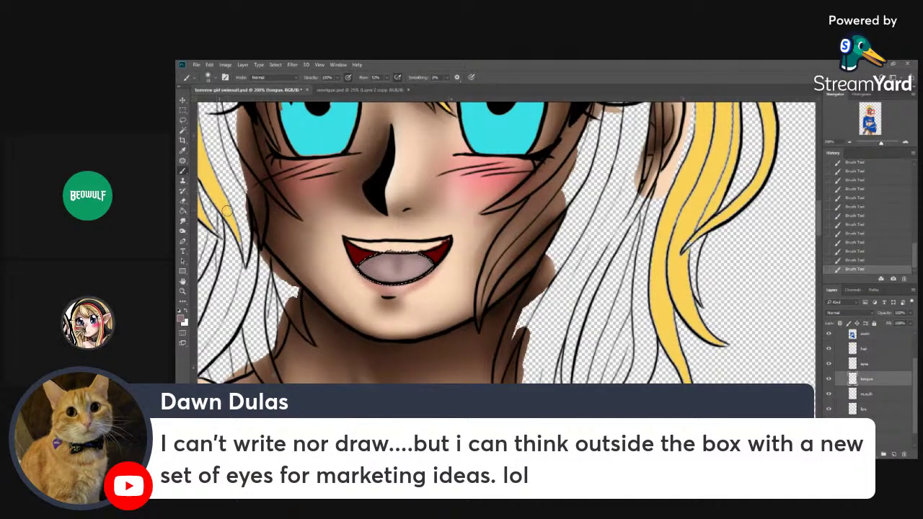
- Shade the tongue's outer edges in dark pink #654848 with a 44 px soft Brush at reduced flow
{"action": "left_click", "coordinate": [183, 319]}
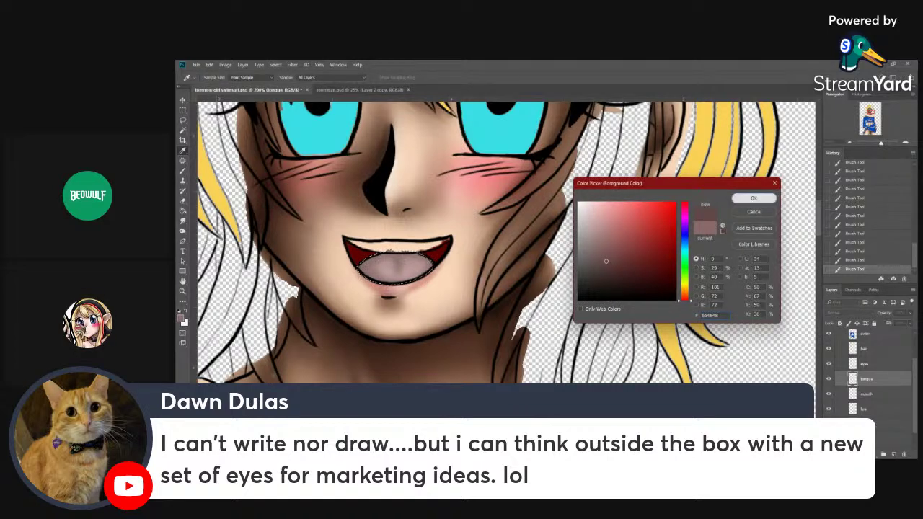
{"action": "left_click", "coordinate": [753, 197]}
{"action": "left_click", "coordinate": [215, 80]}
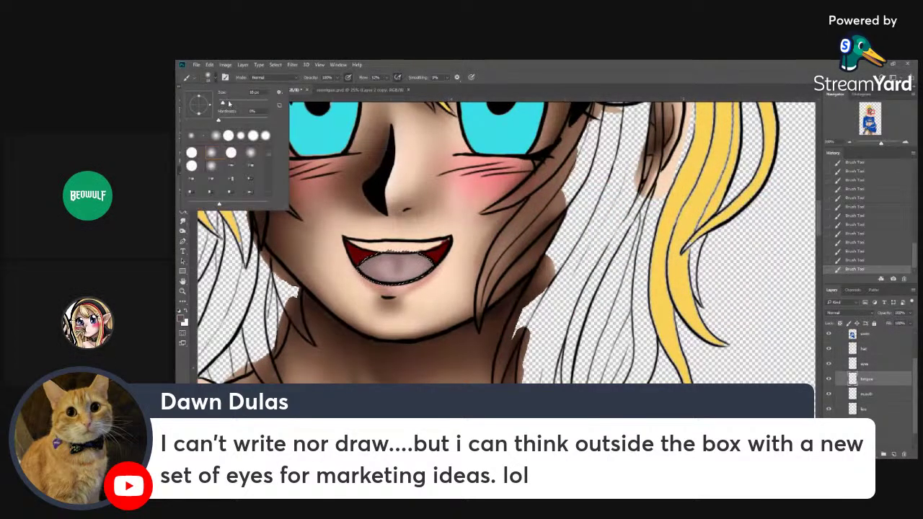
{"action": "left_click", "coordinate": [386, 78]}
{"action": "left_click", "coordinate": [374, 87]}
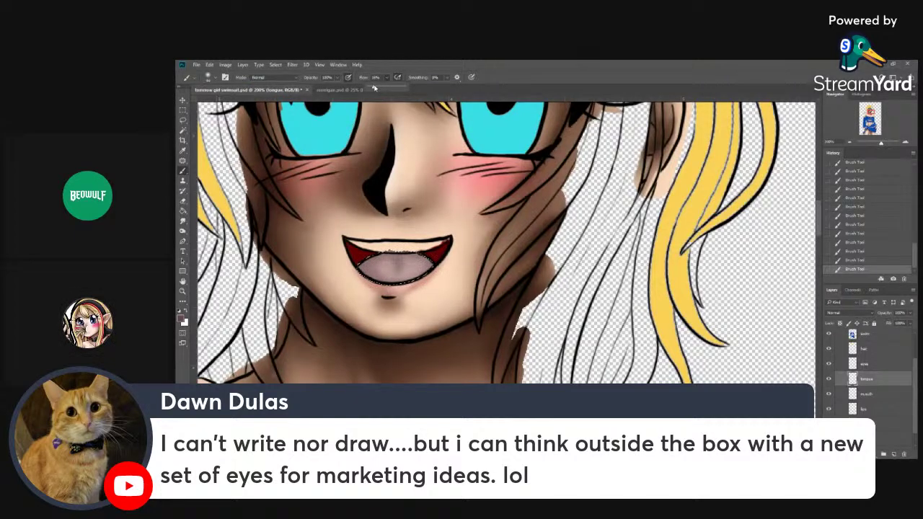
{"action": "left_click_drag", "start_coordinate": [374, 87], "coordinate": [373, 87]}
{"action": "left_click", "coordinate": [359, 277]}
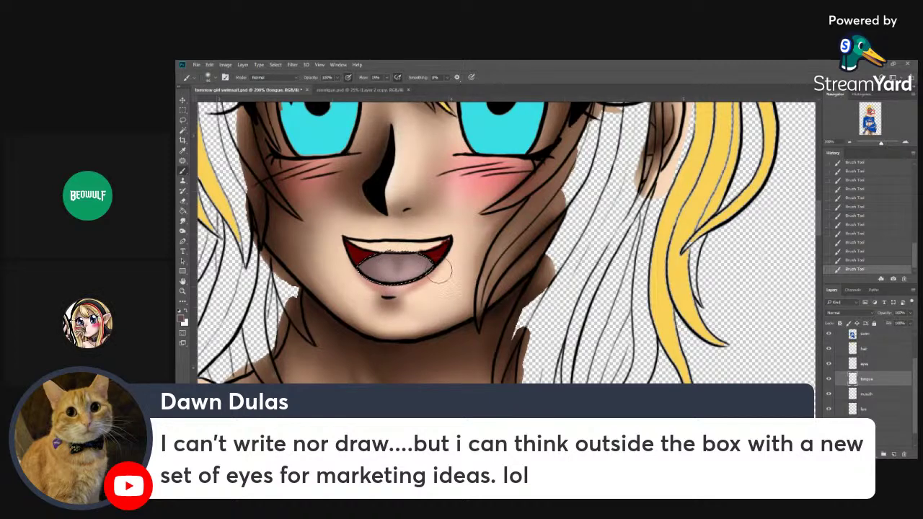
- Deepen the shadows along the tongue's edges and centre crease in dark maroon #412729, reducing the Brush size for finer strokes
{"action": "left_click", "coordinate": [180, 318]}
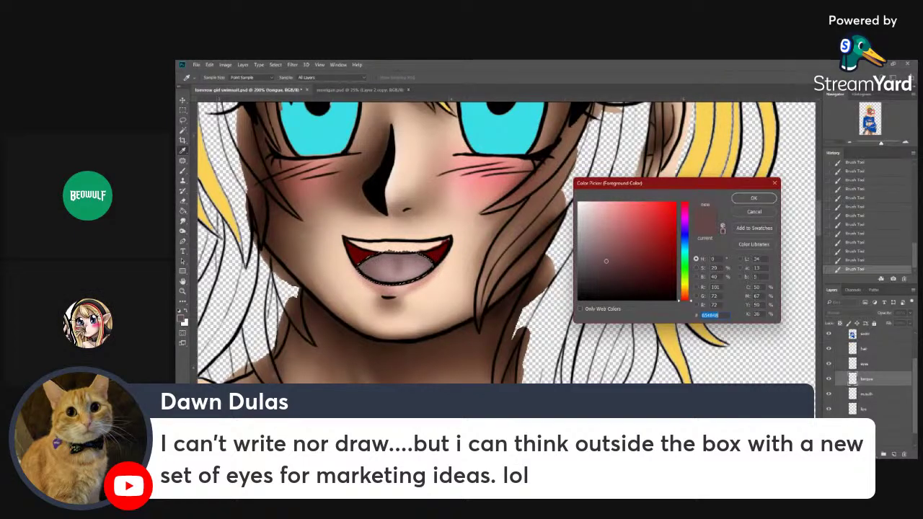
{"action": "left_click_drag", "start_coordinate": [606, 261], "coordinate": [617, 275]}
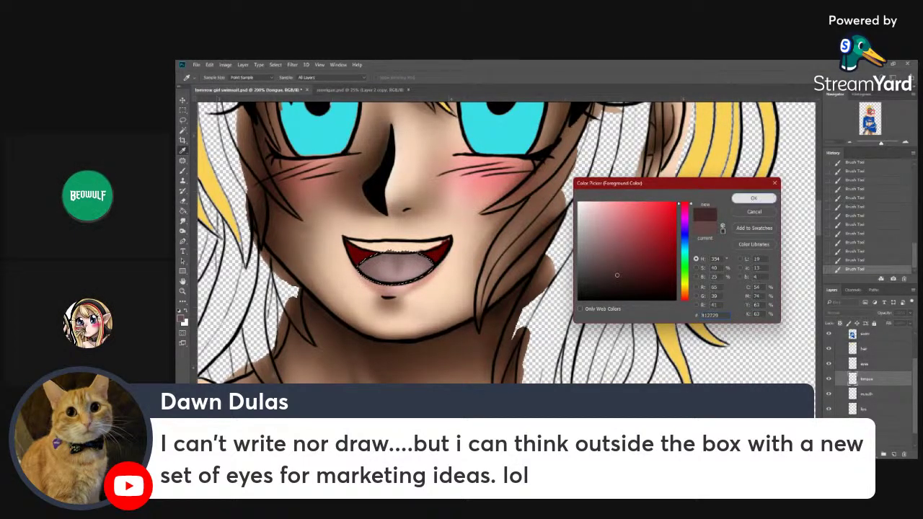
{"action": "key", "text": "Return"}
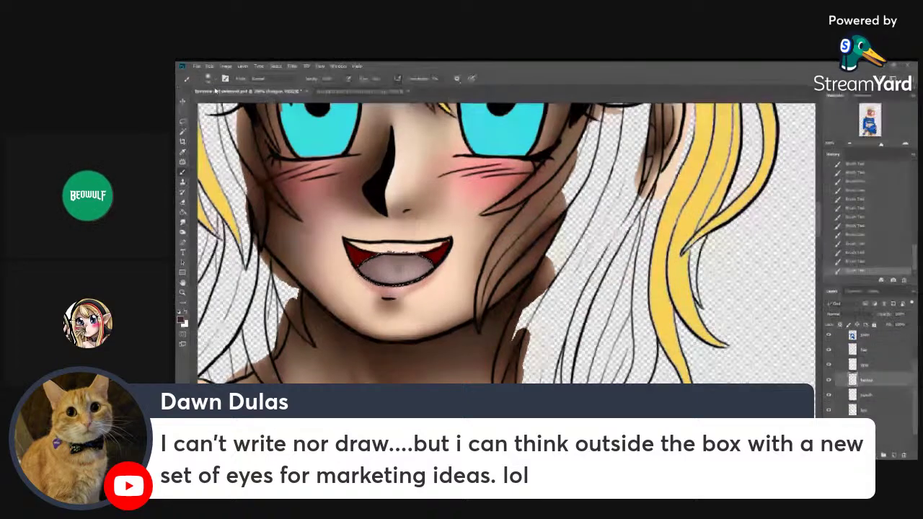
{"action": "left_click", "coordinate": [215, 78]}
{"action": "left_click", "coordinate": [213, 78]}
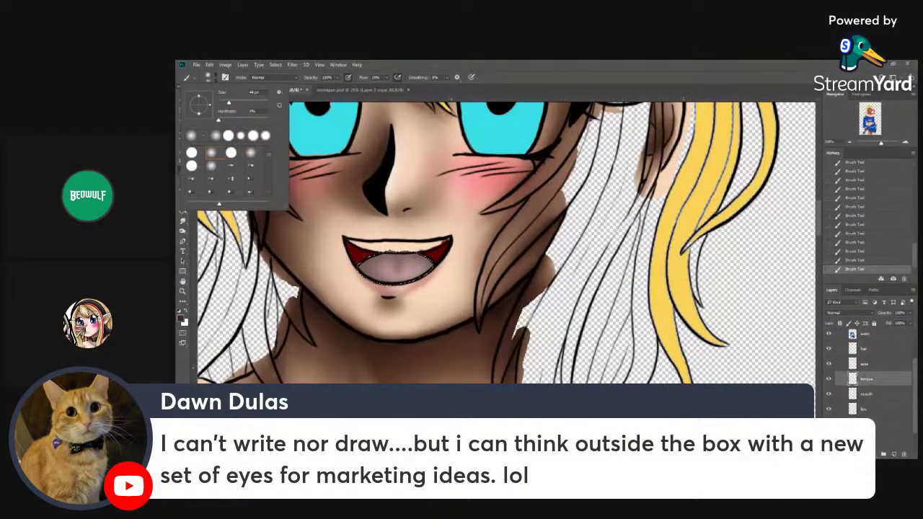
{"action": "key", "text": "Return"}
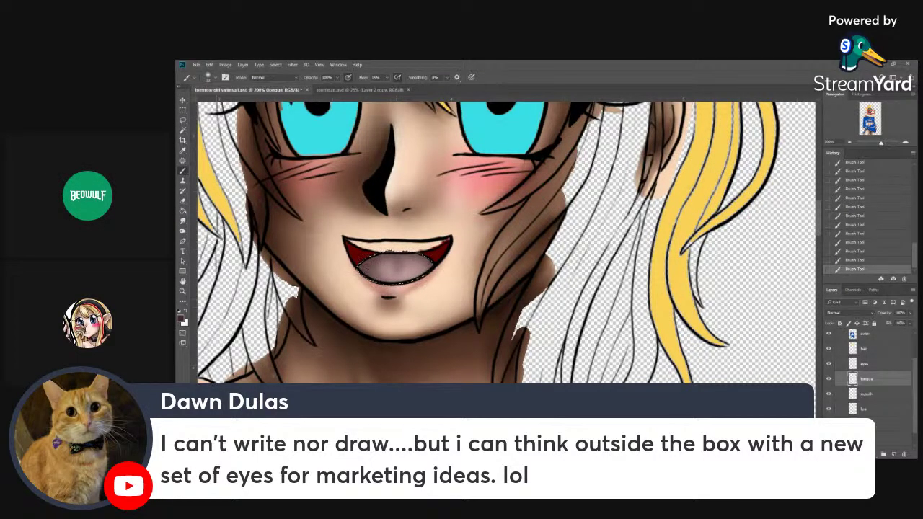
{"action": "left_click", "coordinate": [214, 78]}
{"action": "left_click", "coordinate": [222, 103]}
{"action": "key", "text": "Return"}
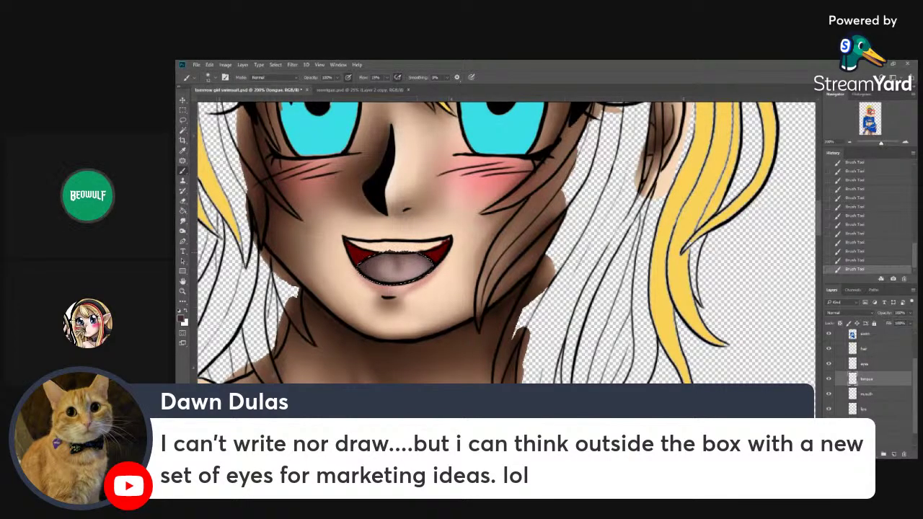
- Paint lighter areas on the tongue in pale pink #b79797 with a 21 px soft Brush
{"action": "left_click", "coordinate": [181, 319]}
{"action": "left_click", "coordinate": [594, 229]}
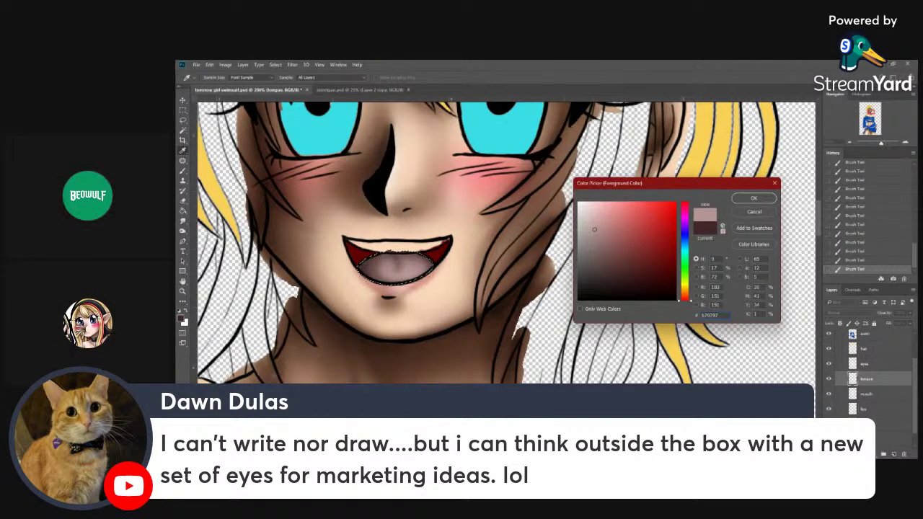
{"action": "left_click", "coordinate": [755, 197]}
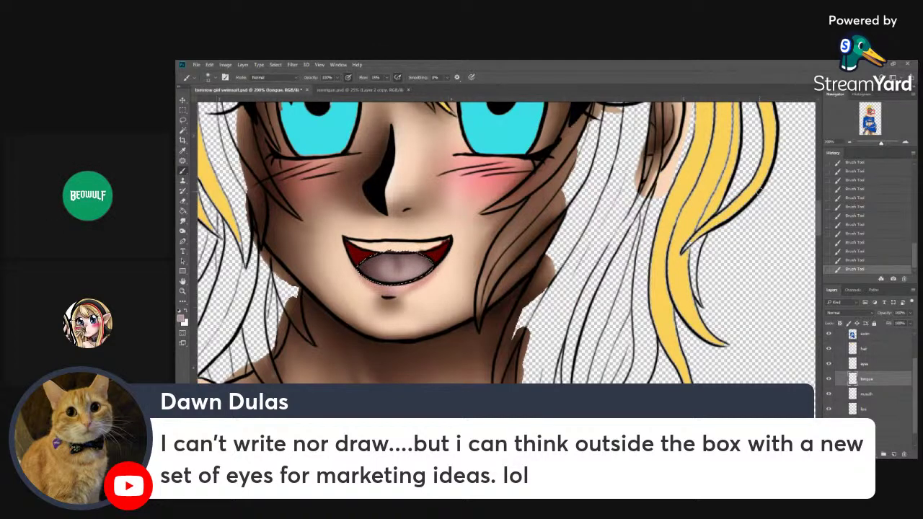
{"action": "left_click", "coordinate": [211, 77]}
{"action": "left_click_drag", "start_coordinate": [221, 102], "coordinate": [224, 103]}
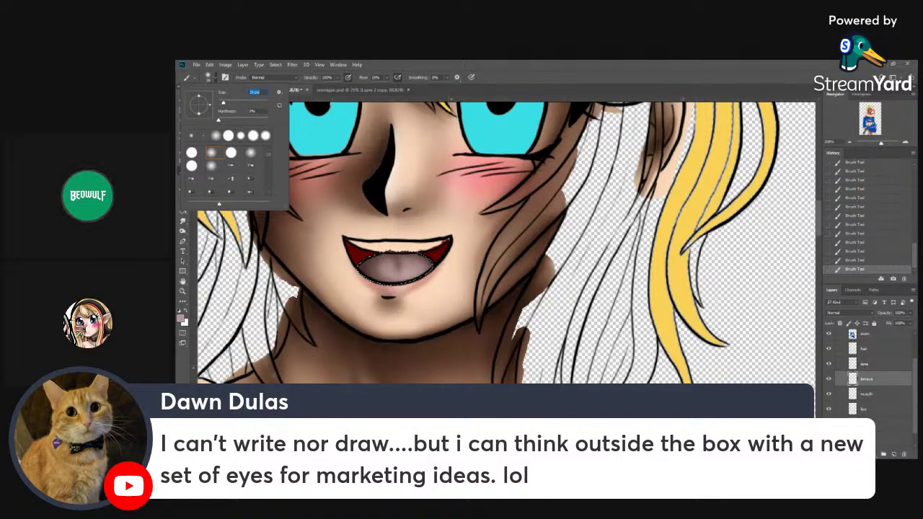
{"action": "key", "text": "Return"}
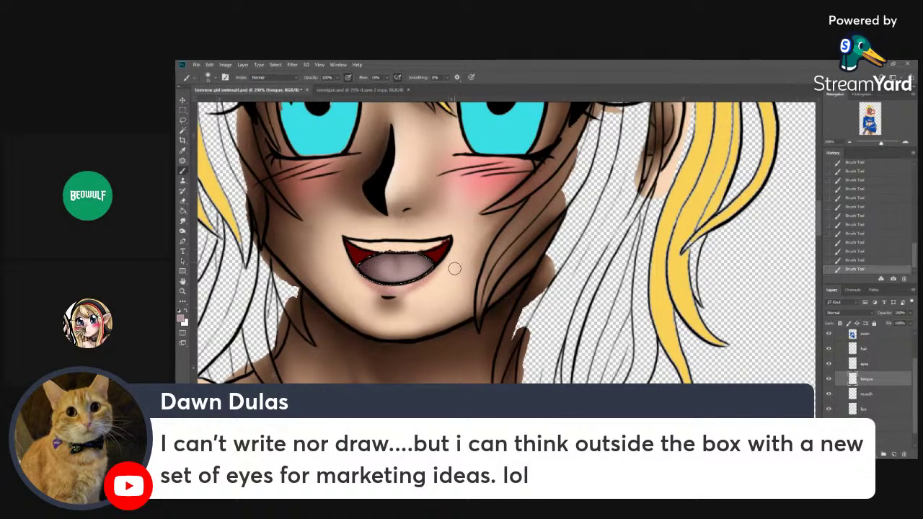
- Add brighter highlights to the tongue in light pink #d0b5b5 with a smaller Brush
{"action": "left_click", "coordinate": [181, 320]}
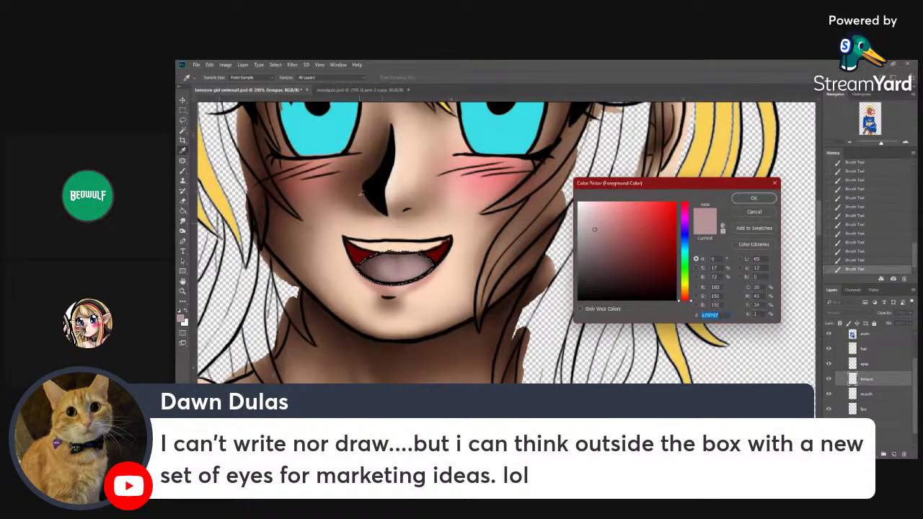
{"action": "left_click", "coordinate": [589, 219]}
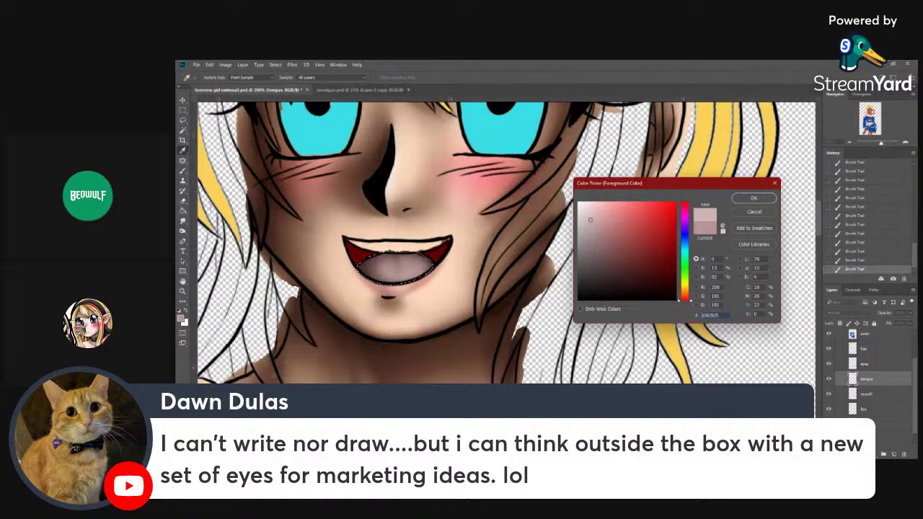
{"action": "left_click", "coordinate": [754, 198]}
{"action": "left_click", "coordinate": [212, 77]}
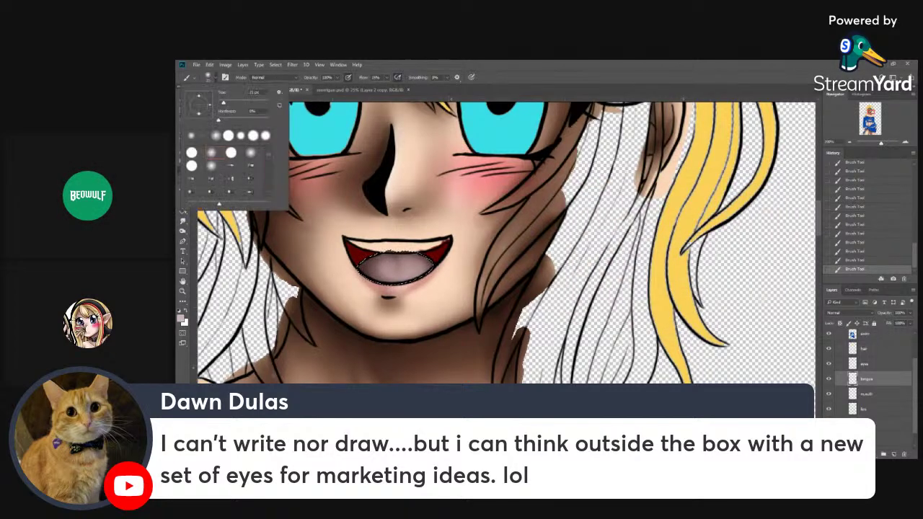
{"action": "left_click_drag", "start_coordinate": [223, 103], "coordinate": [220, 103]}
{"action": "key", "text": "Return"}
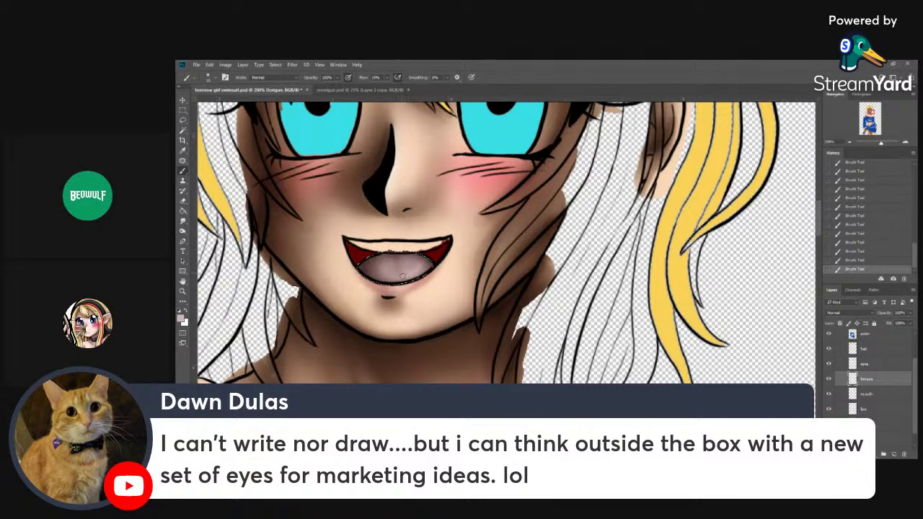
- Add fine highlights to the tongue in very light pink #dec7c7 with a 7 px Brush and clear the selection
{"action": "left_click", "coordinate": [182, 318]}
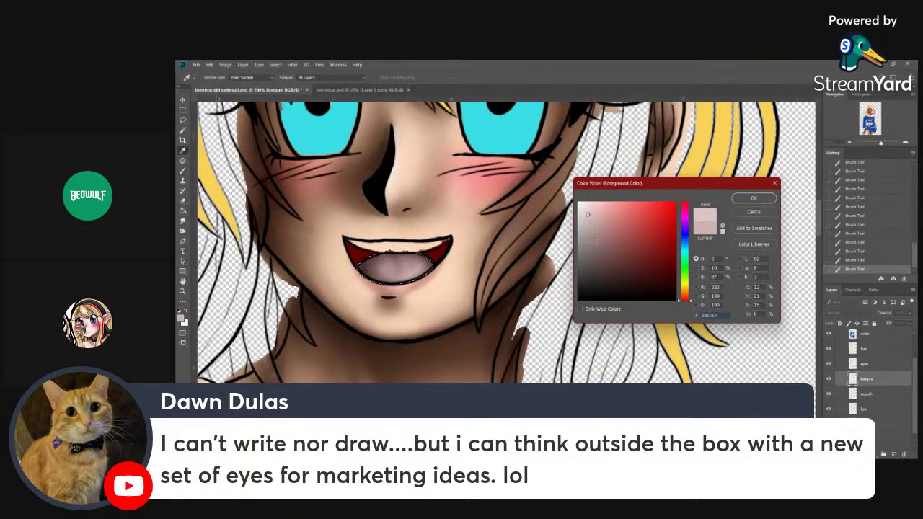
{"action": "left_click", "coordinate": [753, 197]}
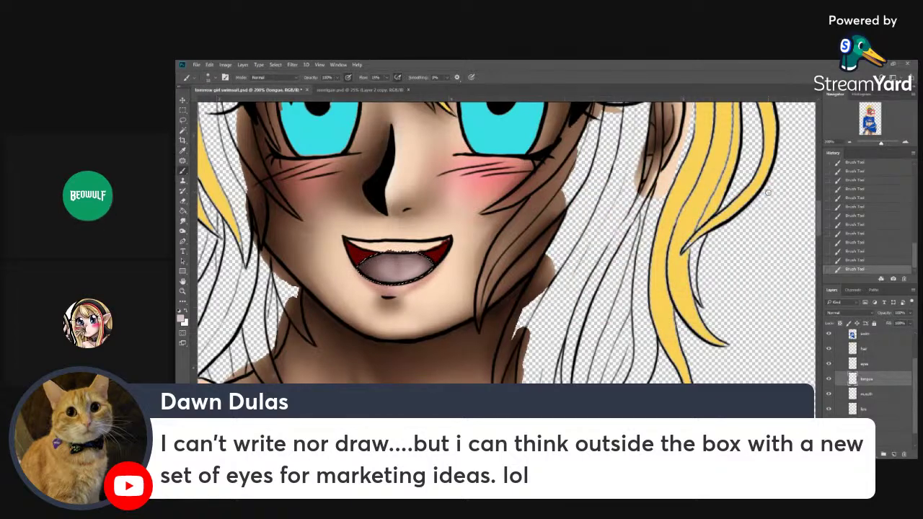
{"action": "left_click", "coordinate": [210, 77]}
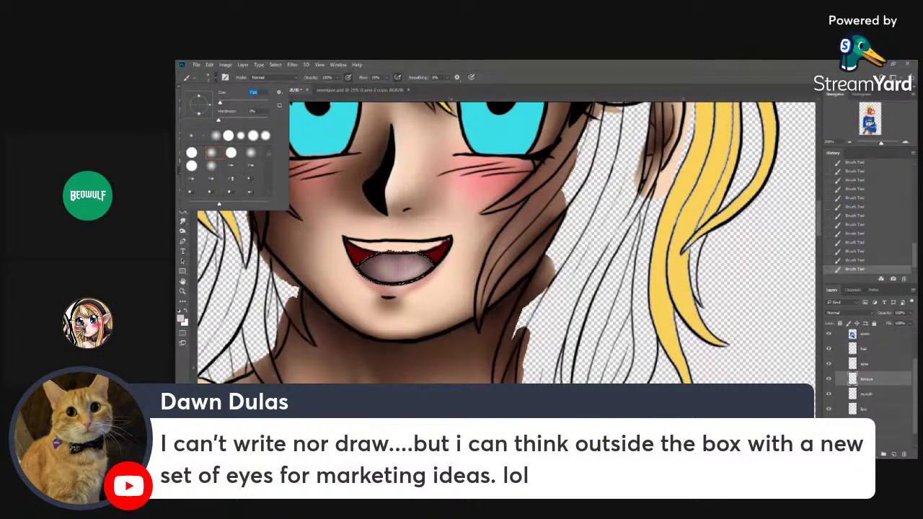
{"action": "left_click", "coordinate": [420, 264]}
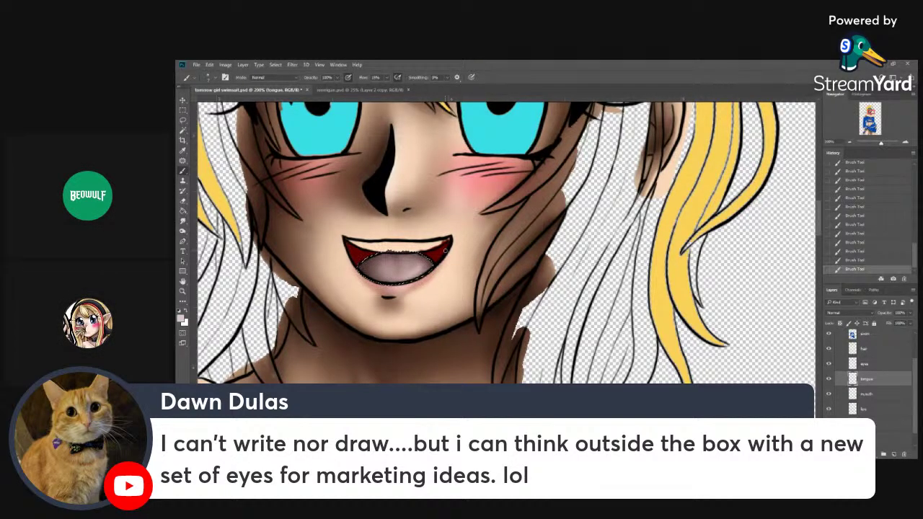
{"action": "key", "text": "ctrl+d"}
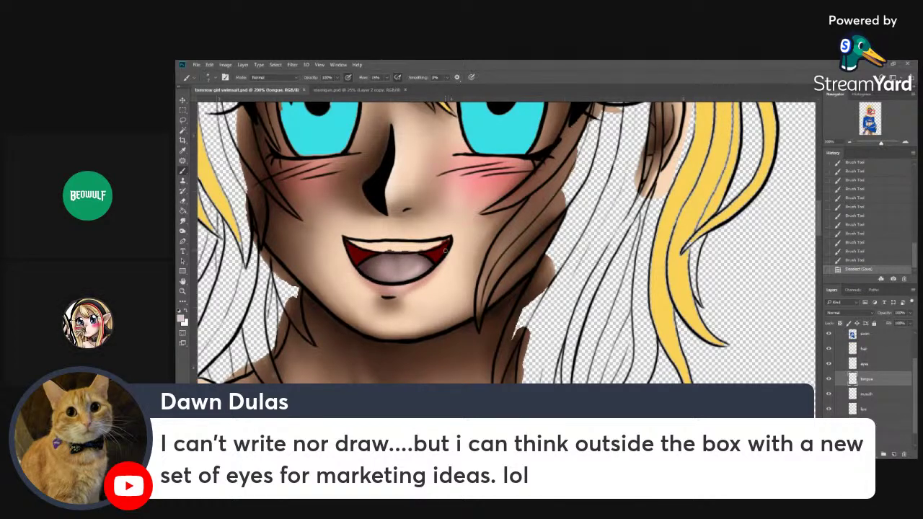
- Darken the tongue's left edge with the Burn tool and erase excess colour along its upper-right edge
{"action": "left_click", "coordinate": [184, 231]}
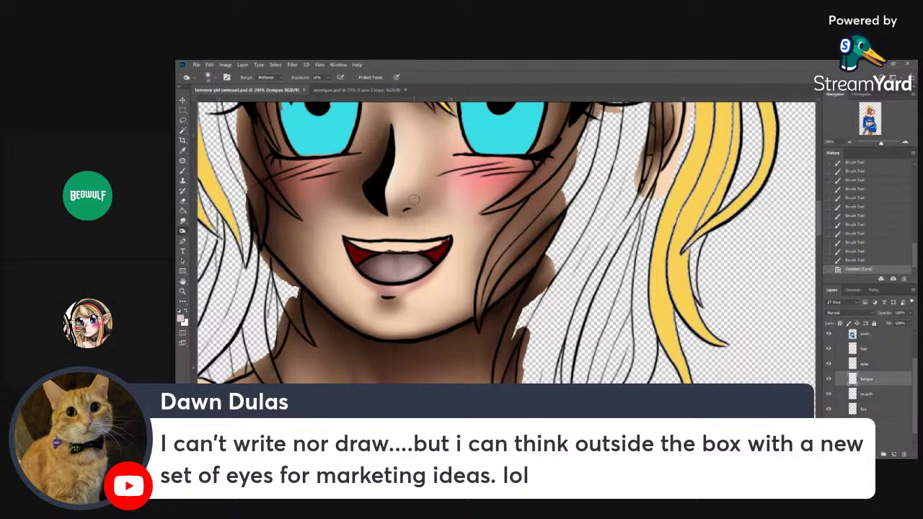
{"action": "left_click", "coordinate": [359, 259]}
{"action": "left_click", "coordinate": [182, 200]}
{"action": "left_click", "coordinate": [431, 260]}
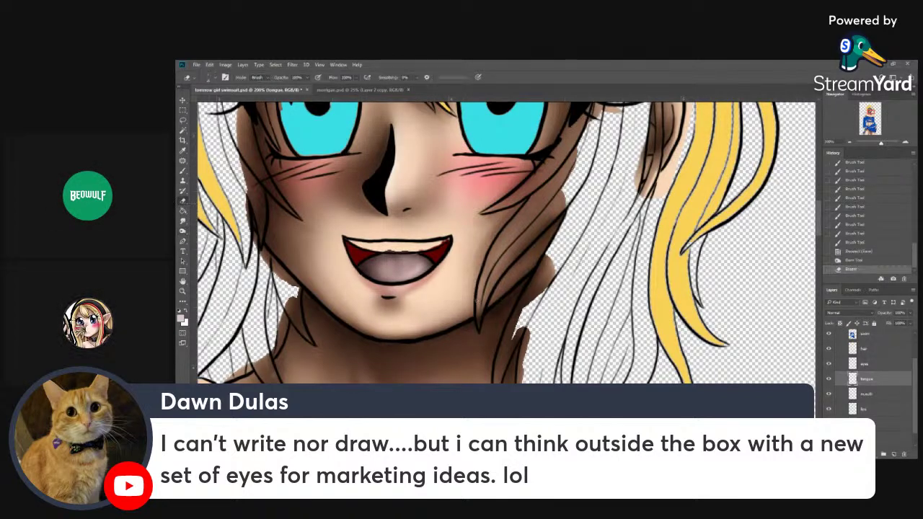
{"action": "left_click", "coordinate": [424, 254]}
{"action": "left_click", "coordinate": [437, 264]}
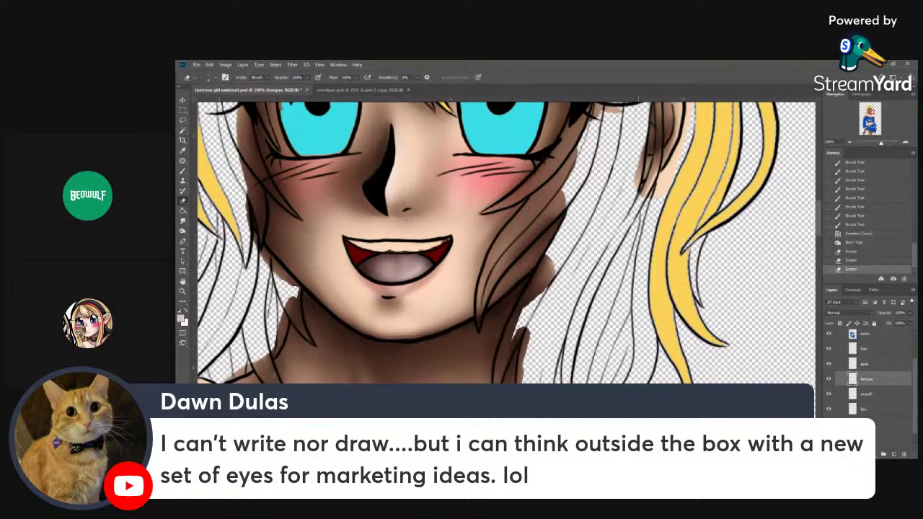
- Save the document and select the teeth area on the line layer with the Magic Wand
{"action": "key", "text": "ctrl+s"}
{"action": "scroll", "coordinate": [875, 374], "scroll_direction": "up", "scroll_amount": 2}
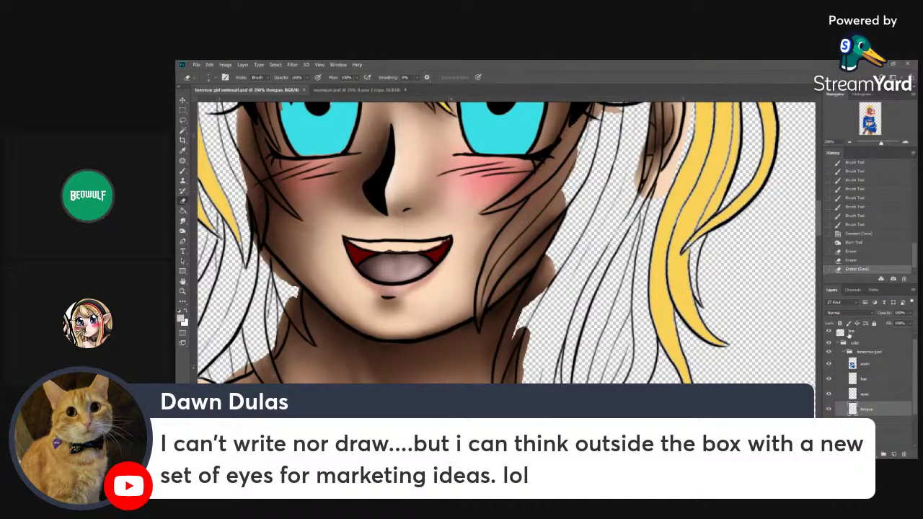
{"action": "left_click", "coordinate": [848, 335]}
{"action": "left_click", "coordinate": [182, 131]}
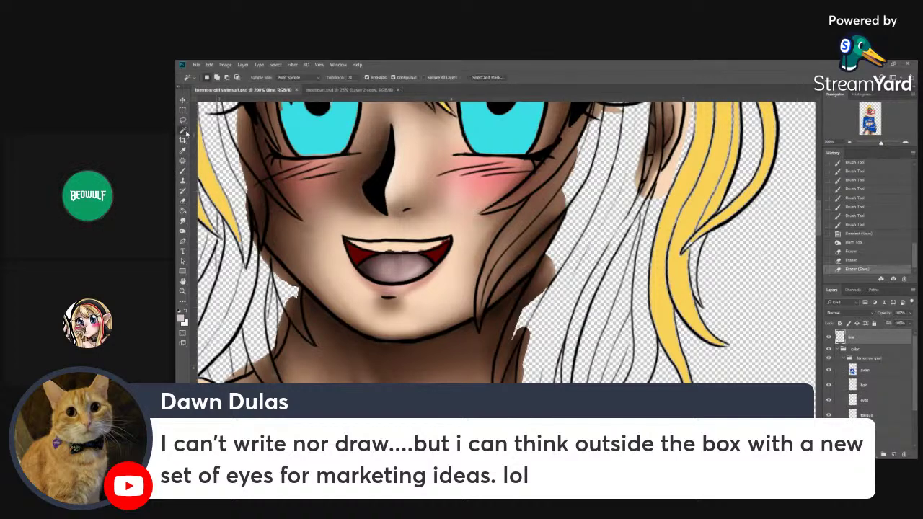
{"action": "left_click", "coordinate": [389, 245]}
{"action": "scroll", "coordinate": [403, 288], "scroll_direction": "up", "scroll_amount": 5}
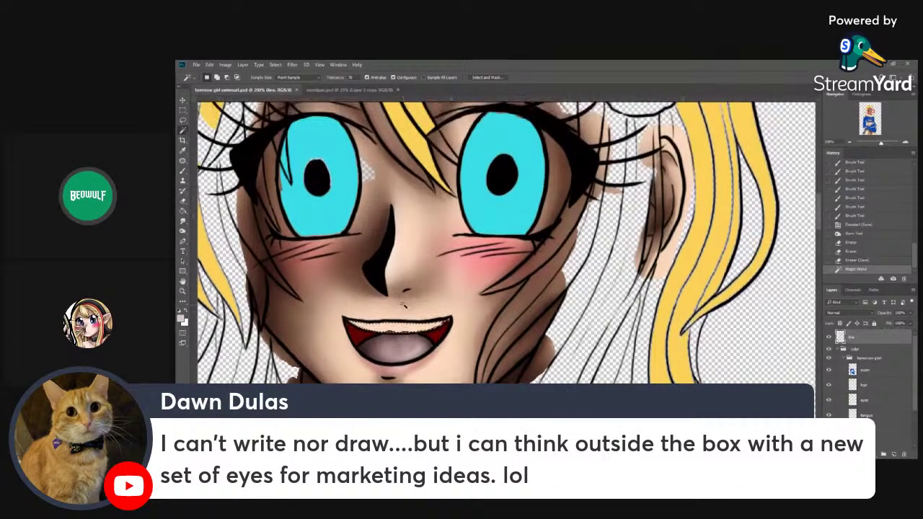
- Create a new layer named "eyes white" directly above the tongue layer
{"action": "double_click", "coordinate": [884, 416]}
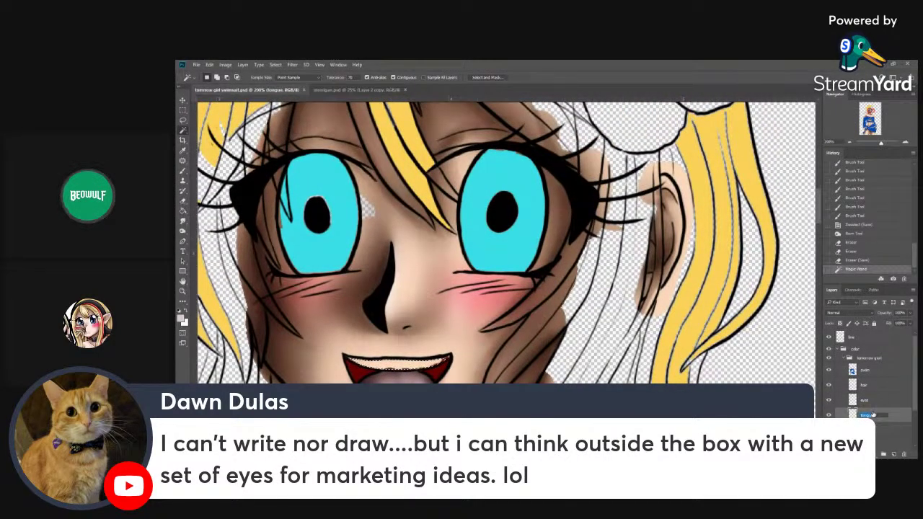
{"action": "left_click", "coordinate": [887, 415]}
{"action": "key", "text": "ctrl+shift+n"}
{"action": "type", "text": "red"}
{"action": "type", "text": "yes"}
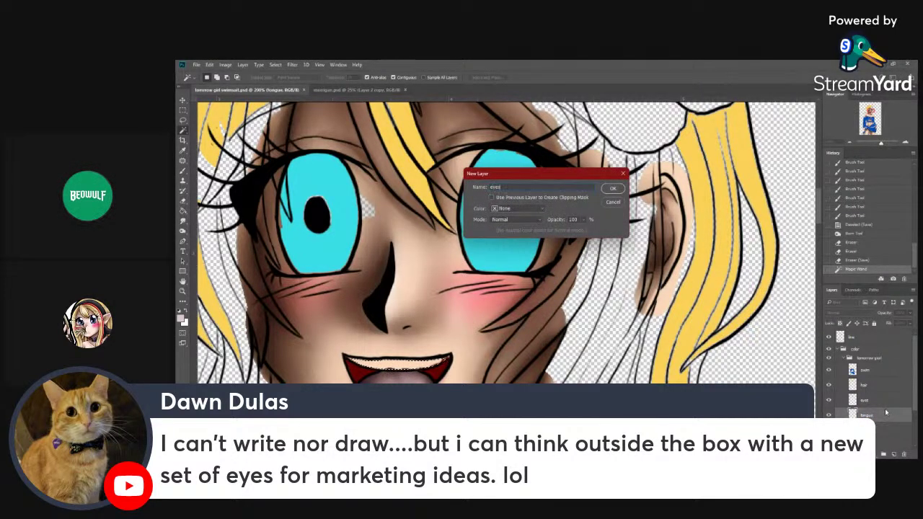
{"action": "type", "text": " white"}
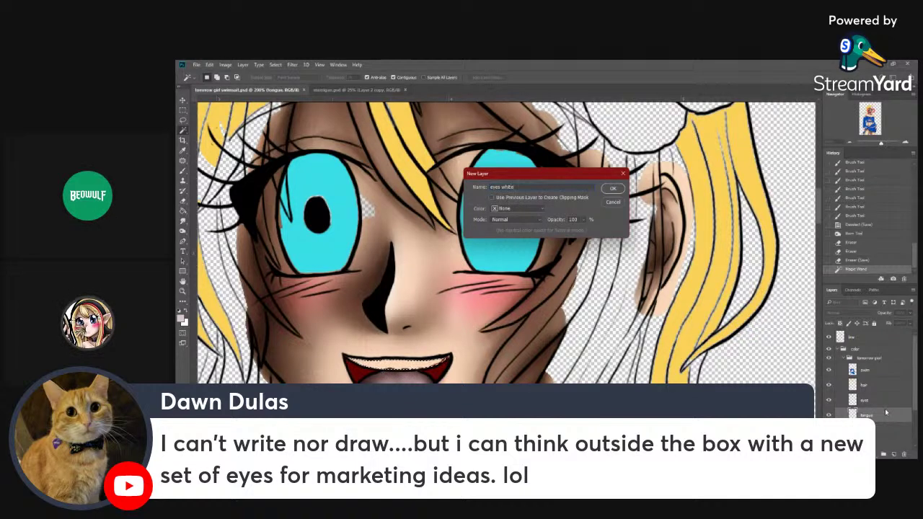
{"action": "key", "text": "Return"}
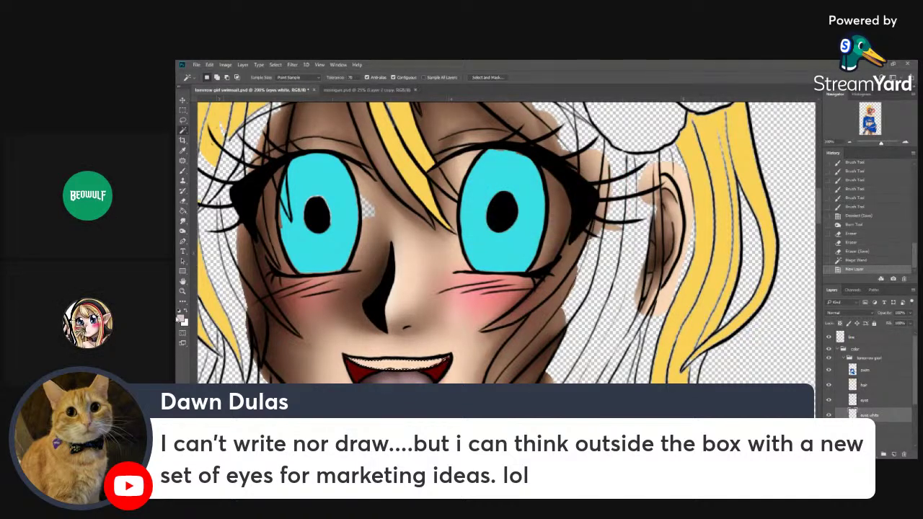
- Fill the selected teeth with off-white #fff2f2 using the Paint Bucket, clear the selection and save
{"action": "left_click", "coordinate": [181, 317]}
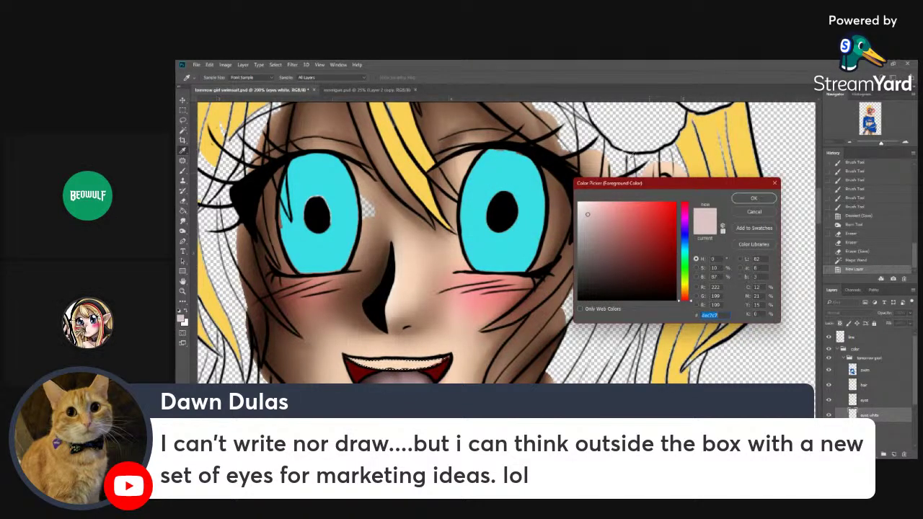
{"action": "left_click", "coordinate": [582, 202]}
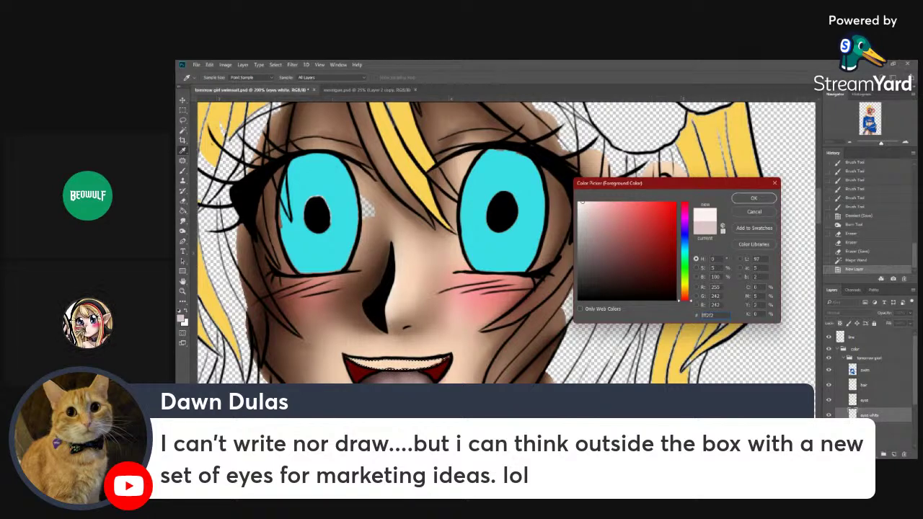
{"action": "left_click", "coordinate": [754, 197]}
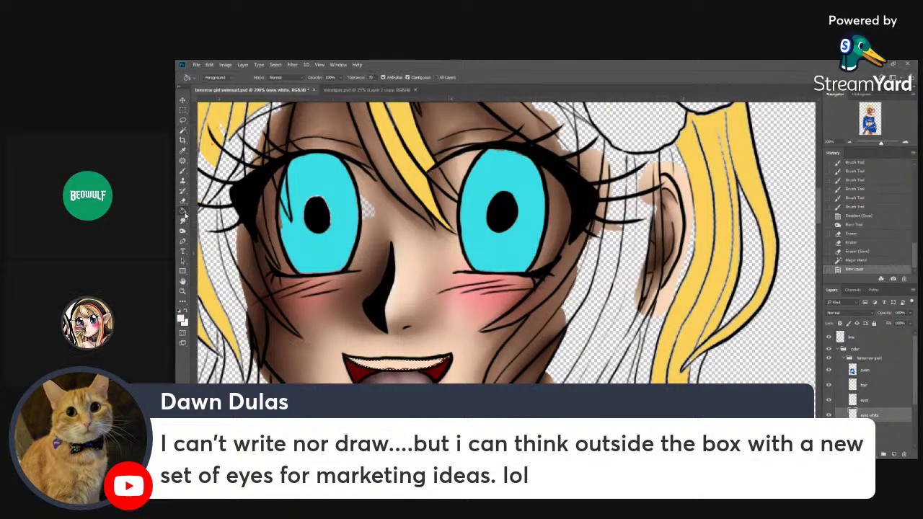
{"action": "left_click", "coordinate": [423, 366]}
{"action": "key", "text": "ctrl+d"}
{"action": "key", "text": "ctrl+s"}
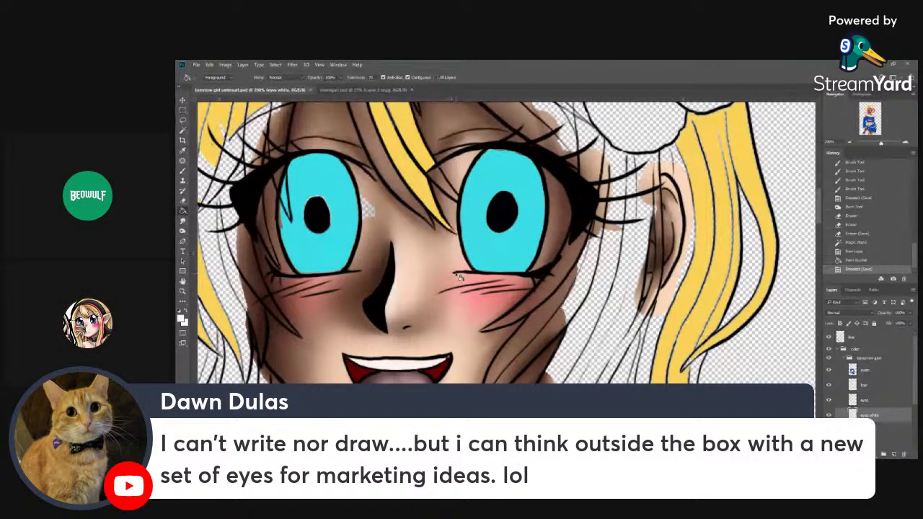
- Paint the whites of both eyes around the irises with a 28 px hard round Brush at 100% flow
{"action": "left_click", "coordinate": [182, 172]}
{"action": "left_click", "coordinate": [209, 78]}
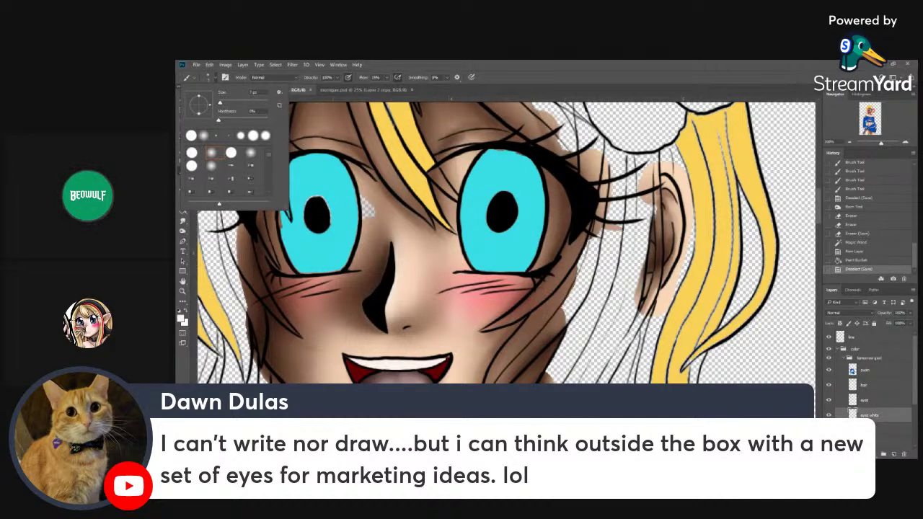
{"action": "left_click", "coordinate": [191, 153]}
{"action": "left_click", "coordinate": [348, 77]}
{"action": "left_click", "coordinate": [386, 78]}
{"action": "mouse_move", "coordinate": [480, 160]}
{"action": "left_mouse_down"}
{"action": "mouse_move", "coordinate": [445, 176]}
{"action": "mouse_move", "coordinate": [441, 169]}
{"action": "mouse_move", "coordinate": [456, 258]}
{"action": "mouse_move", "coordinate": [447, 220]}
{"action": "mouse_move", "coordinate": [454, 254]}
{"action": "mouse_move", "coordinate": [472, 258]}
{"action": "mouse_move", "coordinate": [460, 189]}
{"action": "mouse_move", "coordinate": [467, 222]}
{"action": "mouse_move", "coordinate": [538, 165]}
{"action": "mouse_move", "coordinate": [523, 168]}
{"action": "mouse_move", "coordinate": [552, 191]}
{"action": "mouse_move", "coordinate": [561, 217]}
{"action": "mouse_move", "coordinate": [561, 208]}
{"action": "mouse_move", "coordinate": [545, 247]}
{"action": "left_mouse_up"}
{"action": "mouse_move", "coordinate": [288, 172]}
{"action": "left_mouse_down"}
{"action": "mouse_move", "coordinate": [265, 217]}
{"action": "mouse_move", "coordinate": [277, 261]}
{"action": "mouse_move", "coordinate": [296, 273]}
{"action": "left_mouse_up"}
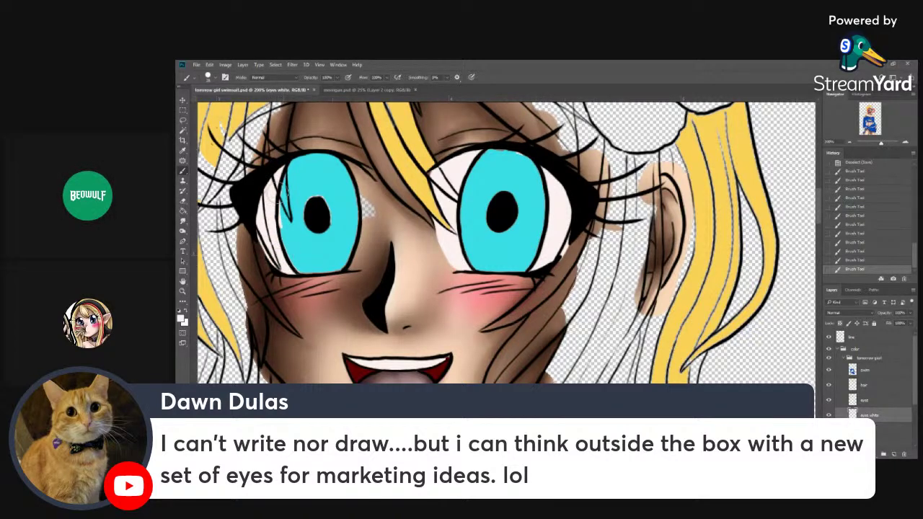
{"action": "mouse_move", "coordinate": [349, 160]}
{"action": "left_mouse_down"}
{"action": "mouse_move", "coordinate": [370, 217]}
{"action": "mouse_move", "coordinate": [349, 268]}
{"action": "left_mouse_up"}
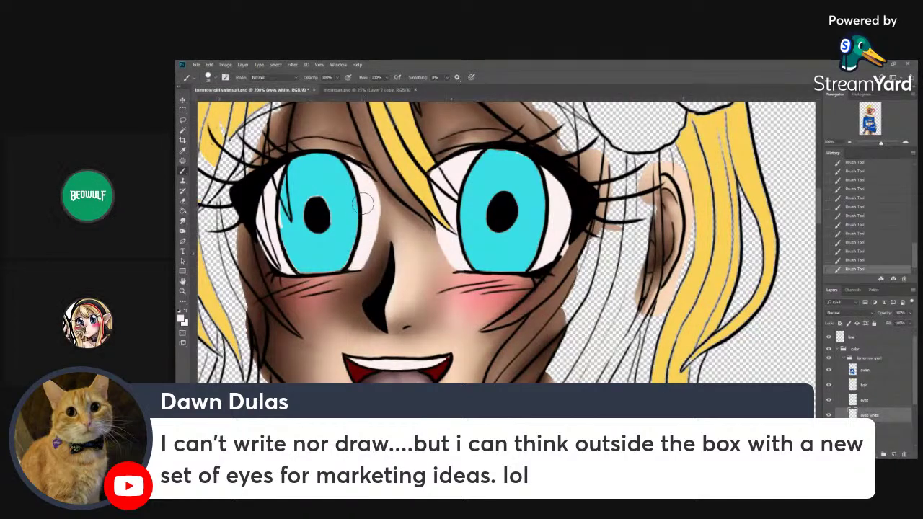
- Erase excess white at the left eye's upper inner corner and fill both eyes' inner edges with a smaller Brush
{"action": "key", "text": "e"}
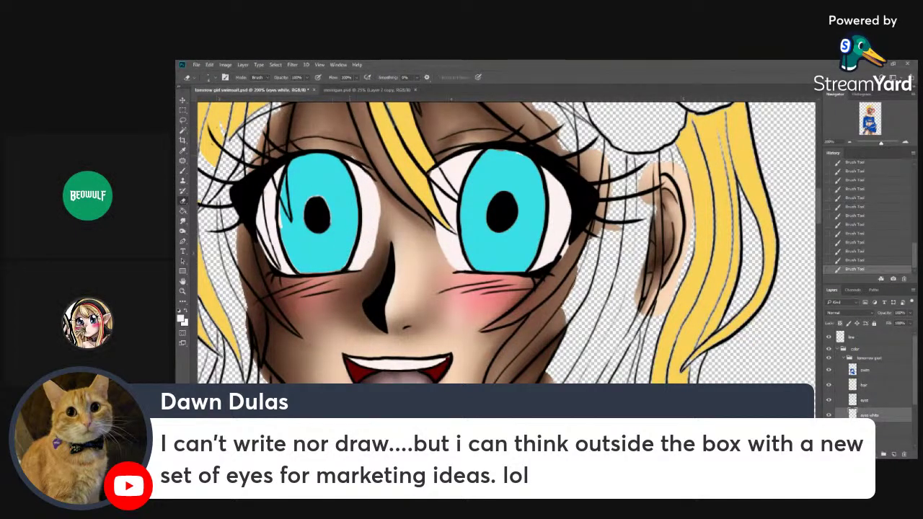
{"action": "left_click_drag", "start_coordinate": [362, 164], "coordinate": [366, 169]}
{"action": "key", "text": "b"}
{"action": "left_click", "coordinate": [209, 77]}
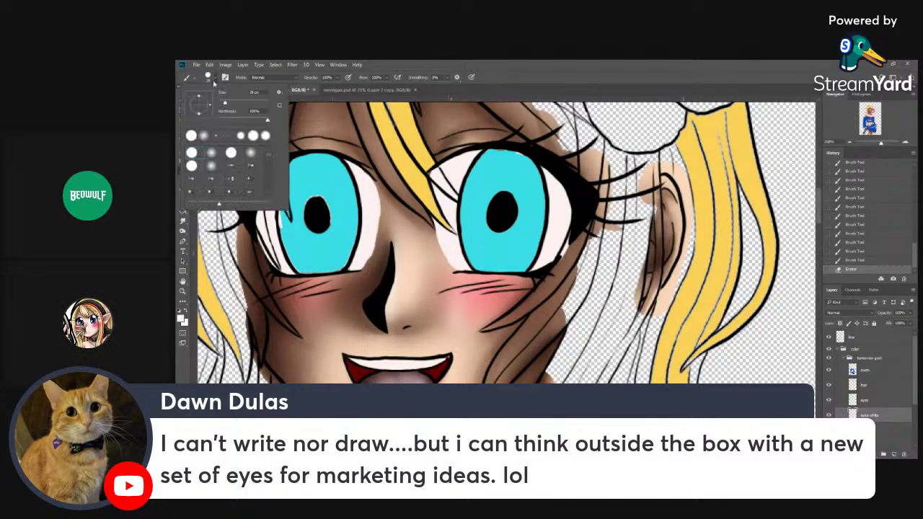
{"action": "left_click_drag", "start_coordinate": [371, 185], "coordinate": [366, 261]}
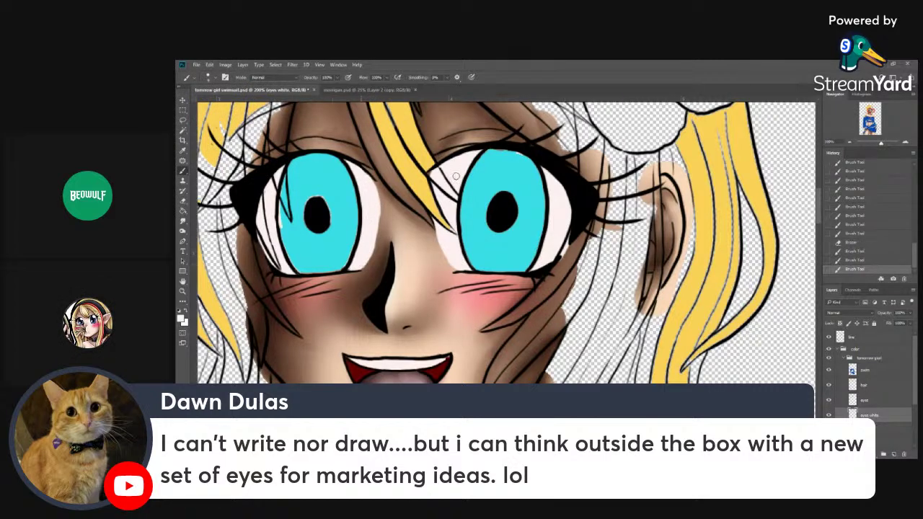
{"action": "left_click_drag", "start_coordinate": [434, 175], "coordinate": [448, 258]}
{"action": "left_click_drag", "start_coordinate": [449, 254], "coordinate": [451, 265]}
- Fill the remaining small gaps in the eye whites with a 2 px hard Brush
{"action": "left_click", "coordinate": [214, 79]}
{"action": "left_click_drag", "start_coordinate": [220, 103], "coordinate": [219, 103]}
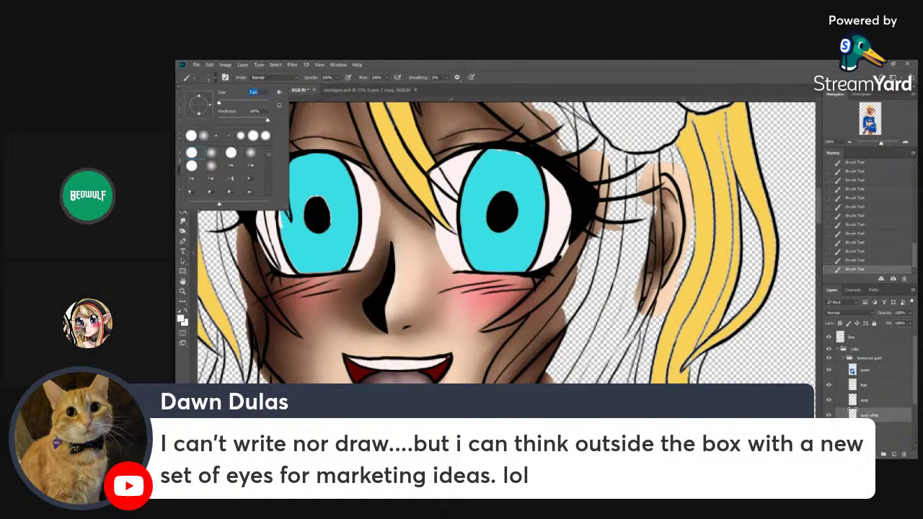
{"action": "key", "text": "Return"}
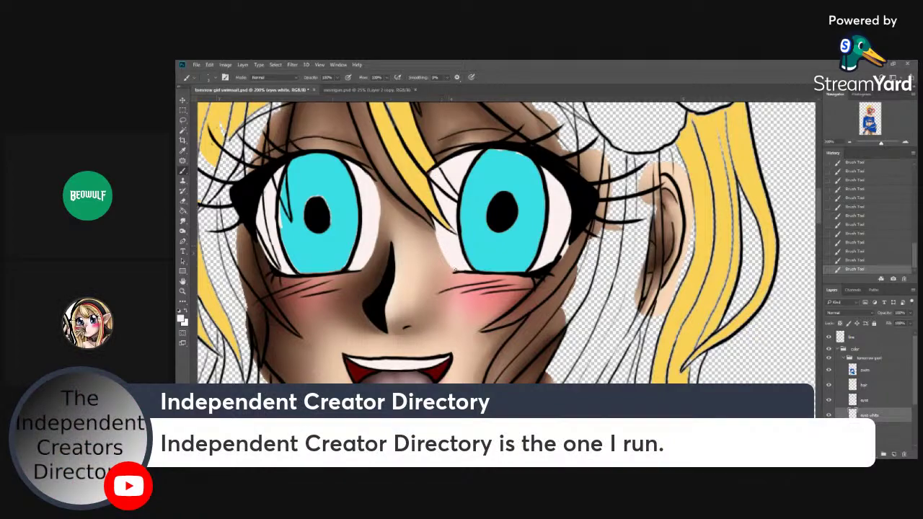
{"action": "key", "text": "e"}
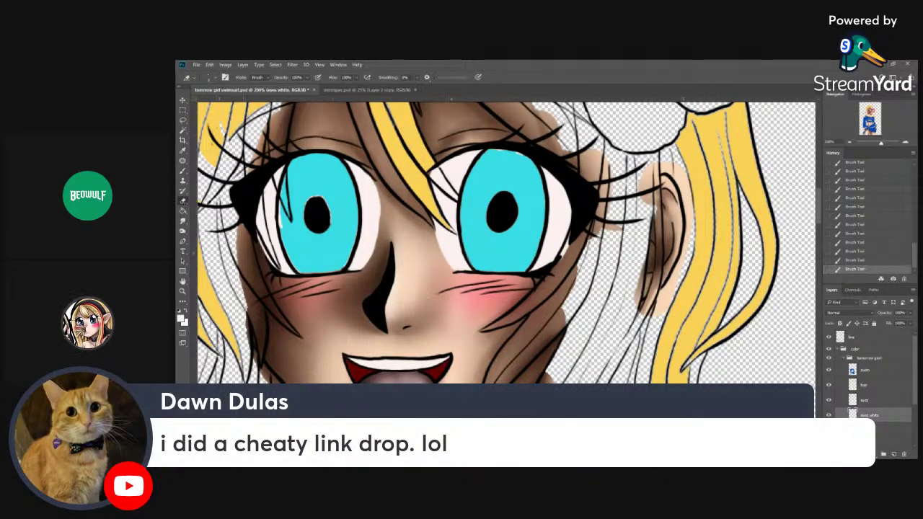
{"action": "key", "text": "b"}
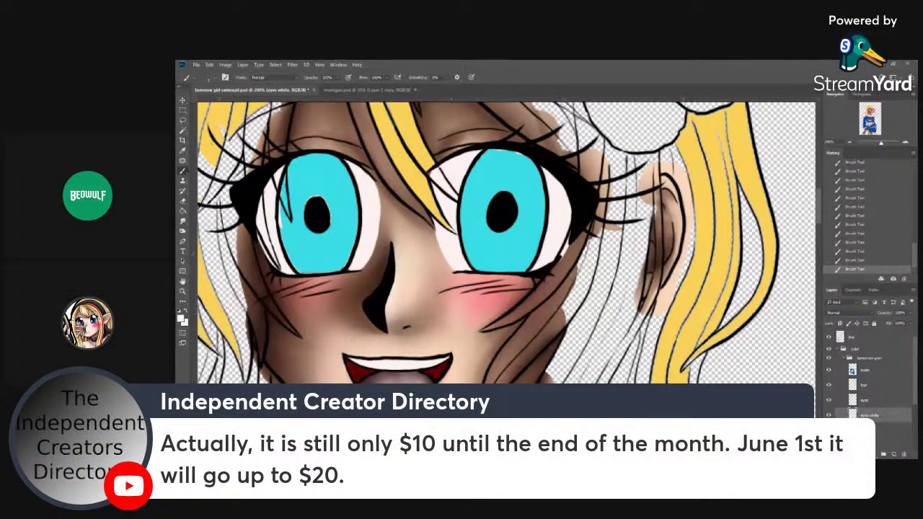
- Erase stray line work at the right eye's lower inner corner on the line layer
{"action": "left_click", "coordinate": [856, 336]}
{"action": "left_click", "coordinate": [182, 200]}
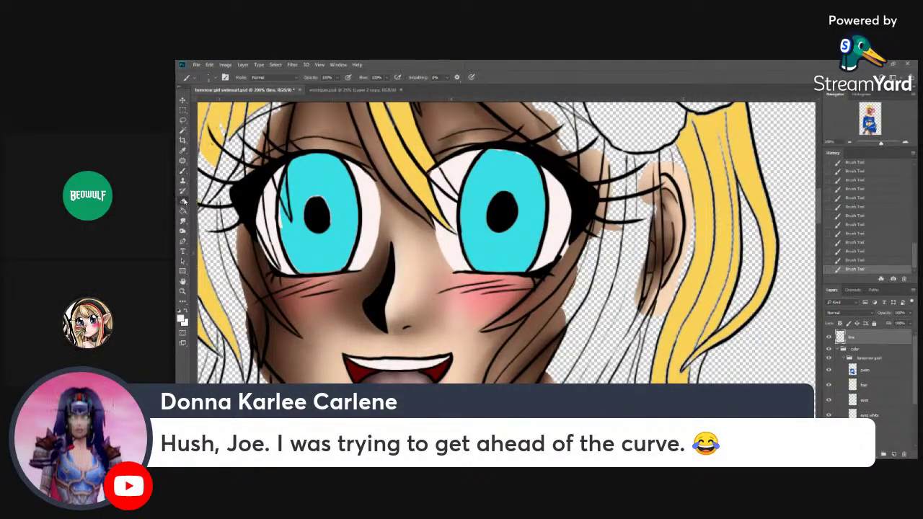
{"action": "left_click", "coordinate": [465, 269]}
{"action": "left_click", "coordinate": [465, 269]}
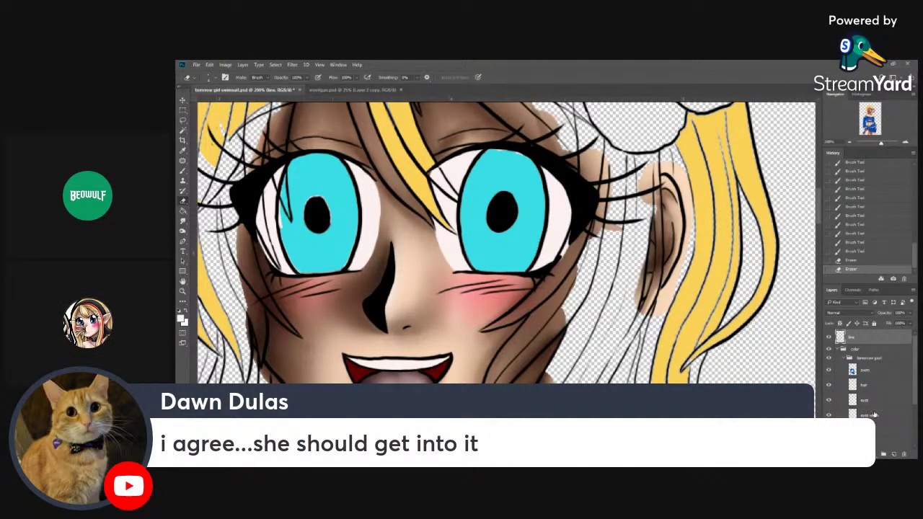
- Erase excess white along the right eye's outer edge and the left eye's inner edge on the eyes white layer
{"action": "left_click", "coordinate": [873, 415]}
{"action": "left_click", "coordinate": [570, 247]}
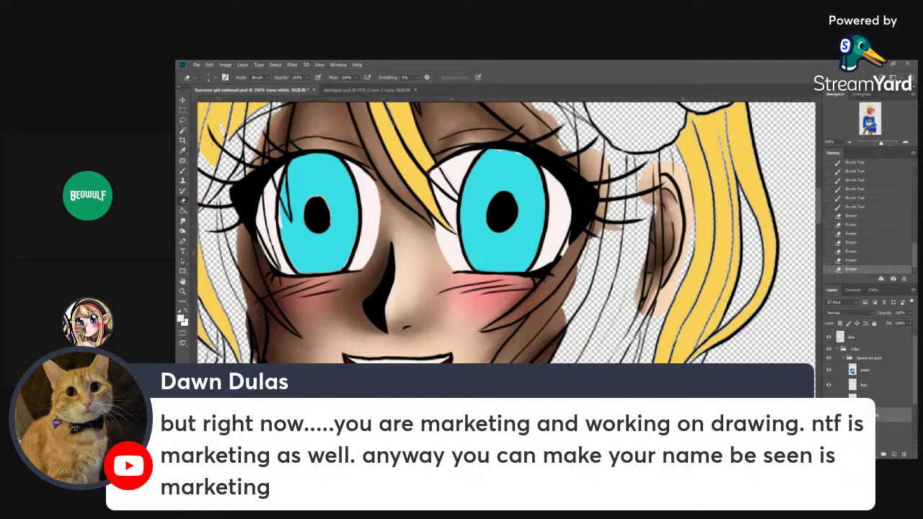
{"action": "left_click", "coordinate": [379, 196]}
{"action": "left_click", "coordinate": [379, 196]}
- Touch up the white at the left eye's lower outer edge and the teeth's left end with the Brush, then save
{"action": "key", "text": "b"}
{"action": "left_click_drag", "start_coordinate": [259, 240], "coordinate": [265, 256]}
{"action": "left_click_drag", "start_coordinate": [261, 245], "coordinate": [264, 254]}
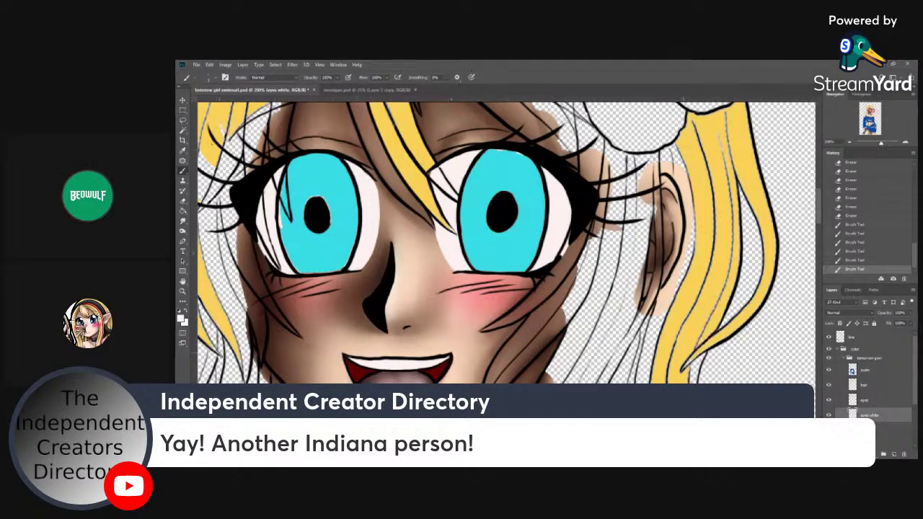
{"action": "left_click", "coordinate": [371, 365]}
{"action": "left_click", "coordinate": [354, 362]}
{"action": "key", "text": "ctrl+s"}
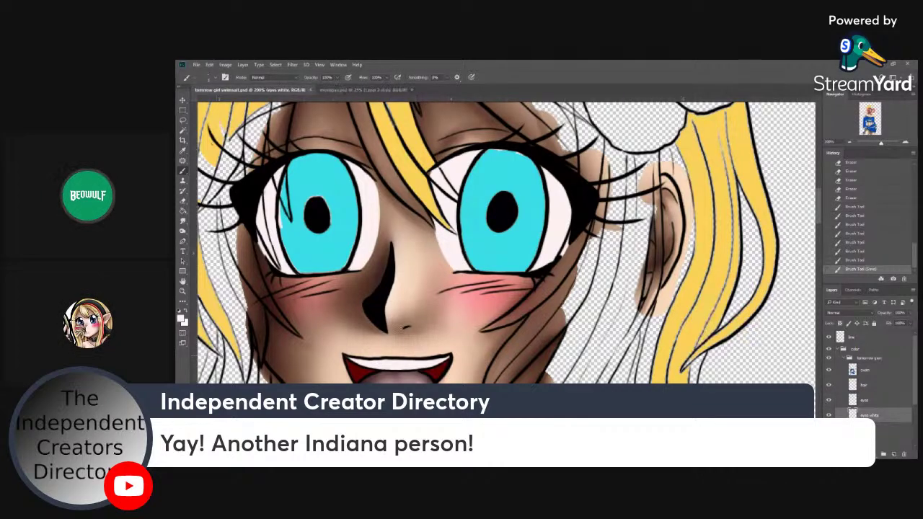
- Select the painted eye whites and teeth by picking the empty area with the Magic Wand and inverting the selection
{"action": "left_click", "coordinate": [183, 129]}
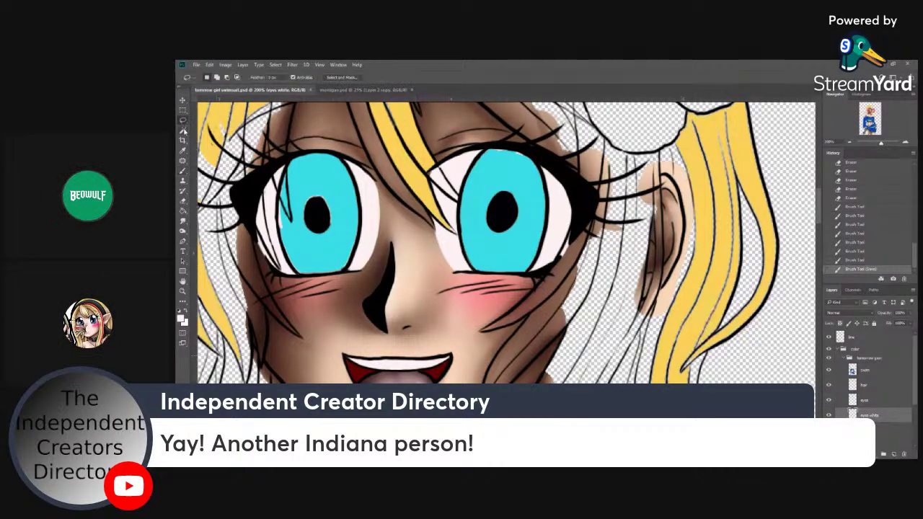
{"action": "left_click", "coordinate": [495, 126]}
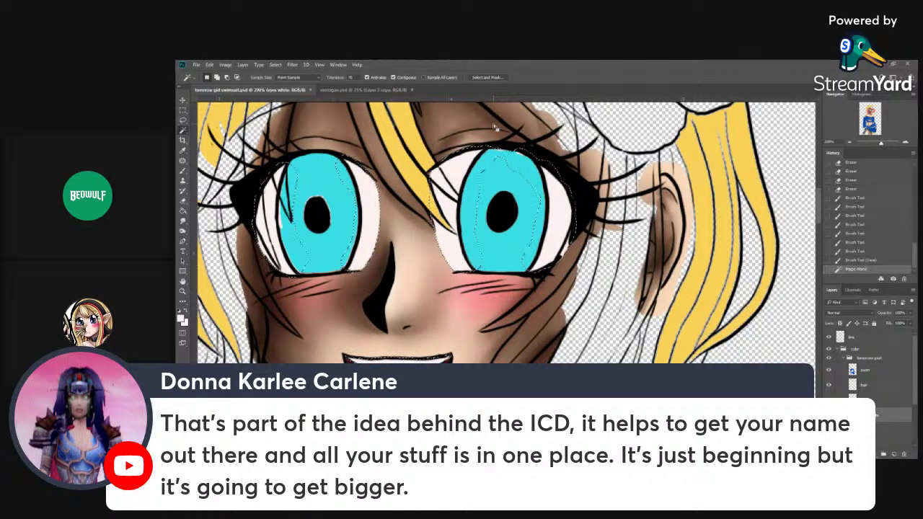
{"action": "key", "text": "ctrl+shift+i"}
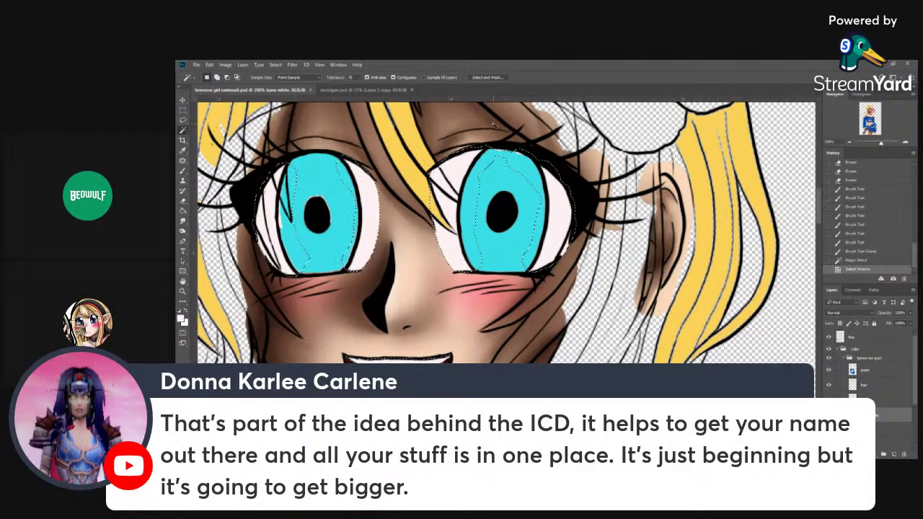
- Shade the upper edges of the selected eye whites with a soft, reduced-flow Brush in pale pinkish grey (#d7c2c2)
{"action": "left_click", "coordinate": [182, 320]}
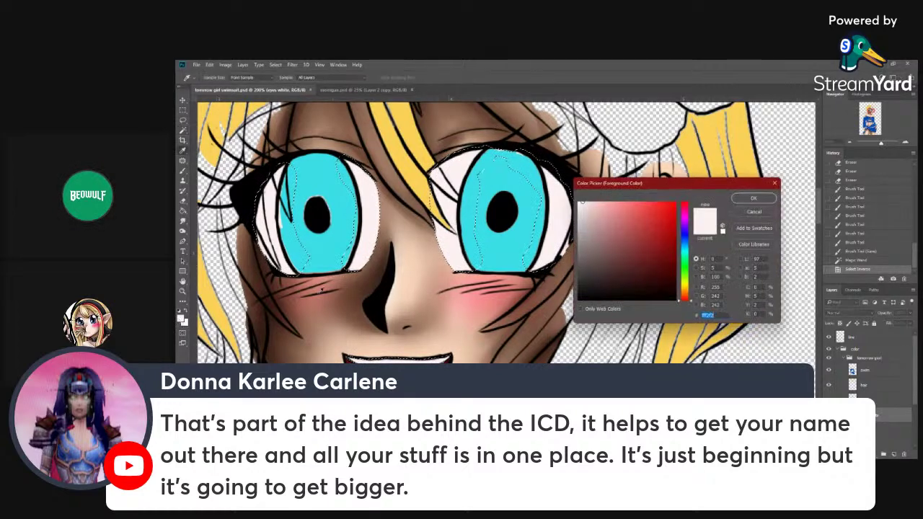
{"action": "left_click", "coordinate": [587, 216]}
{"action": "key", "text": "Return"}
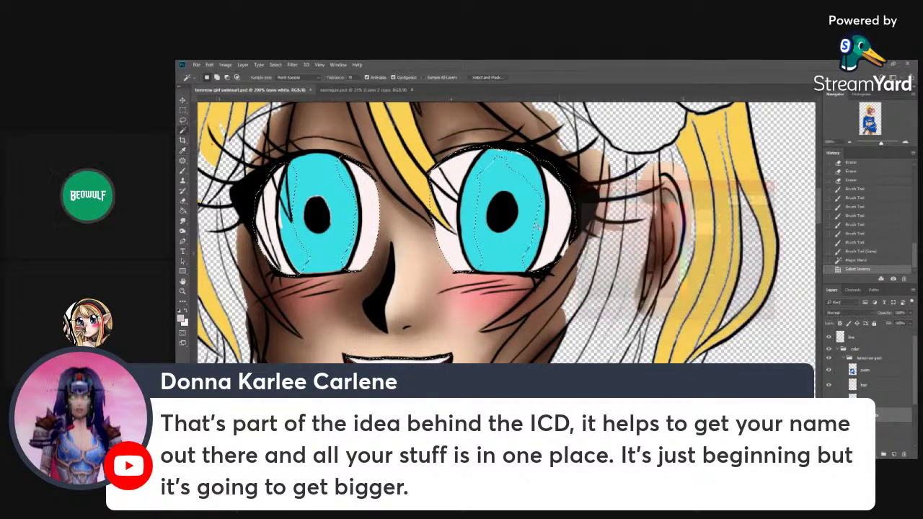
{"action": "left_click", "coordinate": [182, 170]}
{"action": "left_click", "coordinate": [214, 77]}
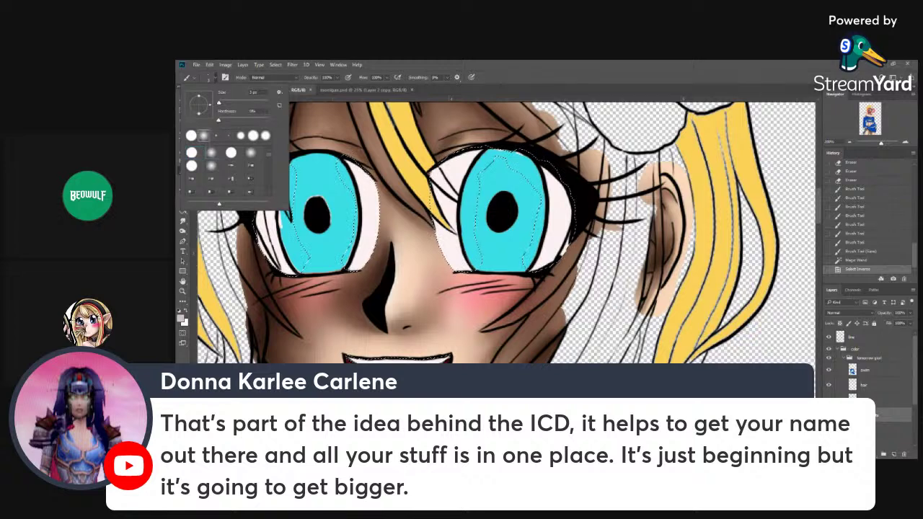
{"action": "left_click", "coordinate": [239, 102]}
{"action": "key", "text": "Return"}
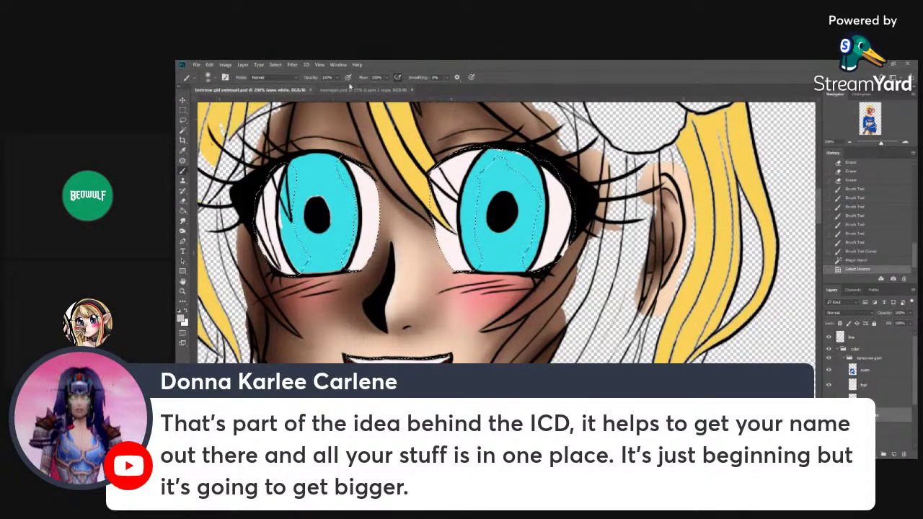
{"action": "left_click", "coordinate": [386, 77]}
{"action": "left_click_drag", "start_coordinate": [370, 87], "coordinate": [368, 86]}
{"action": "left_click_drag", "start_coordinate": [441, 173], "coordinate": [477, 153]}
{"action": "left_click_drag", "start_coordinate": [564, 184], "coordinate": [575, 216]}
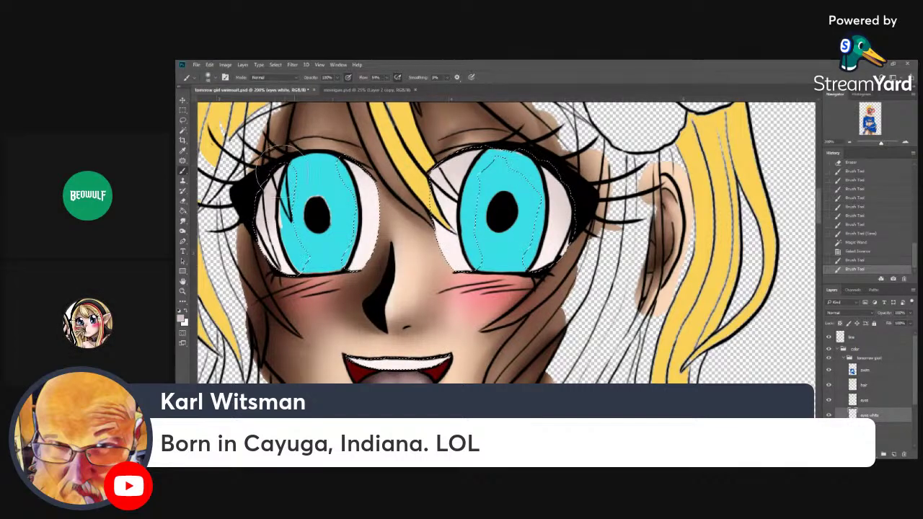
{"action": "left_click_drag", "start_coordinate": [303, 155], "coordinate": [478, 275]}
{"action": "left_click", "coordinate": [215, 78]}
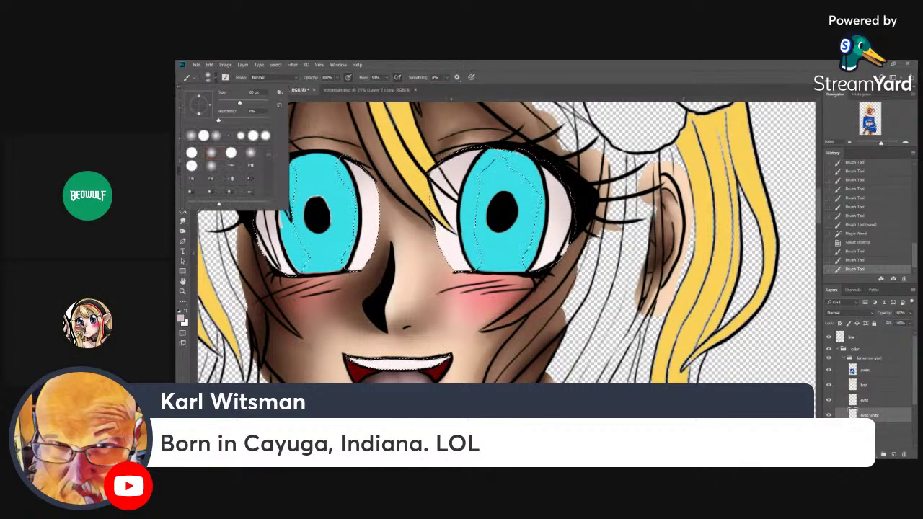
{"action": "key", "text": "Return"}
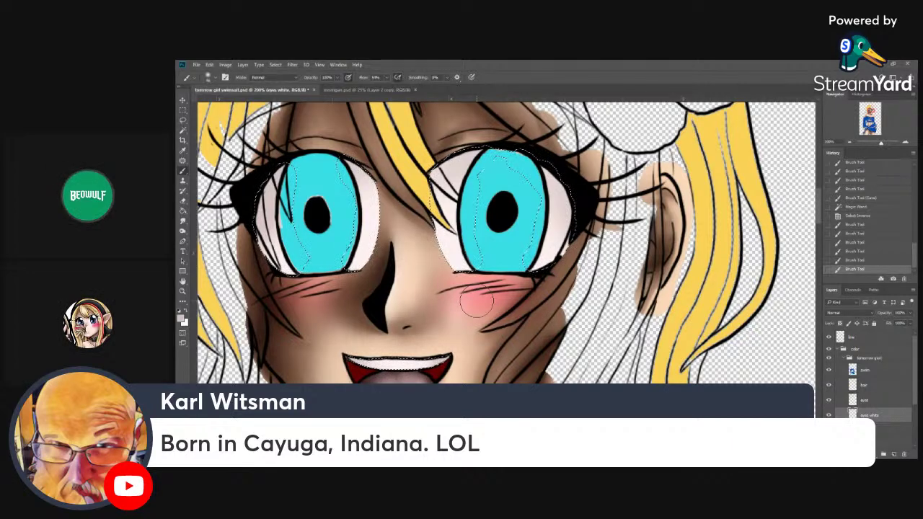
- Deepen the shading along the eye whites' upper and outer edges and the teeth with a smaller soft Brush in #b19b9b
{"action": "left_click", "coordinate": [183, 315]}
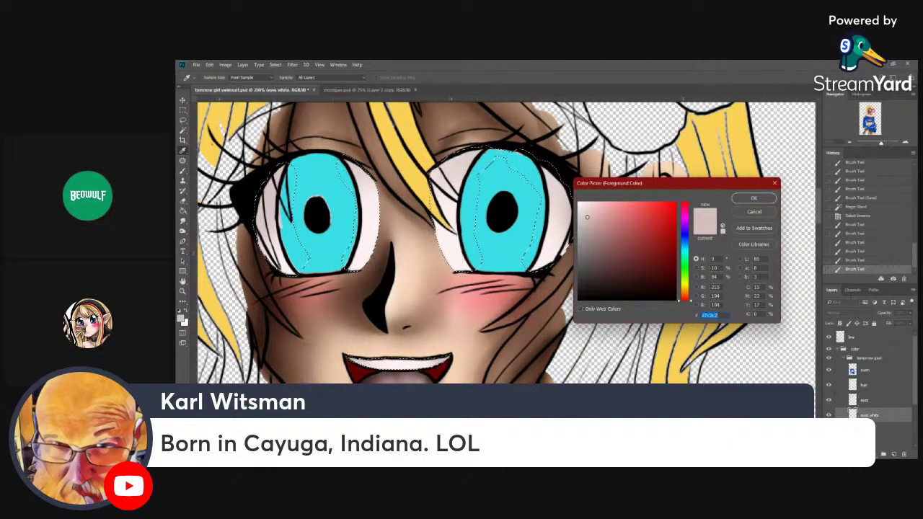
{"action": "left_click", "coordinate": [589, 231]}
{"action": "left_click", "coordinate": [753, 198]}
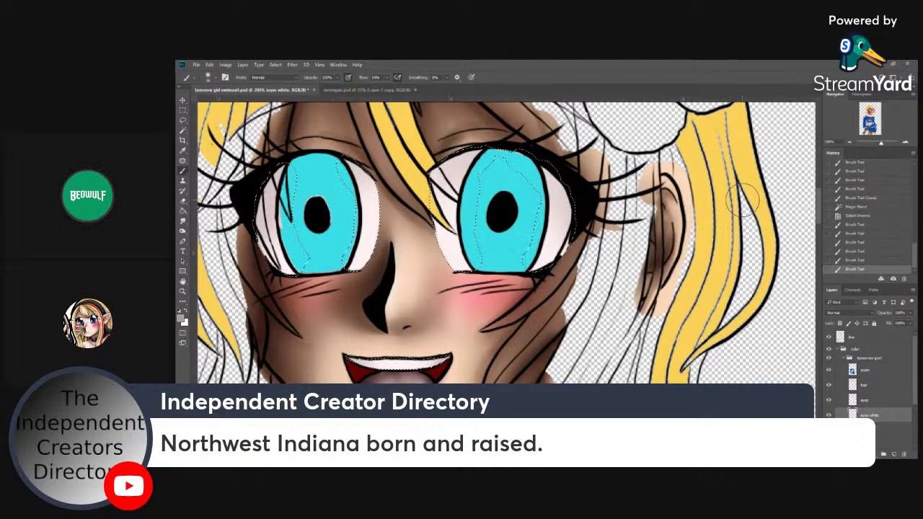
{"action": "left_click", "coordinate": [215, 77]}
{"action": "left_click_drag", "start_coordinate": [223, 101], "coordinate": [226, 101]}
{"action": "left_click", "coordinate": [314, 153]}
{"action": "left_click_drag", "start_coordinate": [263, 213], "coordinate": [278, 176]}
{"action": "mouse_move", "coordinate": [461, 162]}
{"action": "left_mouse_down"}
{"action": "mouse_move", "coordinate": [432, 171]}
{"action": "mouse_move", "coordinate": [468, 155]}
{"action": "left_mouse_up"}
{"action": "left_click_drag", "start_coordinate": [548, 166], "coordinate": [569, 194]}
{"action": "left_click_drag", "start_coordinate": [351, 359], "coordinate": [441, 366]}
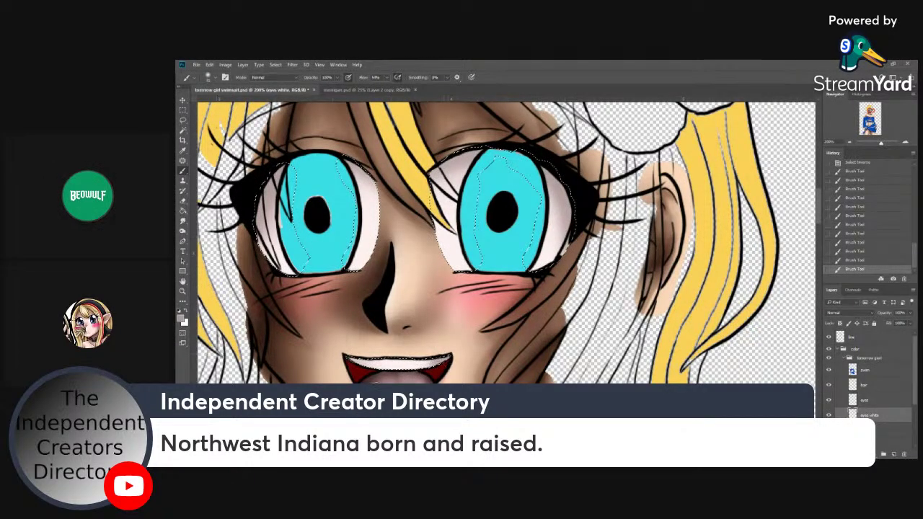
- Pick a darker grey-brown and build up the soft shading on the eye whites' outer corners and the teeth's edge
{"action": "left_click", "coordinate": [181, 322]}
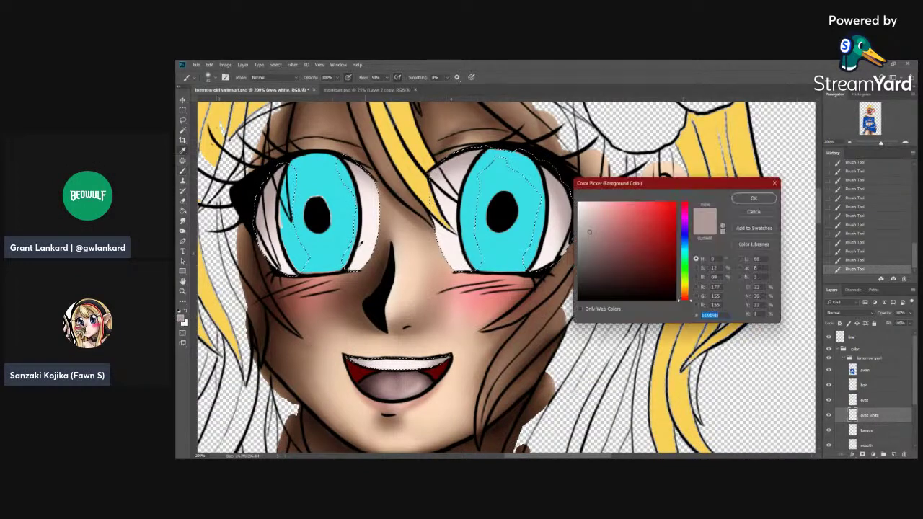
{"action": "left_click", "coordinate": [754, 197]}
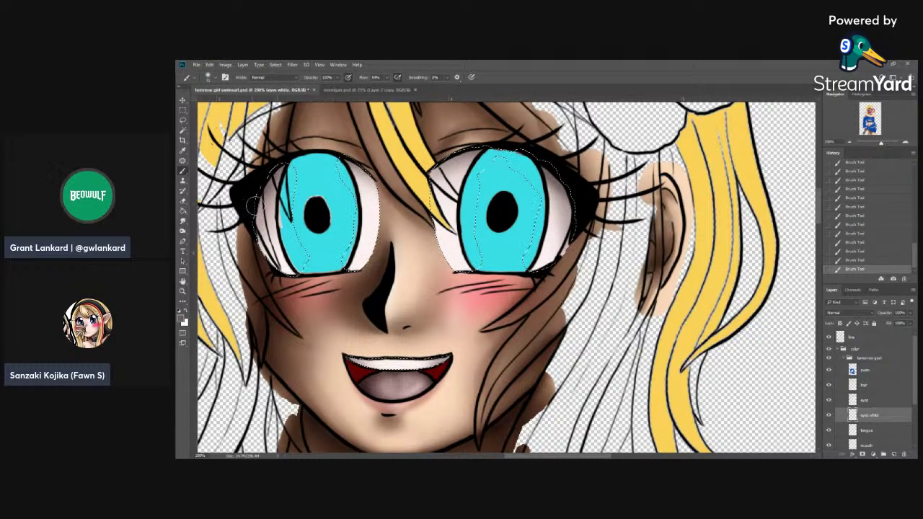
{"action": "left_click", "coordinate": [212, 78]}
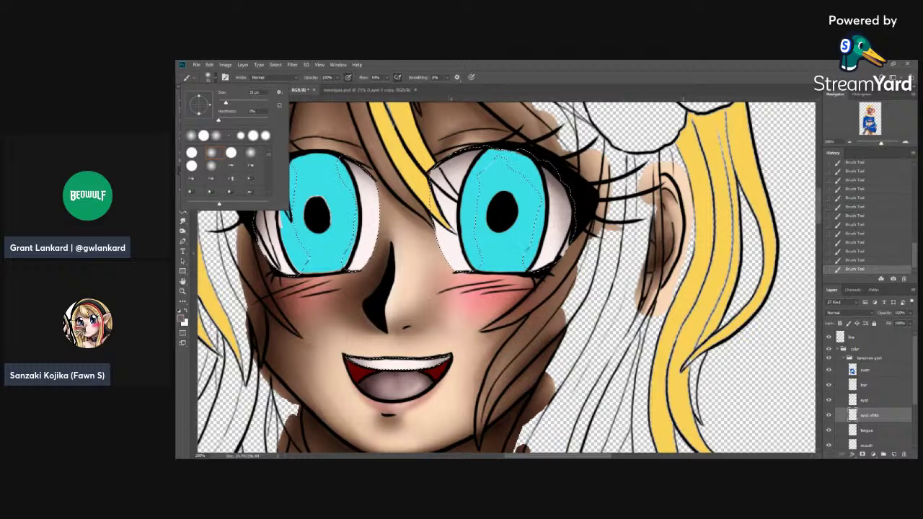
{"action": "left_click", "coordinate": [351, 365]}
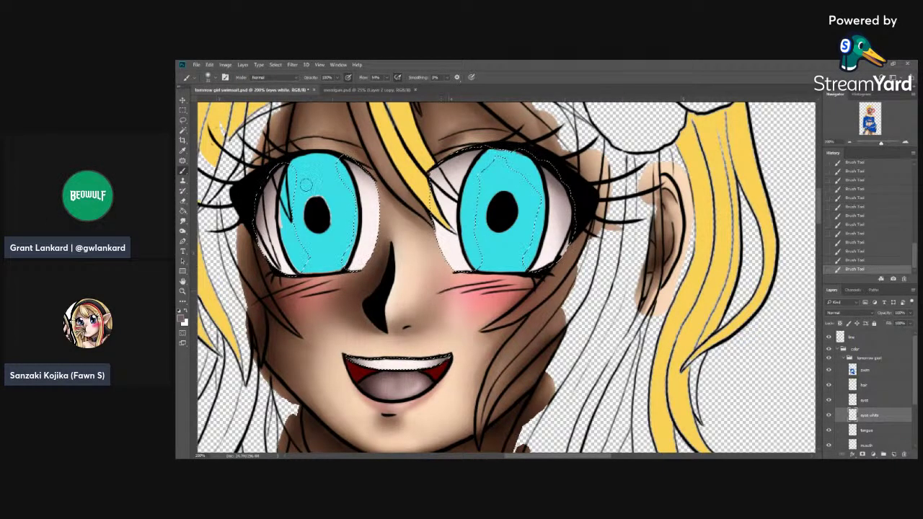
{"action": "left_click", "coordinate": [210, 77]}
{"action": "key", "text": "Return"}
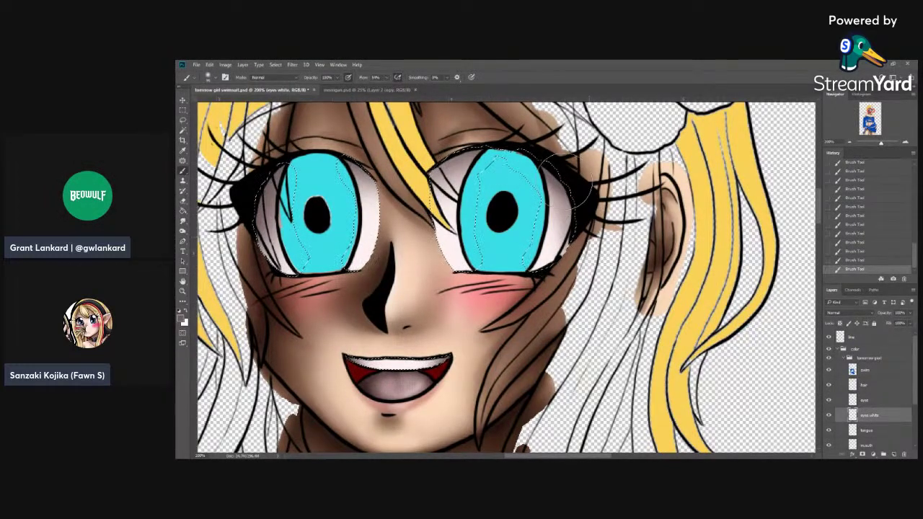
- Add the deepest shadow under the upper lashes with a large soft Brush in very dark brown, then deselect and save
{"action": "key", "text": "i"}
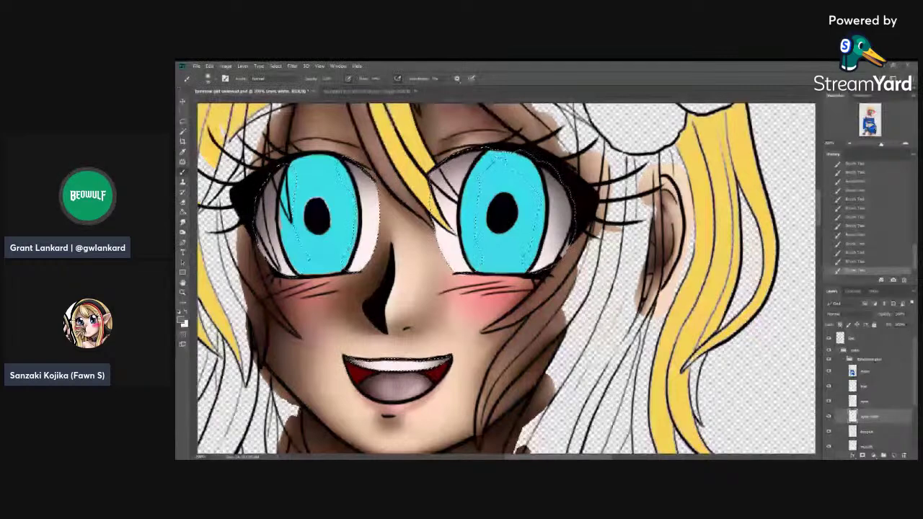
{"action": "left_click", "coordinate": [183, 320]}
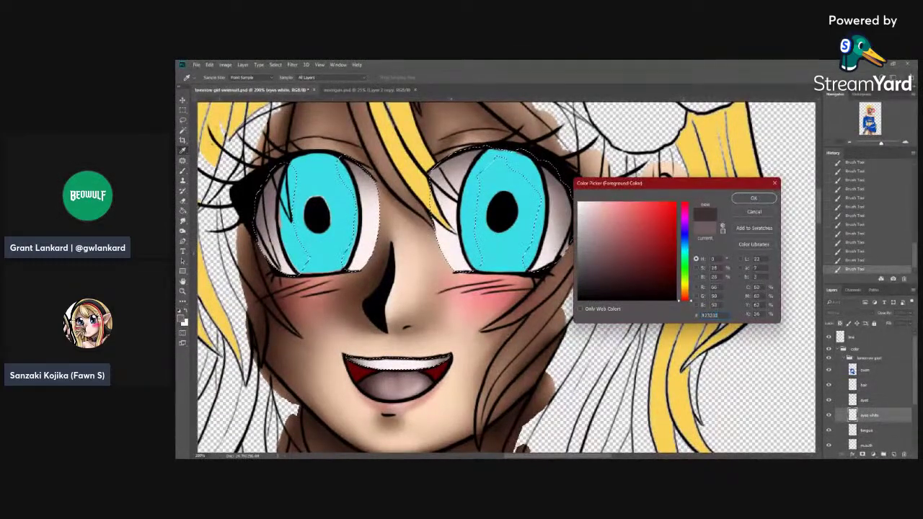
{"action": "left_click", "coordinate": [753, 198]}
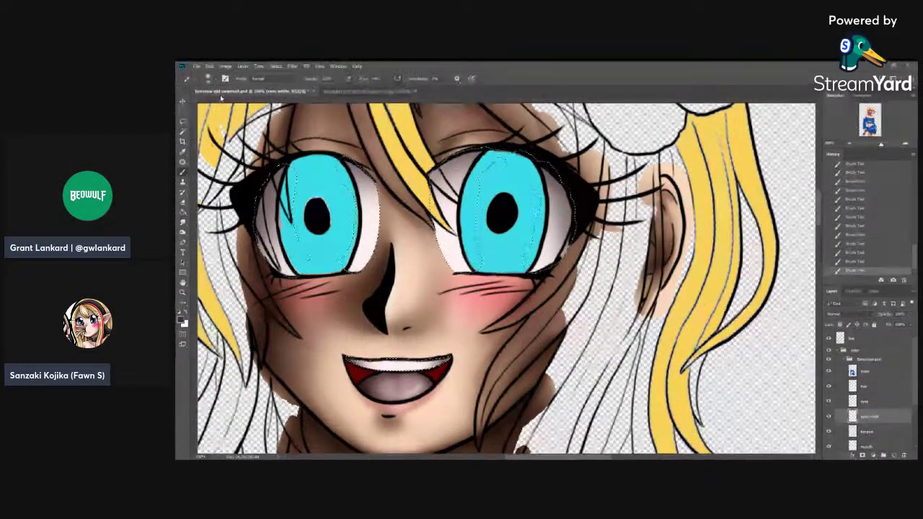
{"action": "left_click", "coordinate": [209, 77]}
{"action": "left_click_drag", "start_coordinate": [242, 102], "coordinate": [233, 103]}
{"action": "left_click", "coordinate": [364, 157]}
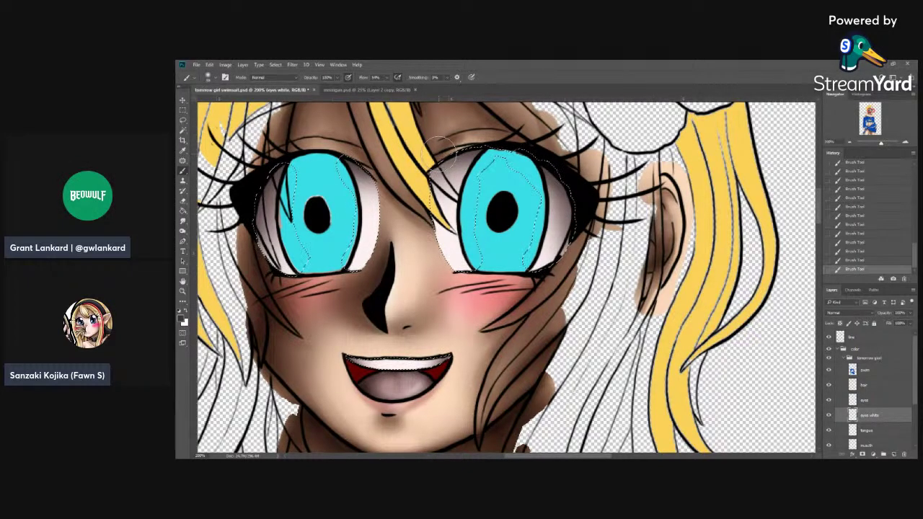
{"action": "key", "text": "ctrl+d"}
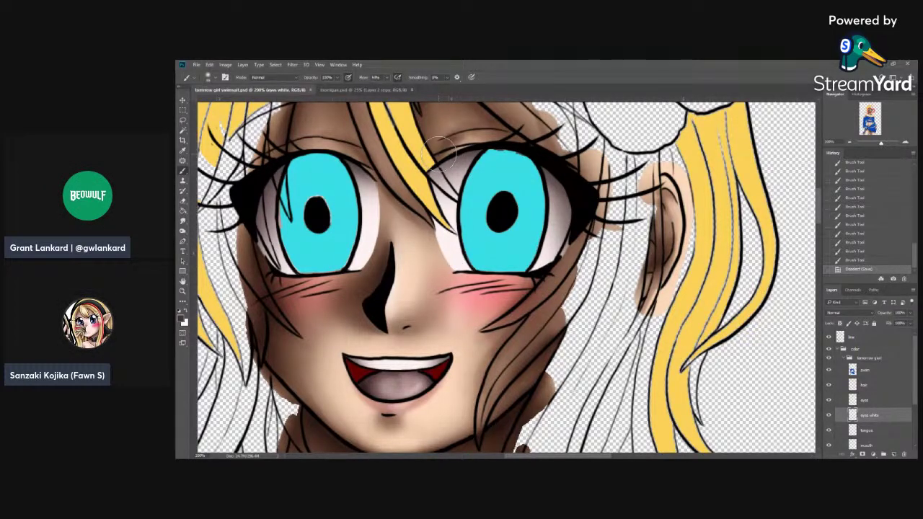
- Erase stray line work at both eyes' lower inner corners and one eye's outer edge on the line layer
{"action": "left_click", "coordinate": [859, 339]}
{"action": "key", "text": "e"}
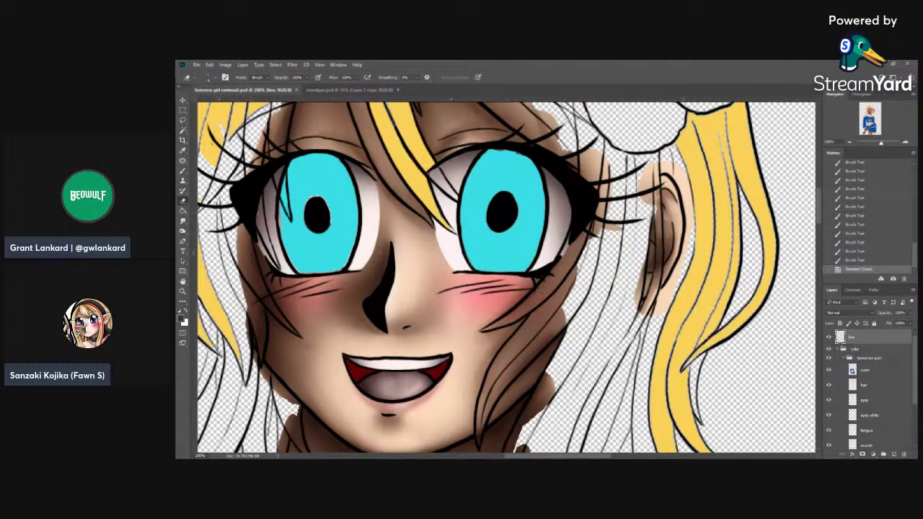
{"action": "left_click", "coordinate": [350, 268]}
{"action": "left_click", "coordinate": [350, 268]}
{"action": "left_click", "coordinate": [350, 268]}
{"action": "left_click", "coordinate": [349, 269]}
{"action": "left_click", "coordinate": [349, 269]}
{"action": "left_click", "coordinate": [571, 228]}
{"action": "left_click", "coordinate": [454, 274]}
{"action": "left_click", "coordinate": [454, 274]}
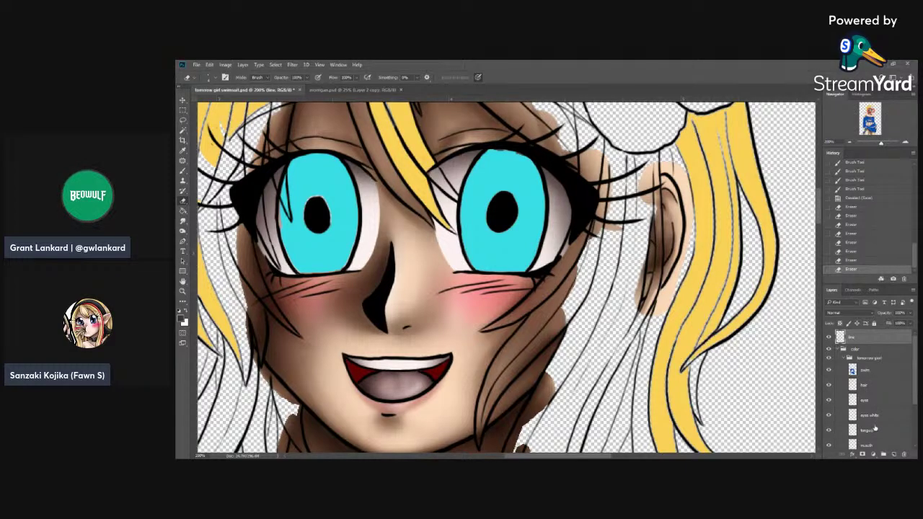
- Thin the stray strand lines crossing the outer white of the left-hand eye on the line layer, then save
{"action": "left_click", "coordinate": [872, 416]}
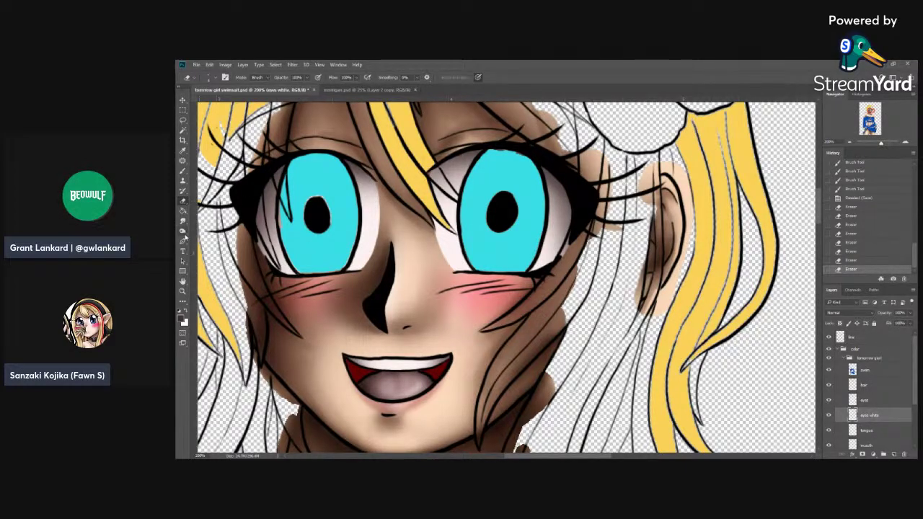
{"action": "left_click", "coordinate": [871, 339]}
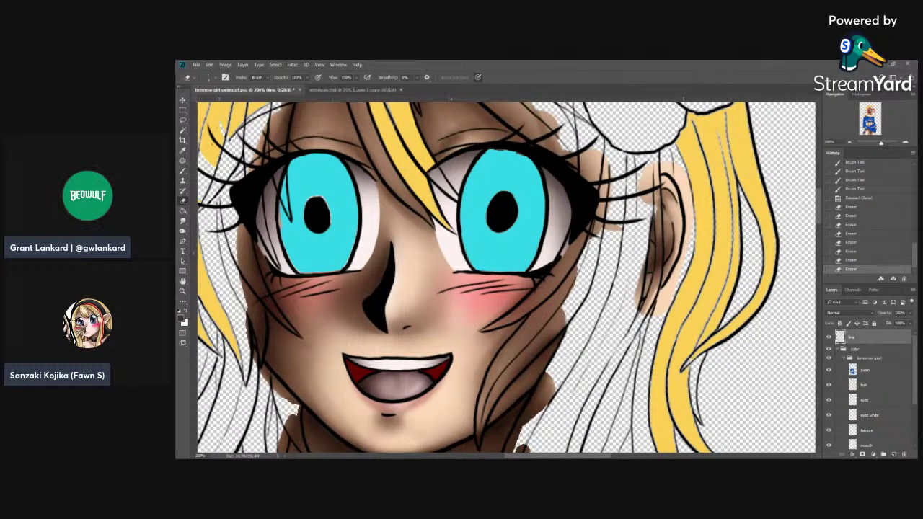
{"action": "left_click_drag", "start_coordinate": [266, 193], "coordinate": [275, 211]}
{"action": "left_click_drag", "start_coordinate": [271, 200], "coordinate": [278, 257]}
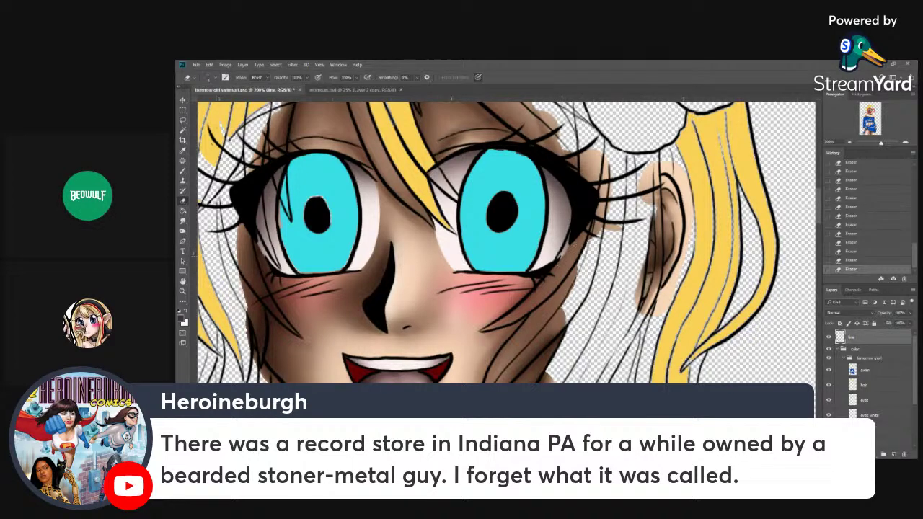
{"action": "key", "text": "ctrl+s"}
- Smudge the eye whites' edges toward the outlines on the eyes white layer, erase the excess at a lower edge, and save
{"action": "left_click", "coordinate": [875, 414]}
{"action": "left_click", "coordinate": [183, 231]}
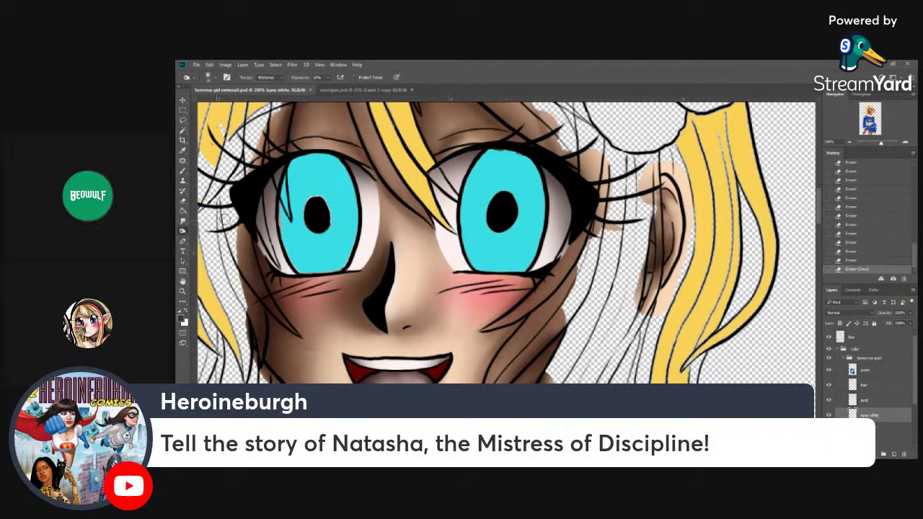
{"action": "left_click", "coordinate": [184, 221]}
{"action": "left_click_drag", "start_coordinate": [374, 192], "coordinate": [376, 238]}
{"action": "mouse_move", "coordinate": [375, 237]}
{"action": "left_mouse_down"}
{"action": "mouse_move", "coordinate": [367, 258]}
{"action": "mouse_move", "coordinate": [353, 258]}
{"action": "left_mouse_up"}
{"action": "left_click_drag", "start_coordinate": [261, 235], "coordinate": [282, 272]}
{"action": "left_click_drag", "start_coordinate": [436, 216], "coordinate": [453, 267]}
{"action": "mouse_move", "coordinate": [452, 267]}
{"action": "left_mouse_down"}
{"action": "mouse_move", "coordinate": [445, 252]}
{"action": "mouse_move", "coordinate": [454, 268]}
{"action": "left_mouse_up"}
{"action": "left_click_drag", "start_coordinate": [545, 177], "coordinate": [547, 189]}
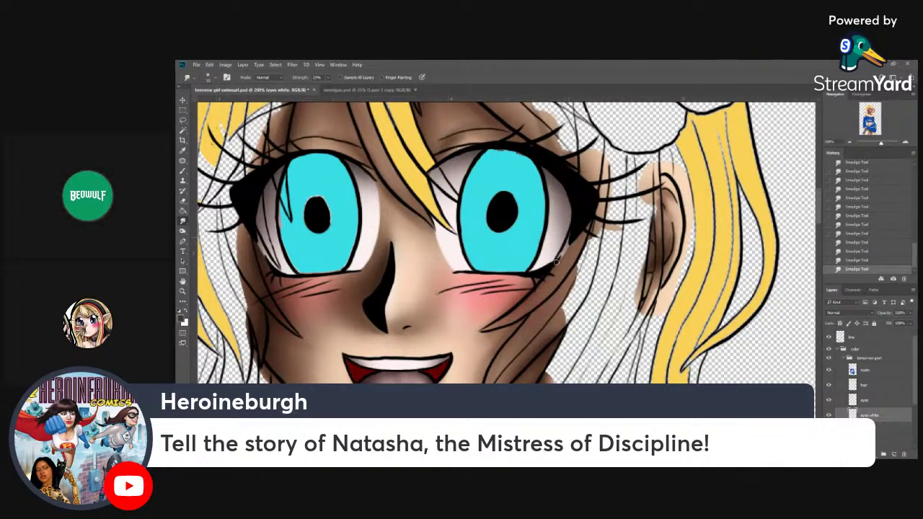
{"action": "key", "text": "b"}
{"action": "left_click", "coordinate": [463, 275]}
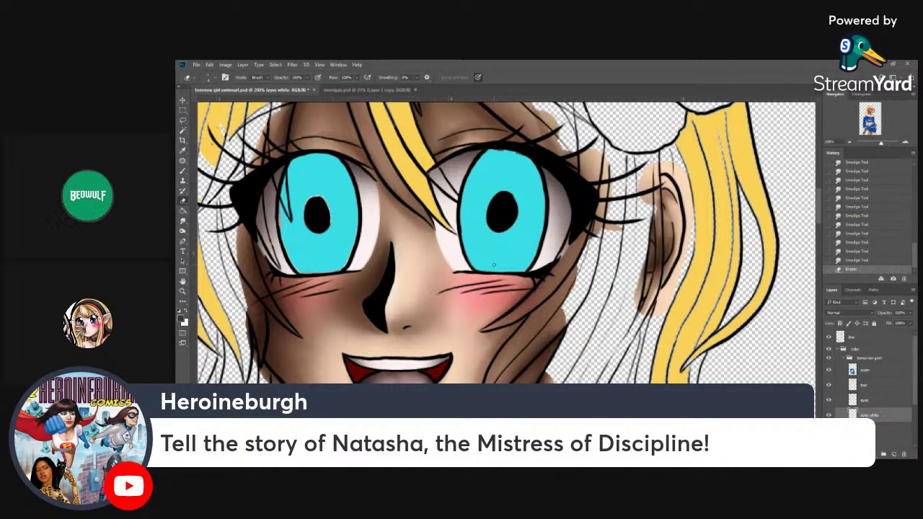
{"action": "key", "text": "ctrl+s"}
- Create a group named "over" above the line layer and add a new layer named "high" inside it
{"action": "left_click", "coordinate": [869, 338]}
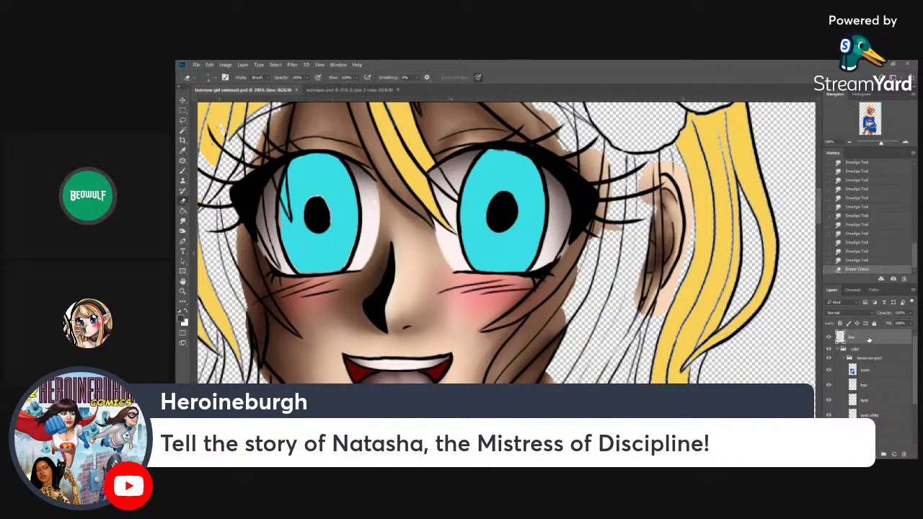
{"action": "left_click", "coordinate": [883, 455]}
{"action": "double_click", "coordinate": [856, 334]}
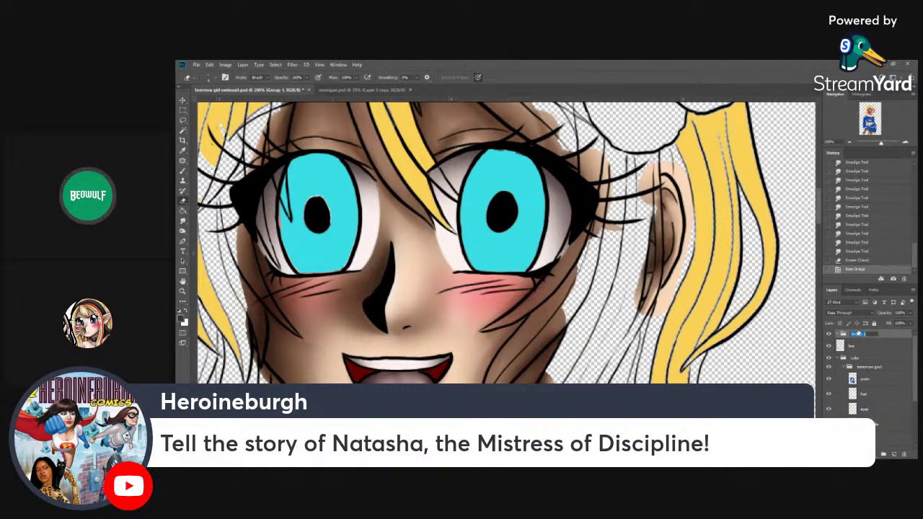
{"action": "type", "text": "over"}
{"action": "key", "text": "Return"}
{"action": "key", "text": "ctrl+shift+n"}
{"action": "type", "text": "high"}
{"action": "key", "text": "Return"}
- Paint soft white highlights over the upper part of both irises with the Brush on the high layer
{"action": "left_click", "coordinate": [186, 313]}
{"action": "left_click", "coordinate": [185, 170]}
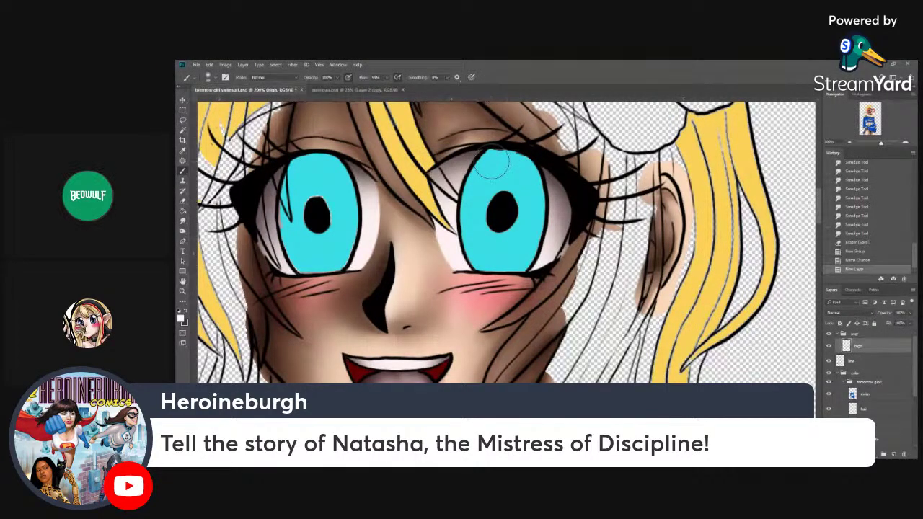
{"action": "left_click", "coordinate": [515, 170]}
{"action": "mouse_move", "coordinate": [515, 170]}
{"action": "left_mouse_down"}
{"action": "mouse_move", "coordinate": [521, 166]}
{"action": "mouse_move", "coordinate": [518, 181]}
{"action": "mouse_move", "coordinate": [511, 177]}
{"action": "left_mouse_up"}
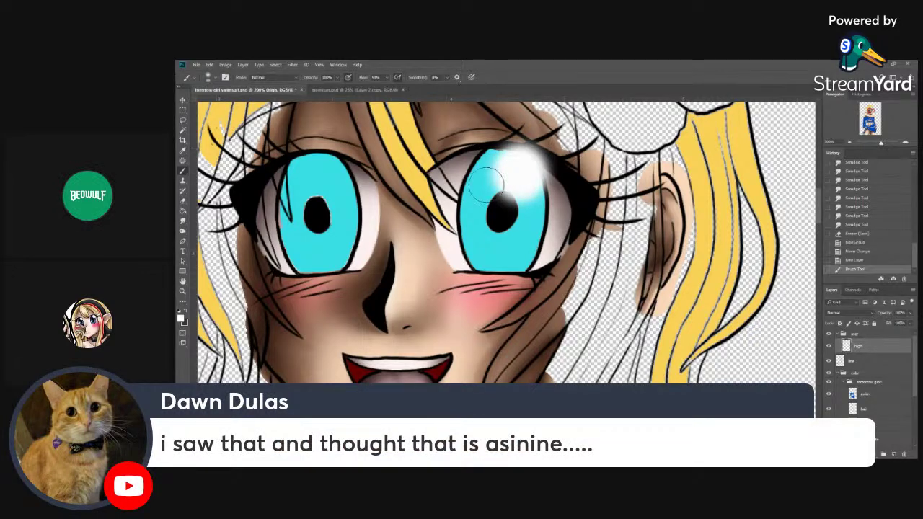
{"action": "mouse_move", "coordinate": [325, 176]}
{"action": "left_mouse_down"}
{"action": "mouse_move", "coordinate": [333, 180]}
{"action": "mouse_move", "coordinate": [329, 169]}
{"action": "mouse_move", "coordinate": [320, 175]}
{"action": "left_mouse_up"}
{"action": "left_click_drag", "start_coordinate": [523, 181], "coordinate": [521, 173]}
{"action": "left_click_drag", "start_coordinate": [326, 175], "coordinate": [325, 178]}
{"action": "left_click_drag", "start_coordinate": [523, 175], "coordinate": [519, 171]}
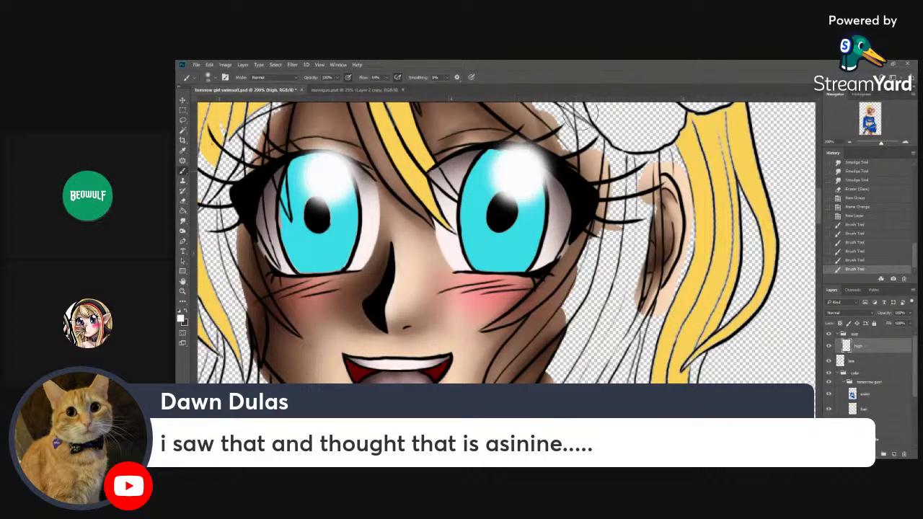
{"action": "left_click_drag", "start_coordinate": [337, 191], "coordinate": [313, 170]}
- Erase the white highlight spilling over the upper eyelid lines of both eyes on the high layer
{"action": "left_click", "coordinate": [185, 202]}
{"action": "left_click", "coordinate": [209, 78]}
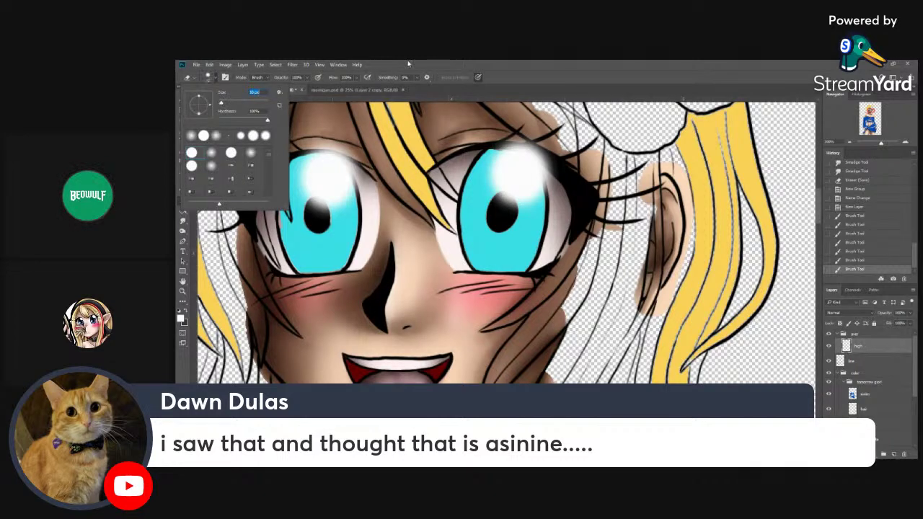
{"action": "left_click", "coordinate": [482, 103]}
{"action": "left_click_drag", "start_coordinate": [296, 150], "coordinate": [322, 148]}
{"action": "left_click_drag", "start_coordinate": [318, 148], "coordinate": [357, 160]}
{"action": "left_click_drag", "start_coordinate": [303, 148], "coordinate": [334, 153]}
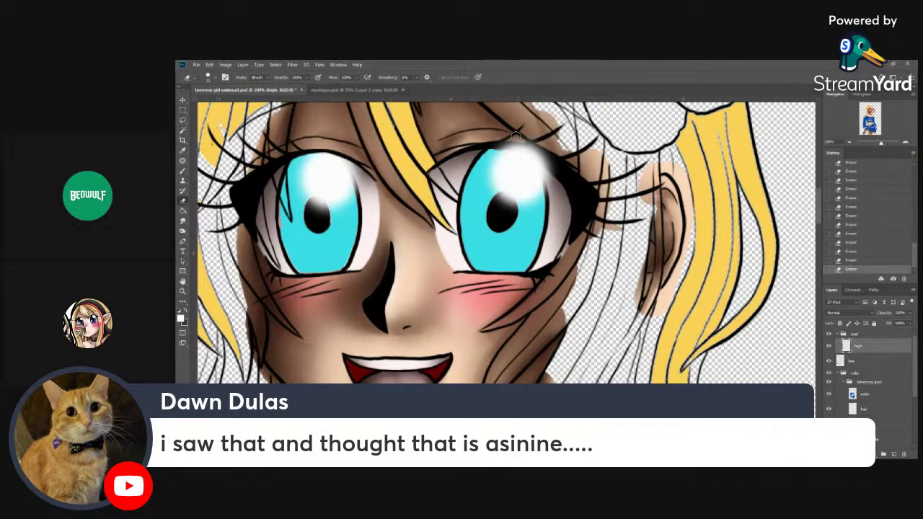
{"action": "mouse_move", "coordinate": [494, 142]}
{"action": "left_mouse_down"}
{"action": "mouse_move", "coordinate": [542, 154]}
{"action": "mouse_move", "coordinate": [561, 176]}
{"action": "left_mouse_up"}
{"action": "left_click_drag", "start_coordinate": [530, 147], "coordinate": [549, 166]}
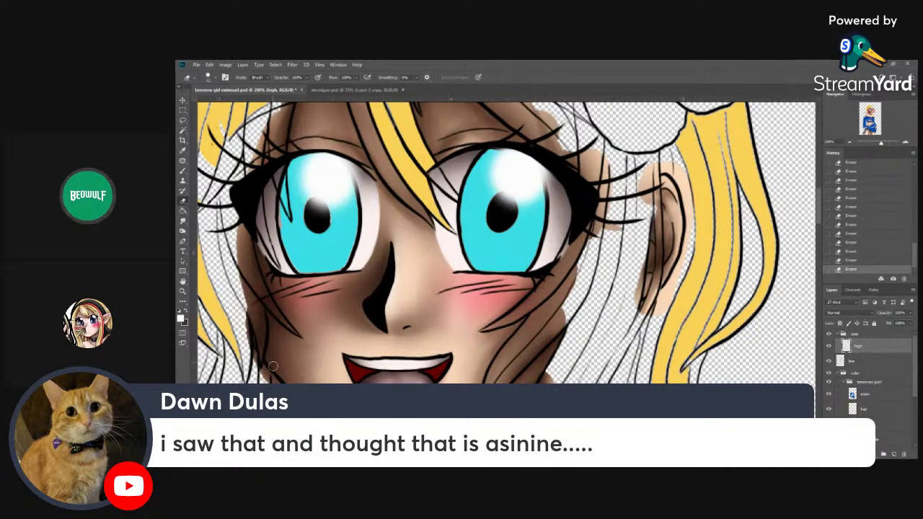
- Thicken the upper outline of the left-hand eye in black on the line layer, using 100% brush flow and pressure-controlled size
{"action": "left_click", "coordinate": [180, 310]}
{"action": "left_click", "coordinate": [183, 171]}
{"action": "left_click", "coordinate": [208, 78]}
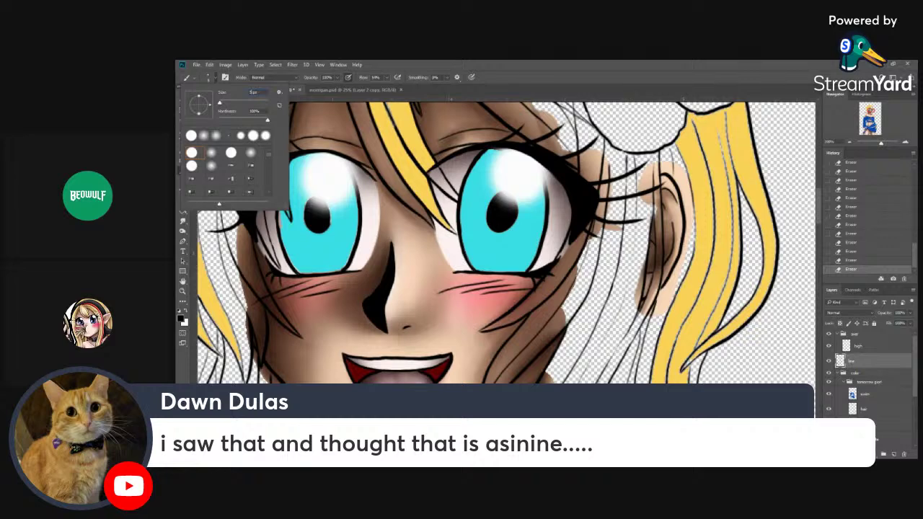
{"action": "left_click", "coordinate": [243, 90]}
{"action": "left_click", "coordinate": [388, 78]}
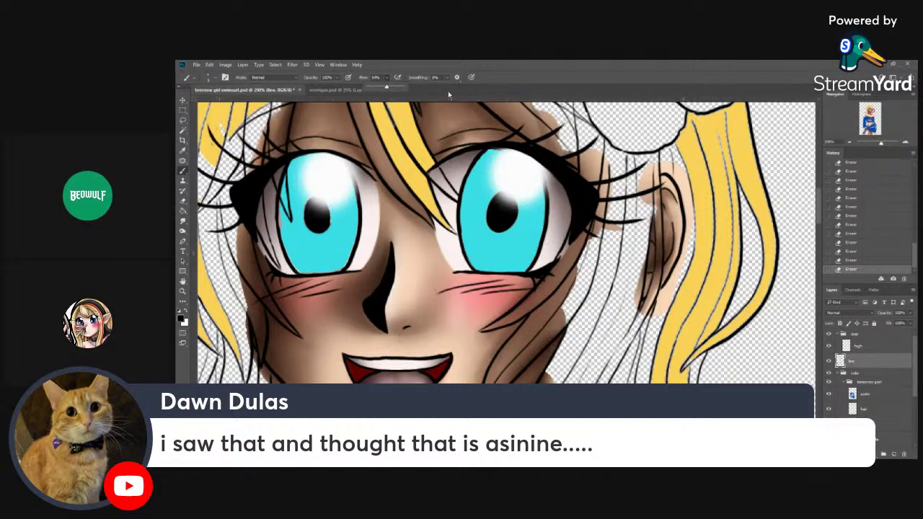
{"action": "left_click", "coordinate": [471, 78]}
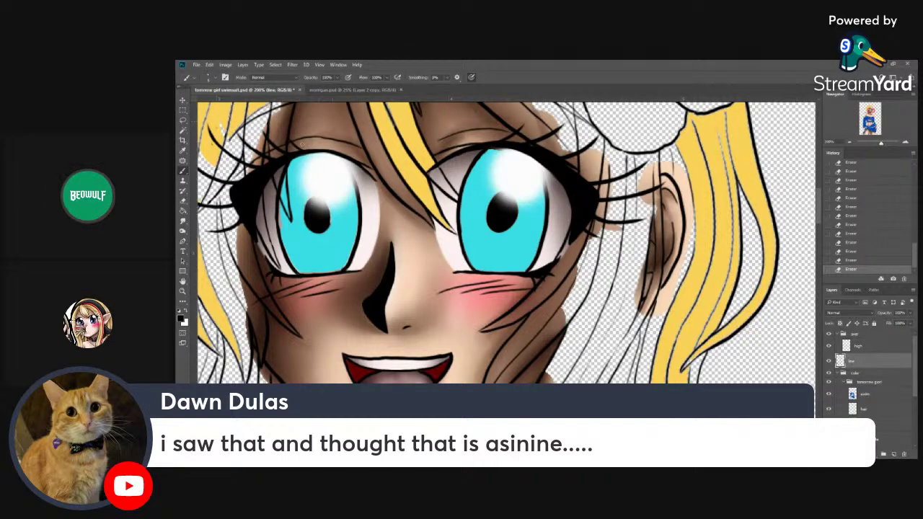
{"action": "mouse_move", "coordinate": [296, 146]}
{"action": "left_mouse_down"}
{"action": "mouse_move", "coordinate": [316, 149]}
{"action": "mouse_move", "coordinate": [308, 145]}
{"action": "left_mouse_up"}
{"action": "left_click", "coordinate": [862, 259]}
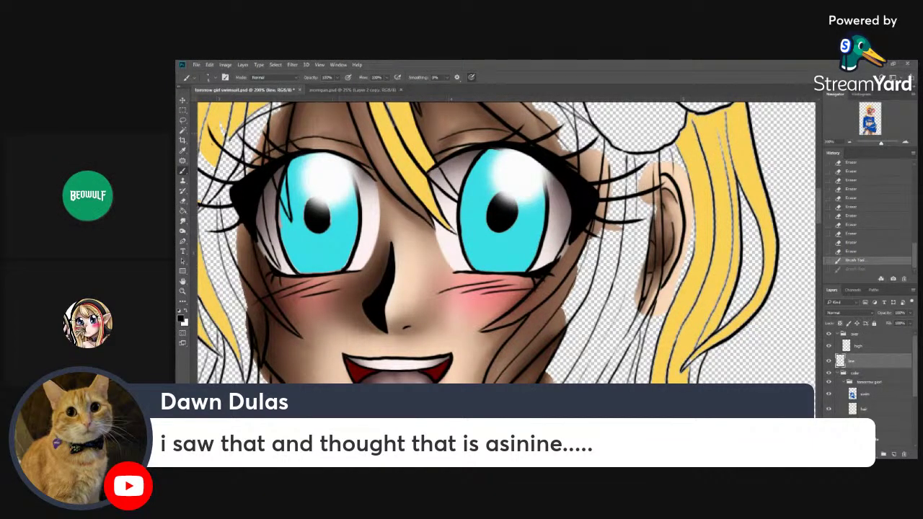
{"action": "left_click", "coordinate": [848, 252]}
{"action": "left_click_drag", "start_coordinate": [298, 154], "coordinate": [313, 152]}
{"action": "left_click_drag", "start_coordinate": [308, 153], "coordinate": [333, 154]}
{"action": "left_click_drag", "start_coordinate": [329, 153], "coordinate": [332, 153]}
{"action": "left_click_drag", "start_coordinate": [321, 151], "coordinate": [349, 159]}
{"action": "left_click_drag", "start_coordinate": [341, 156], "coordinate": [359, 165]}
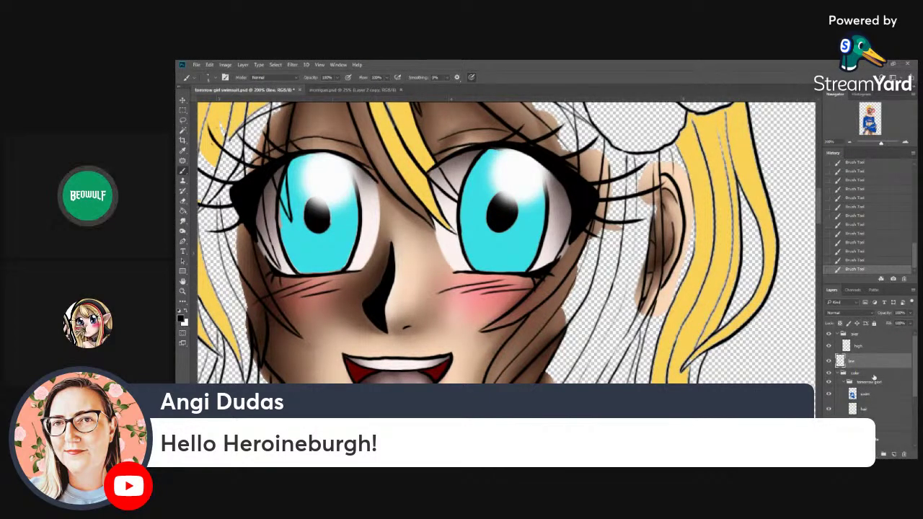
- Clean the remaining highlight spill off the left-hand eye's upper outline with the Eraser on the high layer
{"action": "left_click", "coordinate": [856, 346]}
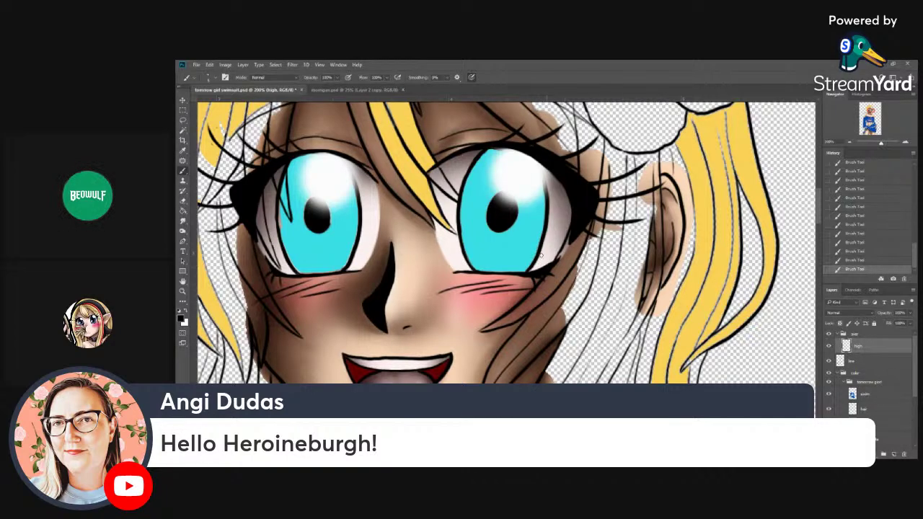
{"action": "left_click", "coordinate": [183, 201]}
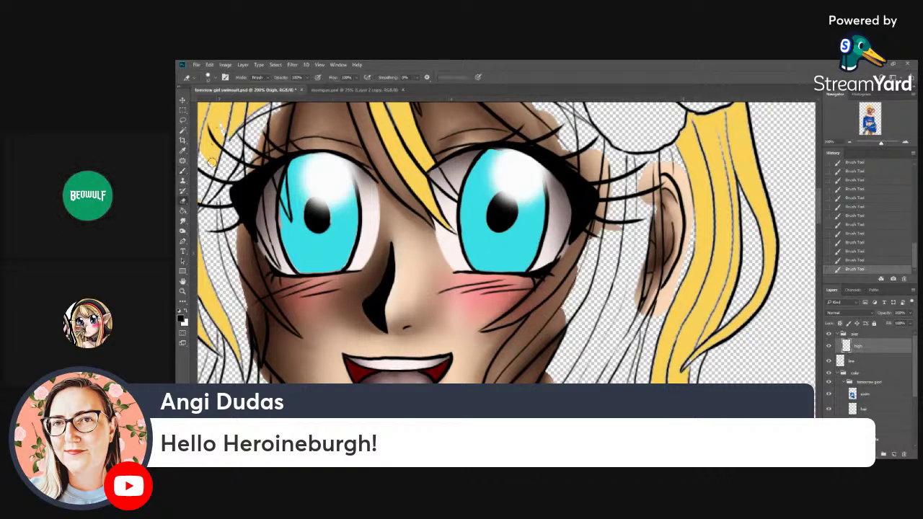
{"action": "left_click", "coordinate": [210, 77]}
{"action": "left_click_drag", "start_coordinate": [314, 147], "coordinate": [327, 151]}
{"action": "mouse_move", "coordinate": [323, 151]}
{"action": "left_mouse_down"}
{"action": "mouse_move", "coordinate": [332, 152]}
{"action": "mouse_move", "coordinate": [317, 152]}
{"action": "left_mouse_up"}
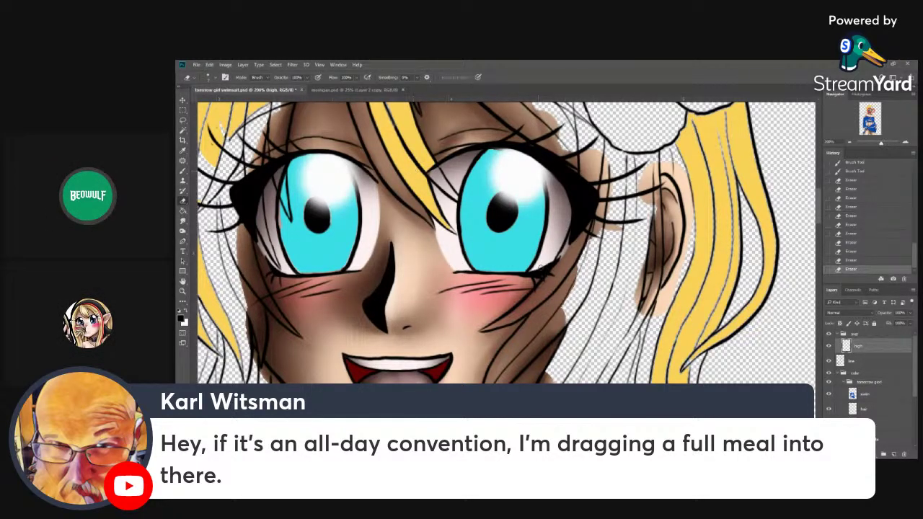
- Sample the iris cyan and fill the gaps along the right-hand iris outline on the eyes layer, without pressure-controlled brush size
{"action": "scroll", "coordinate": [863, 406], "scroll_direction": "down", "scroll_amount": 2}
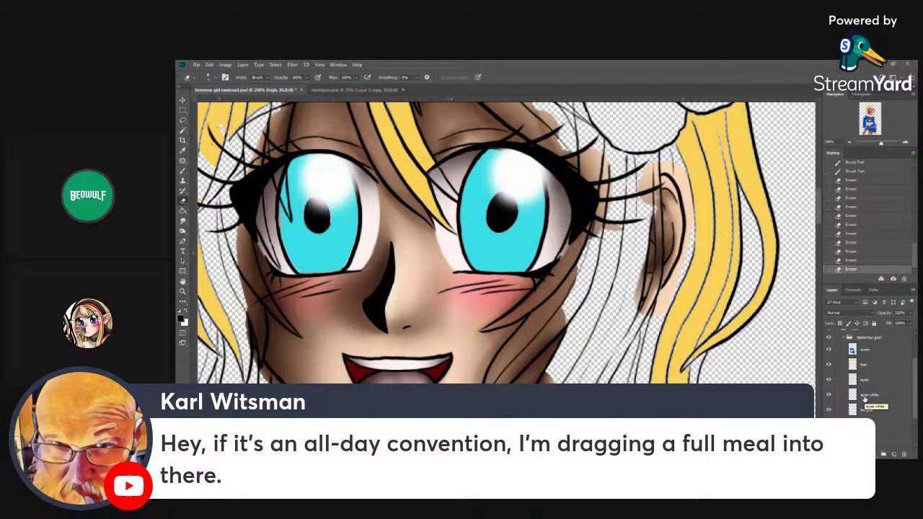
{"action": "scroll", "coordinate": [864, 399], "scroll_direction": "up", "scroll_amount": 3}
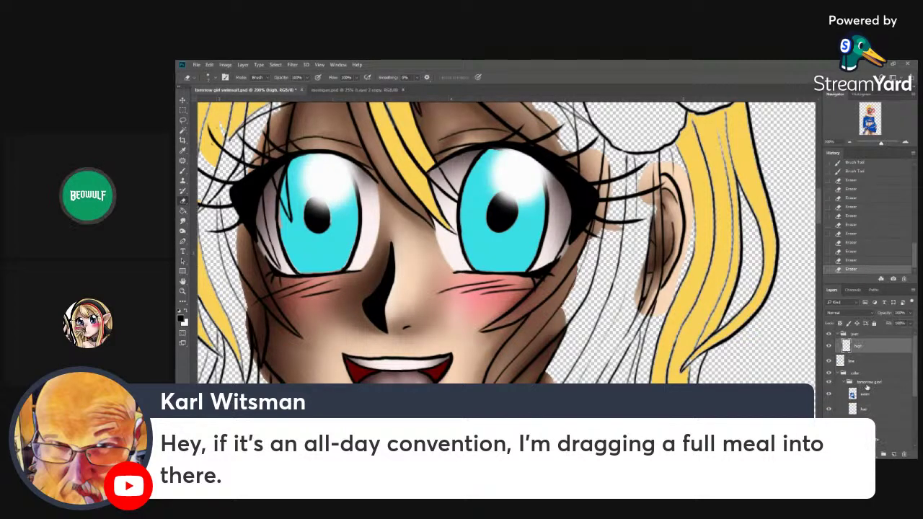
{"action": "scroll", "coordinate": [867, 387], "scroll_direction": "down", "scroll_amount": 1}
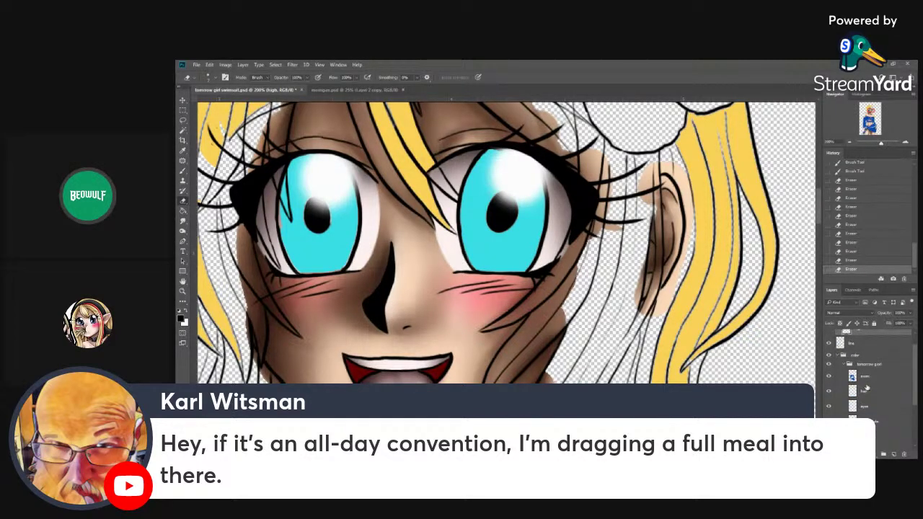
{"action": "scroll", "coordinate": [867, 389], "scroll_direction": "down", "scroll_amount": 2}
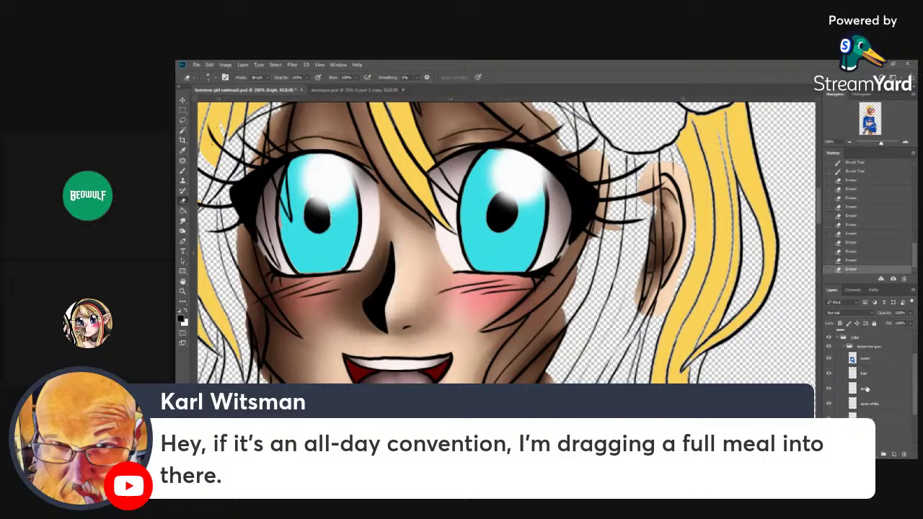
{"action": "left_click", "coordinate": [868, 381]}
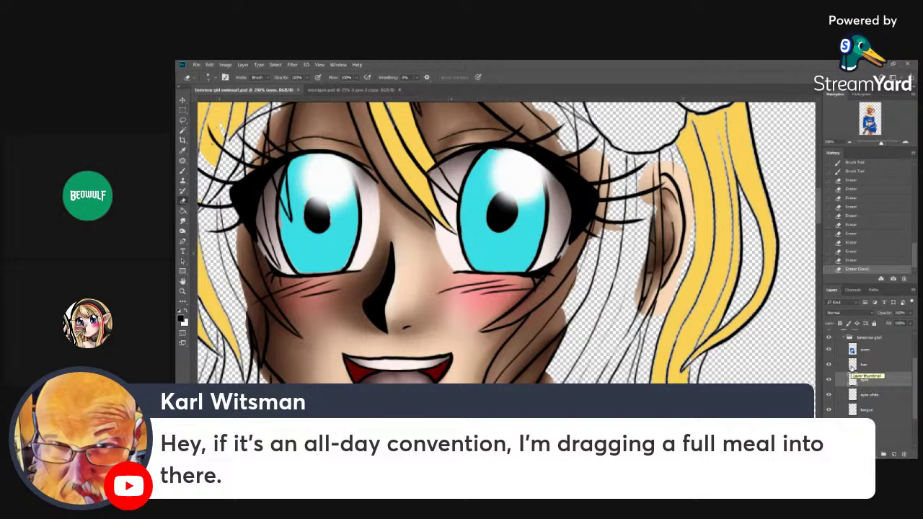
{"action": "left_click", "coordinate": [183, 150]}
{"action": "left_click", "coordinate": [323, 250]}
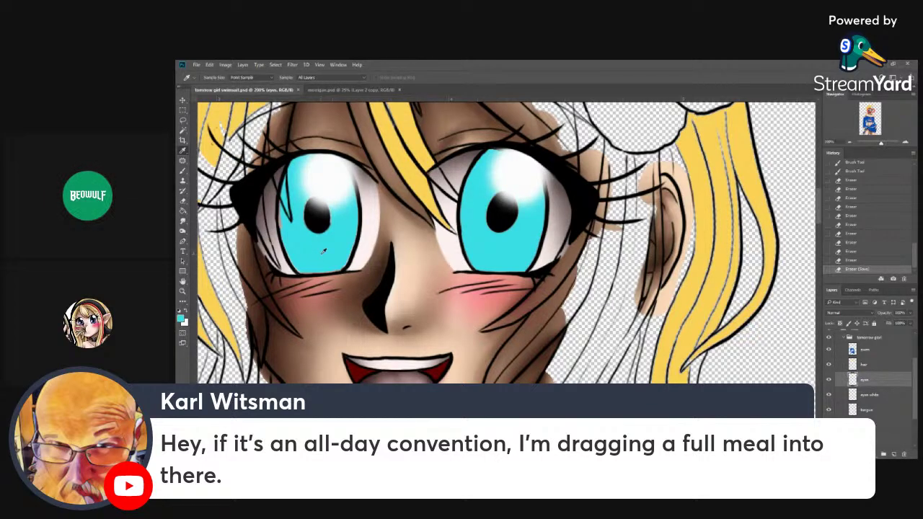
{"action": "key", "text": "b"}
{"action": "left_click", "coordinate": [209, 79]}
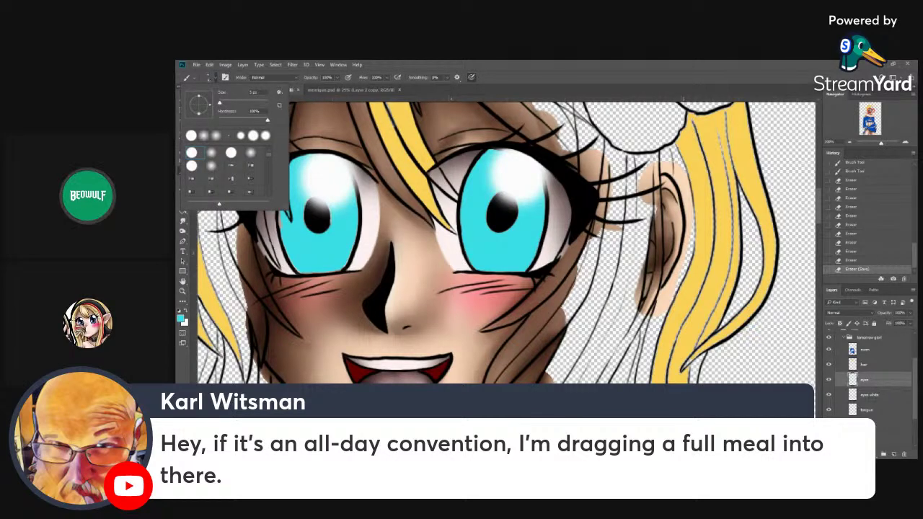
{"action": "left_click", "coordinate": [471, 79]}
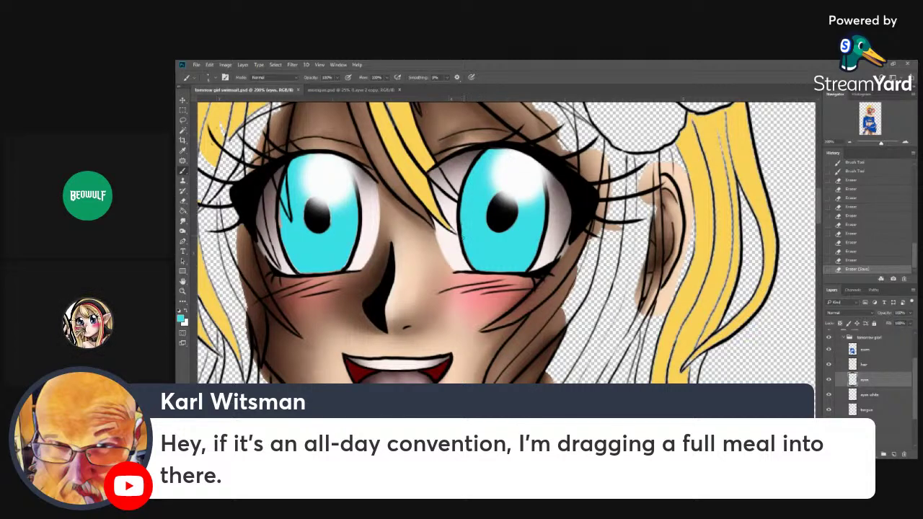
{"action": "left_click_drag", "start_coordinate": [467, 258], "coordinate": [473, 267]}
{"action": "left_click", "coordinate": [487, 271]}
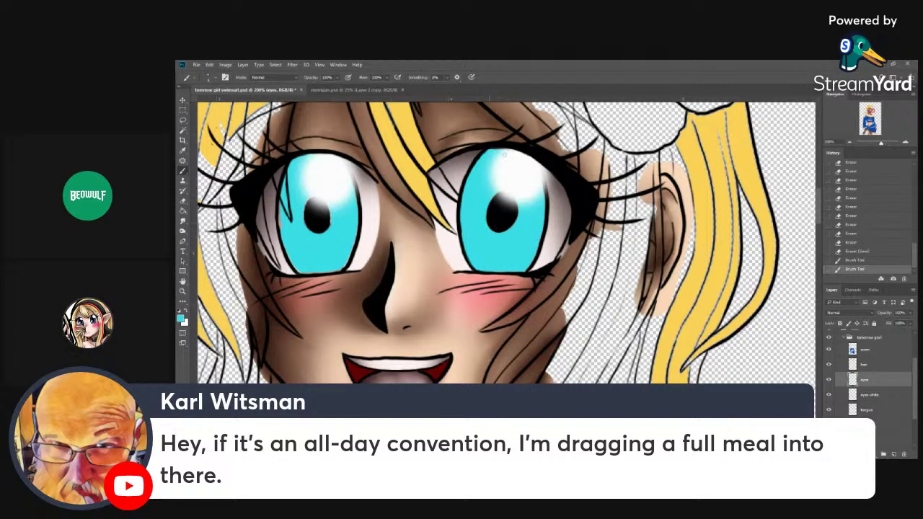
{"action": "left_click", "coordinate": [493, 272]}
{"action": "left_click", "coordinate": [525, 156]}
{"action": "left_click_drag", "start_coordinate": [540, 189], "coordinate": [542, 227]}
{"action": "left_click_drag", "start_coordinate": [539, 237], "coordinate": [529, 263]}
{"action": "left_click", "coordinate": [507, 268]}
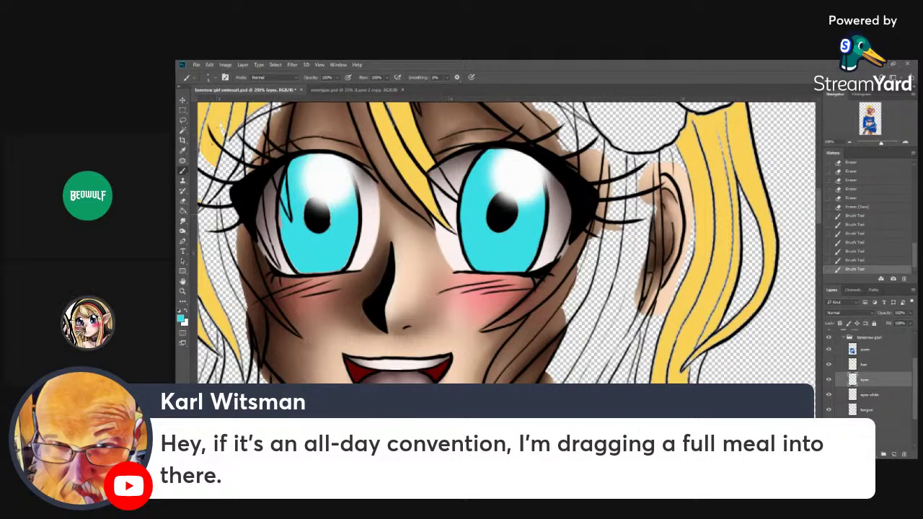
- Fill the gaps at the left-hand iris edges in cyan, touch up the right-hand iris's outer edge, and save
{"action": "left_click_drag", "start_coordinate": [285, 247], "coordinate": [298, 271]}
{"action": "left_click", "coordinate": [300, 271]}
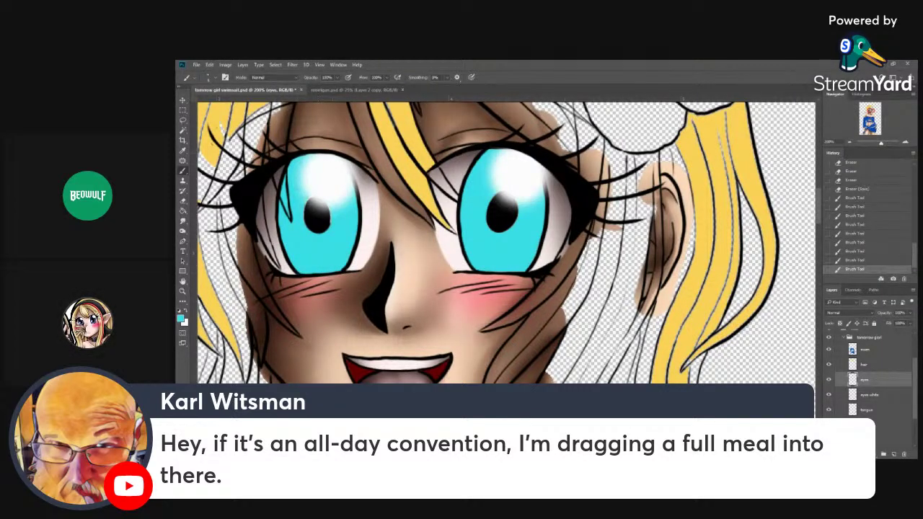
{"action": "left_click", "coordinate": [363, 222]}
{"action": "left_click", "coordinate": [542, 207]}
{"action": "left_click", "coordinate": [540, 220]}
{"action": "key", "text": "ctrl+s"}
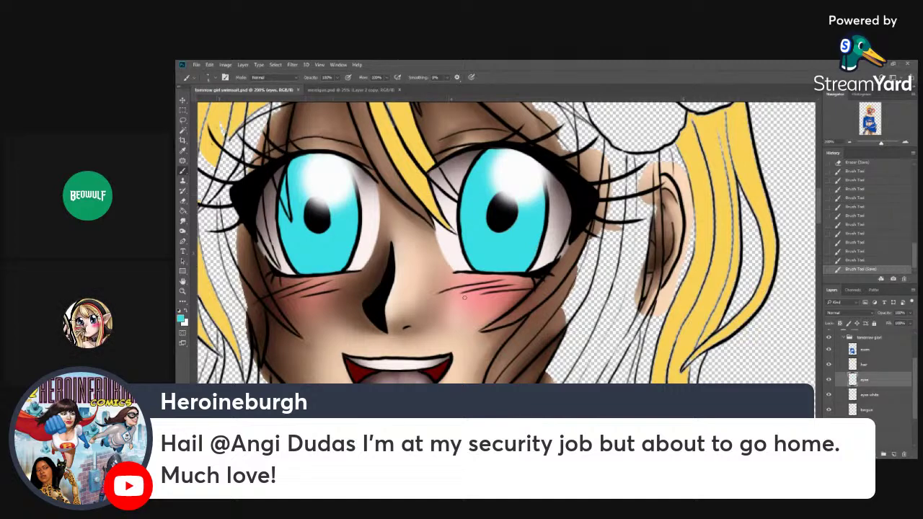
- Thin the eyelid crease above the left-hand eye with the Eraser on the line layer
{"action": "left_click", "coordinate": [182, 131]}
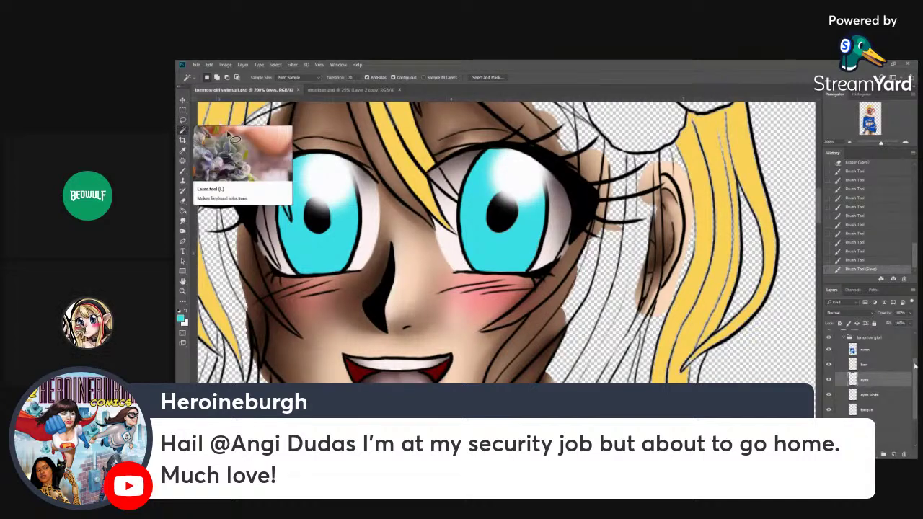
{"action": "scroll", "coordinate": [866, 375], "scroll_direction": "up", "scroll_amount": 2}
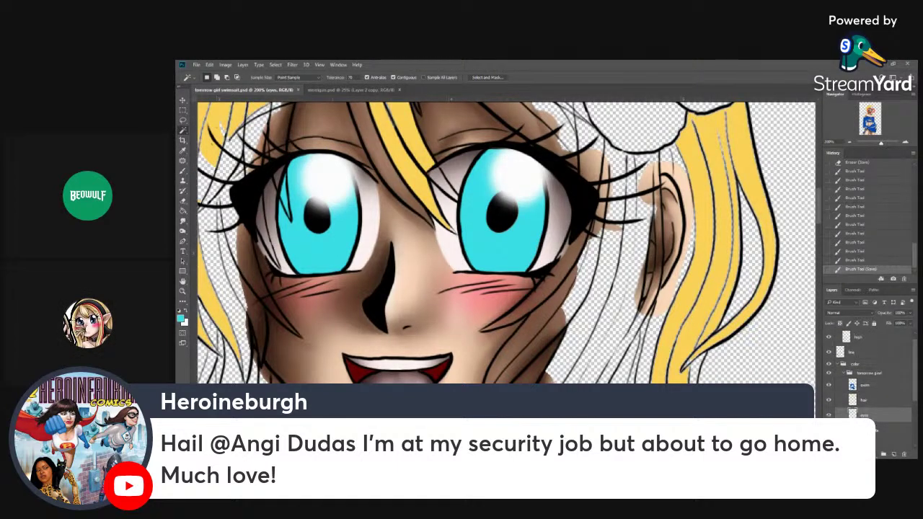
{"action": "left_click", "coordinate": [862, 353]}
{"action": "left_click", "coordinate": [183, 200]}
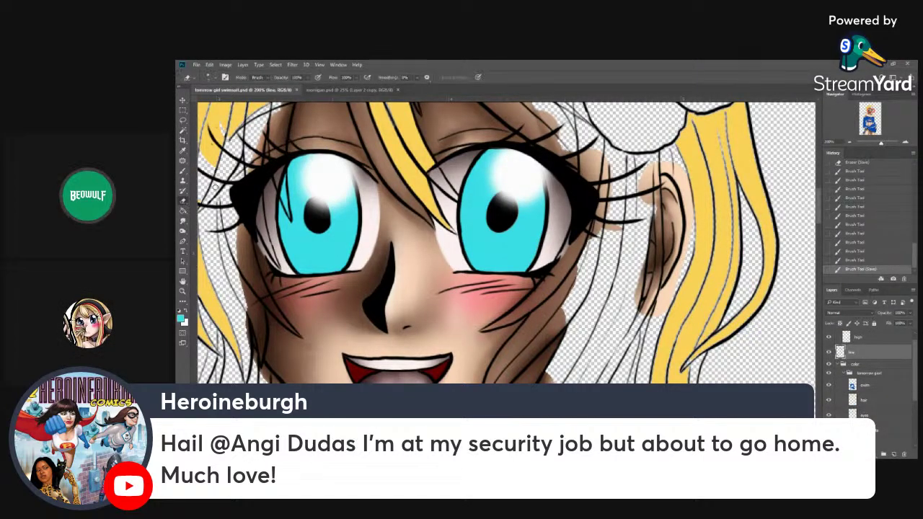
{"action": "left_click_drag", "start_coordinate": [307, 134], "coordinate": [336, 135]}
{"action": "left_click_drag", "start_coordinate": [330, 135], "coordinate": [350, 136]}
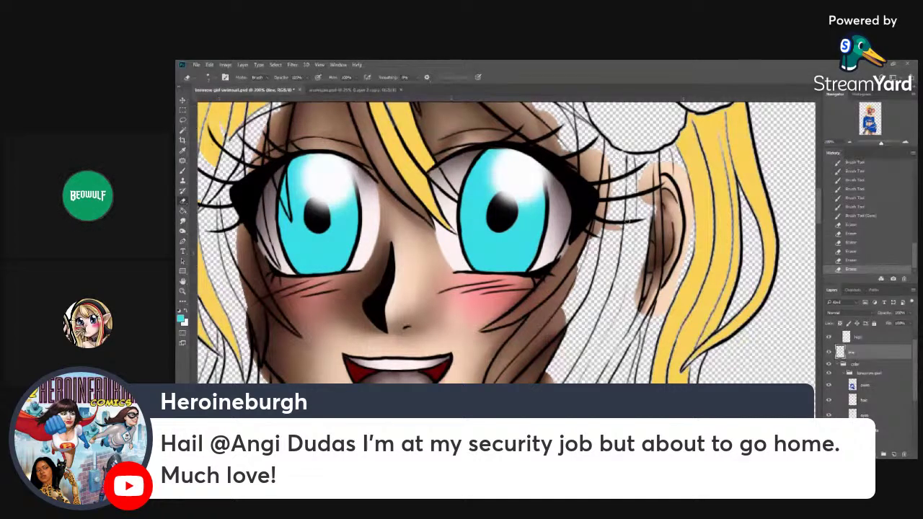
- Reinforce the eyelid crease above the right-hand eye with black brush strokes and extend its inner end
{"action": "left_click", "coordinate": [181, 309]}
{"action": "left_click", "coordinate": [182, 170]}
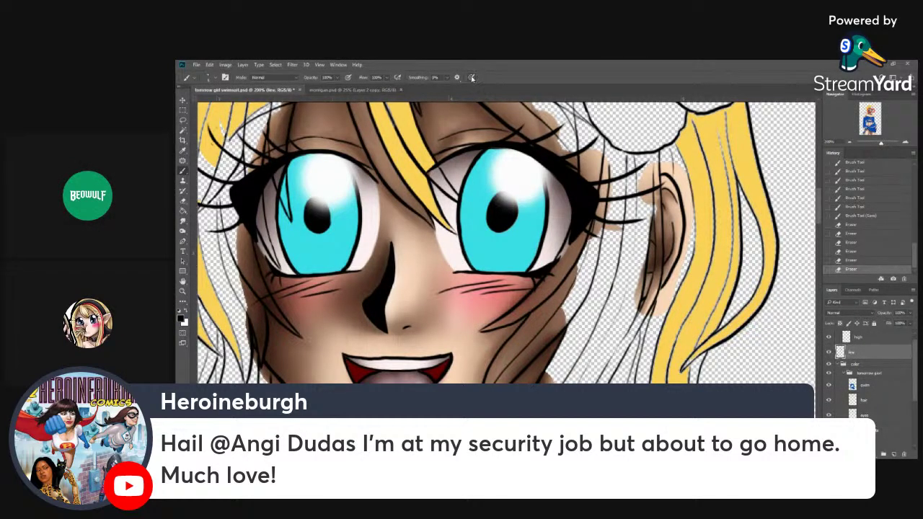
{"action": "left_click", "coordinate": [517, 132]}
{"action": "mouse_move", "coordinate": [505, 135]}
{"action": "left_mouse_down"}
{"action": "mouse_move", "coordinate": [521, 131]}
{"action": "mouse_move", "coordinate": [482, 131]}
{"action": "left_mouse_up"}
{"action": "left_click_drag", "start_coordinate": [430, 146], "coordinate": [440, 140]}
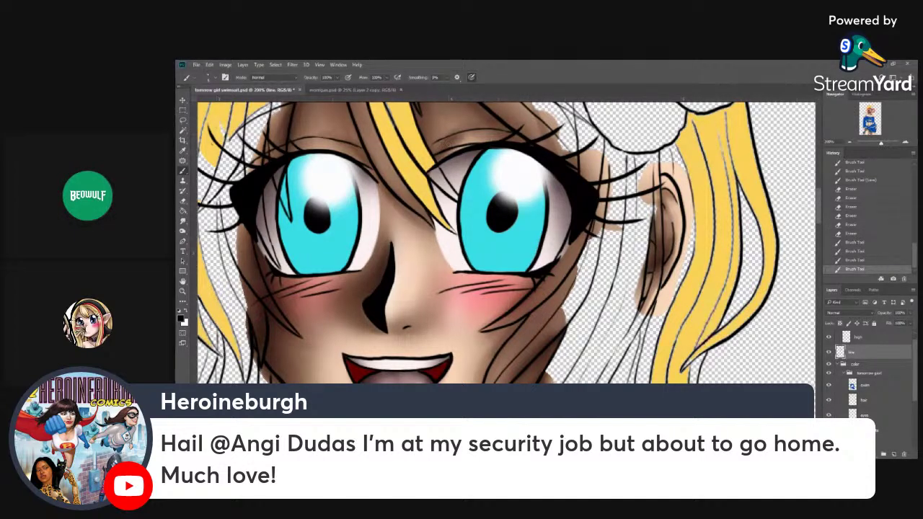
- Erase stray line bits between the upper lashes of the left-hand eye on the line layer with a 4 px Eraser
{"action": "left_click", "coordinate": [182, 200]}
{"action": "left_click", "coordinate": [211, 77]}
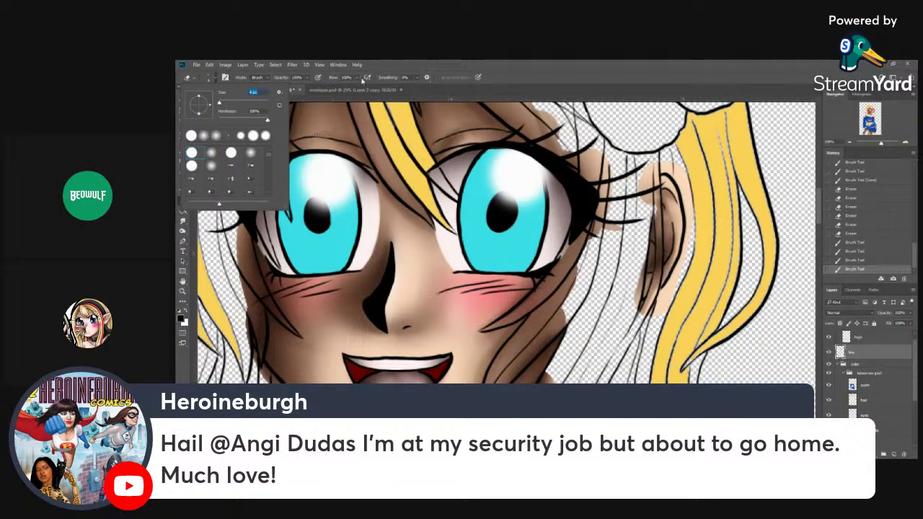
{"action": "left_click", "coordinate": [514, 73]}
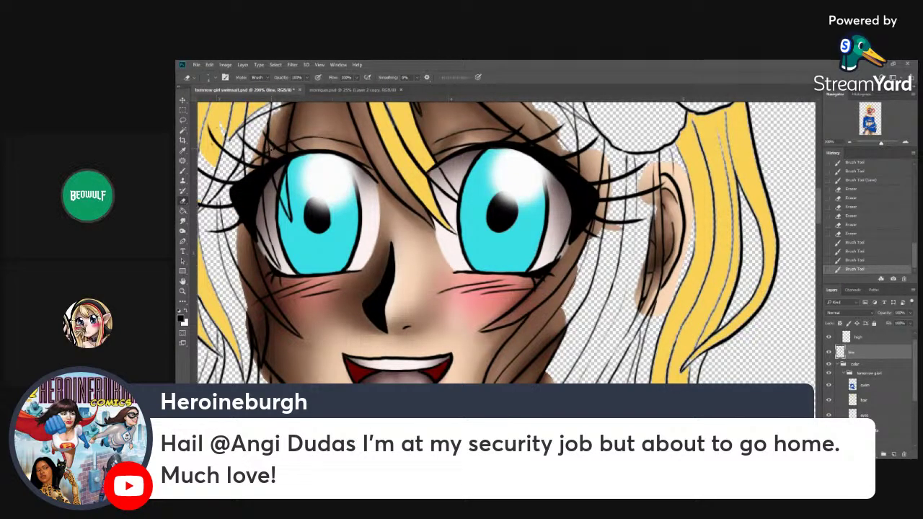
{"action": "left_click", "coordinate": [271, 150]}
{"action": "left_click", "coordinate": [272, 148]}
{"action": "left_click", "coordinate": [274, 144]}
{"action": "left_click", "coordinate": [274, 142]}
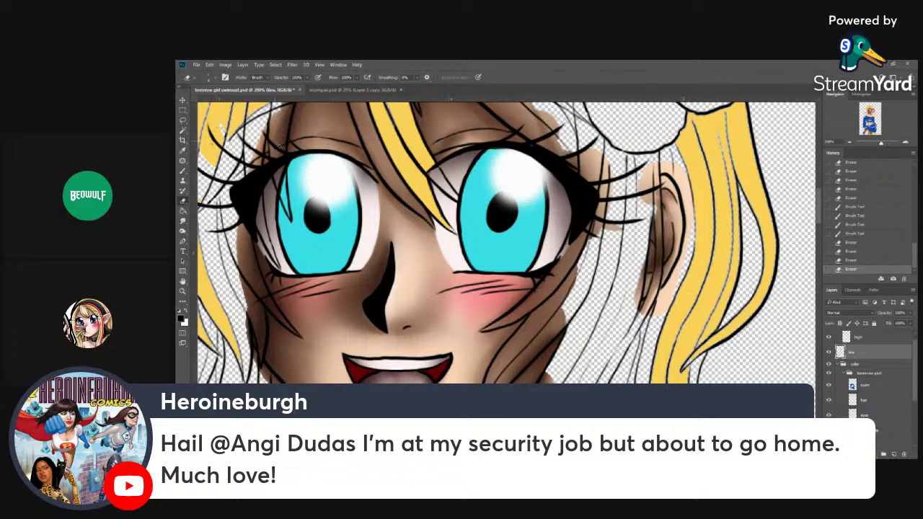
{"action": "left_click", "coordinate": [281, 144]}
{"action": "left_click", "coordinate": [280, 131]}
{"action": "left_click", "coordinate": [274, 138]}
{"action": "left_click", "coordinate": [275, 137]}
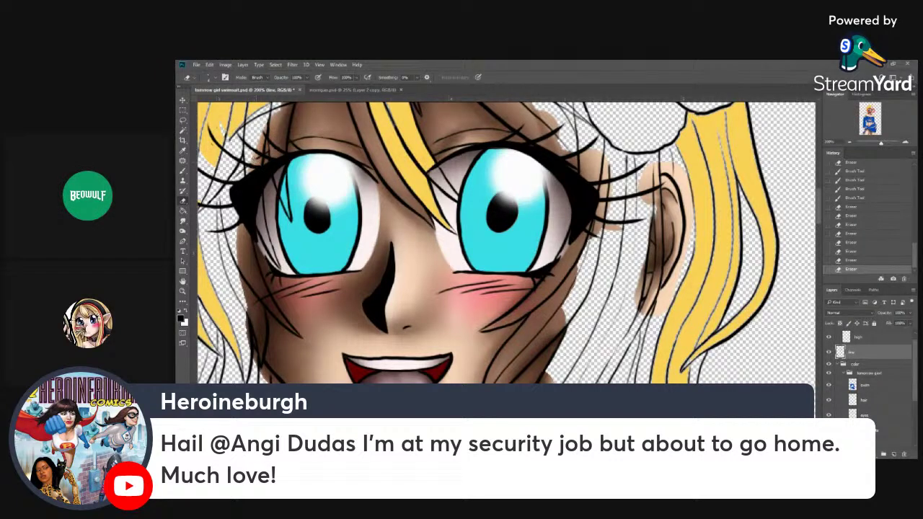
{"action": "left_click", "coordinate": [254, 148]}
{"action": "left_click", "coordinate": [256, 147]}
{"action": "left_click", "coordinate": [257, 149]}
{"action": "left_click", "coordinate": [259, 147]}
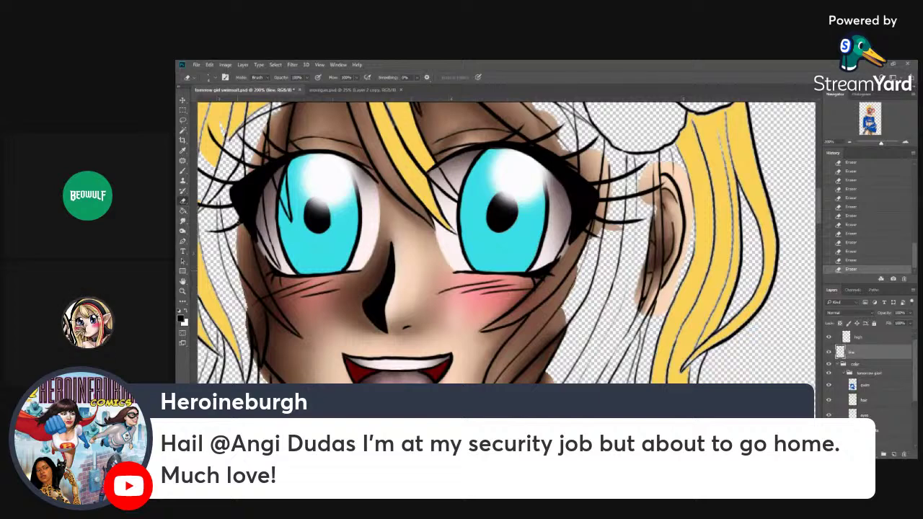
- Touch up the lash base at the outer corner of the left-hand eye with black brush strokes
{"action": "left_click", "coordinate": [184, 170]}
{"action": "left_click_drag", "start_coordinate": [241, 223], "coordinate": [241, 217]}
{"action": "mouse_move", "coordinate": [240, 216]}
{"action": "left_mouse_down"}
{"action": "mouse_move", "coordinate": [248, 227]}
{"action": "mouse_move", "coordinate": [250, 214]}
{"action": "left_mouse_up"}
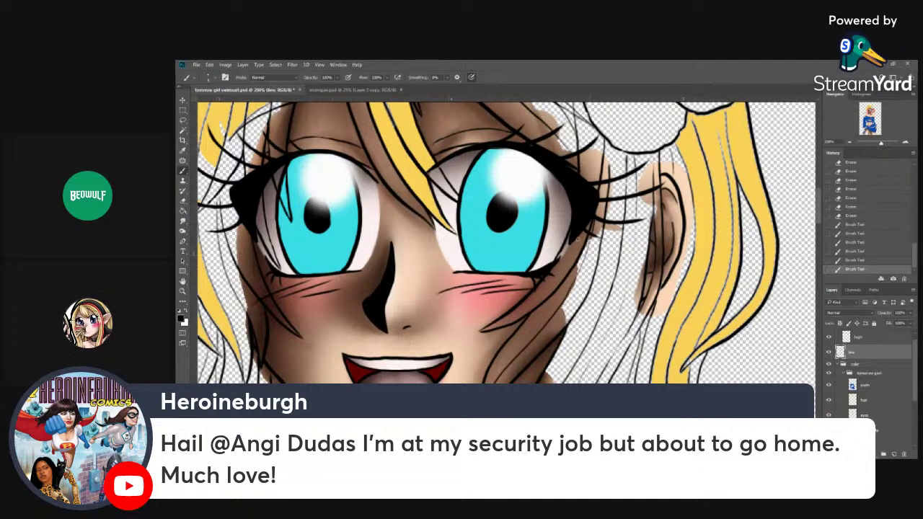
- Touch up the lower lash base at the outer corner of the right-hand eye with black brush strokes and save the file
{"action": "left_click_drag", "start_coordinate": [574, 241], "coordinate": [560, 257]}
{"action": "left_click_drag", "start_coordinate": [559, 258], "coordinate": [561, 255]}
{"action": "key", "text": "ctrl+s"}
- Select both irises on the eyes layer by picking the surrounding area with the Magic Wand and inverting the selection
{"action": "left_click", "coordinate": [873, 420]}
{"action": "key", "text": "w"}
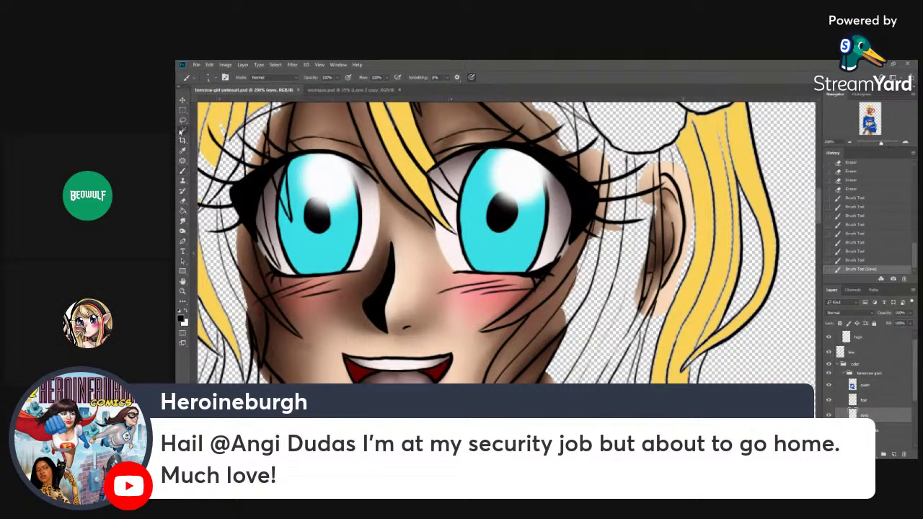
{"action": "left_click", "coordinate": [465, 144]}
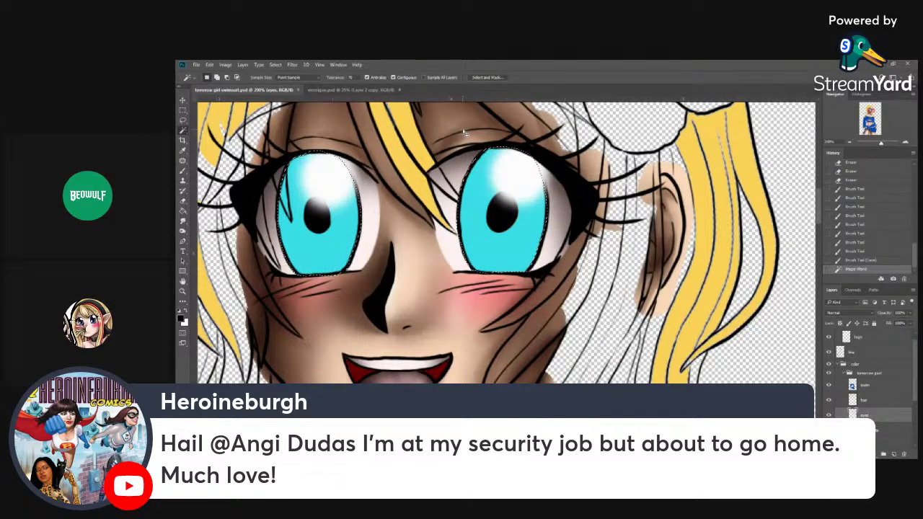
{"action": "key", "text": "ctrl+shift+i"}
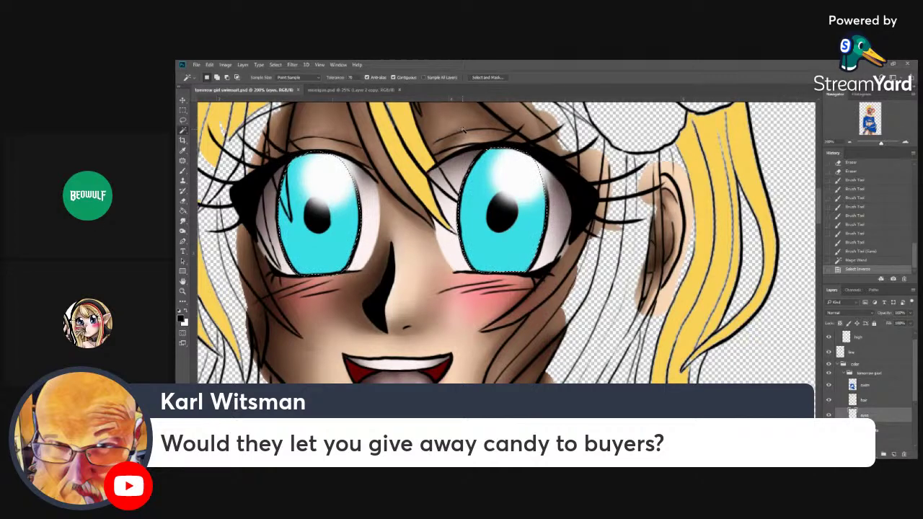
- Sample the iris cyan as the foreground colour and darken it to the teal blue #2aafc7
{"action": "left_click", "coordinate": [181, 318]}
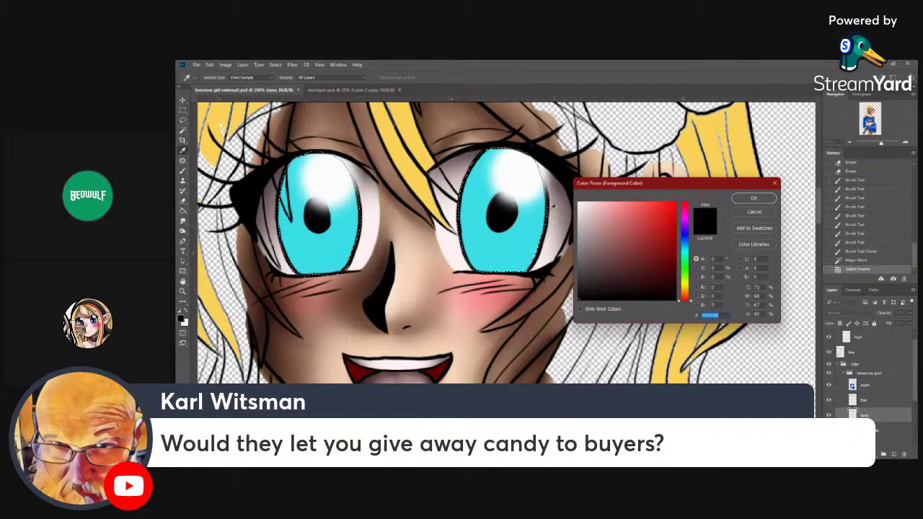
{"action": "left_click", "coordinate": [504, 242]}
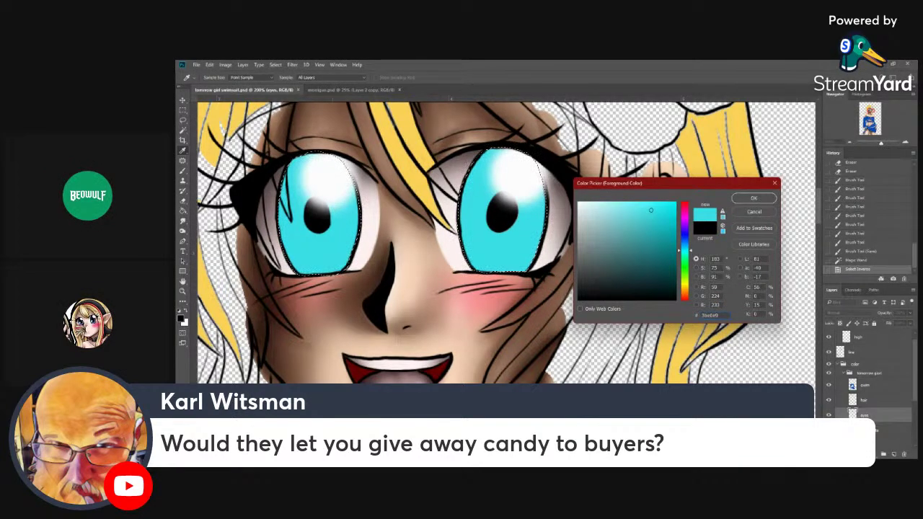
{"action": "left_click", "coordinate": [655, 223]}
{"action": "left_click", "coordinate": [684, 248]}
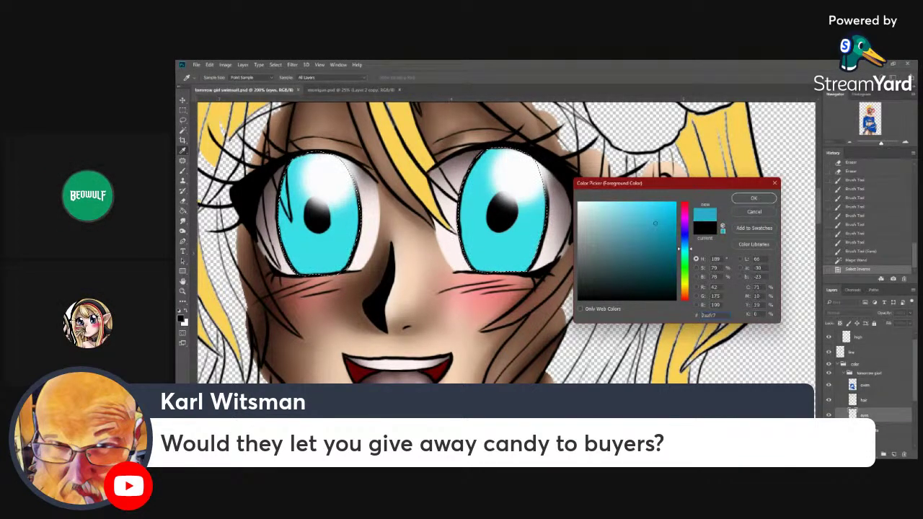
{"action": "left_click", "coordinate": [754, 198]}
- Set up a soft round brush with 0% hardness, reduced flow, no pressure-controlled size and a tip suited to the irises
{"action": "left_click", "coordinate": [182, 171]}
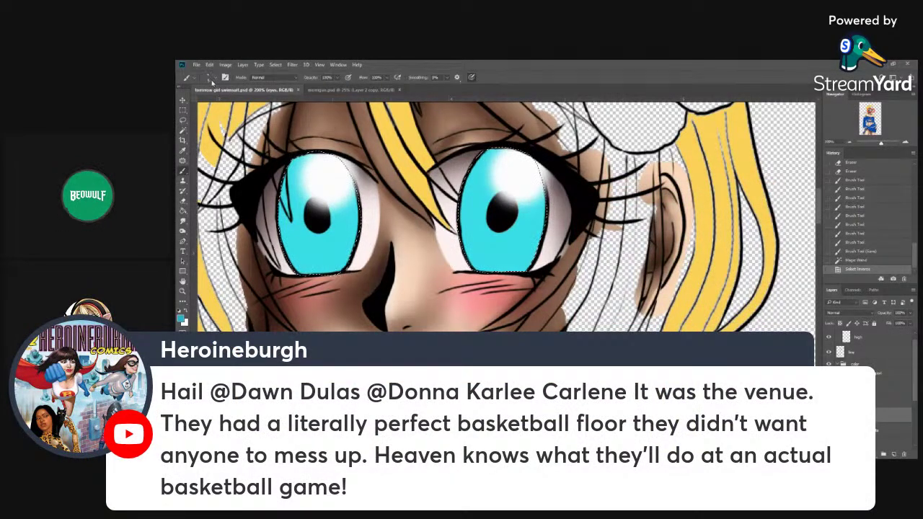
{"action": "left_click", "coordinate": [214, 78]}
{"action": "left_click", "coordinate": [211, 153]}
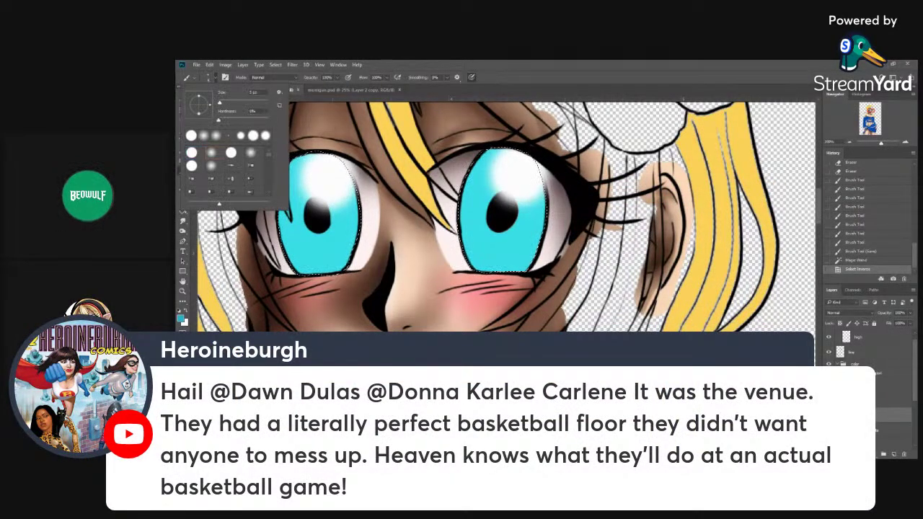
{"action": "left_click", "coordinate": [392, 79]}
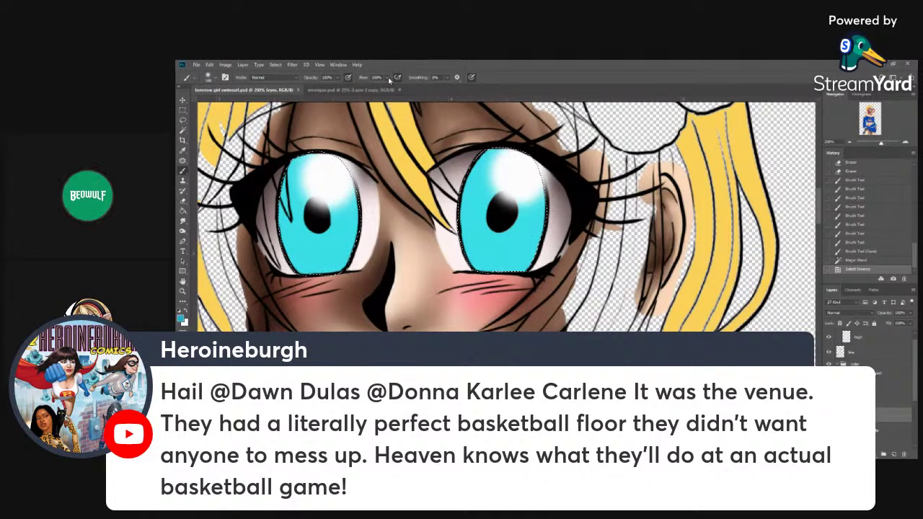
{"action": "left_click_drag", "start_coordinate": [386, 86], "coordinate": [368, 87]}
{"action": "left_click", "coordinate": [467, 78]}
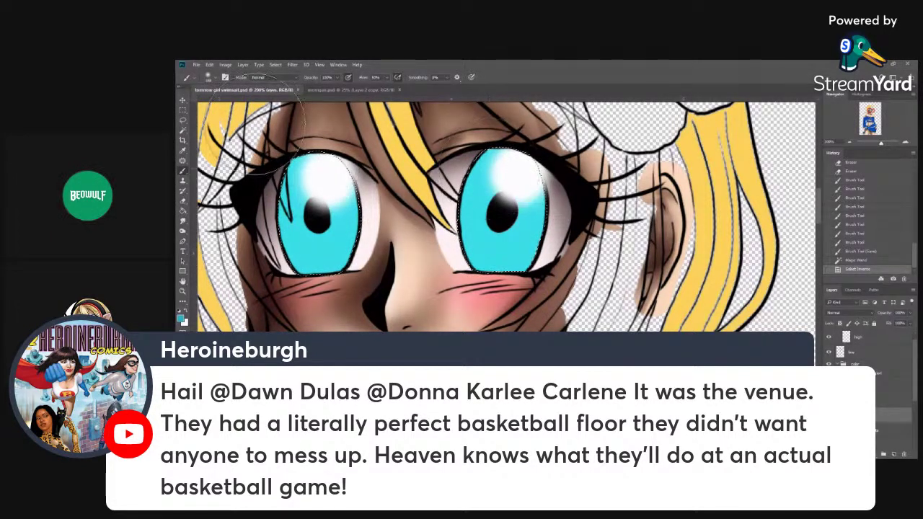
{"action": "left_click", "coordinate": [211, 77]}
{"action": "left_click", "coordinate": [245, 103]}
{"action": "left_click_drag", "start_coordinate": [244, 102], "coordinate": [238, 102]}
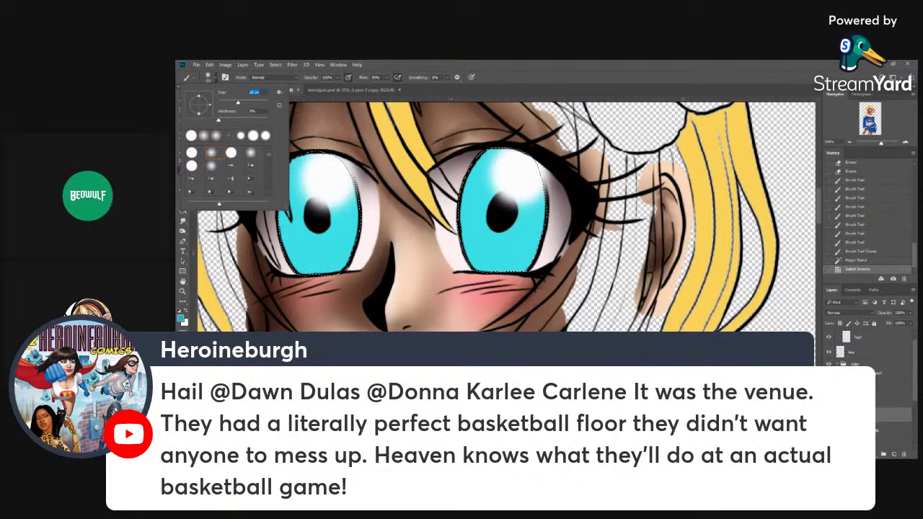
- Brush soft teal shading over the upper part and around the pupils of both irises
{"action": "left_click", "coordinate": [521, 170]}
{"action": "left_click_drag", "start_coordinate": [548, 189], "coordinate": [514, 214]}
{"action": "left_click_drag", "start_coordinate": [547, 182], "coordinate": [526, 220]}
{"action": "left_click_drag", "start_coordinate": [537, 191], "coordinate": [515, 224]}
{"action": "mouse_move", "coordinate": [303, 170]}
{"action": "left_mouse_down"}
{"action": "mouse_move", "coordinate": [340, 189]}
{"action": "mouse_move", "coordinate": [319, 208]}
{"action": "mouse_move", "coordinate": [318, 234]}
{"action": "mouse_move", "coordinate": [343, 175]}
{"action": "mouse_move", "coordinate": [314, 175]}
{"action": "mouse_move", "coordinate": [310, 242]}
{"action": "left_mouse_up"}
- Shade both irises around the pupils and along the upper edges in the deeper blue #1d76a0 with a smaller soft brush
{"action": "left_click", "coordinate": [214, 77]}
{"action": "left_click", "coordinate": [220, 103]}
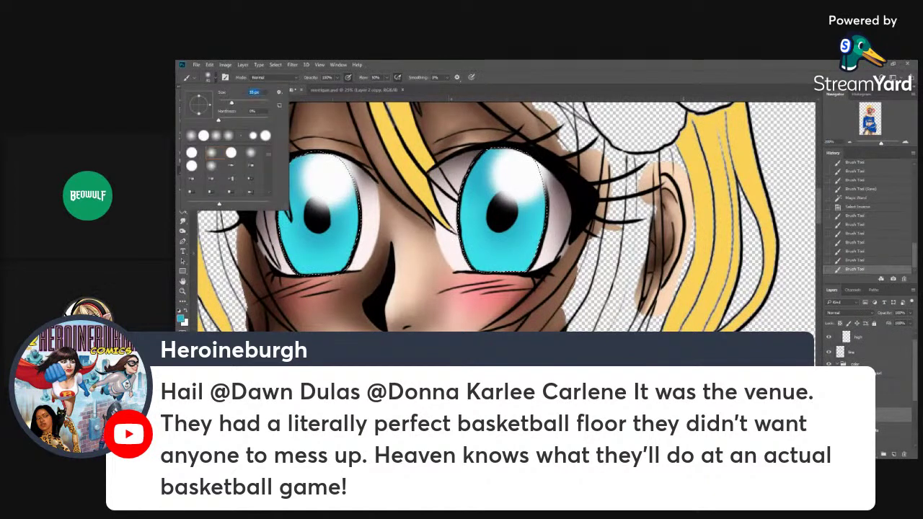
{"action": "left_click", "coordinate": [183, 318]}
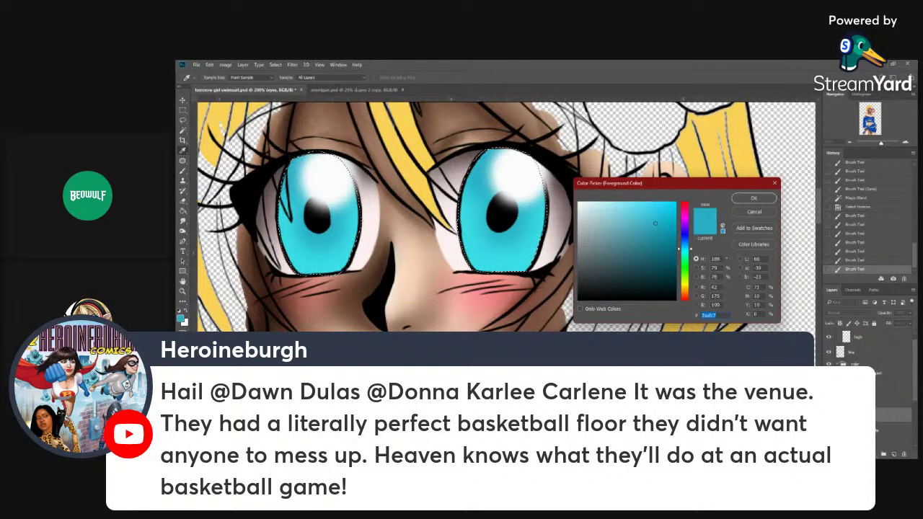
{"action": "left_click", "coordinate": [658, 238]}
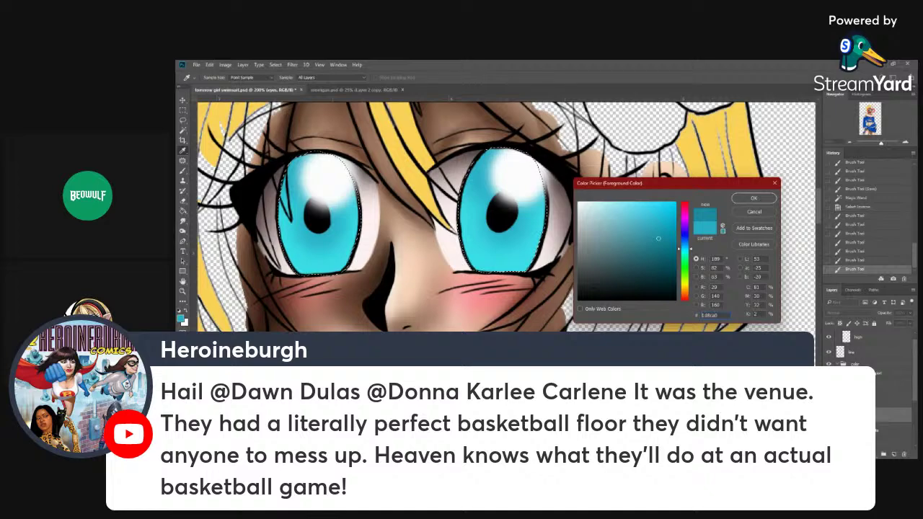
{"action": "left_click_drag", "start_coordinate": [685, 248], "coordinate": [684, 246]}
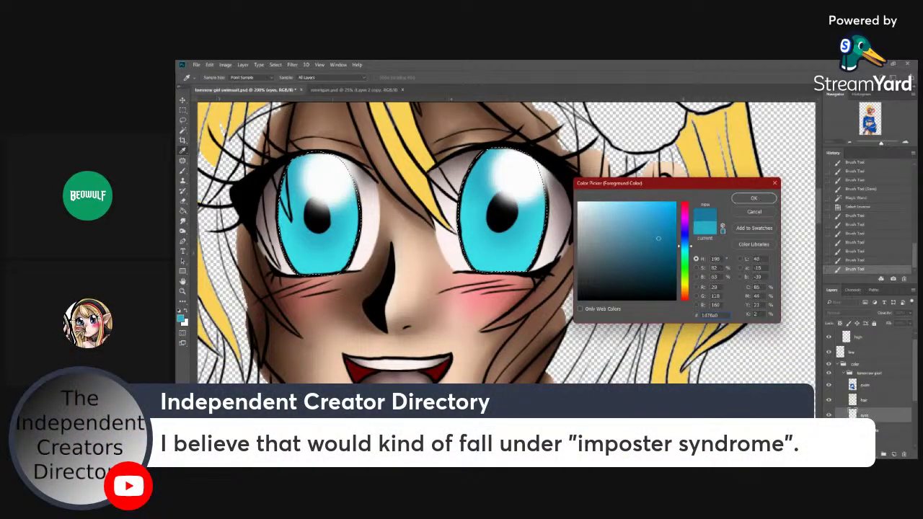
{"action": "left_click", "coordinate": [754, 197]}
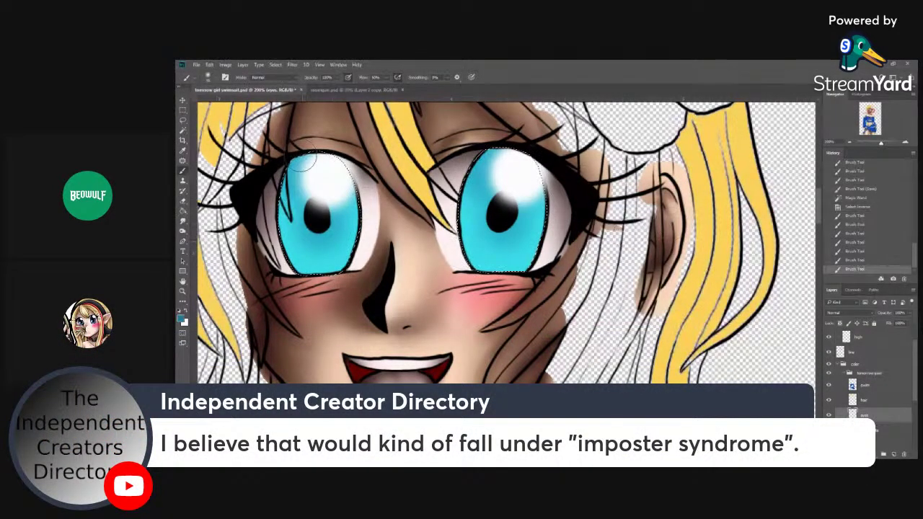
{"action": "left_click", "coordinate": [209, 77]}
{"action": "left_click_drag", "start_coordinate": [231, 102], "coordinate": [228, 102]}
{"action": "left_click", "coordinate": [334, 208]}
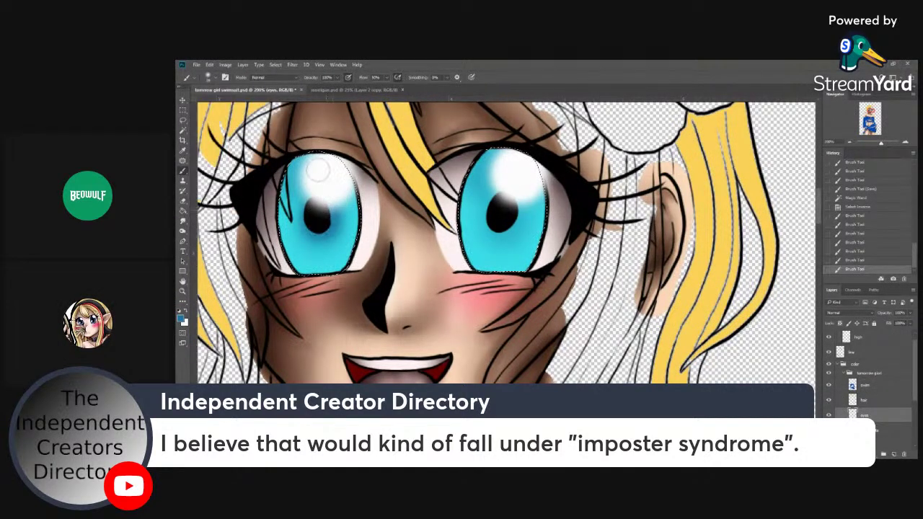
{"action": "mouse_move", "coordinate": [299, 178]}
{"action": "left_mouse_down"}
{"action": "mouse_move", "coordinate": [325, 155]}
{"action": "mouse_move", "coordinate": [343, 168]}
{"action": "mouse_move", "coordinate": [330, 178]}
{"action": "mouse_move", "coordinate": [292, 180]}
{"action": "mouse_move", "coordinate": [308, 190]}
{"action": "mouse_move", "coordinate": [305, 182]}
{"action": "mouse_move", "coordinate": [349, 172]}
{"action": "mouse_move", "coordinate": [356, 202]}
{"action": "left_mouse_up"}
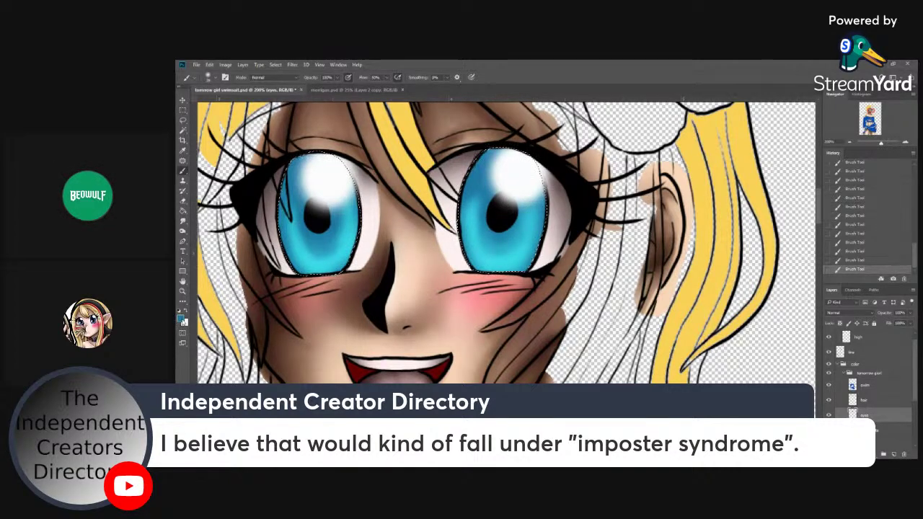
- Shade the left-hand iris around the pupil and upper edge in navy #0f3671 and save the file
{"action": "left_click", "coordinate": [180, 320]}
{"action": "left_click", "coordinate": [662, 256]}
{"action": "left_click", "coordinate": [684, 241]}
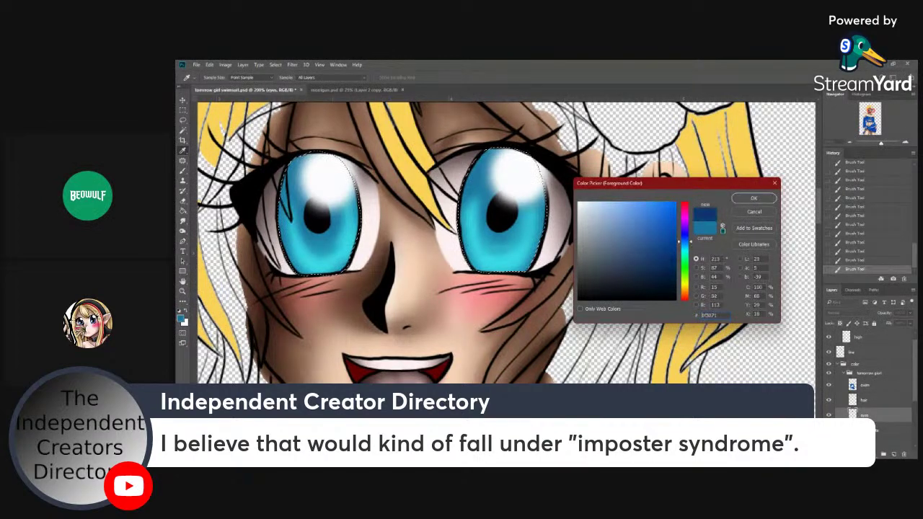
{"action": "left_click", "coordinate": [754, 198]}
{"action": "left_click", "coordinate": [215, 79]}
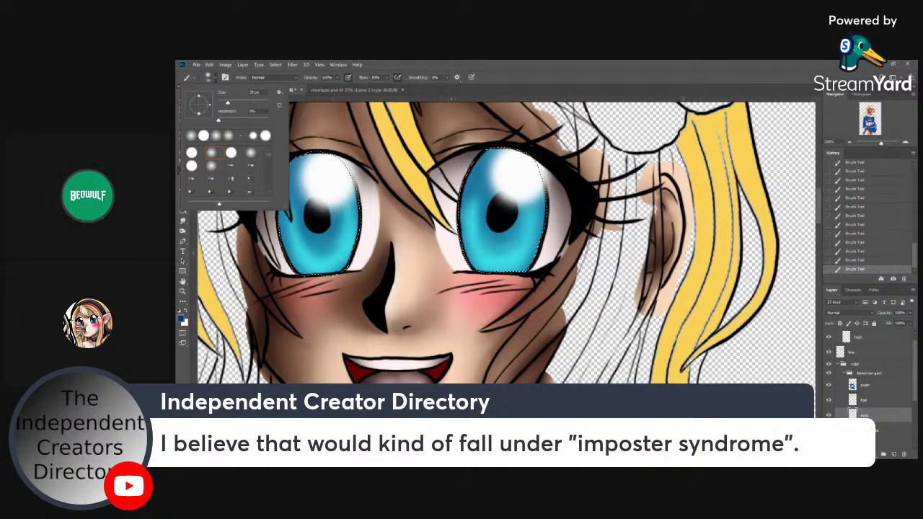
{"action": "mouse_move", "coordinate": [320, 216]}
{"action": "left_mouse_down"}
{"action": "mouse_move", "coordinate": [319, 194]}
{"action": "mouse_move", "coordinate": [297, 165]}
{"action": "left_mouse_up"}
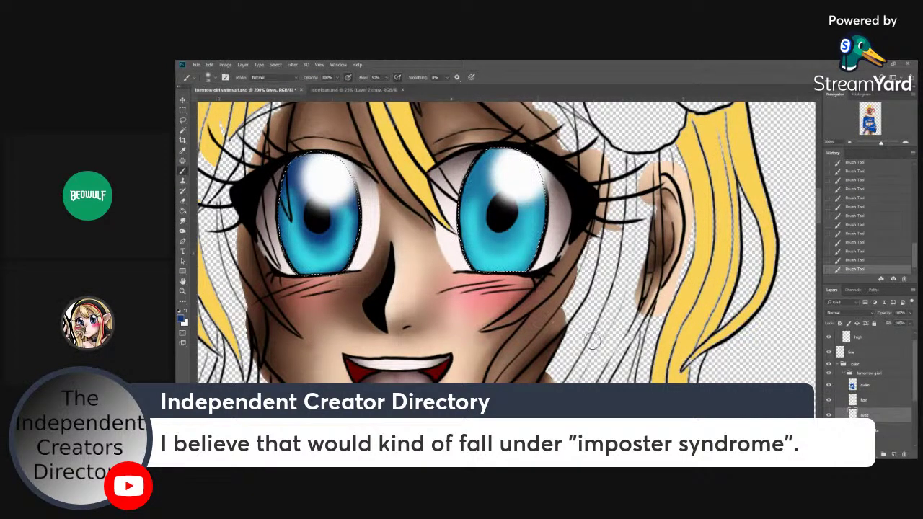
{"action": "key", "text": "ctrl+s"}
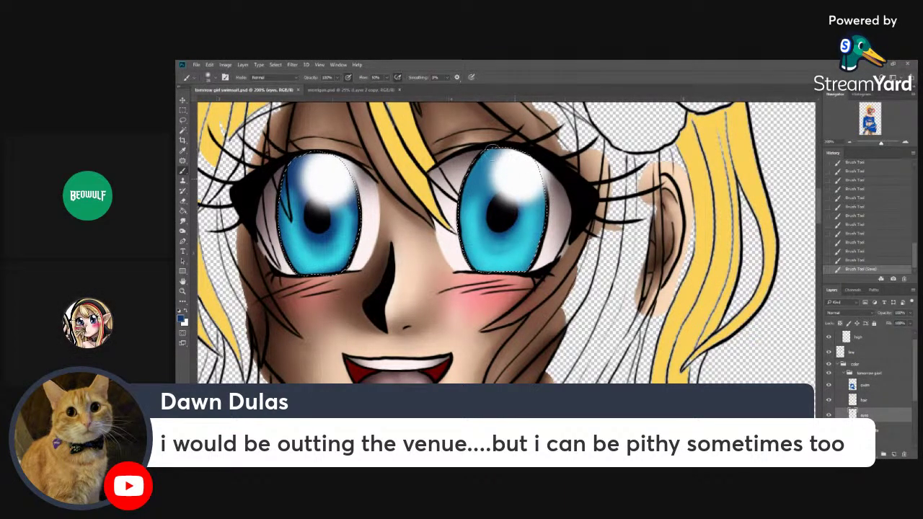
- Shade the right-hand iris along its rim, around the pupil and beside the highlight with the same navy
{"action": "mouse_move", "coordinate": [479, 158]}
{"action": "left_mouse_down"}
{"action": "mouse_move", "coordinate": [496, 186]}
{"action": "mouse_move", "coordinate": [492, 160]}
{"action": "mouse_move", "coordinate": [472, 165]}
{"action": "mouse_move", "coordinate": [504, 187]}
{"action": "mouse_move", "coordinate": [468, 178]}
{"action": "mouse_move", "coordinate": [492, 171]}
{"action": "mouse_move", "coordinate": [462, 209]}
{"action": "left_mouse_up"}
{"action": "left_click_drag", "start_coordinate": [463, 209], "coordinate": [485, 268]}
{"action": "mouse_move", "coordinate": [484, 268]}
{"action": "left_mouse_down"}
{"action": "mouse_move", "coordinate": [504, 275]}
{"action": "mouse_move", "coordinate": [539, 242]}
{"action": "mouse_move", "coordinate": [544, 202]}
{"action": "left_mouse_up"}
{"action": "left_click", "coordinate": [525, 185]}
{"action": "left_click", "coordinate": [503, 185]}
{"action": "left_click", "coordinate": [502, 153]}
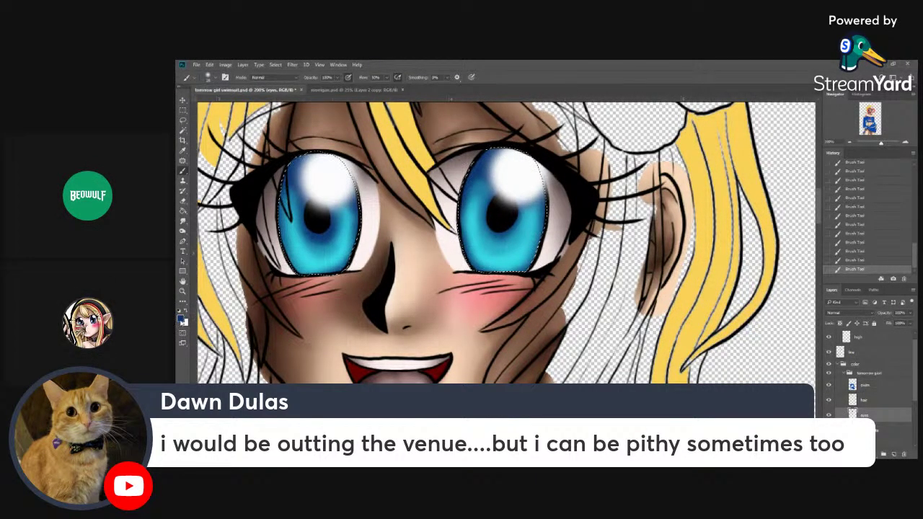
- Soften the pupil edges with the dark navy #041636 using a smaller soft brush
{"action": "left_click", "coordinate": [181, 320]}
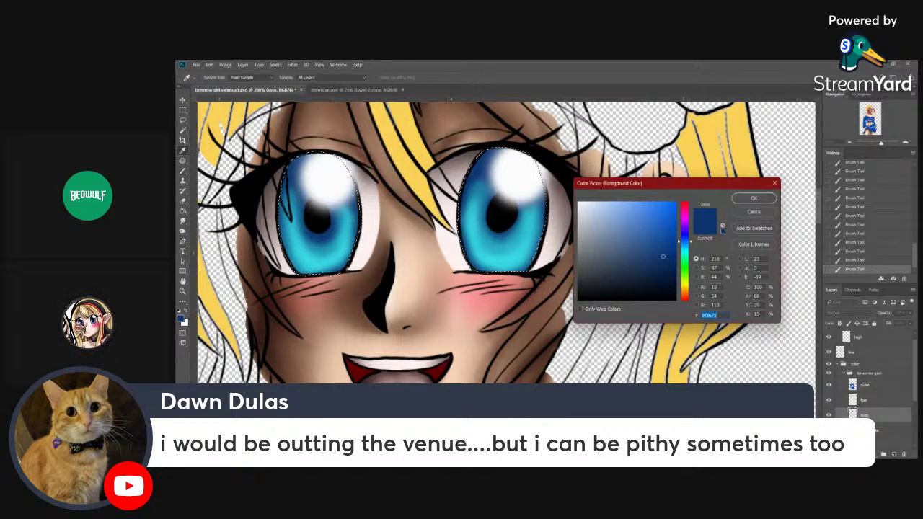
{"action": "left_click", "coordinate": [668, 279]}
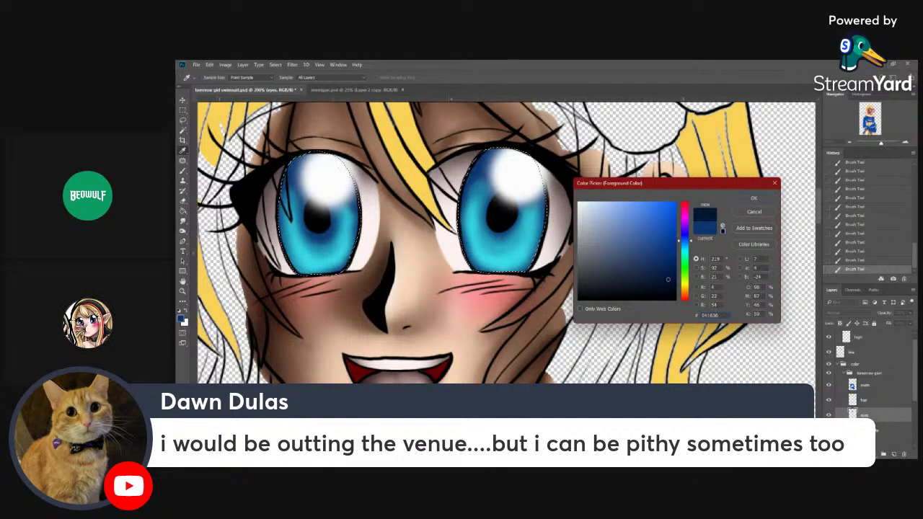
{"action": "left_click", "coordinate": [754, 198]}
{"action": "left_click", "coordinate": [209, 77]}
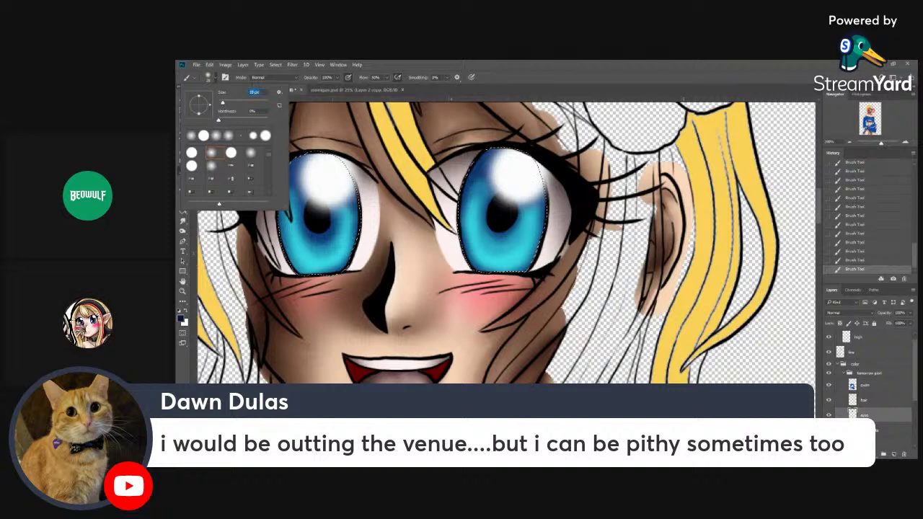
{"action": "left_click", "coordinate": [322, 219]}
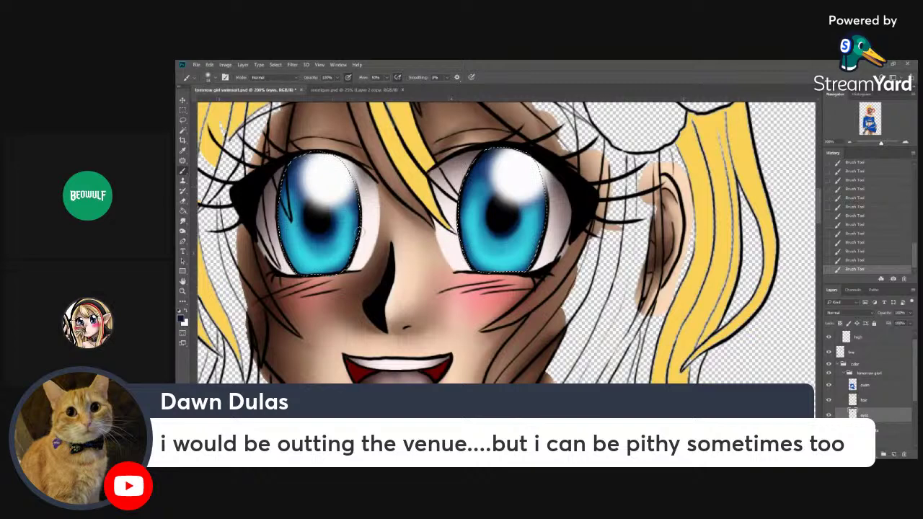
- Deepen the upper shading of both irises in near-black navy #030822 with a larger soft brush at 14% flow
{"action": "right_click", "coordinate": [317, 213]}
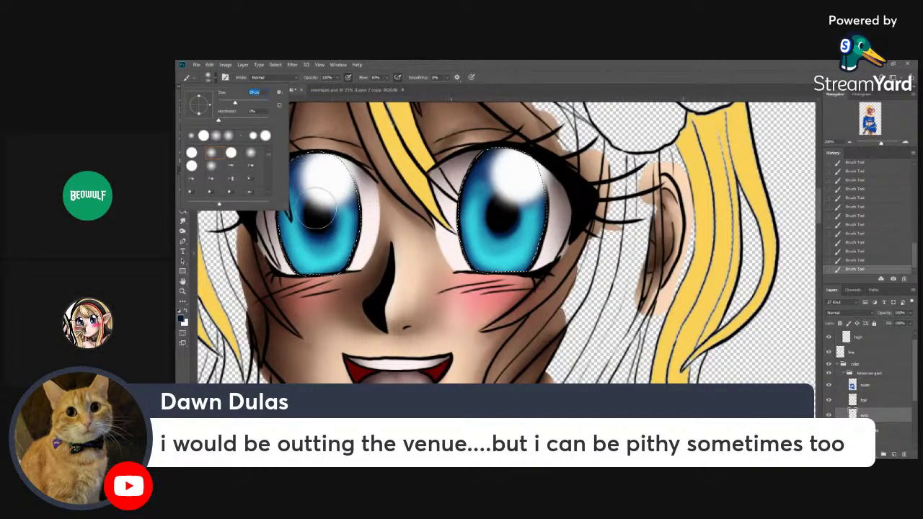
{"action": "left_click", "coordinate": [181, 319]}
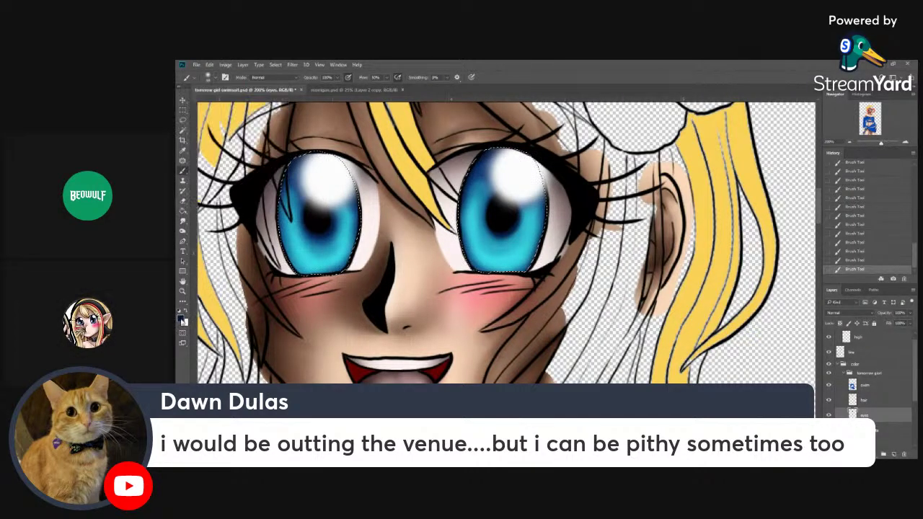
{"action": "key", "text": "i"}
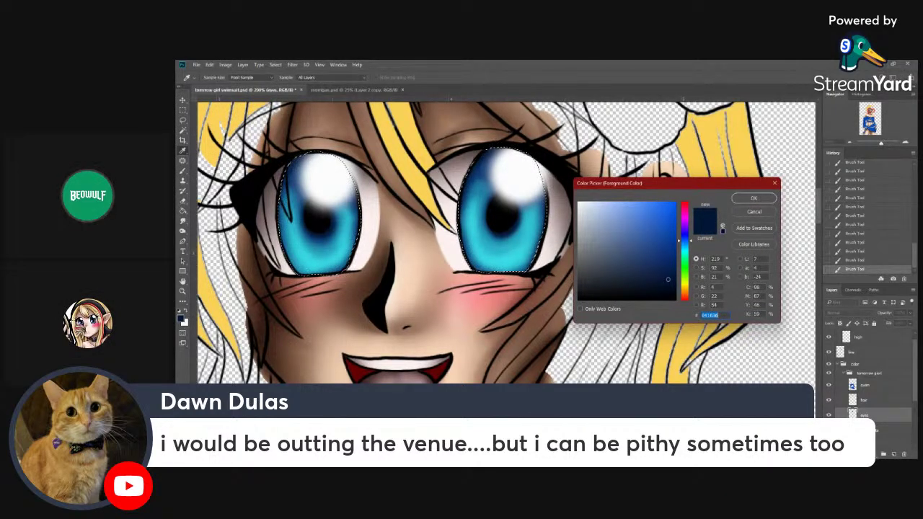
{"action": "left_click", "coordinate": [685, 238]}
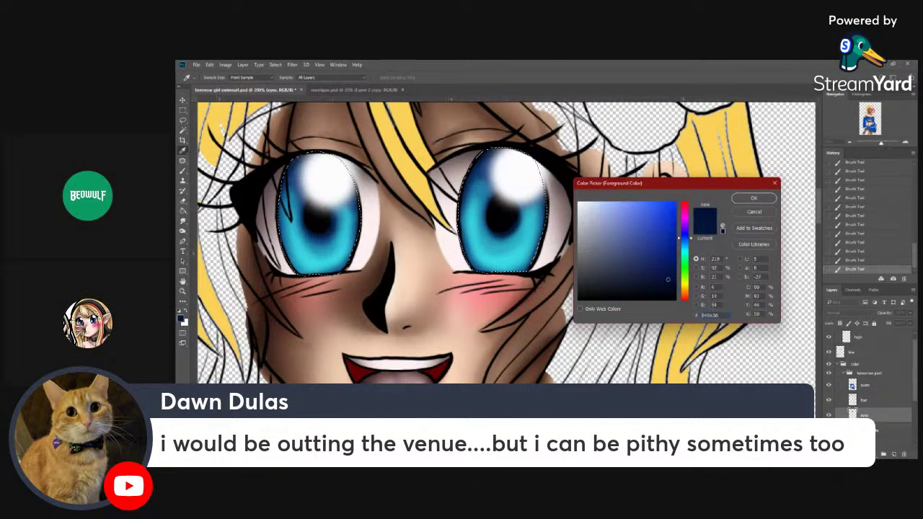
{"action": "left_click", "coordinate": [669, 286]}
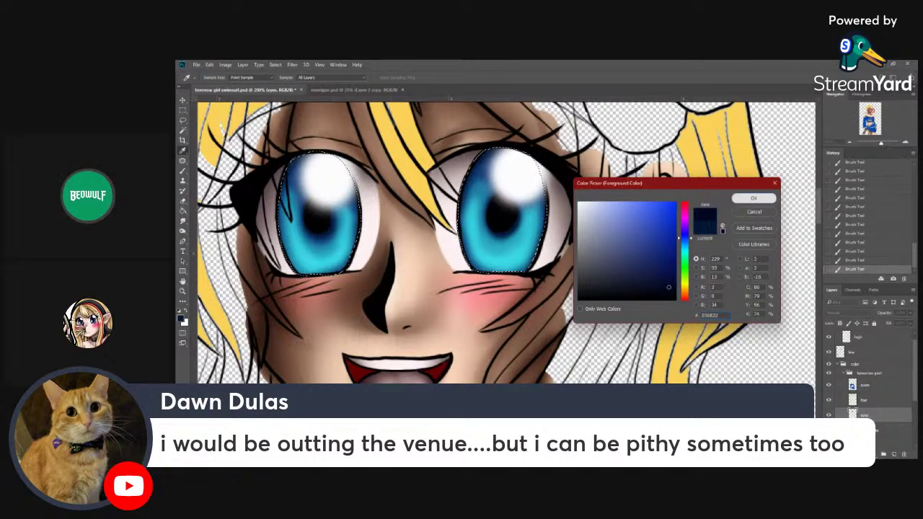
{"action": "left_click", "coordinate": [753, 198]}
{"action": "left_click_drag", "start_coordinate": [386, 86], "coordinate": [370, 87]}
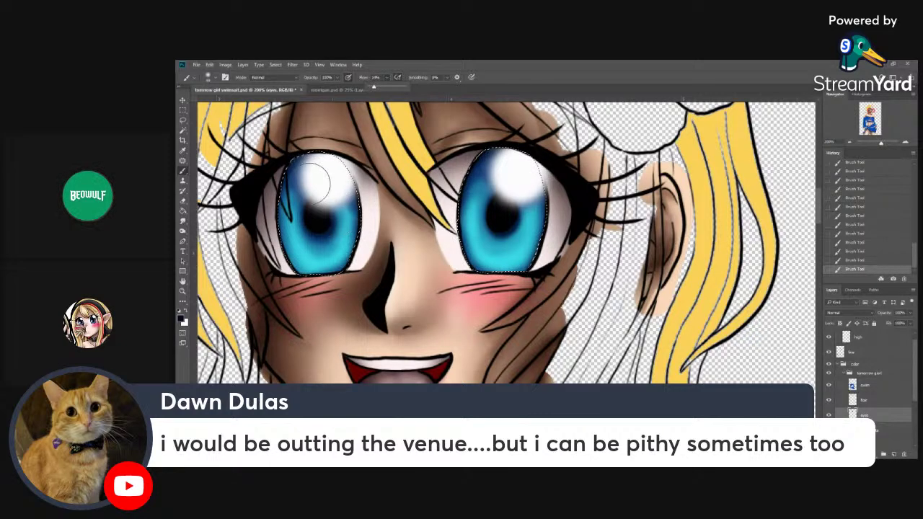
{"action": "left_click", "coordinate": [313, 194]}
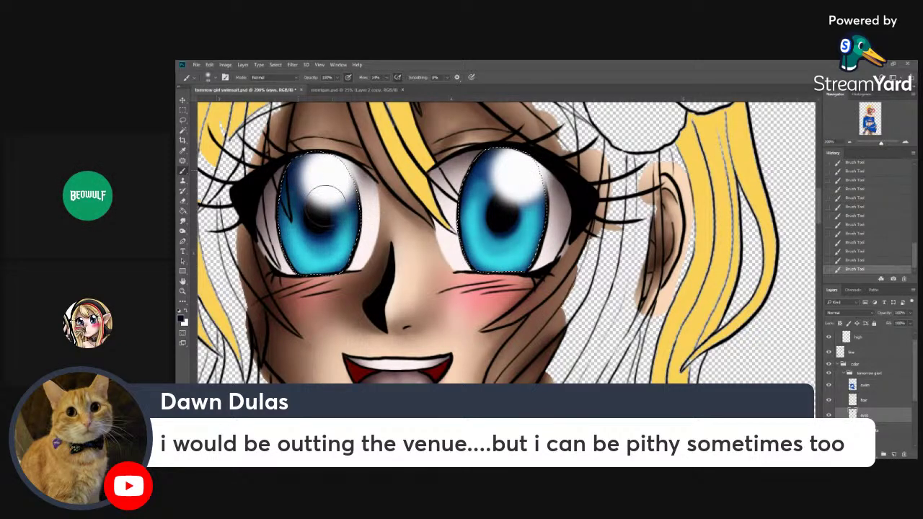
{"action": "left_click_drag", "start_coordinate": [473, 186], "coordinate": [478, 215]}
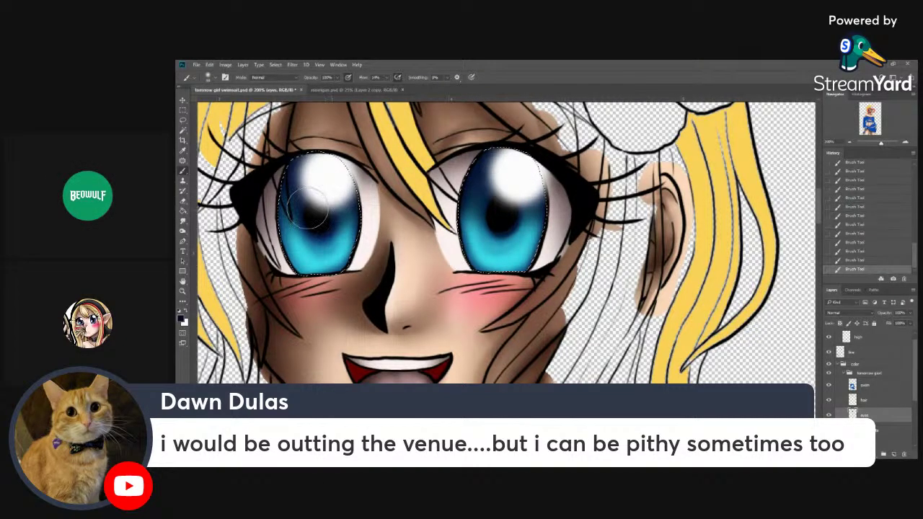
- Extend the near-black navy shading around the pupils of both irises with a resized soft brush
{"action": "left_click", "coordinate": [209, 77]}
{"action": "left_click_drag", "start_coordinate": [235, 102], "coordinate": [223, 102]}
{"action": "key", "text": "Return"}
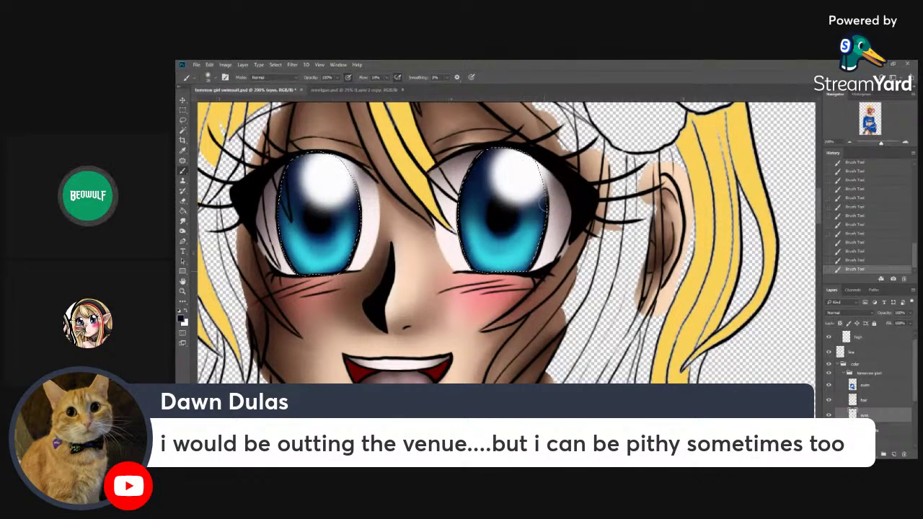
{"action": "left_click", "coordinate": [209, 78]}
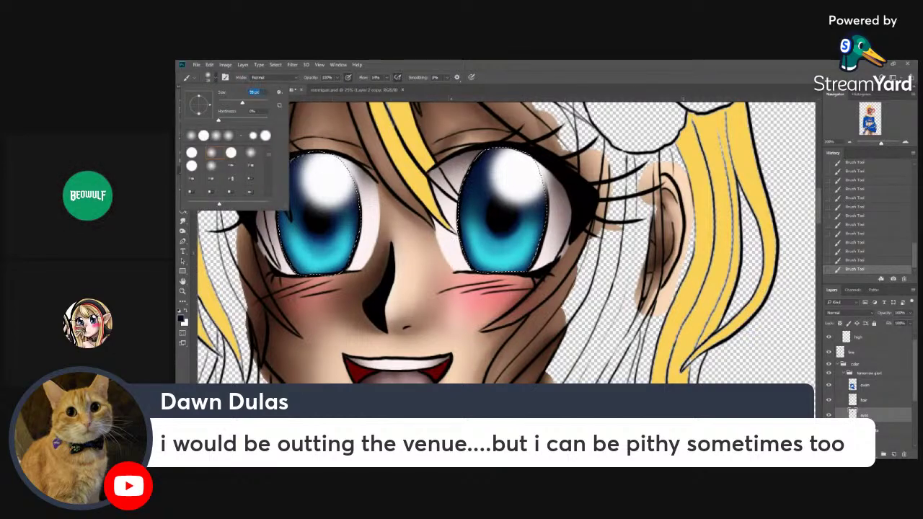
{"action": "key", "text": "Return"}
{"action": "left_click", "coordinate": [214, 77]}
{"action": "left_click_drag", "start_coordinate": [242, 102], "coordinate": [234, 102]}
{"action": "key", "text": "Return"}
{"action": "mouse_move", "coordinate": [305, 222]}
{"action": "left_mouse_down"}
{"action": "mouse_move", "coordinate": [313, 233]}
{"action": "mouse_move", "coordinate": [300, 210]}
{"action": "mouse_move", "coordinate": [321, 221]}
{"action": "left_mouse_up"}
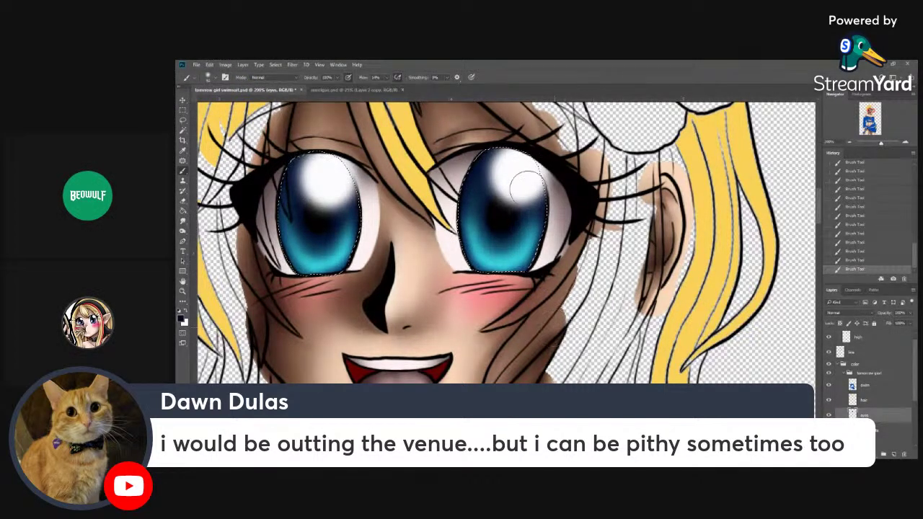
{"action": "left_click_drag", "start_coordinate": [508, 235], "coordinate": [517, 228]}
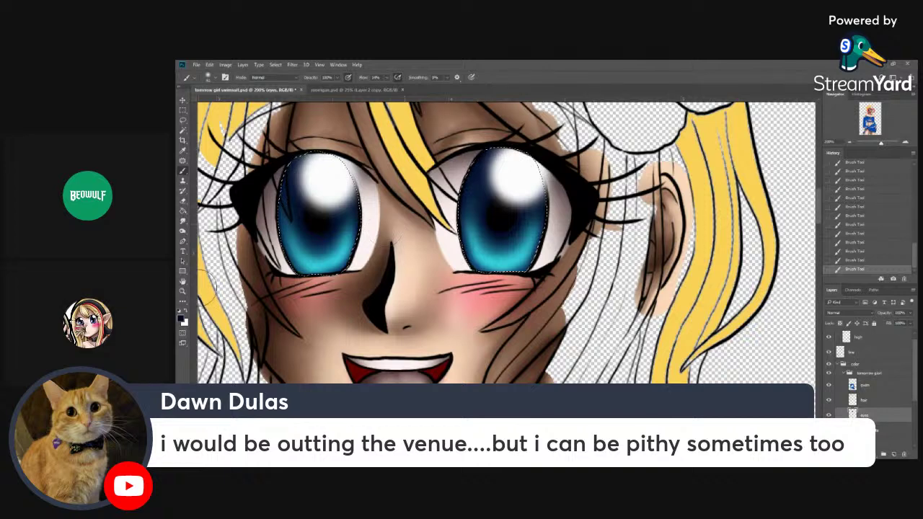
- Darken the area just below both pupils with a soft brush of about 42 px
{"action": "left_click", "coordinate": [208, 77]}
{"action": "left_click_drag", "start_coordinate": [232, 102], "coordinate": [228, 102]}
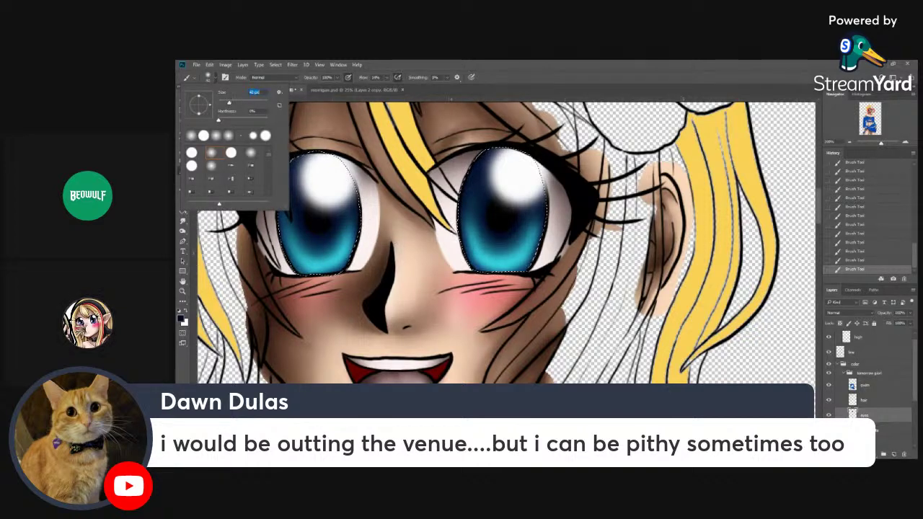
{"action": "left_click", "coordinate": [322, 251]}
{"action": "left_click_drag", "start_coordinate": [494, 222], "coordinate": [506, 228]}
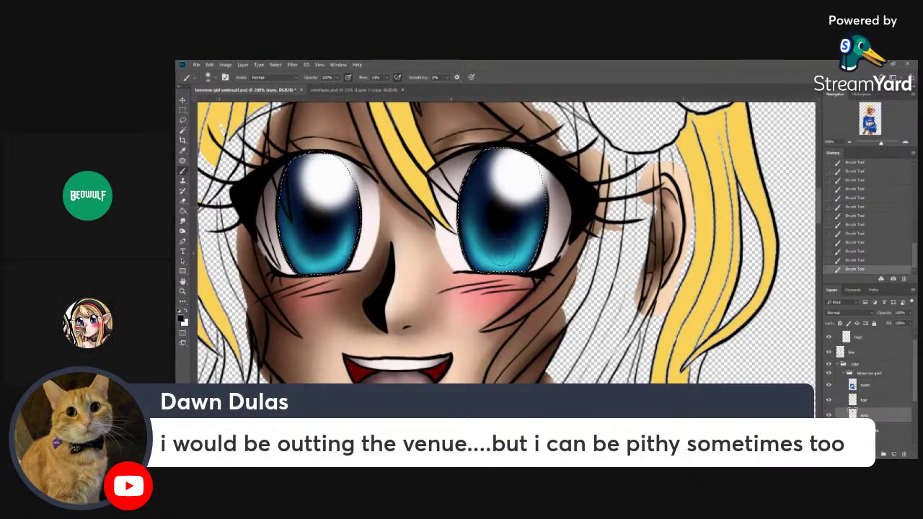
- Deepen the pupils and upper shading of both irises in black, save the file and remove the selection
{"action": "left_click", "coordinate": [181, 319]}
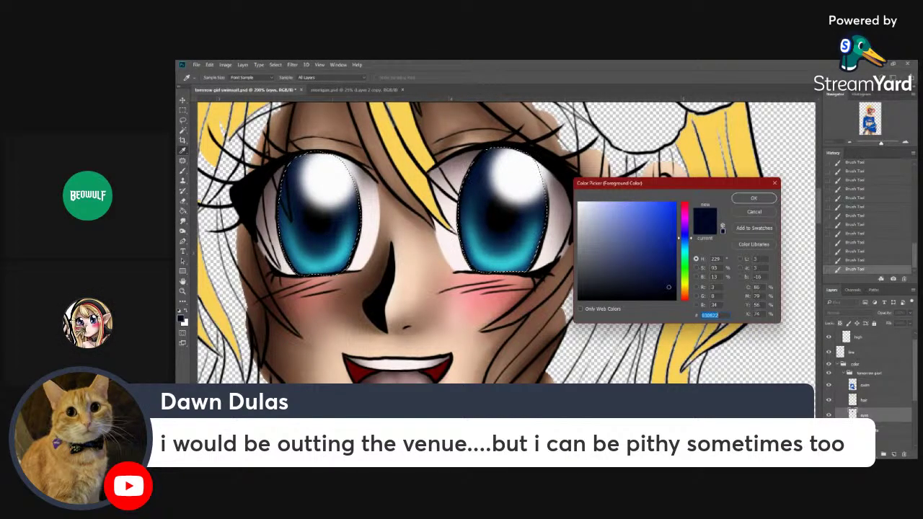
{"action": "left_click", "coordinate": [754, 198]}
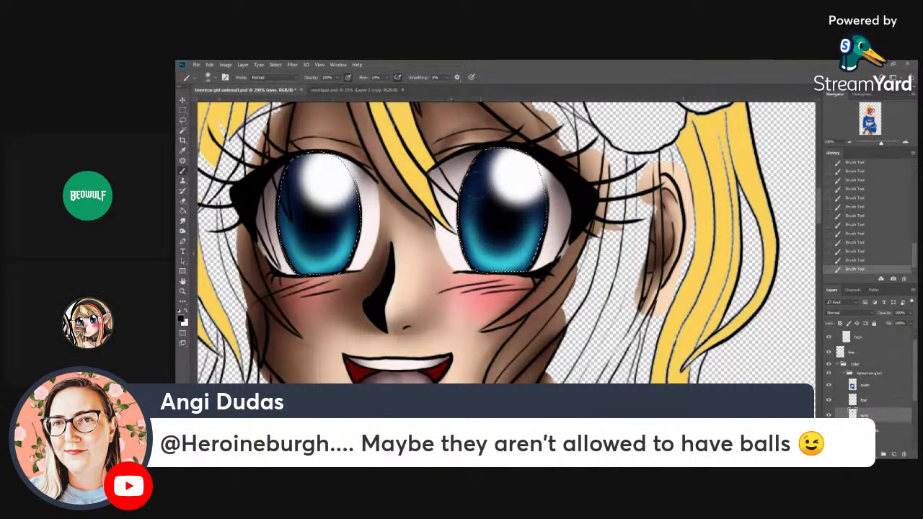
{"action": "mouse_move", "coordinate": [325, 183]}
{"action": "left_mouse_down"}
{"action": "mouse_move", "coordinate": [292, 176]}
{"action": "mouse_move", "coordinate": [325, 156]}
{"action": "left_mouse_up"}
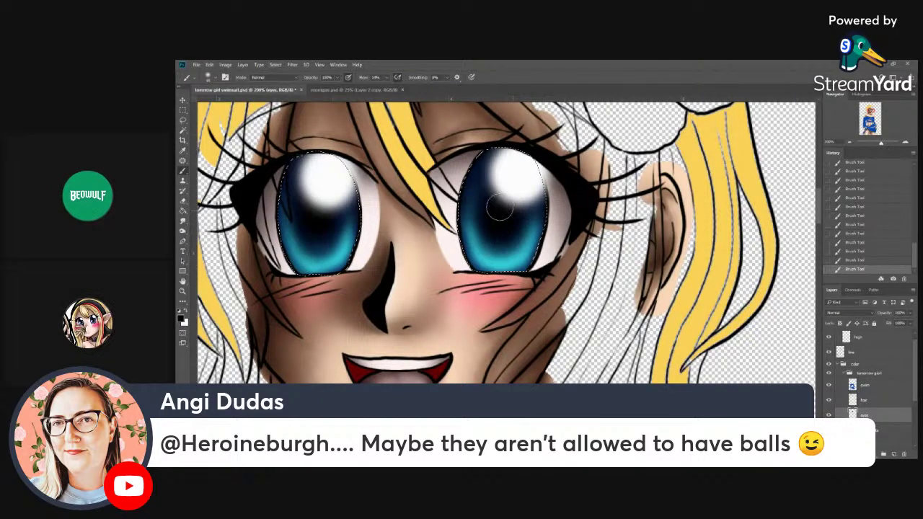
{"action": "key", "text": "ctrl+d"}
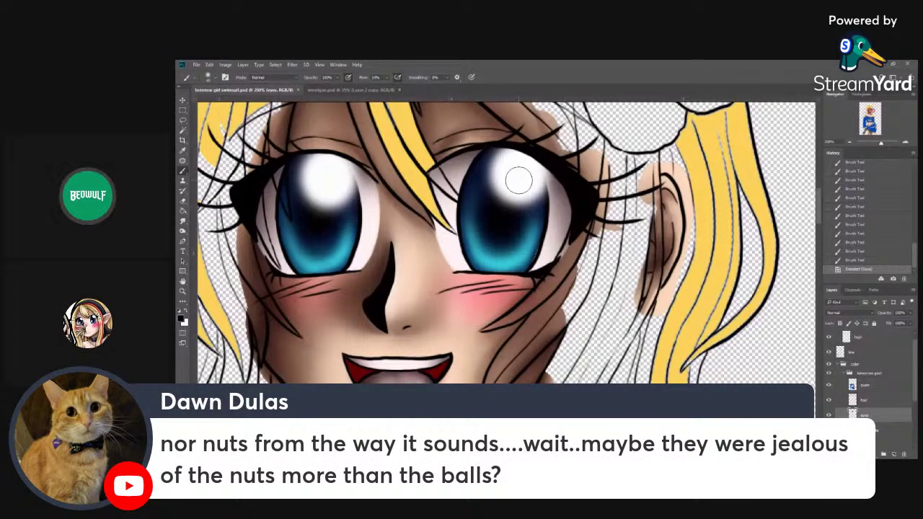
- Erase stray colour along the lower edge of the left-hand iris and the inner edge of the right-hand iris
{"action": "key", "text": "e"}
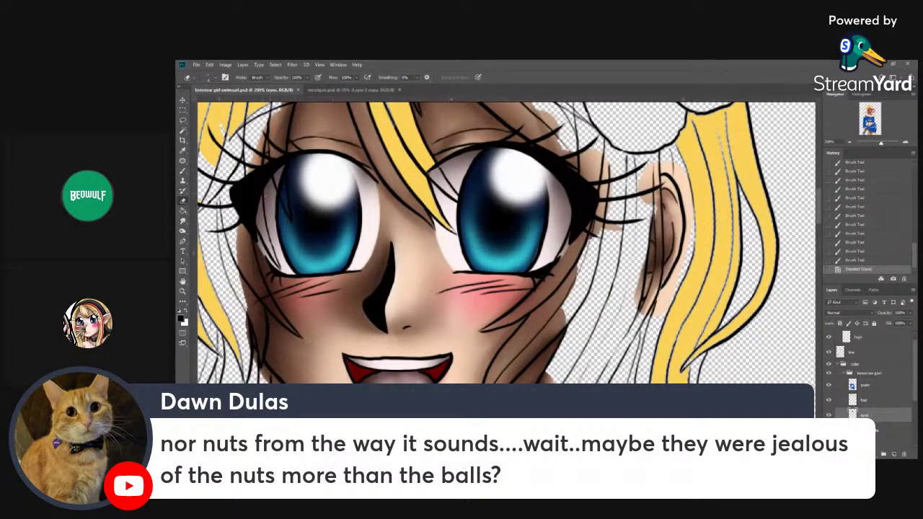
{"action": "left_click", "coordinate": [357, 256]}
{"action": "left_click_drag", "start_coordinate": [359, 250], "coordinate": [355, 259]}
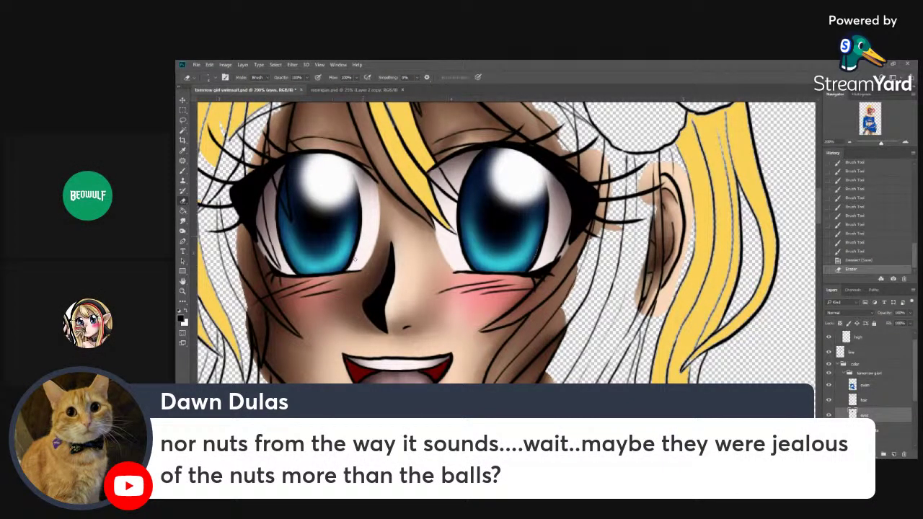
{"action": "left_click", "coordinate": [454, 228]}
{"action": "left_click", "coordinate": [457, 238]}
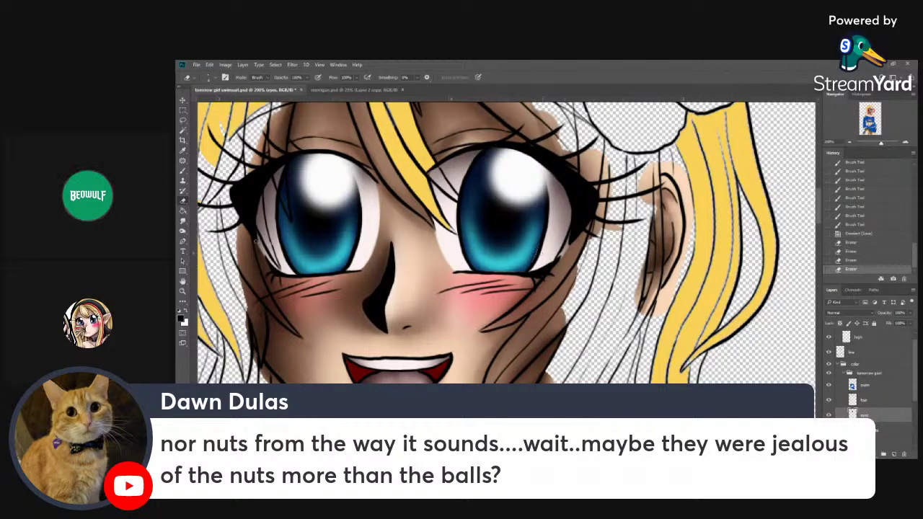
- Smudge the colour along the lower outer edge of the right-hand iris to blend it into the outline
{"action": "left_click", "coordinate": [183, 221]}
{"action": "left_click_drag", "start_coordinate": [537, 238], "coordinate": [534, 257]}
{"action": "left_click_drag", "start_coordinate": [536, 246], "coordinate": [534, 253]}
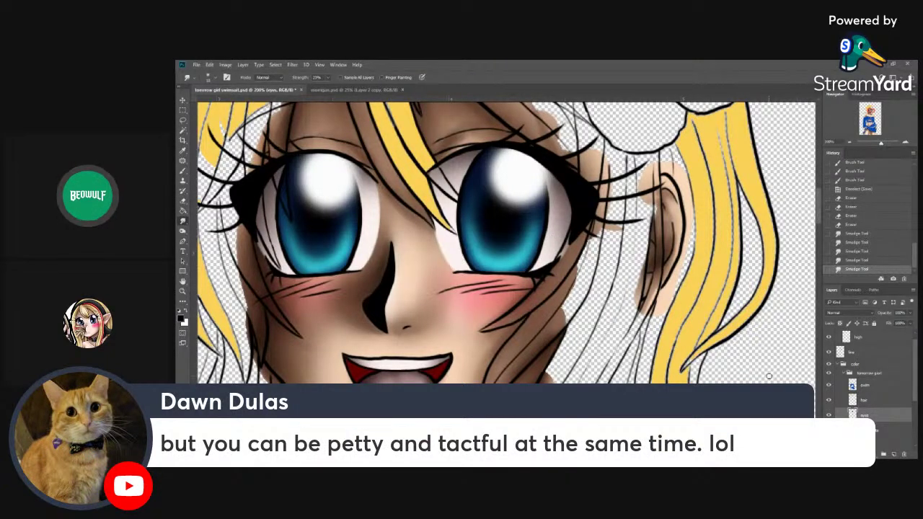
- Erase leftover colour spilling past the right edges of both irises
{"action": "left_click", "coordinate": [183, 201]}
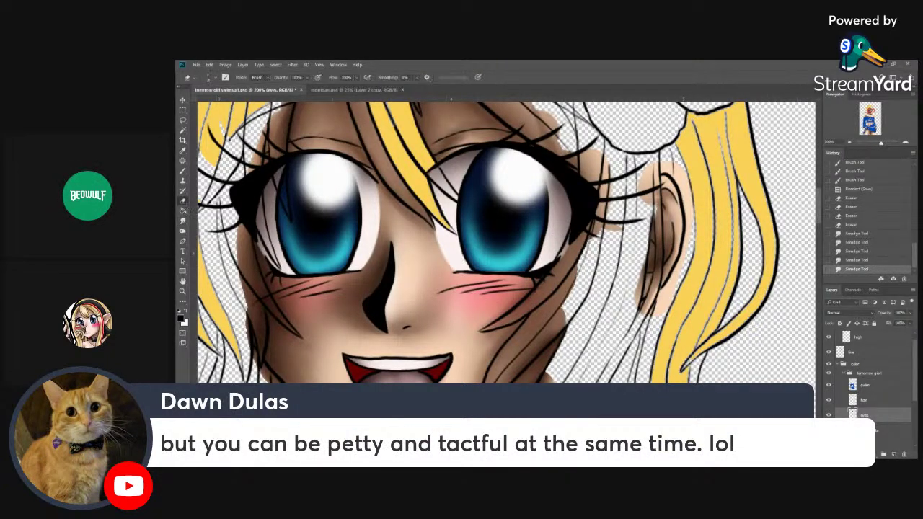
{"action": "left_click", "coordinate": [364, 218]}
{"action": "left_click", "coordinate": [549, 201]}
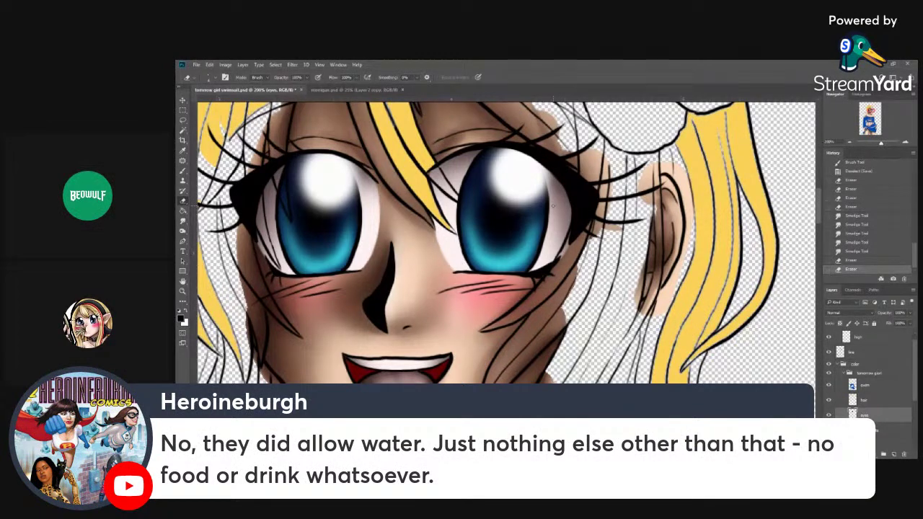
- Create a new layer named "ey bl" above the eyes layer and save the file
{"action": "key", "text": "ctrl+shift+n"}
{"action": "type", "text": "ey li"}
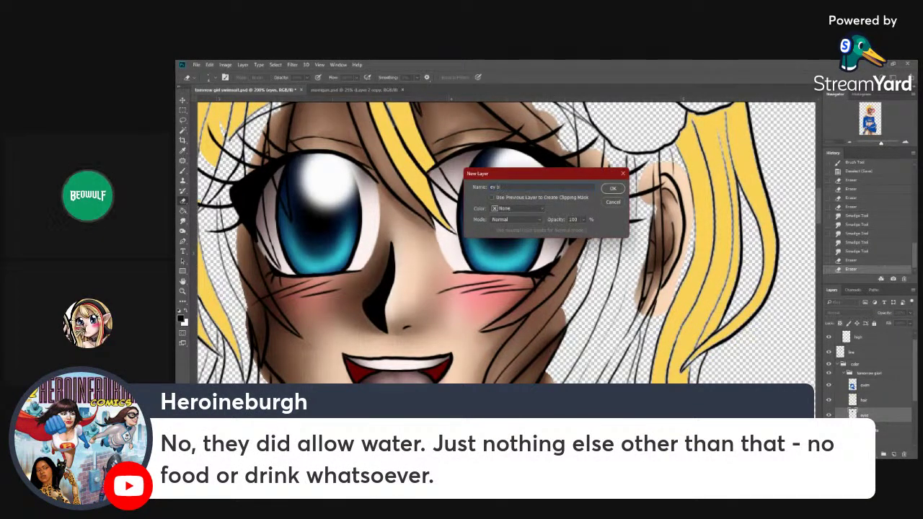
{"action": "key", "text": "Return"}
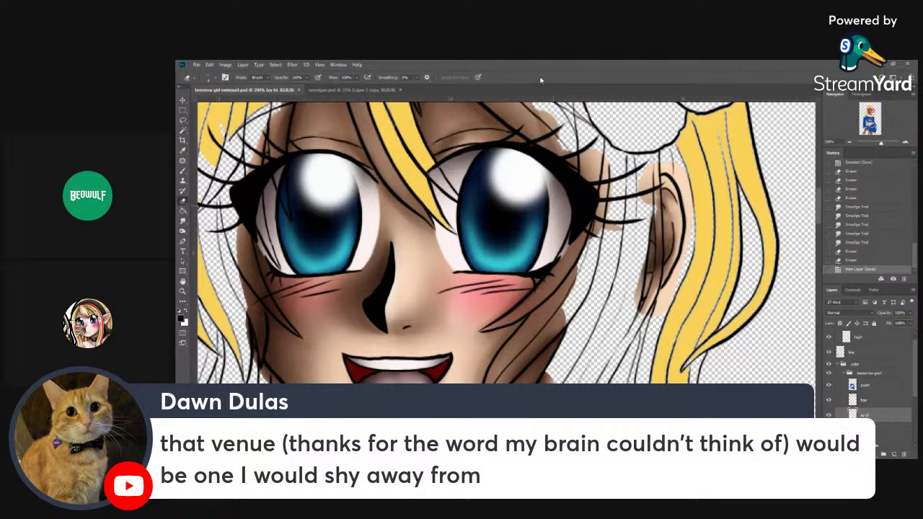
- Paint thin black streaks radiating from the pupil across the lower left-hand iris with a small soft low-flow brush
{"action": "left_click", "coordinate": [184, 171]}
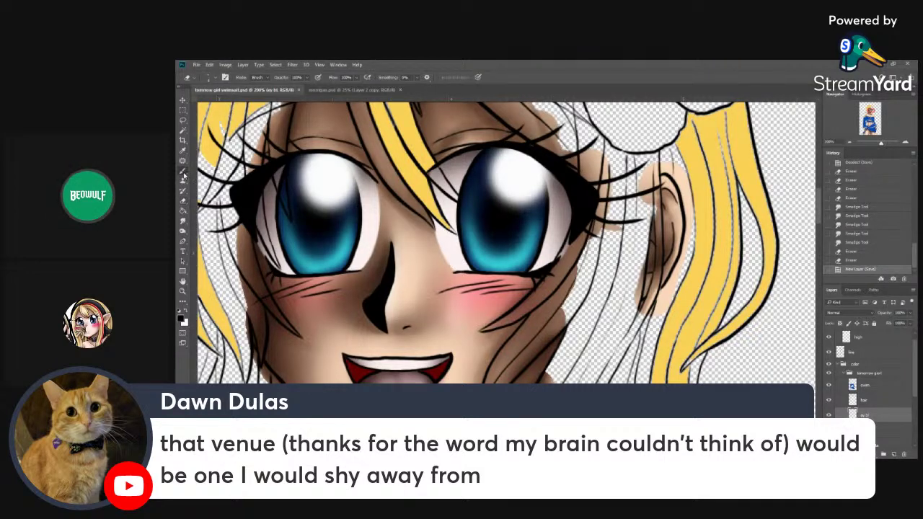
{"action": "left_click", "coordinate": [209, 79]}
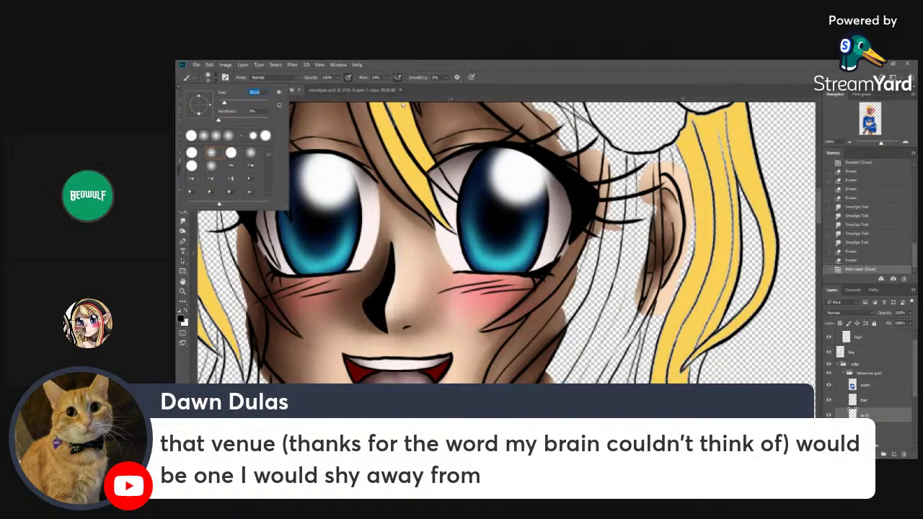
{"action": "left_click", "coordinate": [382, 78]}
{"action": "left_click_drag", "start_coordinate": [386, 87], "coordinate": [389, 86]}
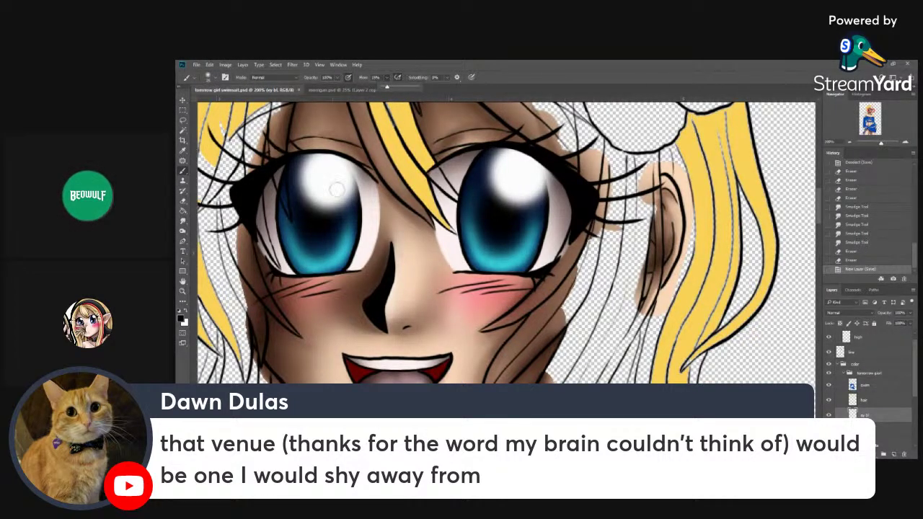
{"action": "left_click", "coordinate": [208, 77]}
{"action": "left_click_drag", "start_coordinate": [224, 103], "coordinate": [221, 103]}
{"action": "mouse_move", "coordinate": [319, 249]}
{"action": "left_mouse_down"}
{"action": "mouse_move", "coordinate": [318, 274]}
{"action": "mouse_move", "coordinate": [319, 239]}
{"action": "mouse_move", "coordinate": [313, 265]}
{"action": "mouse_move", "coordinate": [306, 243]}
{"action": "mouse_move", "coordinate": [295, 263]}
{"action": "left_mouse_up"}
{"action": "left_click_drag", "start_coordinate": [303, 249], "coordinate": [293, 268]}
{"action": "left_click_drag", "start_coordinate": [295, 232], "coordinate": [281, 239]}
{"action": "mouse_move", "coordinate": [294, 234]}
{"action": "left_mouse_down"}
{"action": "mouse_move", "coordinate": [283, 239]}
{"action": "mouse_move", "coordinate": [280, 211]}
{"action": "left_mouse_up"}
{"action": "left_click_drag", "start_coordinate": [333, 247], "coordinate": [343, 267]}
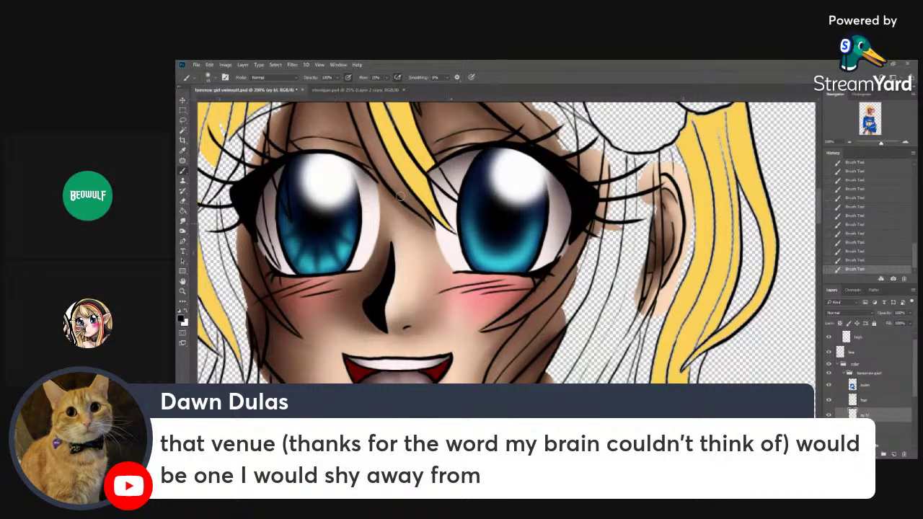
- Paint matching thin black radial streaks across the lower half of the right-hand iris
{"action": "mouse_move", "coordinate": [501, 252]}
{"action": "left_mouse_down"}
{"action": "mouse_move", "coordinate": [495, 268]}
{"action": "mouse_move", "coordinate": [473, 264]}
{"action": "left_mouse_up"}
{"action": "mouse_move", "coordinate": [477, 231]}
{"action": "left_mouse_down"}
{"action": "mouse_move", "coordinate": [464, 208]}
{"action": "mouse_move", "coordinate": [483, 210]}
{"action": "mouse_move", "coordinate": [474, 185]}
{"action": "mouse_move", "coordinate": [524, 192]}
{"action": "mouse_move", "coordinate": [511, 244]}
{"action": "mouse_move", "coordinate": [519, 267]}
{"action": "left_mouse_up"}
{"action": "left_click_drag", "start_coordinate": [514, 252], "coordinate": [523, 272]}
{"action": "left_click_drag", "start_coordinate": [520, 234], "coordinate": [541, 245]}
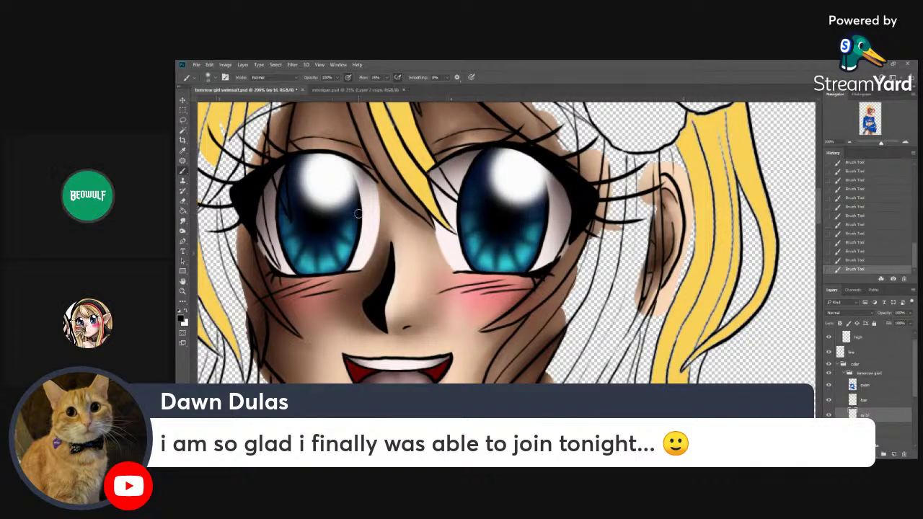
- Soften the black iris streaks with a Gaussian Blur of about 4 pixels radius
{"action": "left_click", "coordinate": [293, 65]}
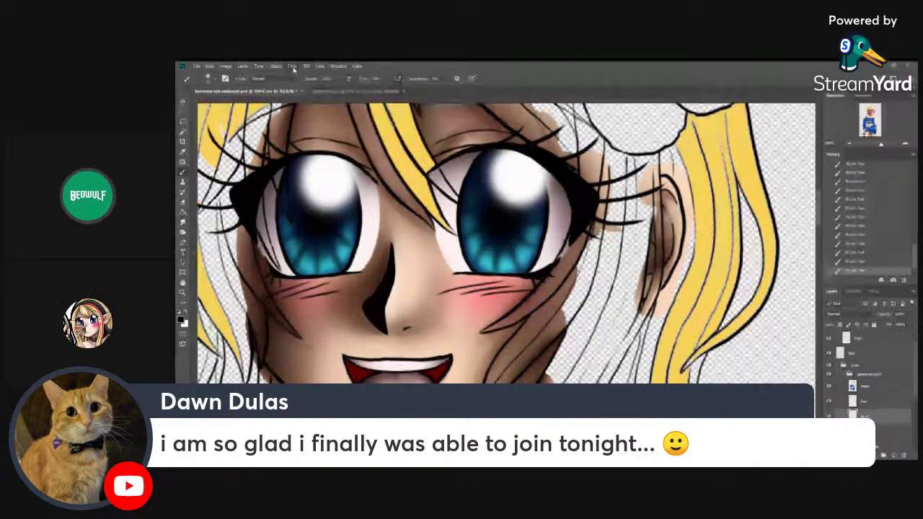
{"action": "mouse_move", "coordinate": [339, 151]}
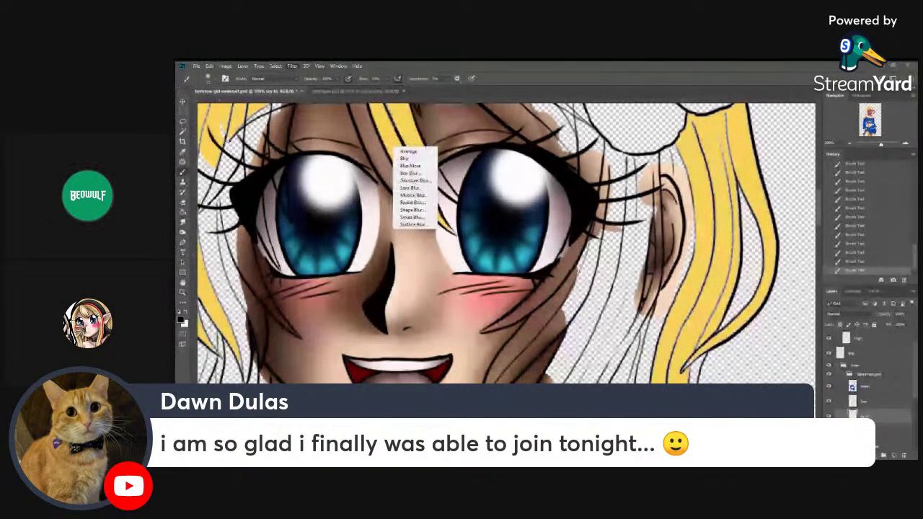
{"action": "left_click", "coordinate": [413, 180]}
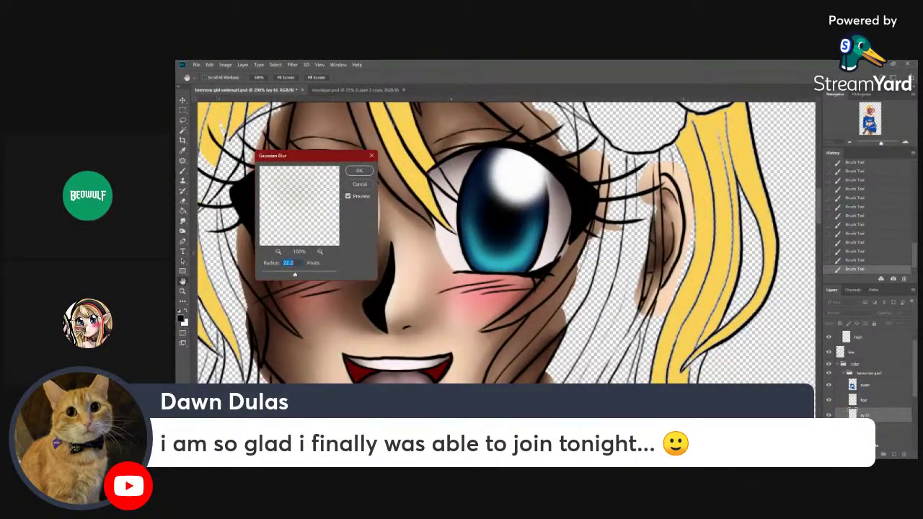
{"action": "left_click_drag", "start_coordinate": [295, 274], "coordinate": [279, 274]}
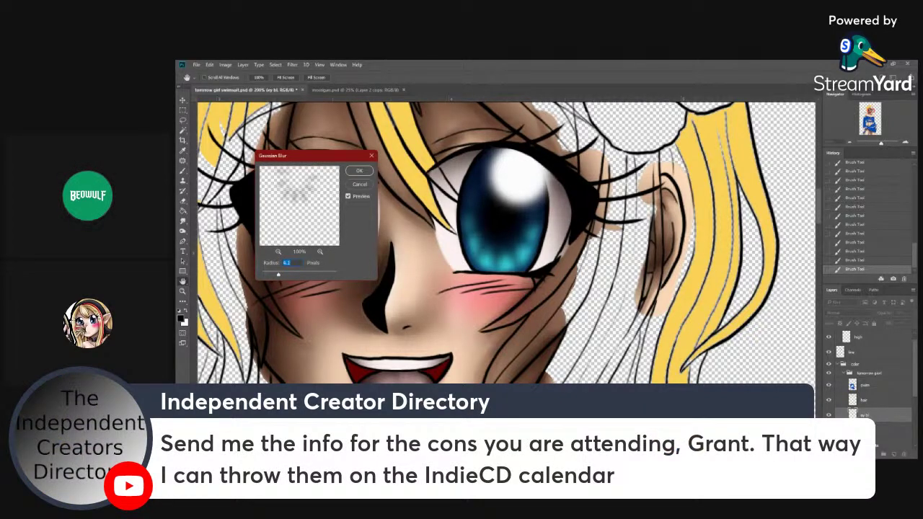
{"action": "left_click_drag", "start_coordinate": [289, 156], "coordinate": [673, 191]}
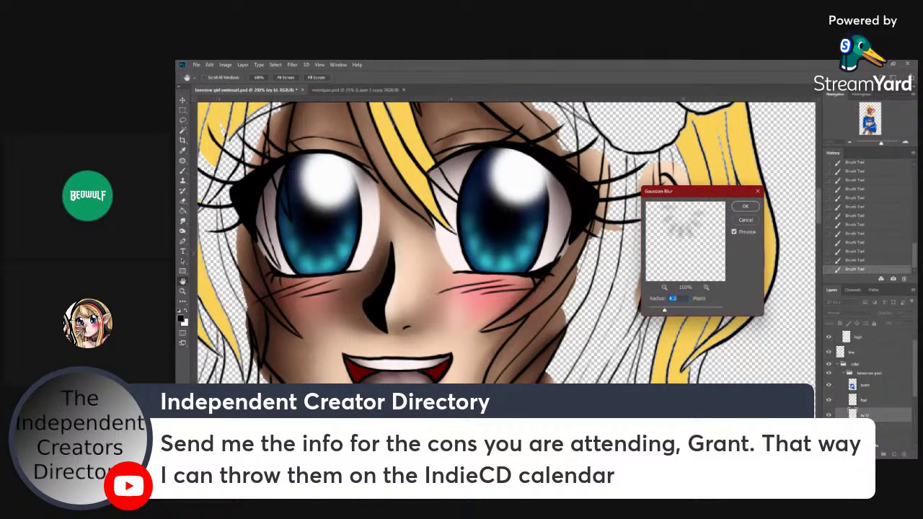
{"action": "left_click", "coordinate": [746, 206]}
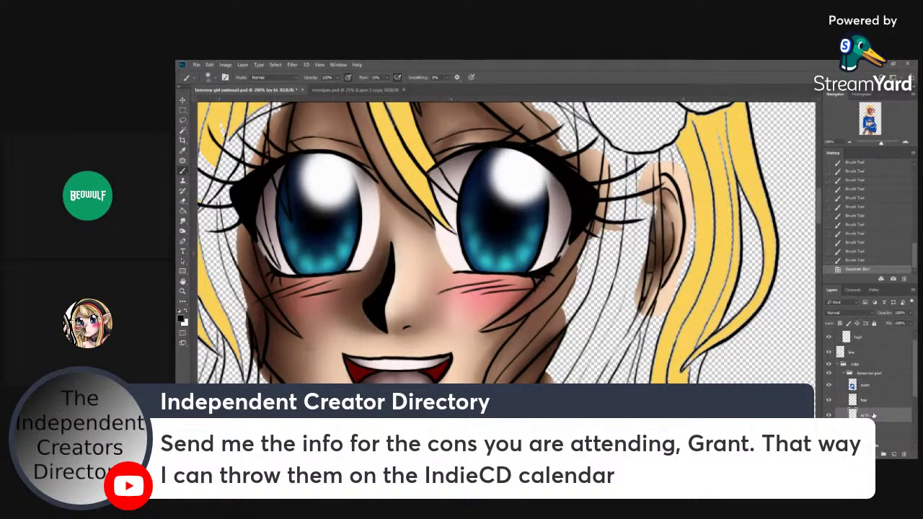
- Create a new layer named "ey l", set the foreground colour to a light cyan based on the iris and save the file
{"action": "key", "text": "ctrl+shift+n"}
{"action": "key", "text": "Return"}
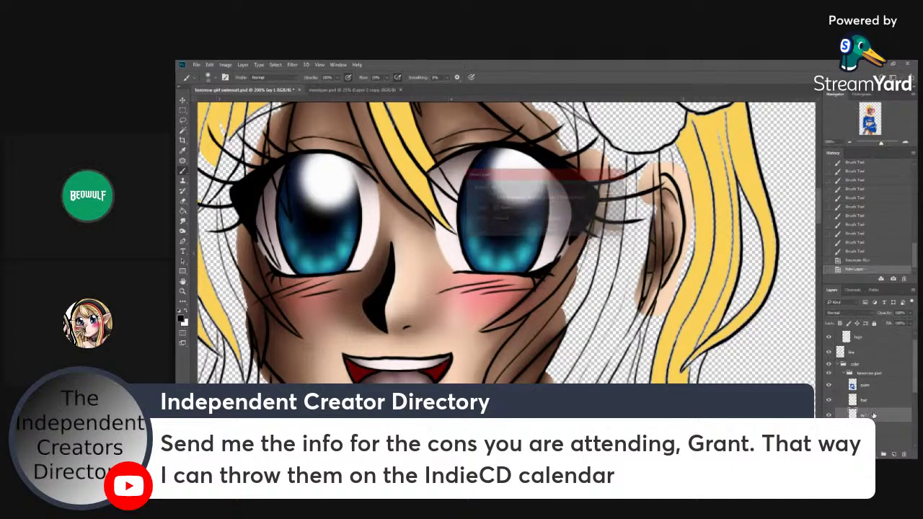
{"action": "left_click", "coordinate": [181, 320]}
{"action": "left_click", "coordinate": [331, 259]}
{"action": "left_click", "coordinate": [610, 203]}
{"action": "left_click", "coordinate": [752, 199]}
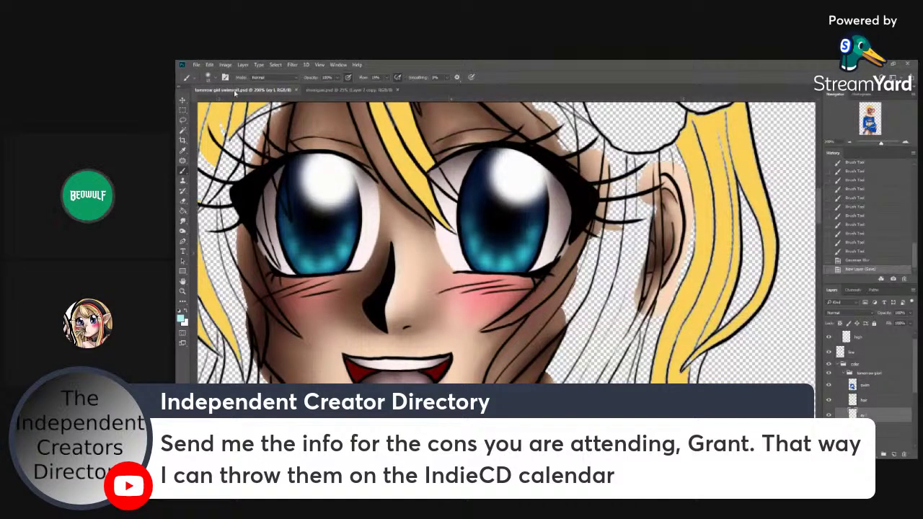
- Paint short light cyan highlight streaks between the dark rays in both lower irises with a 7 px soft brush
{"action": "left_click", "coordinate": [217, 77]}
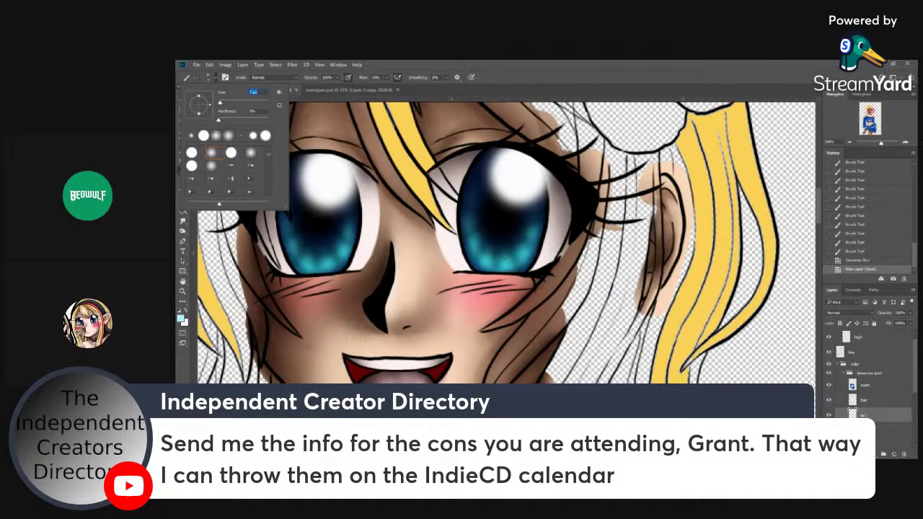
{"action": "mouse_move", "coordinate": [507, 255]}
{"action": "left_mouse_down"}
{"action": "mouse_move", "coordinate": [506, 264]}
{"action": "mouse_move", "coordinate": [488, 263]}
{"action": "mouse_move", "coordinate": [473, 250]}
{"action": "left_mouse_up"}
{"action": "left_click", "coordinate": [510, 263]}
{"action": "left_click", "coordinate": [524, 256]}
{"action": "left_click", "coordinate": [474, 247]}
{"action": "left_click_drag", "start_coordinate": [293, 243], "coordinate": [307, 269]}
{"action": "left_click", "coordinate": [328, 264]}
{"action": "left_click", "coordinate": [343, 253]}
{"action": "left_click", "coordinate": [285, 229]}
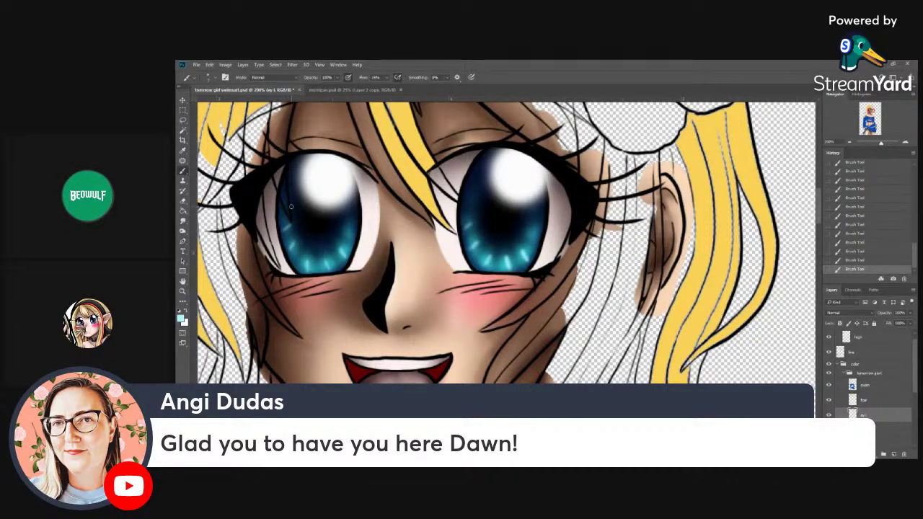
- Soften the light cyan iris streaks with a Gaussian Blur of 2.5 pixels radius
{"action": "left_click", "coordinate": [291, 67]}
{"action": "mouse_move", "coordinate": [339, 148]}
{"action": "left_click", "coordinate": [414, 181]}
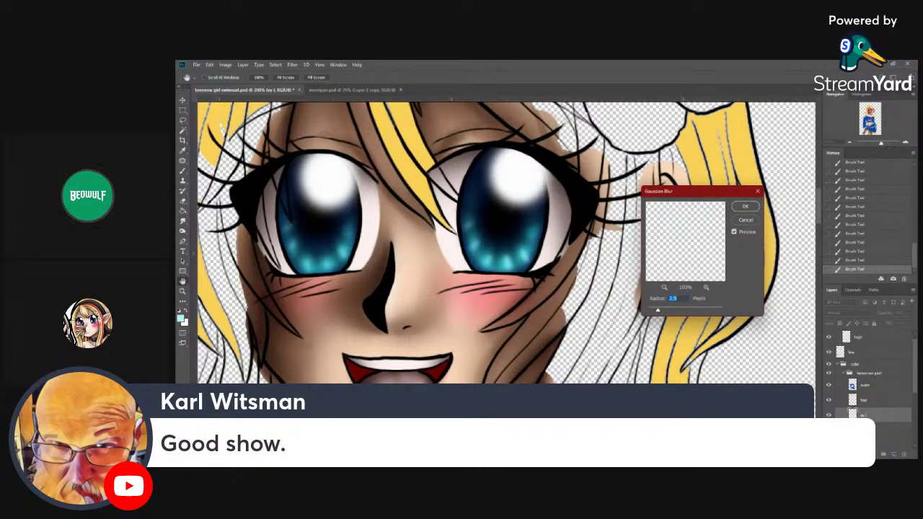
{"action": "left_click", "coordinate": [745, 206]}
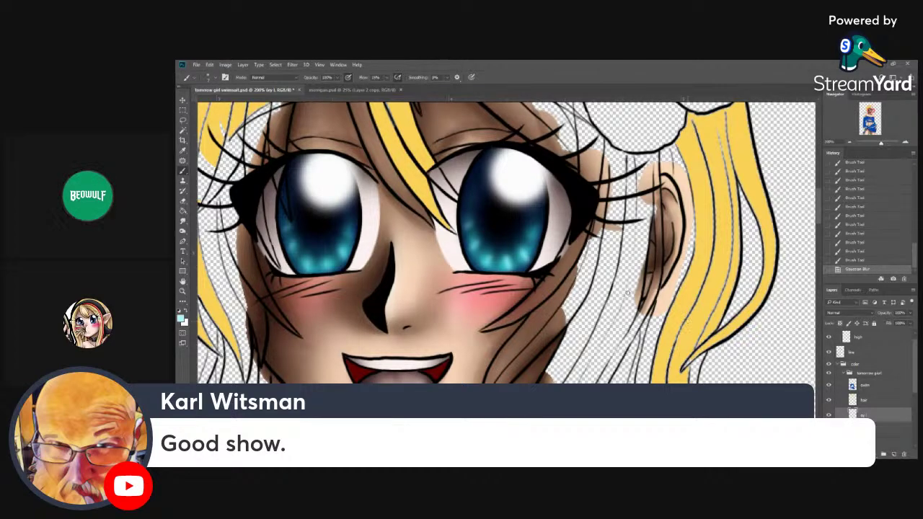
- Create a new layer above the light iris streaks layer and set the foreground colour to pure red (ff0000)
{"action": "left_click", "coordinate": [894, 454]}
{"action": "key", "text": "x"}
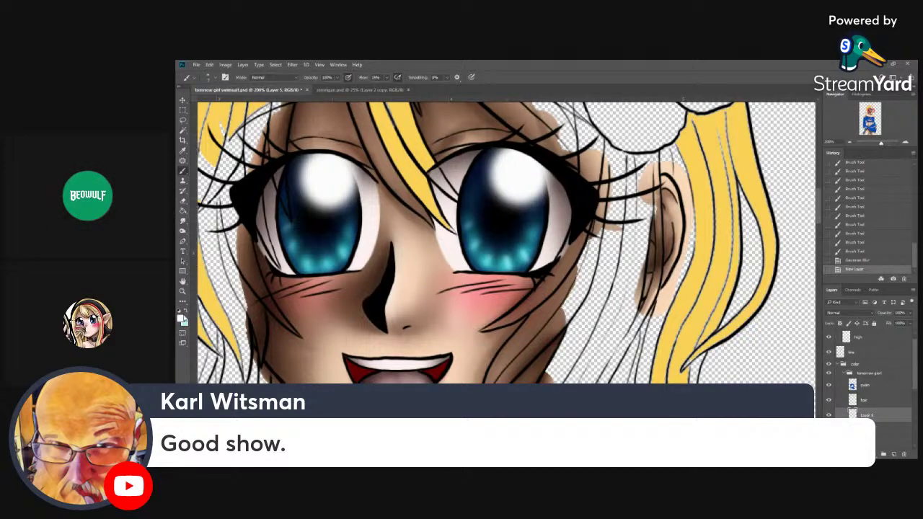
{"action": "left_click", "coordinate": [181, 317]}
{"action": "type", "text": "ff0000"}
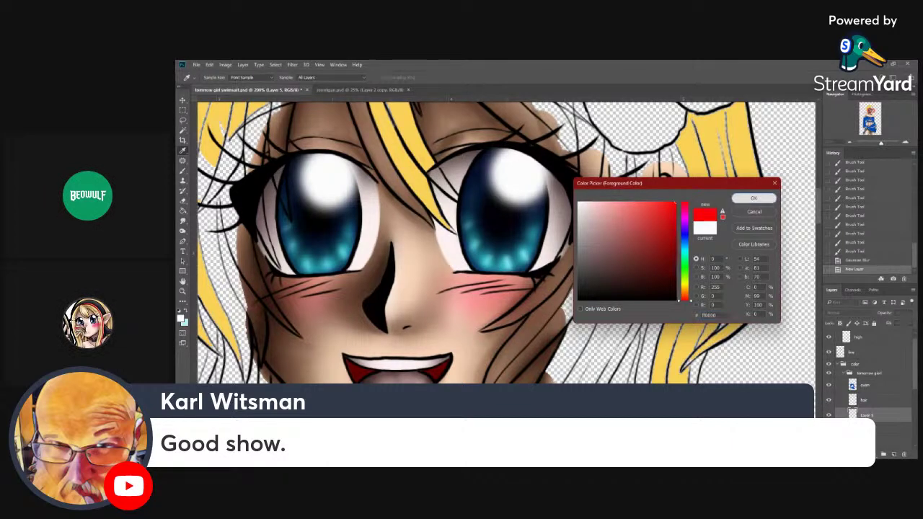
{"action": "left_click", "coordinate": [753, 198]}
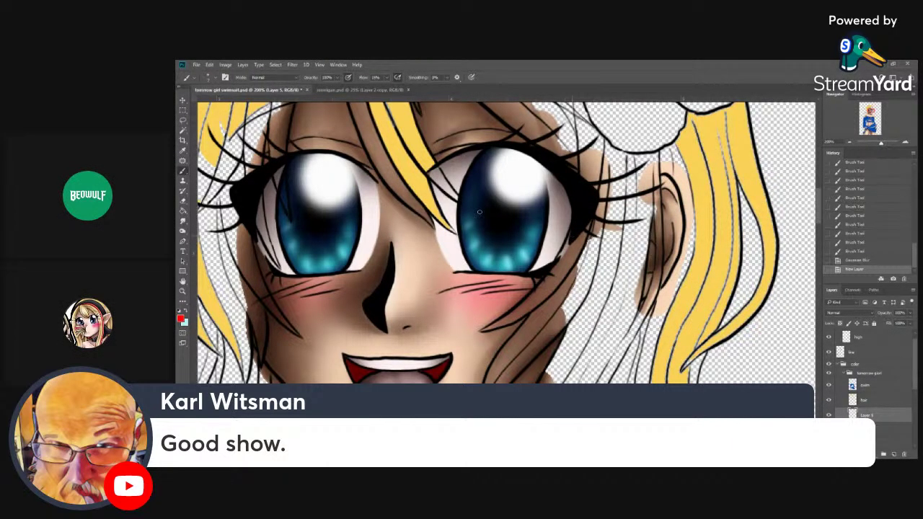
- Set up a hard round brush with 100% flow and no pressure-controlled opacity, then try a short stroke on the cheek and undo it
{"action": "left_click", "coordinate": [209, 78]}
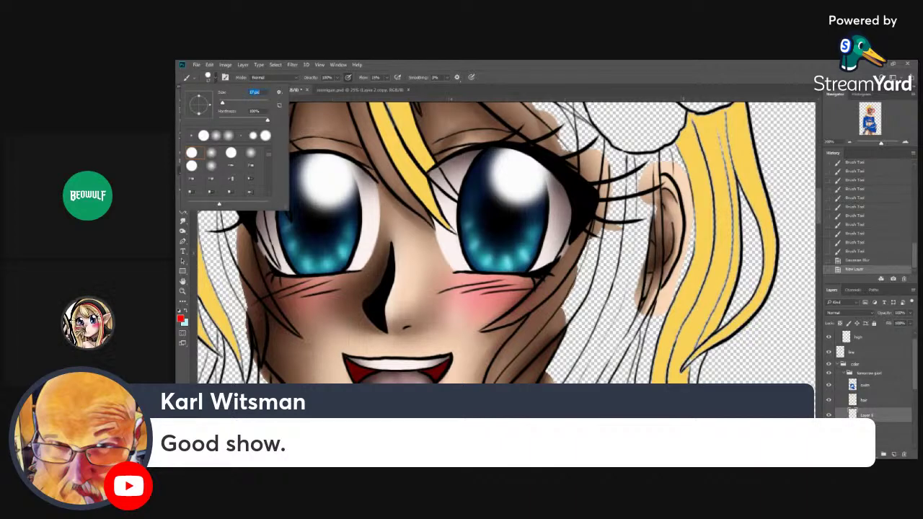
{"action": "left_click", "coordinate": [348, 77]}
{"action": "left_click", "coordinate": [386, 77]}
{"action": "left_click_drag", "start_coordinate": [386, 86], "coordinate": [501, 99]}
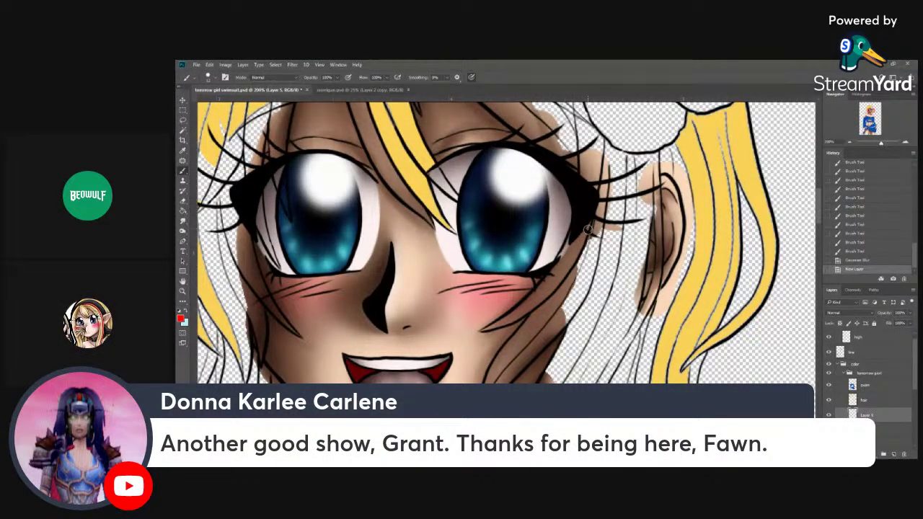
{"action": "mouse_move", "coordinate": [508, 306]}
{"action": "left_mouse_down"}
{"action": "mouse_move", "coordinate": [478, 311]}
{"action": "mouse_move", "coordinate": [531, 294]}
{"action": "left_mouse_up"}
{"action": "key", "text": "ctrl+z"}
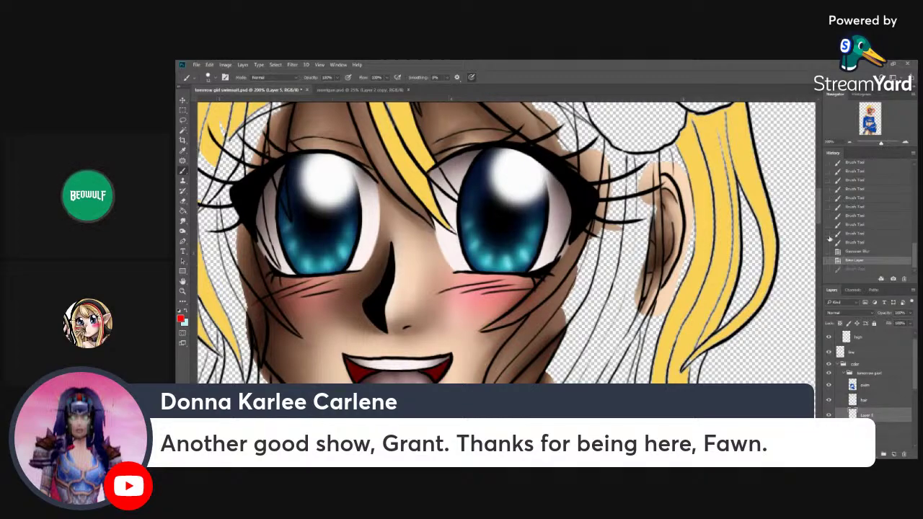
- Handwrite "Thank you~!" in large red brush lettering on the empty area at the top of the canvas
{"action": "scroll", "coordinate": [820, 218], "scroll_direction": "up", "scroll_amount": 2}
{"action": "scroll", "coordinate": [820, 218], "scroll_direction": "up", "scroll_amount": 8}
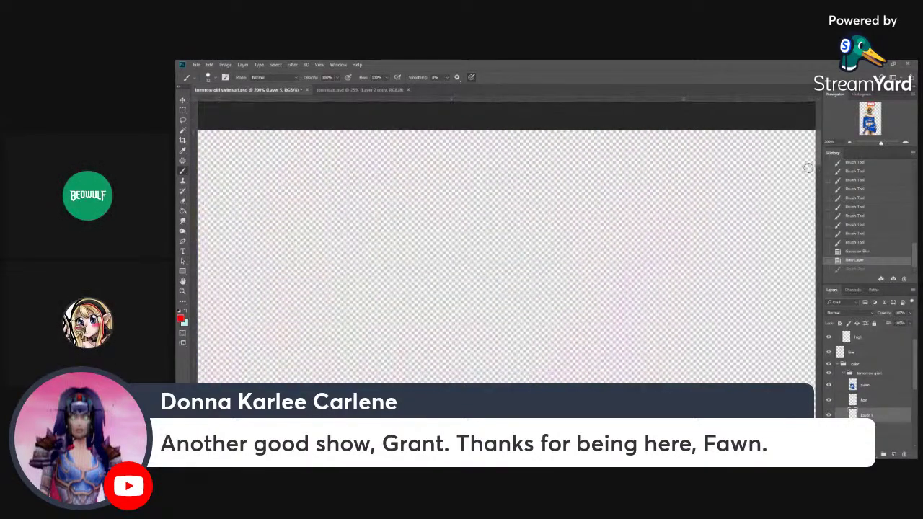
{"action": "mouse_move", "coordinate": [394, 211]}
{"action": "left_mouse_down"}
{"action": "mouse_move", "coordinate": [463, 186]}
{"action": "mouse_move", "coordinate": [371, 287]}
{"action": "left_mouse_up"}
{"action": "mouse_move", "coordinate": [436, 212]}
{"action": "left_mouse_down"}
{"action": "mouse_move", "coordinate": [454, 288]}
{"action": "mouse_move", "coordinate": [490, 280]}
{"action": "mouse_move", "coordinate": [542, 206]}
{"action": "mouse_move", "coordinate": [577, 272]}
{"action": "mouse_move", "coordinate": [642, 245]}
{"action": "mouse_move", "coordinate": [712, 254]}
{"action": "left_mouse_up"}
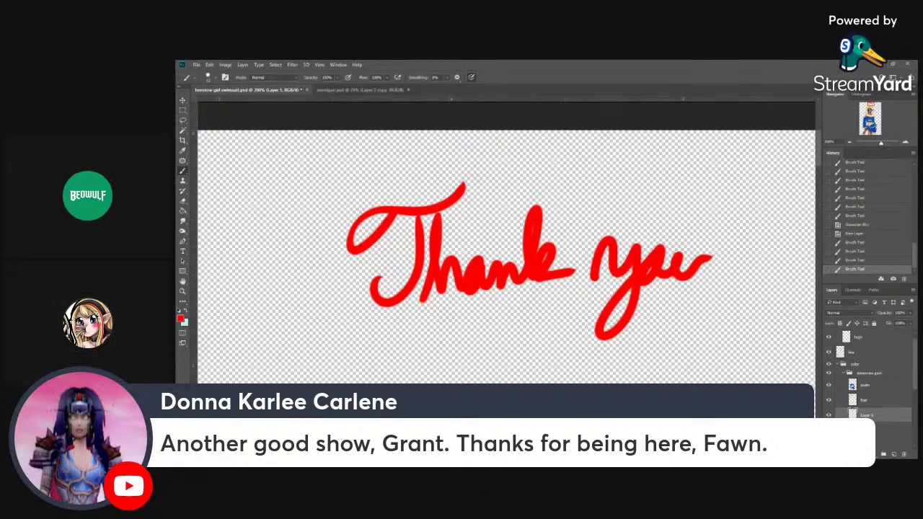
{"action": "scroll", "coordinate": [505, 257], "scroll_direction": "right", "scroll_amount": 3}
{"action": "left_click_drag", "start_coordinate": [586, 248], "coordinate": [644, 240]}
{"action": "left_click_drag", "start_coordinate": [675, 191], "coordinate": [651, 279]}
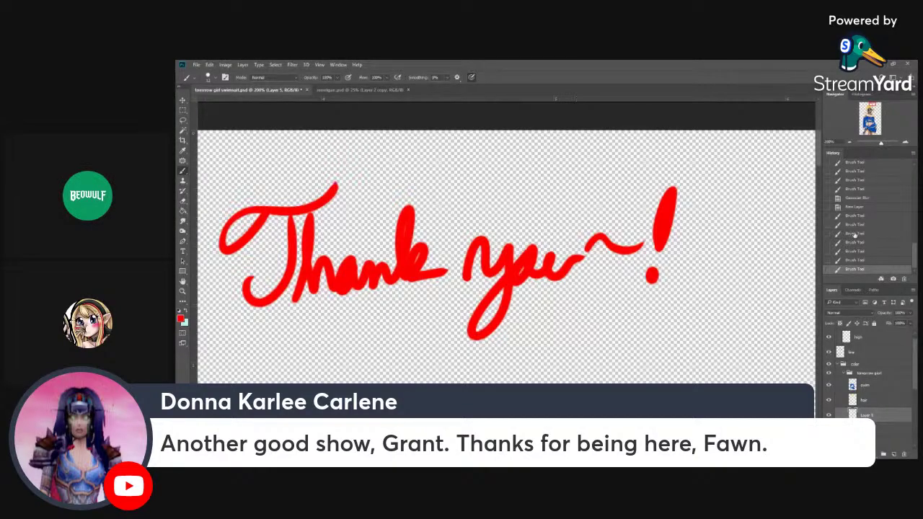
- Delete the layer holding the red lettering and return to the girl's face
{"action": "left_click_drag", "start_coordinate": [912, 455], "coordinate": [904, 453]}
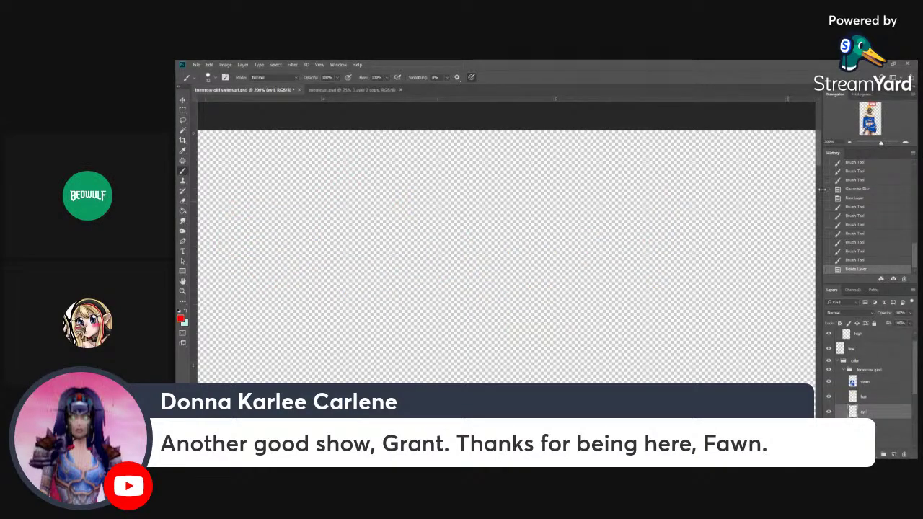
{"action": "left_click_drag", "start_coordinate": [819, 160], "coordinate": [818, 210]}
{"action": "scroll", "coordinate": [818, 212], "scroll_direction": "down", "scroll_amount": 3}
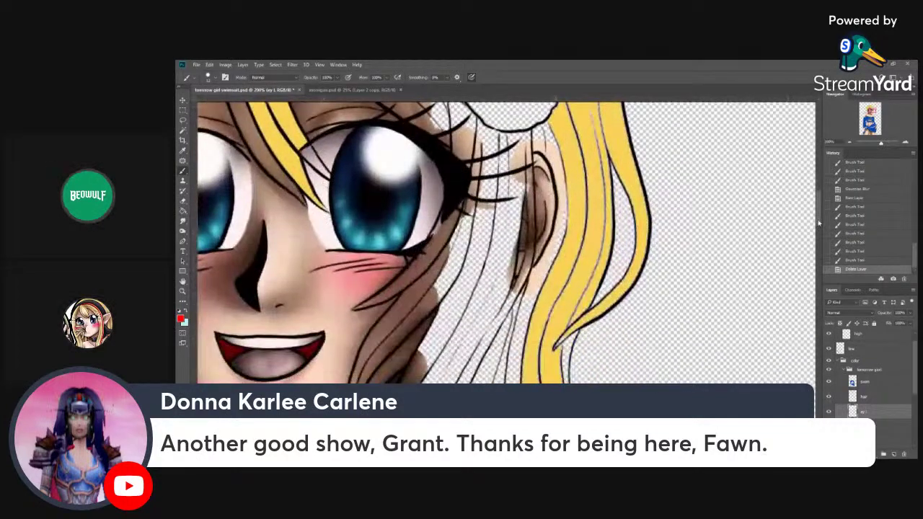